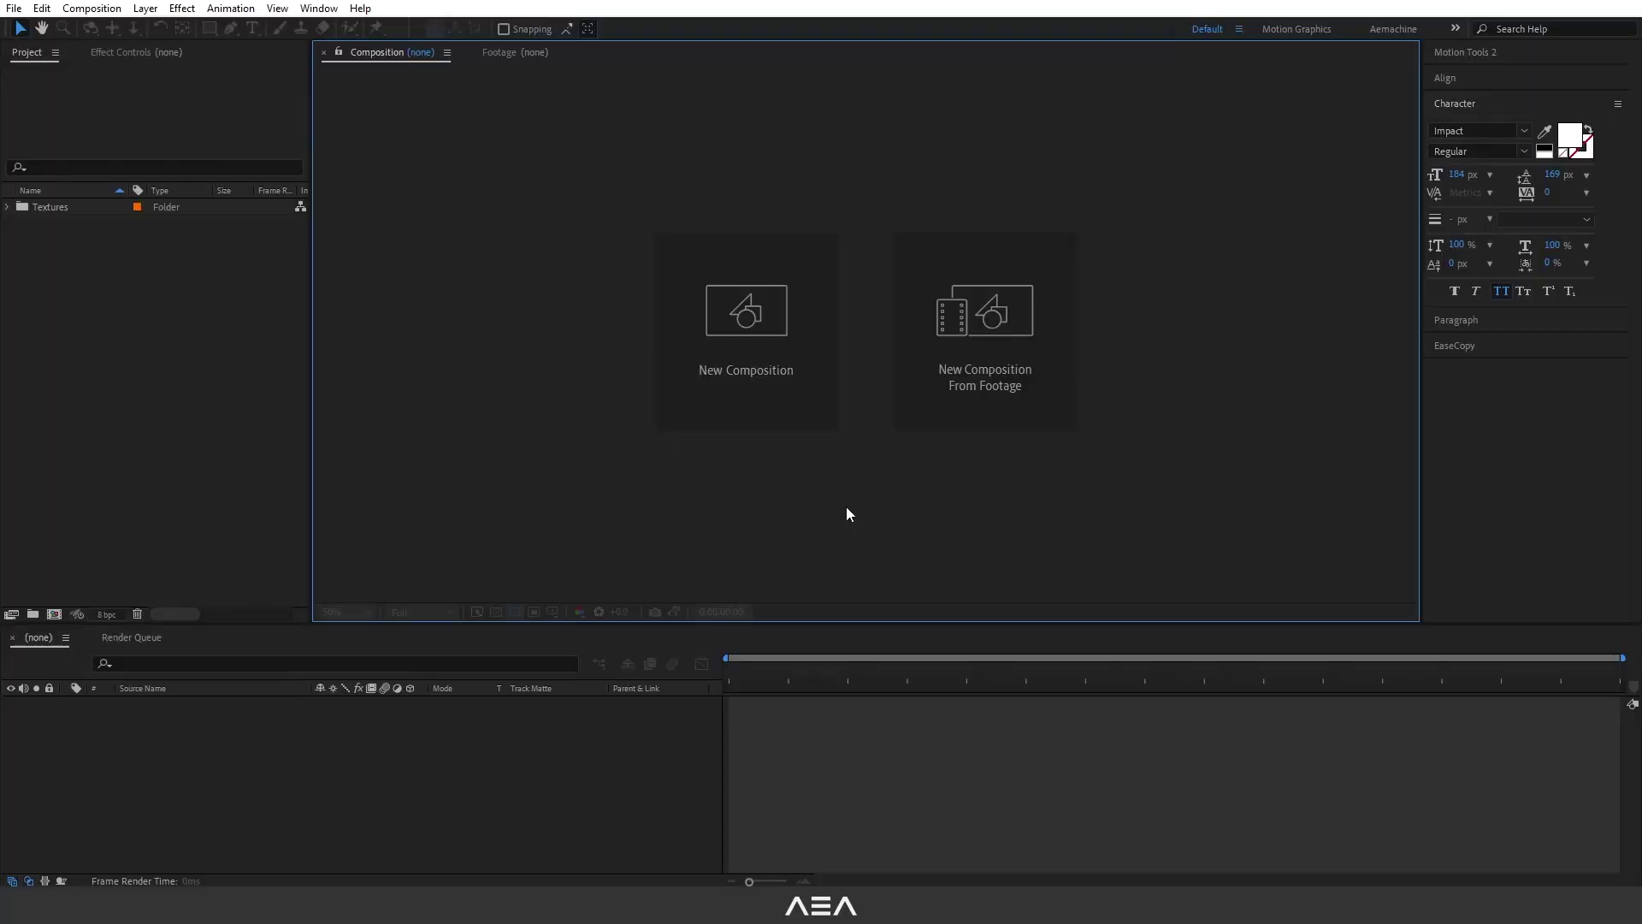
Create a composition named Placeholder at 1920x1080, 24 fps, lasting 10 seconds
{"action": "left_click", "coordinate": [763, 378]}
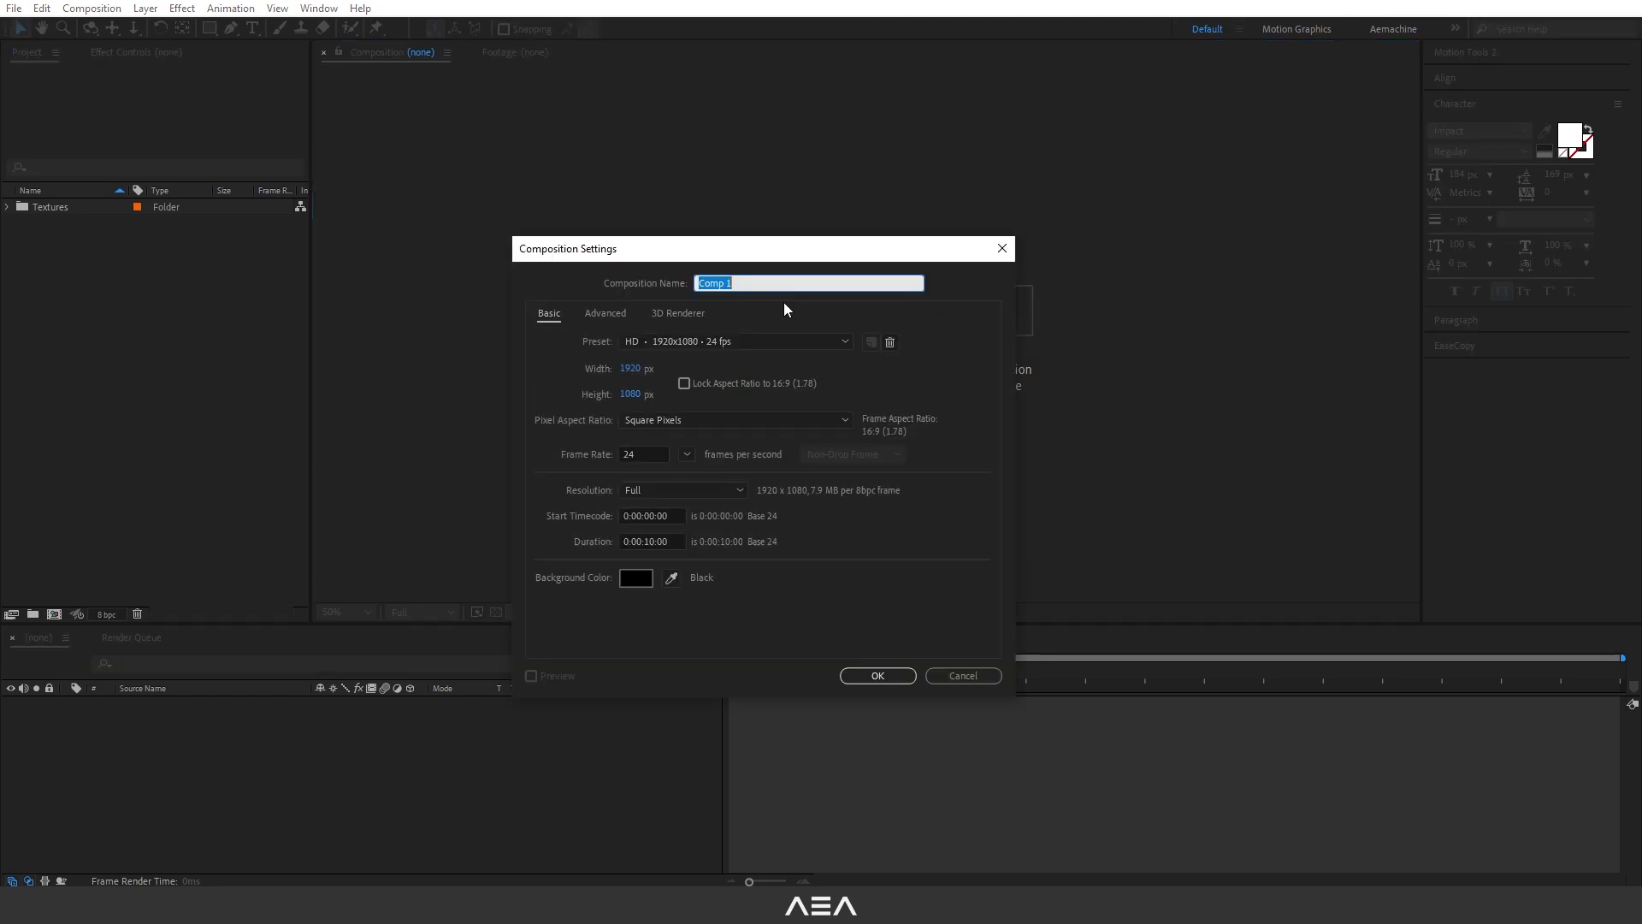
{"action": "type", "text": "Placeholder"}
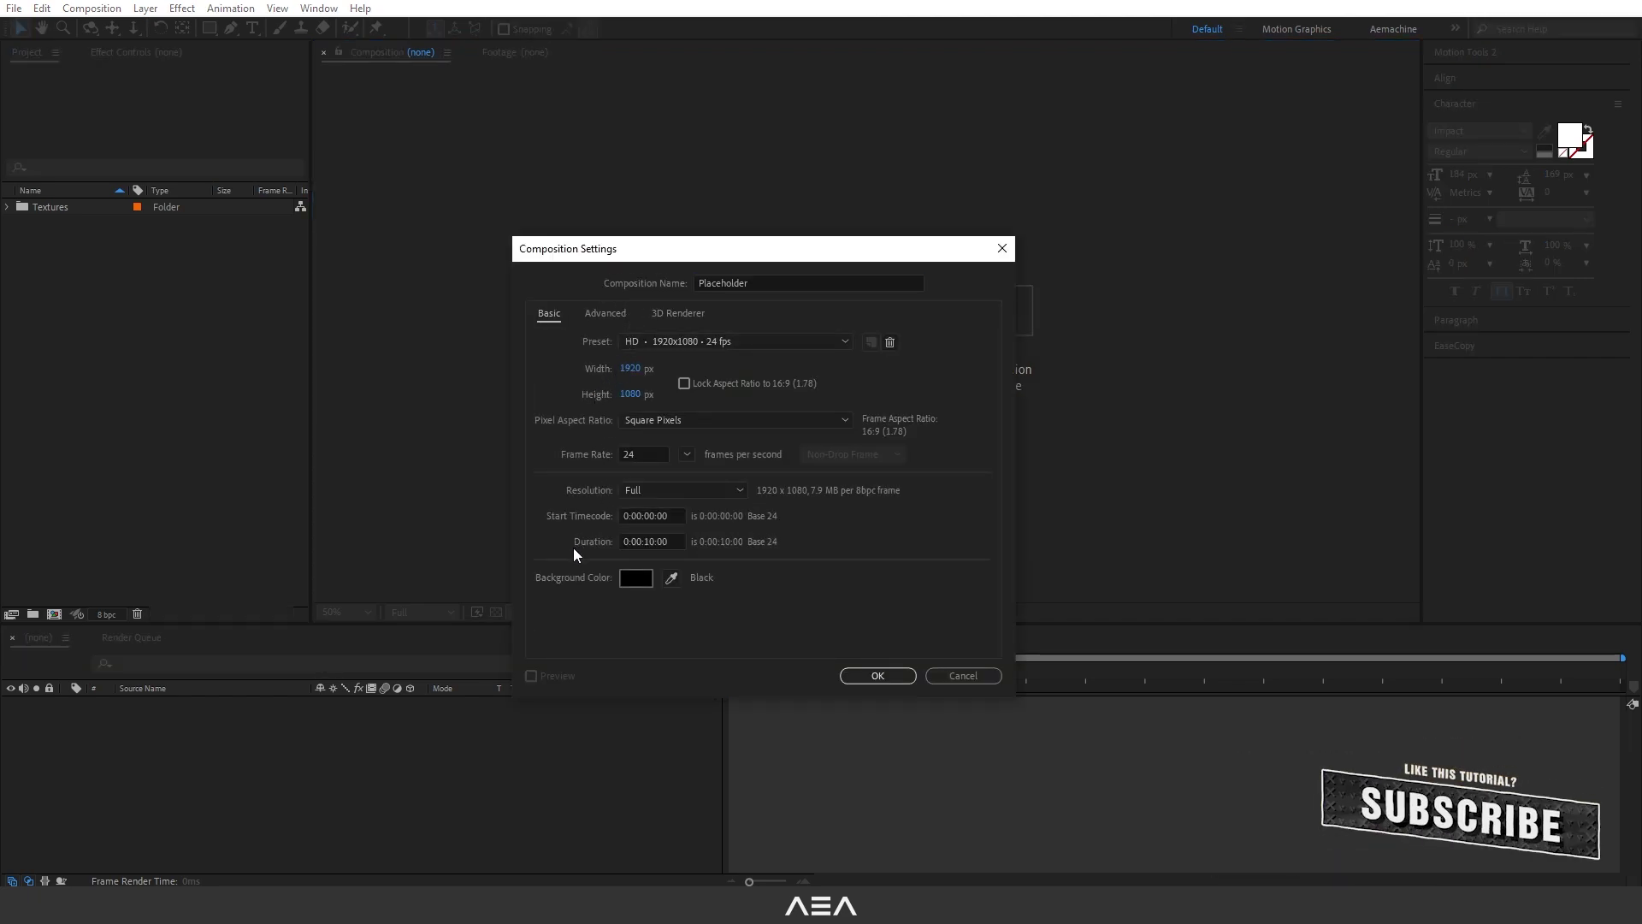
{"action": "left_click", "coordinate": [878, 676]}
Add a text layer to the Placeholder composition containing the copied two-line title "Shatter Objects"
{"action": "left_click", "coordinate": [252, 28]}
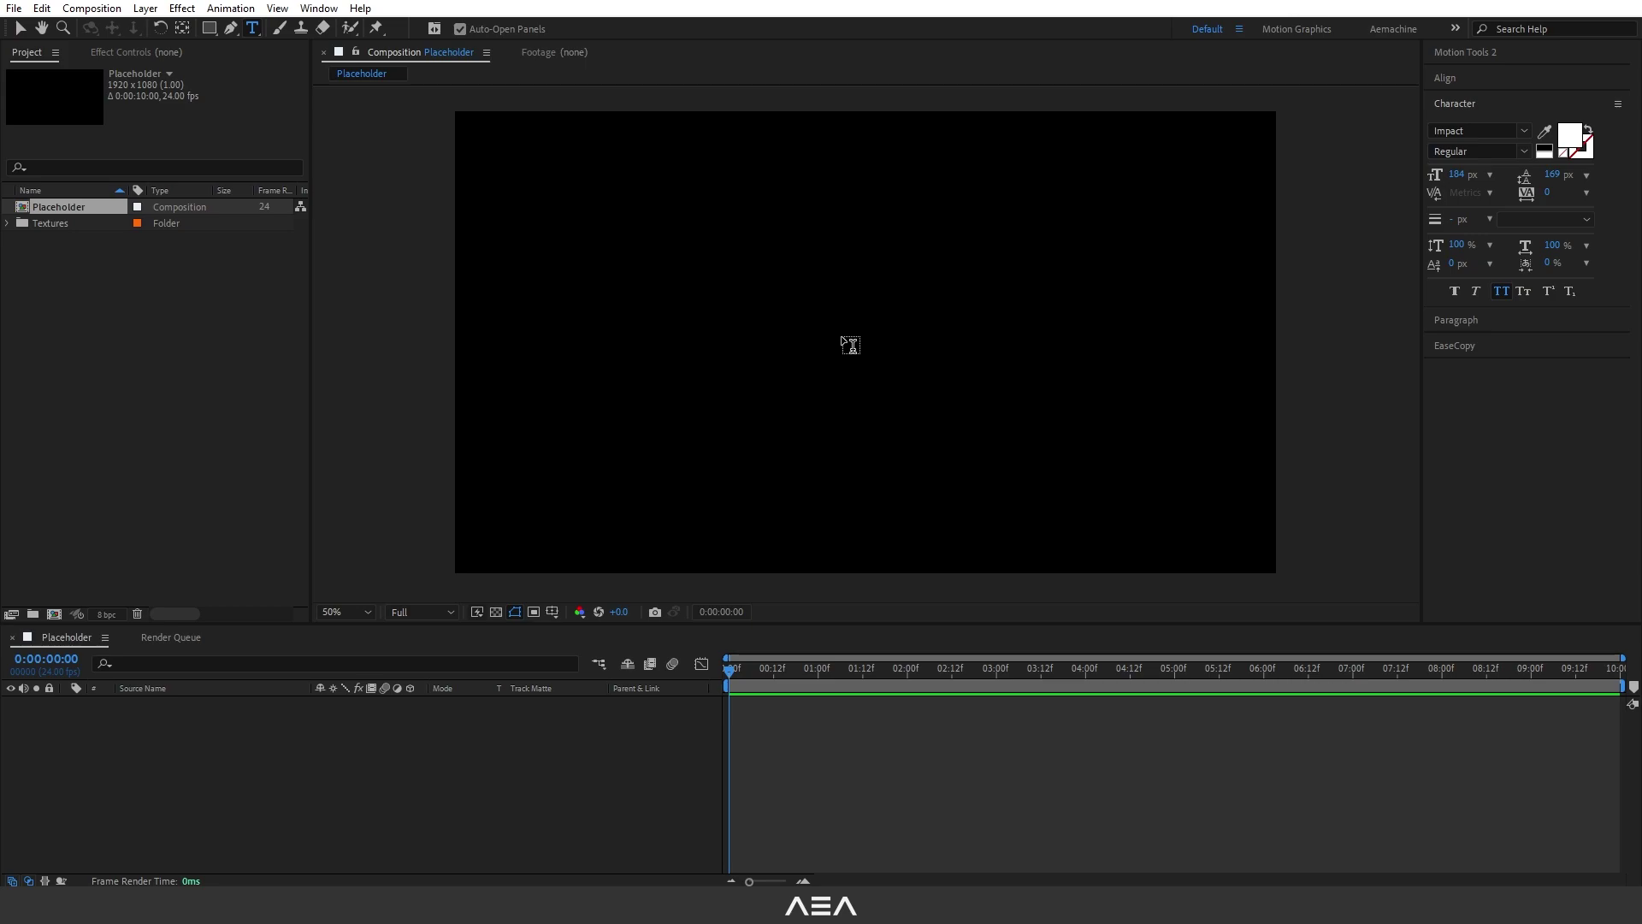
{"action": "left_click", "coordinate": [774, 349]}
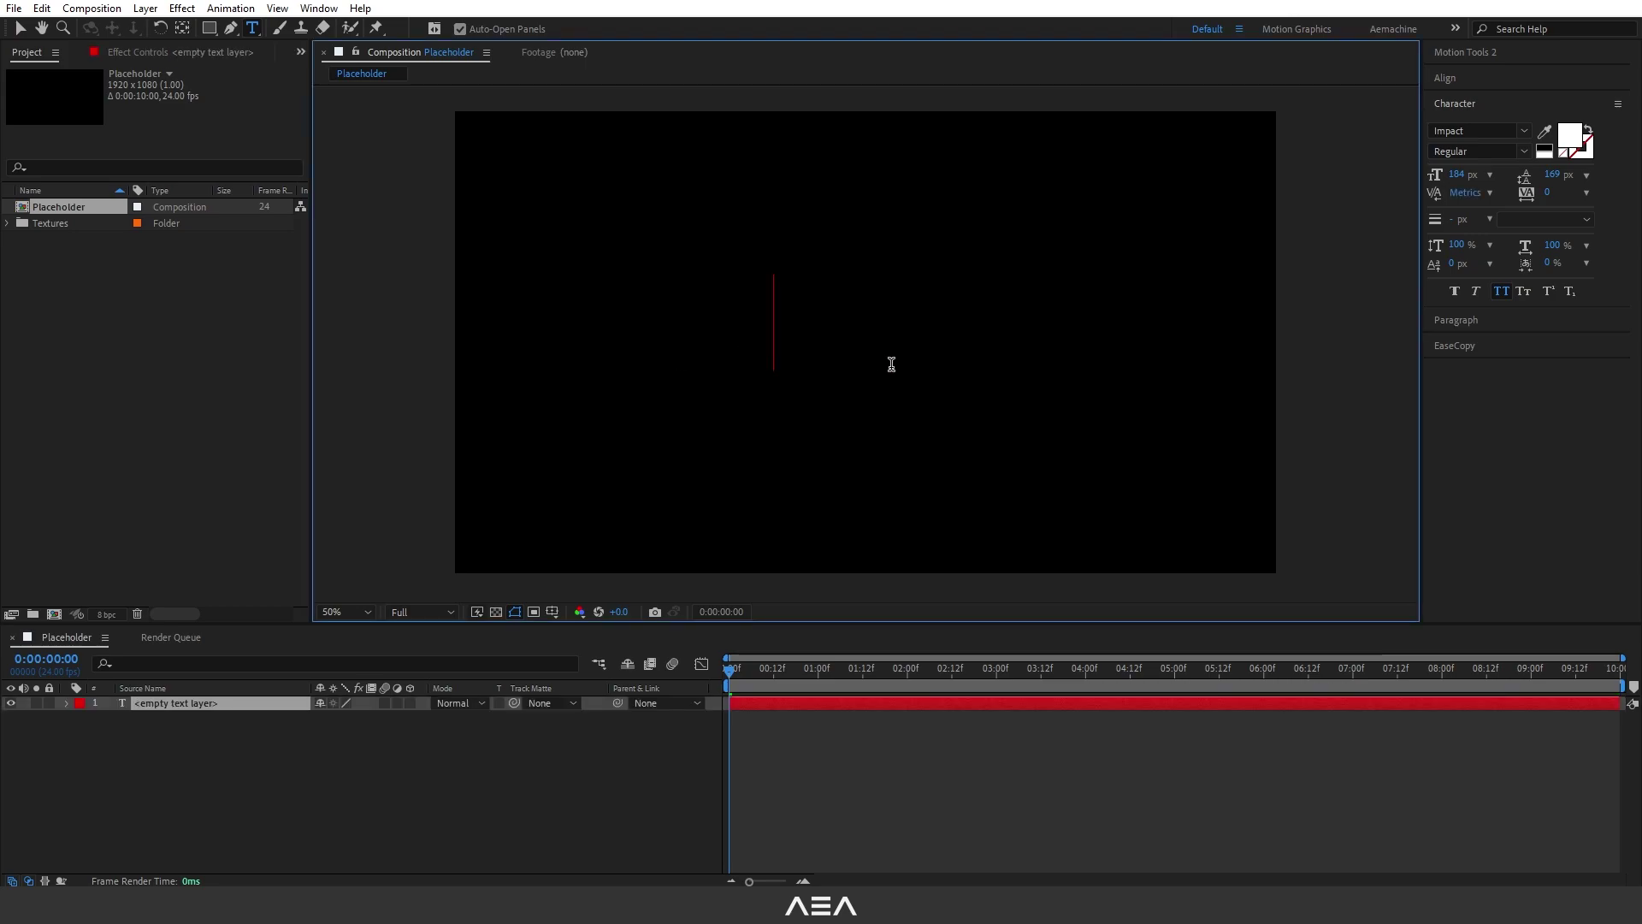
{"action": "type", "text": "SHATTER OBJECTS"}
{"action": "left_click", "coordinate": [20, 28]}
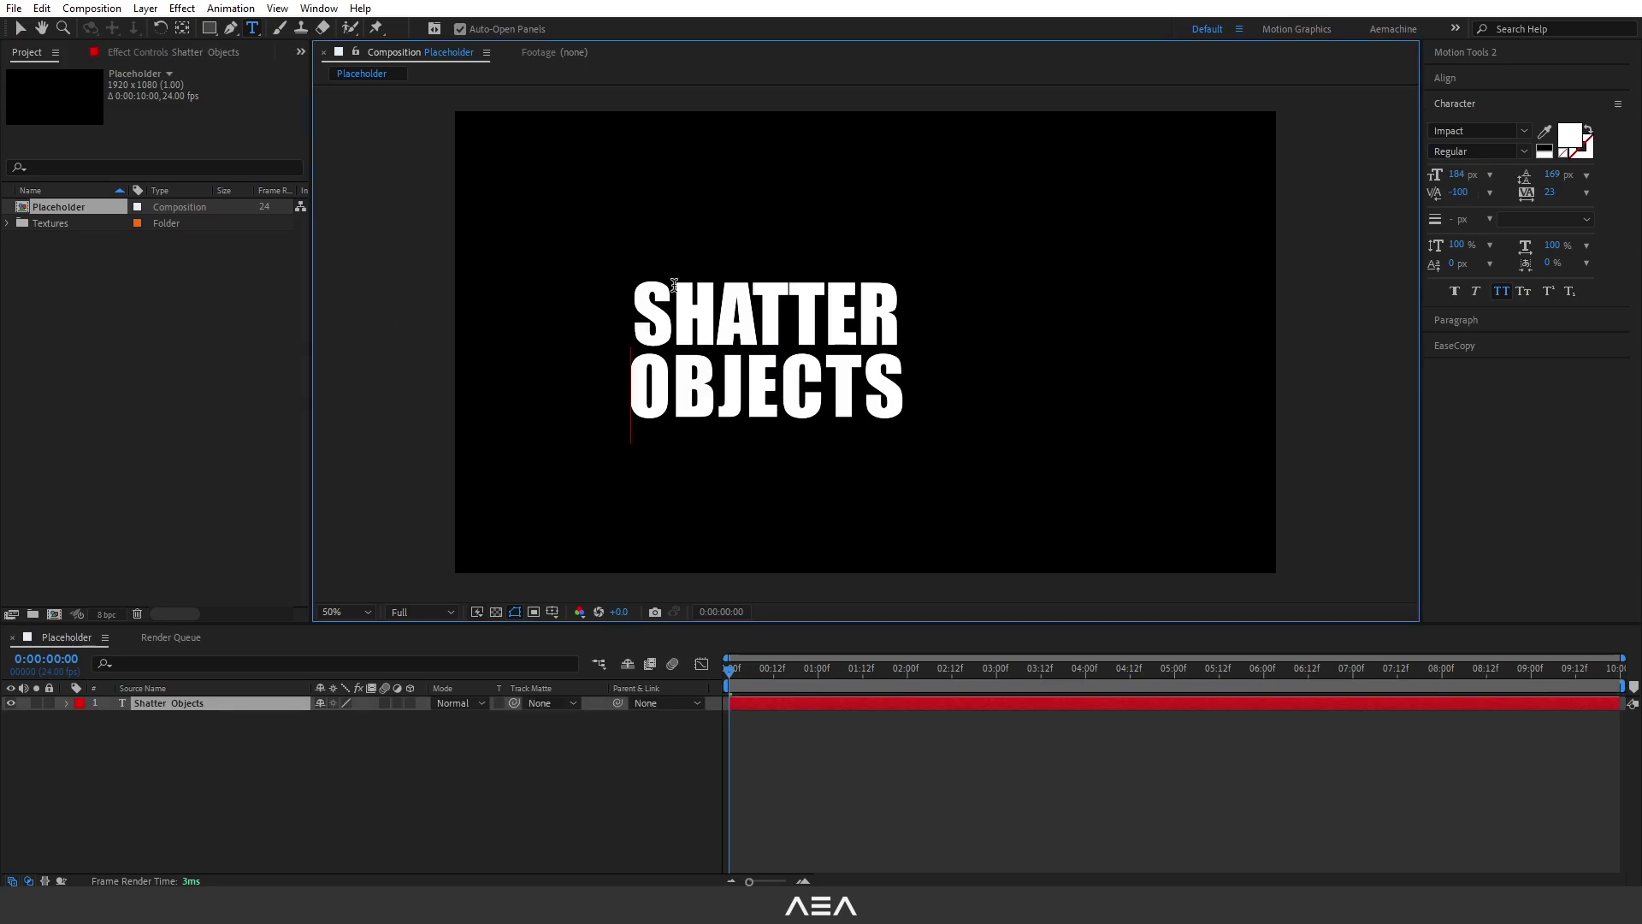
Center the Shatter Objects text horizontally and vertically in the composition
{"action": "left_click", "coordinate": [1451, 87]}
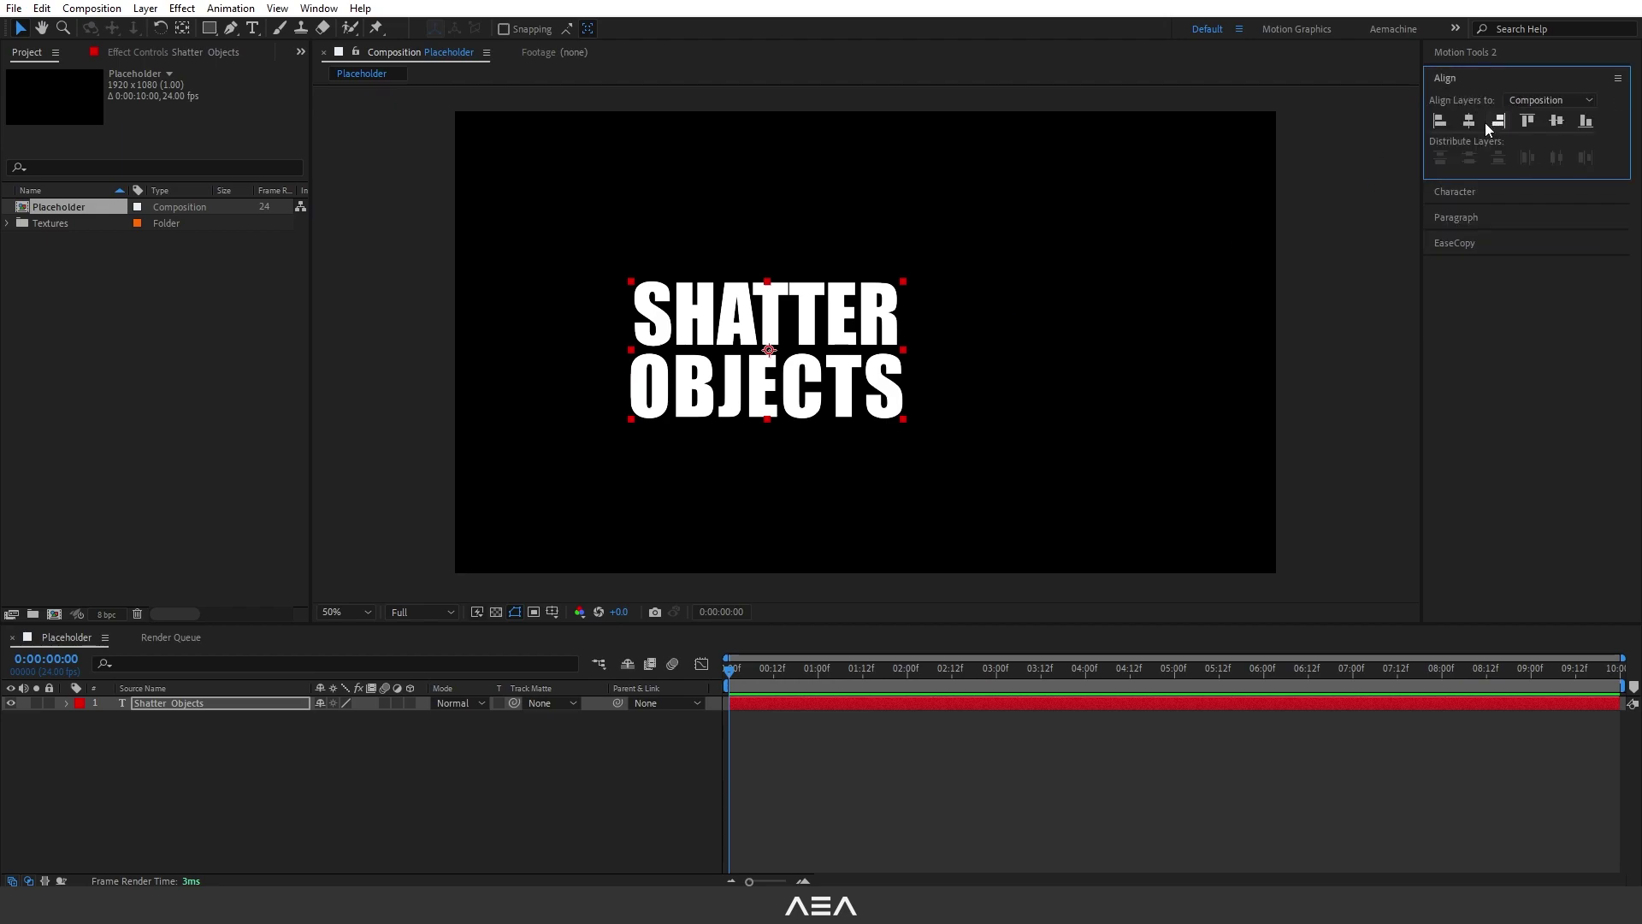
{"action": "left_click", "coordinate": [1468, 121]}
{"action": "left_click", "coordinate": [1556, 121]}
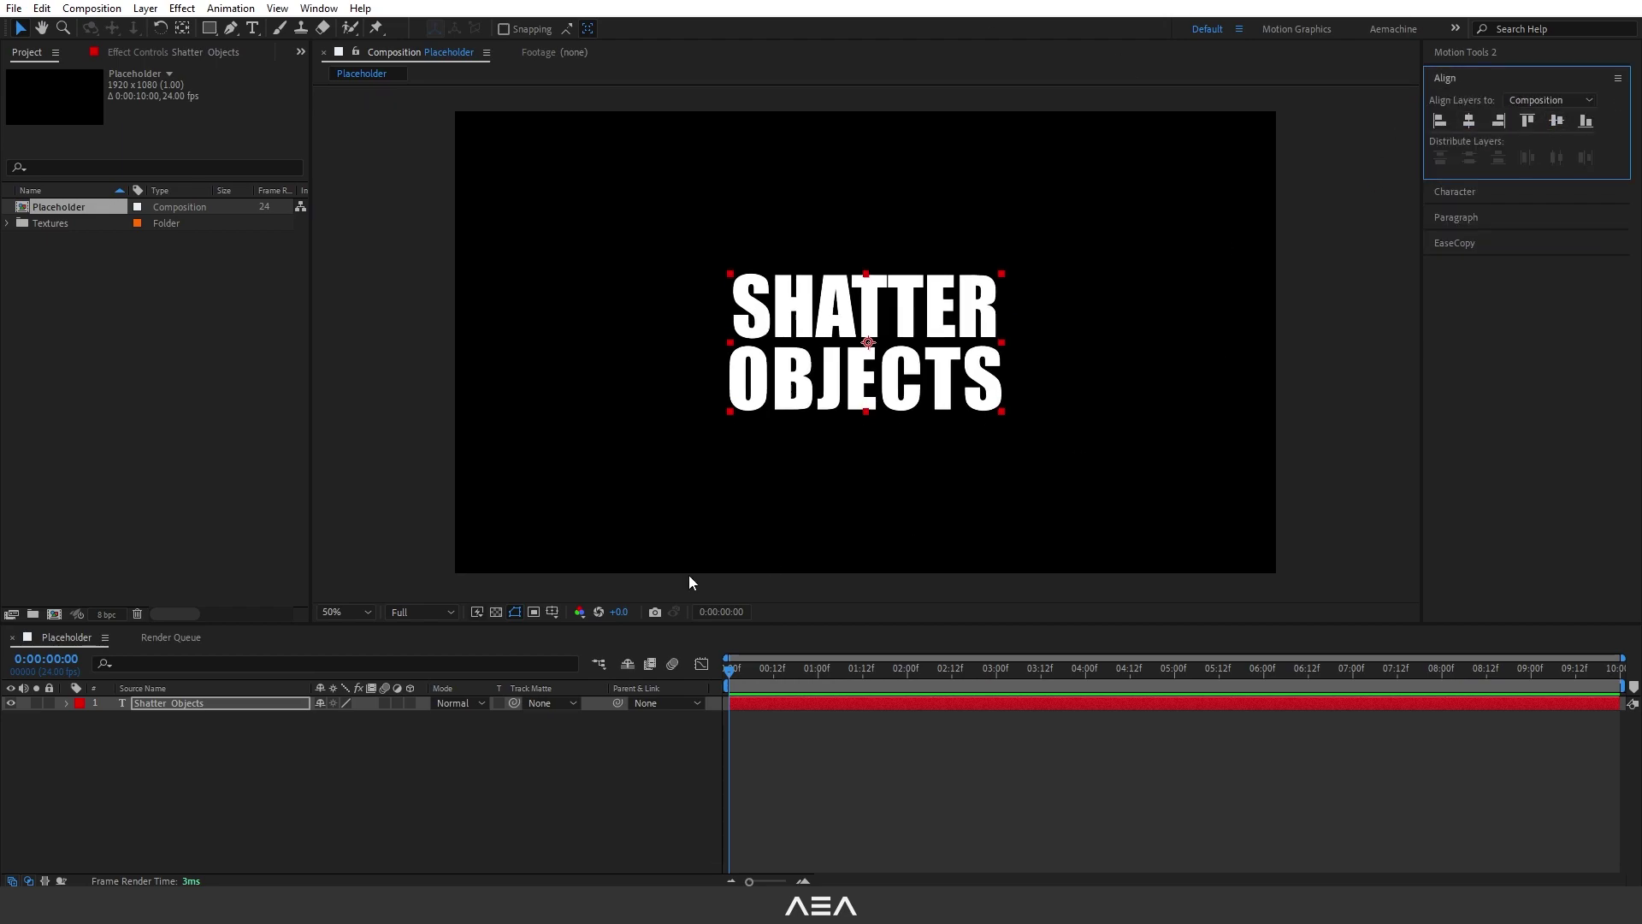
Scale the Shatter Objects text layer up to 128%
{"action": "left_click", "coordinate": [194, 704]}
{"action": "key", "text": "s"}
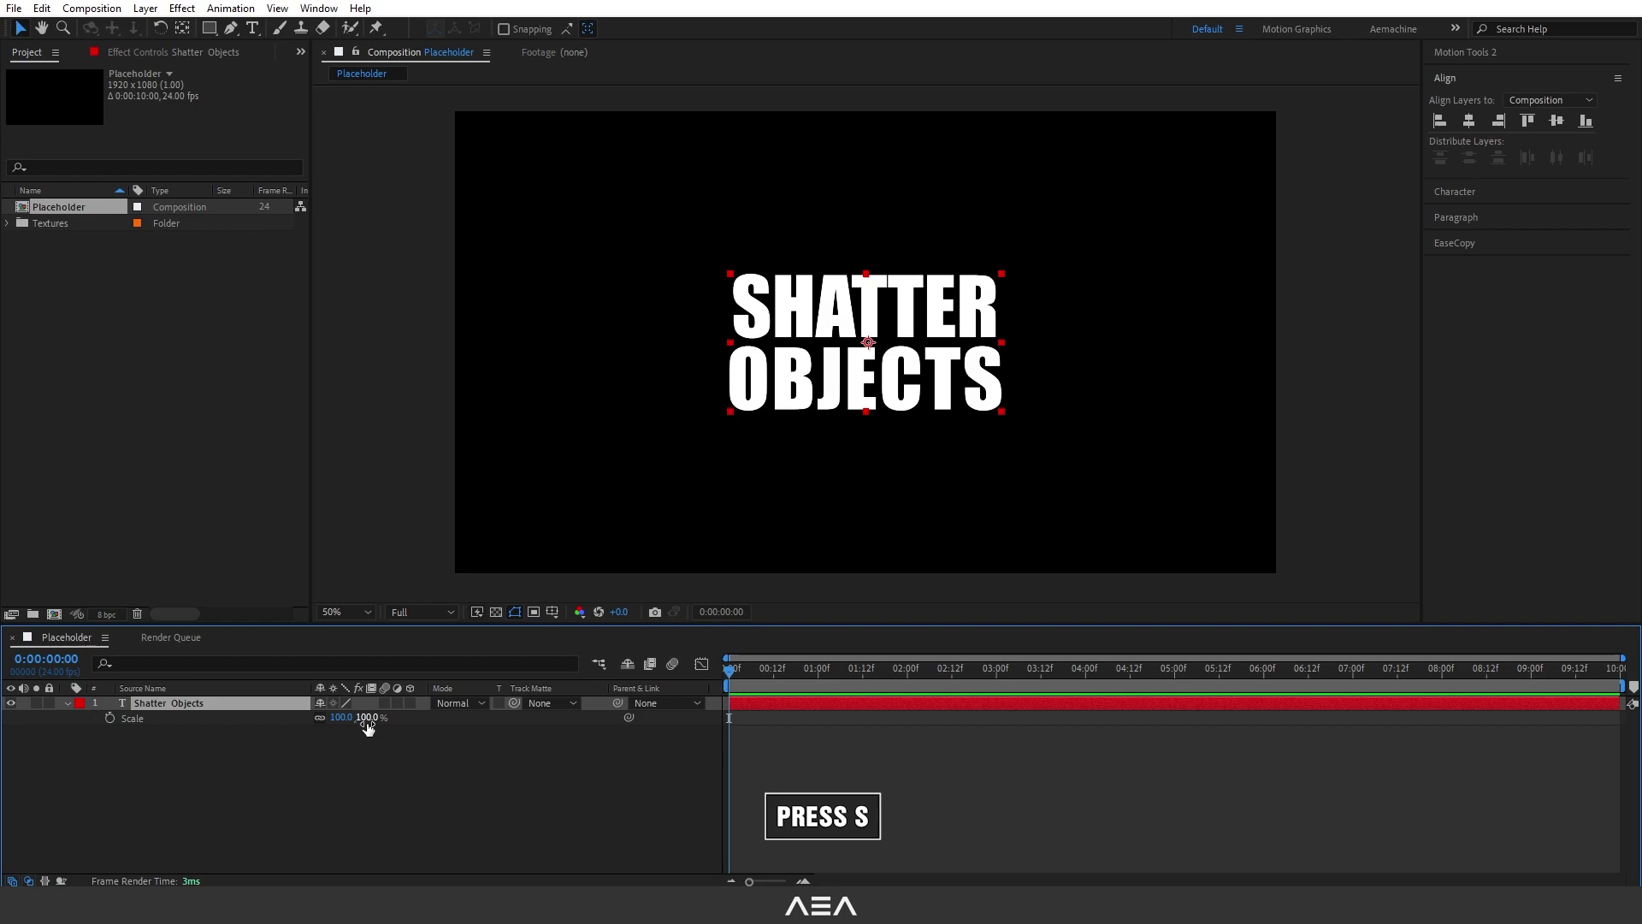
{"action": "left_click_drag", "start_coordinate": [367, 728], "coordinate": [392, 728]}
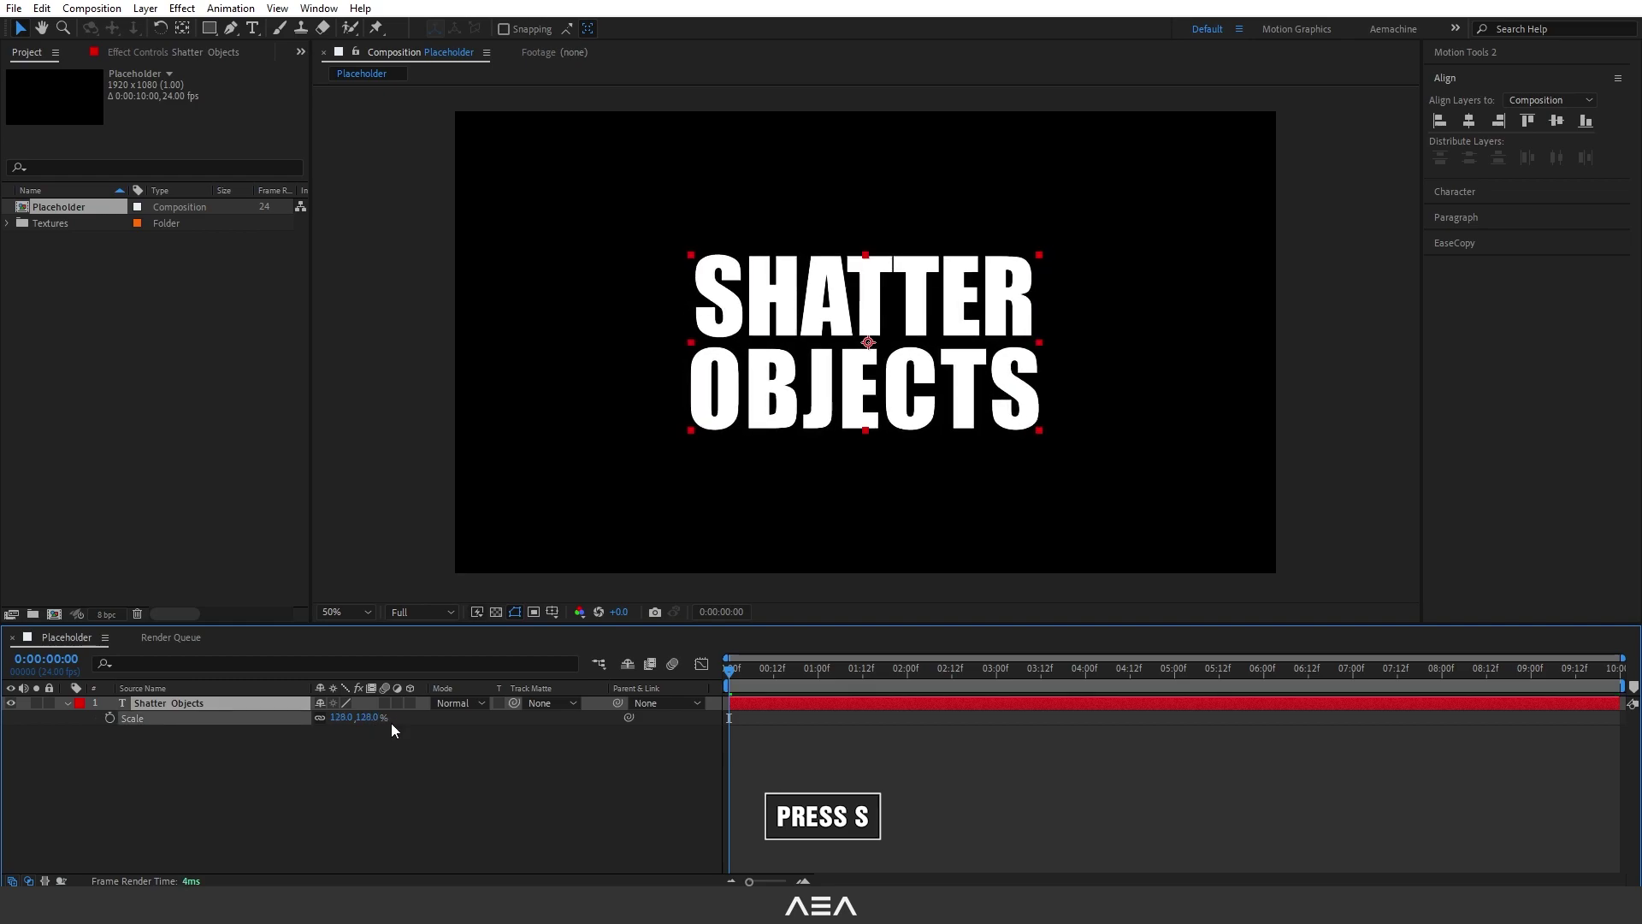
{"action": "left_click", "coordinate": [70, 705]}
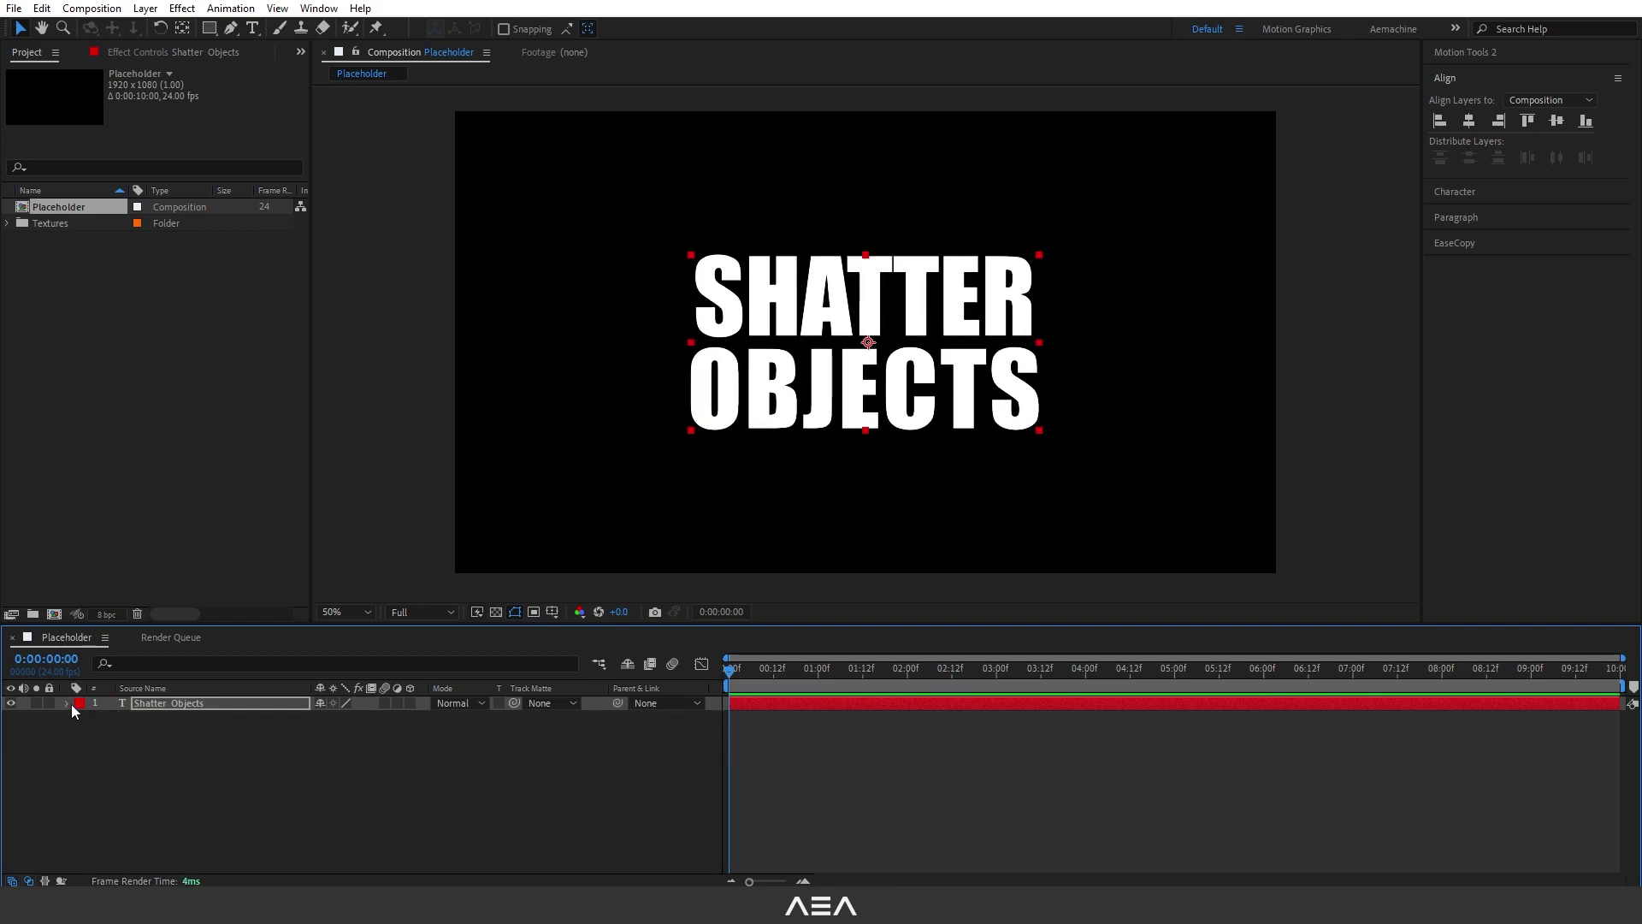
{"action": "left_click", "coordinate": [183, 718]}
Create a 1920x1080, 24 fps, 10-second composition named Logo Composite and place its timeline ahead of Placeholder's
{"action": "left_click", "coordinate": [80, 496]}
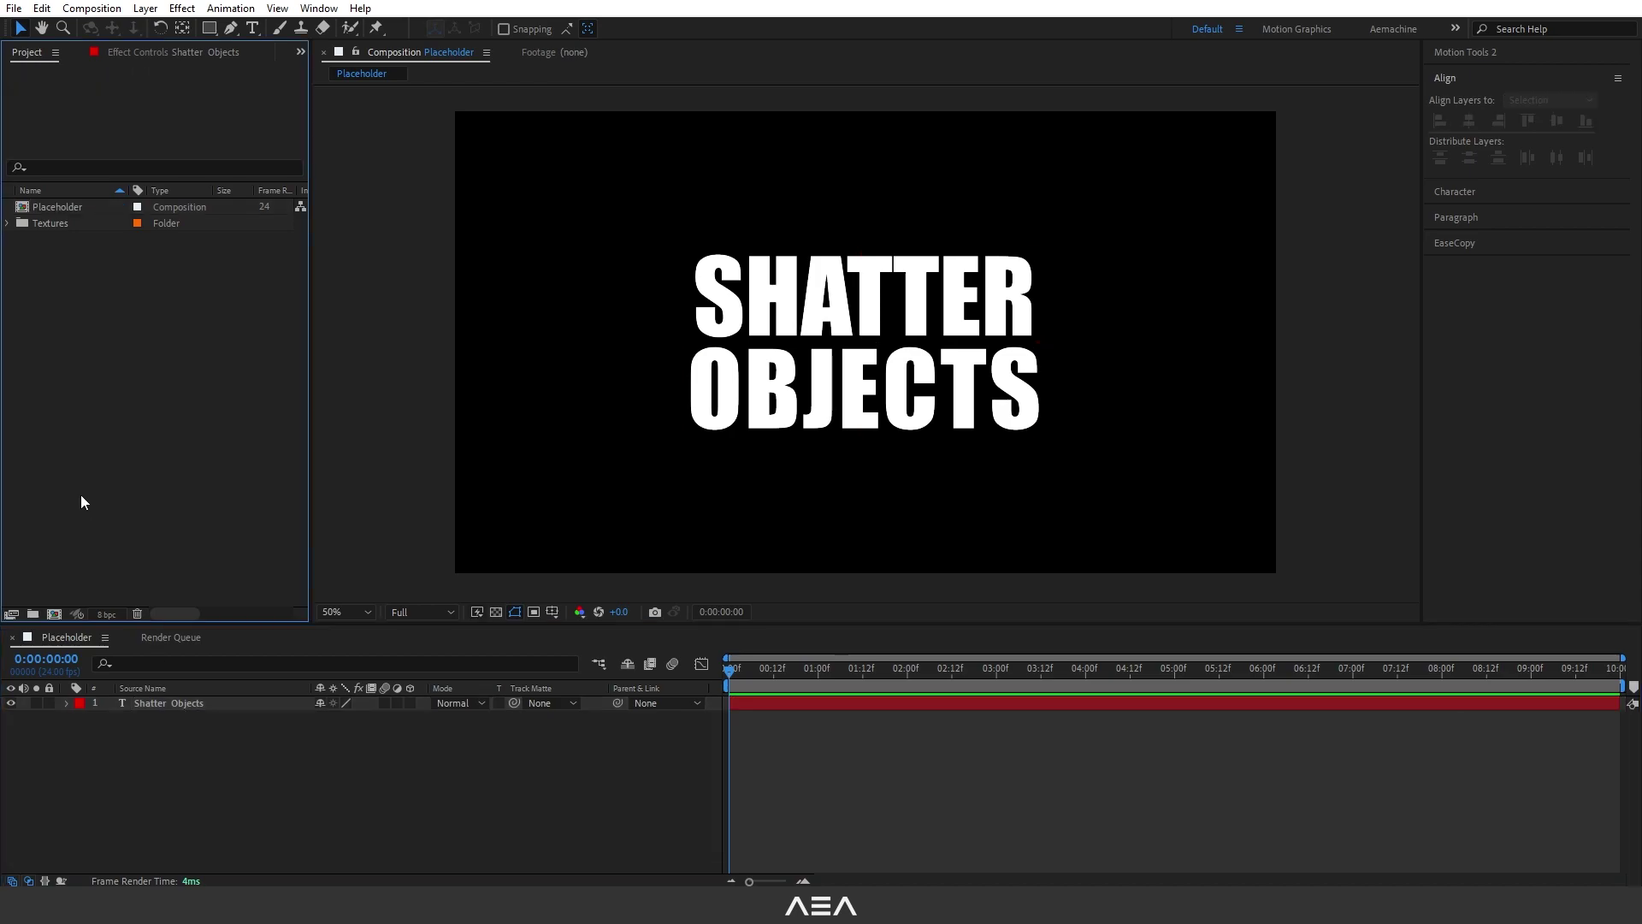
{"action": "left_click", "coordinate": [57, 613]}
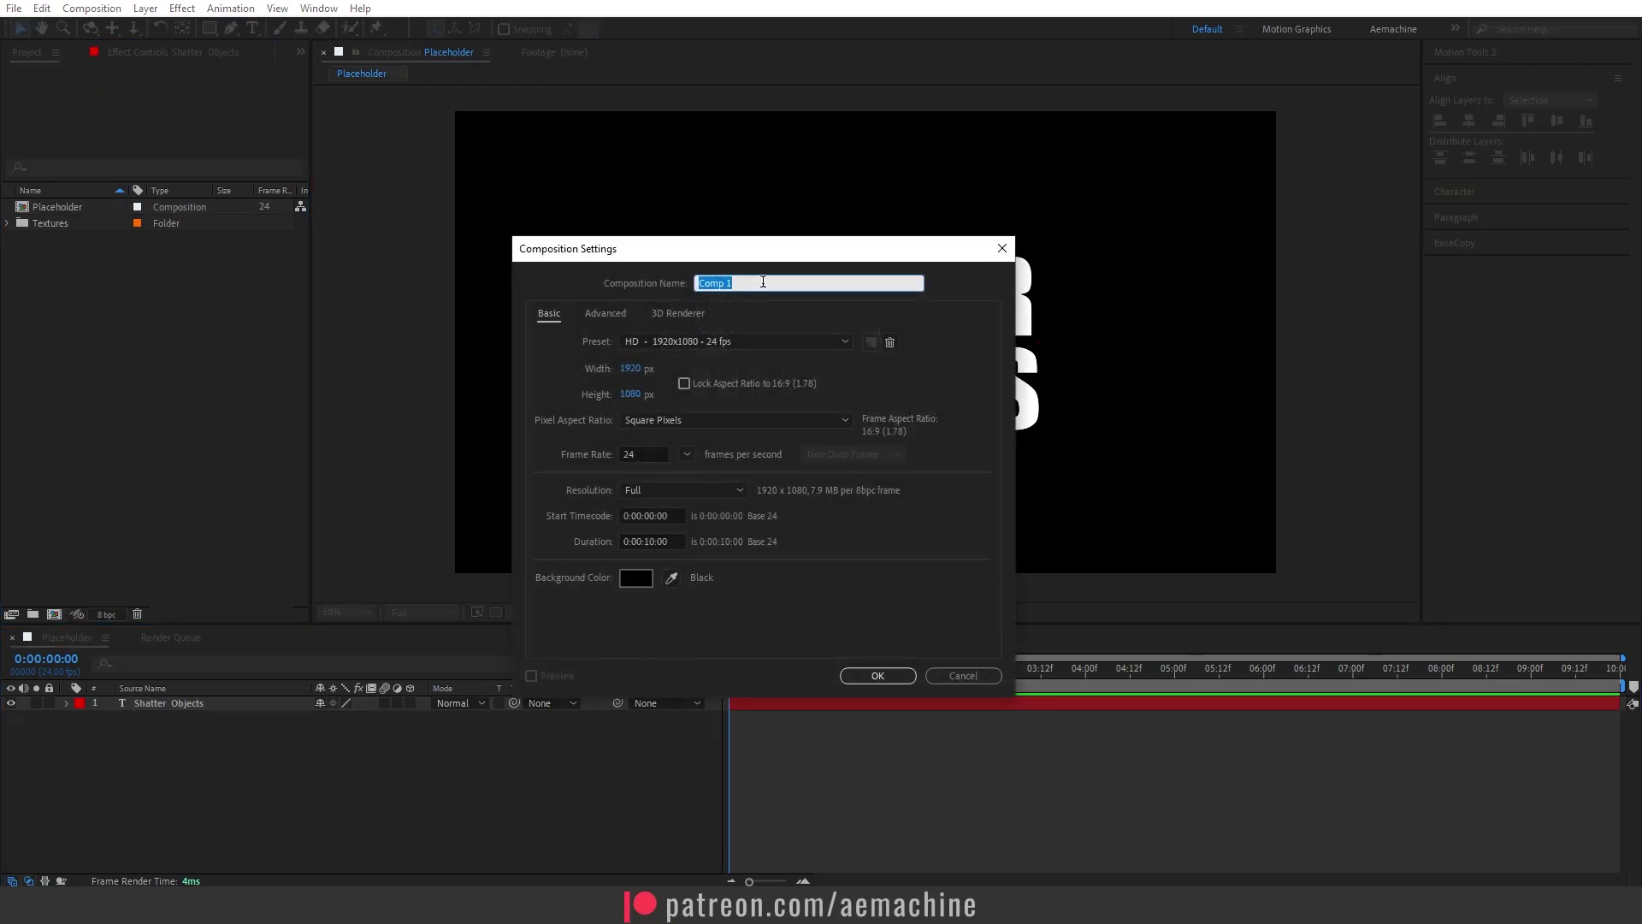
{"action": "type", "text": "Logo Composite"}
{"action": "left_click", "coordinate": [878, 674]}
{"action": "left_click_drag", "start_coordinate": [316, 646], "coordinate": [79, 643]}
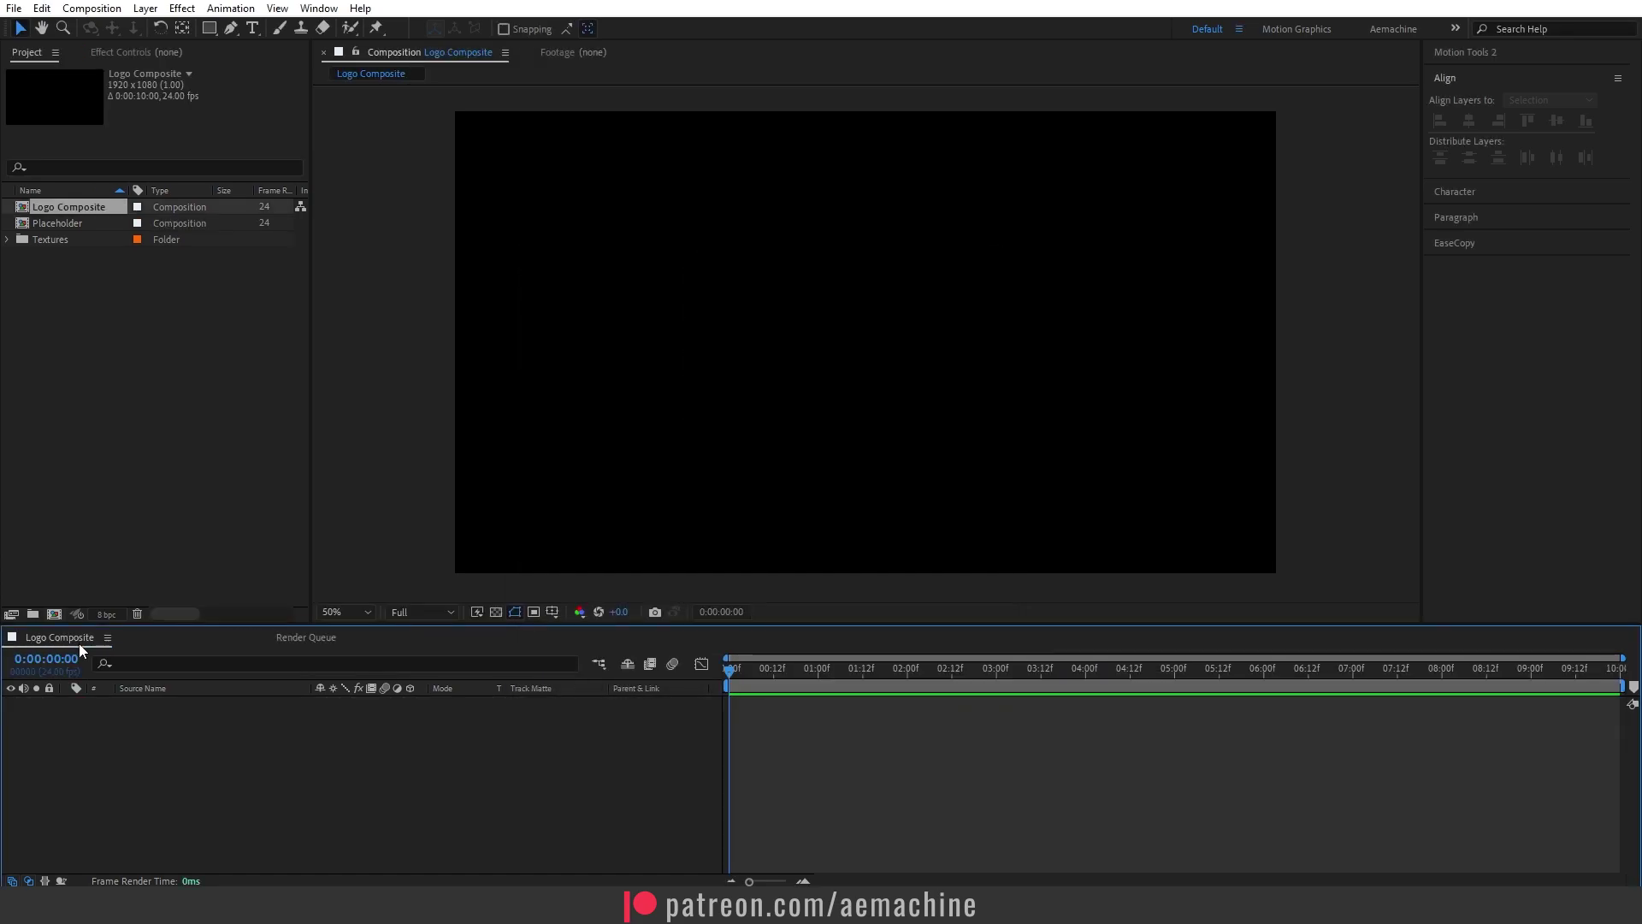
Add Grunge Texture.jpg from the Textures folder to the Logo Composite timeline
{"action": "left_click", "coordinate": [7, 240]}
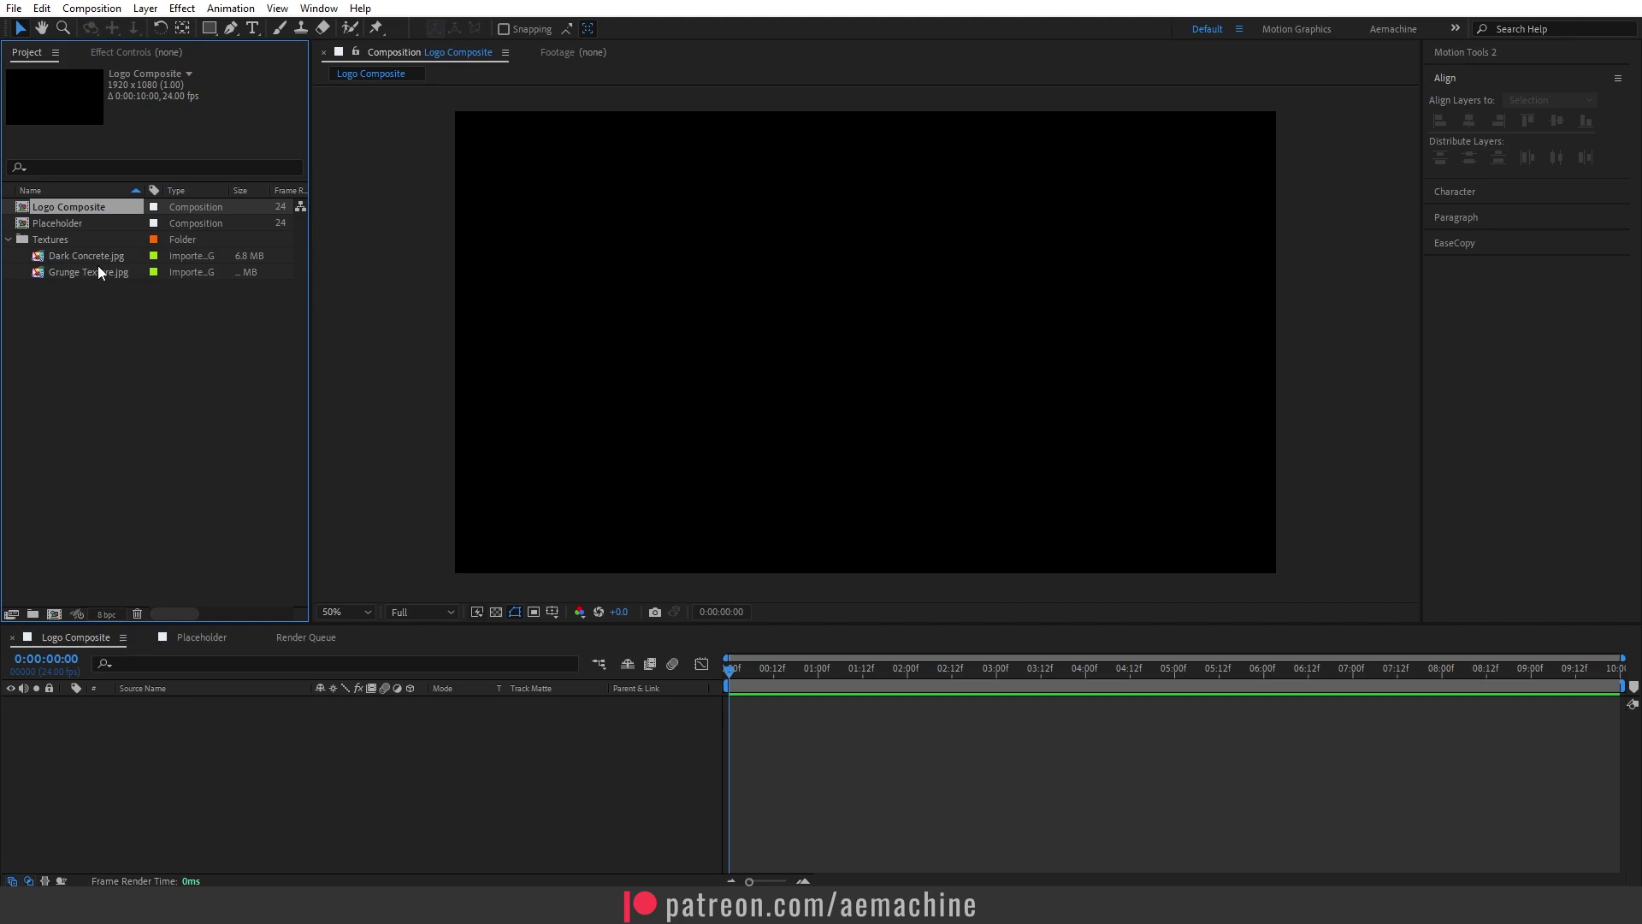
{"action": "left_click", "coordinate": [53, 274]}
{"action": "left_click_drag", "start_coordinate": [70, 274], "coordinate": [210, 742]}
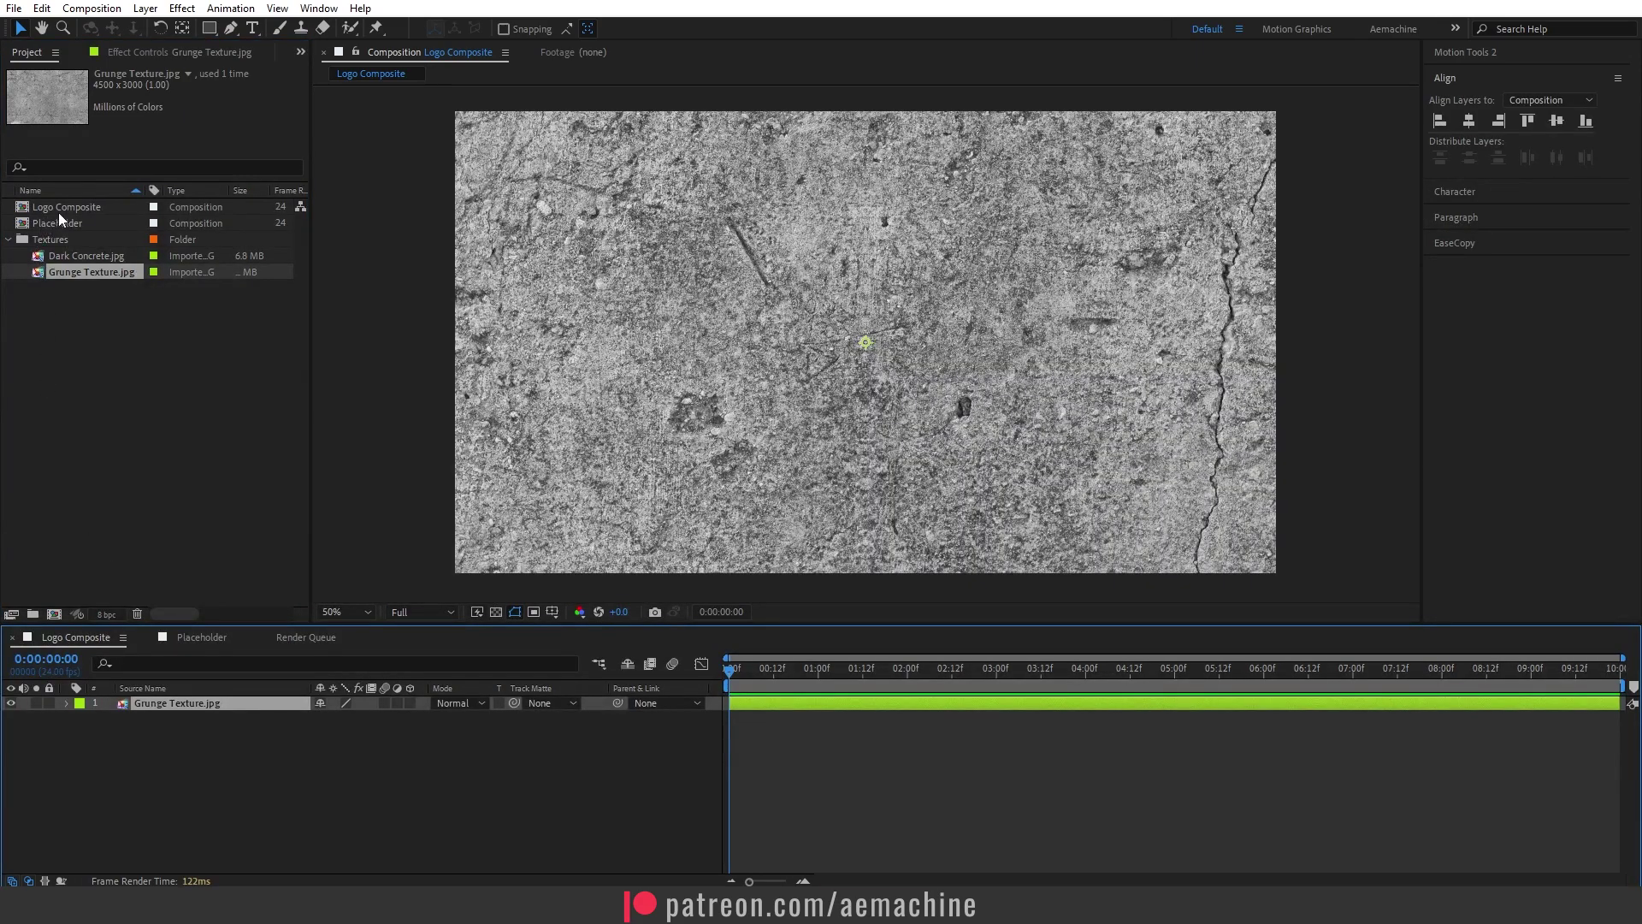
Add the Placeholder composition beneath the Grunge Texture layer and use it as the texture's track matte
{"action": "left_click", "coordinate": [87, 223]}
{"action": "left_click_drag", "start_coordinate": [94, 223], "coordinate": [176, 735]}
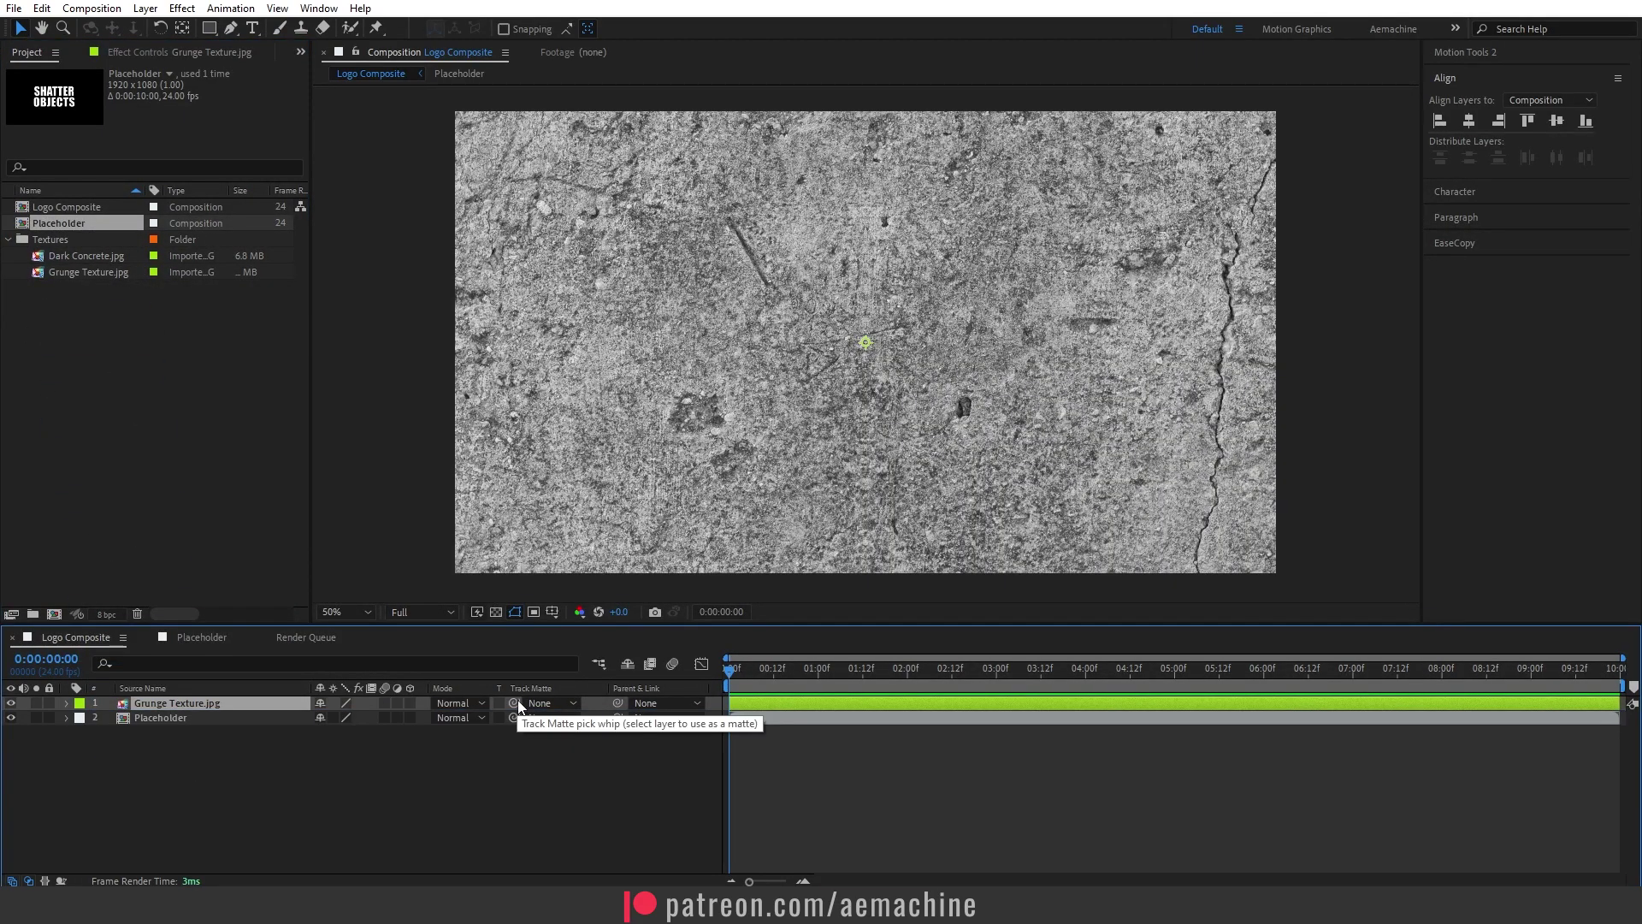
{"action": "left_click_drag", "start_coordinate": [513, 703], "coordinate": [162, 721]}
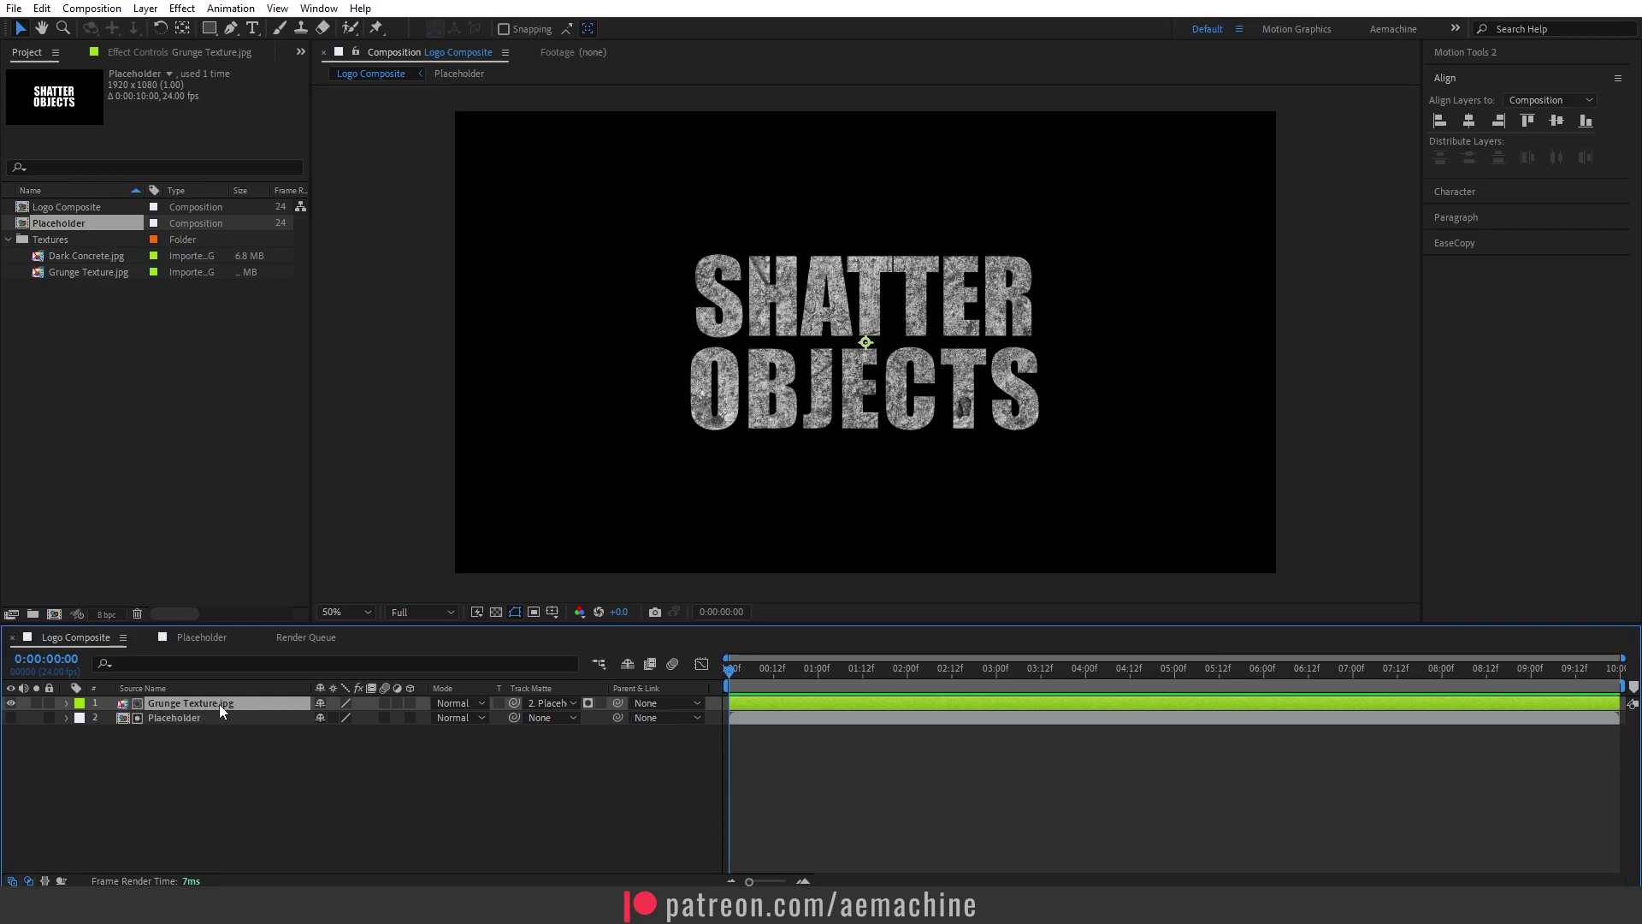
Scale the Grunge Texture layer down to 33%
{"action": "key", "text": "s"}
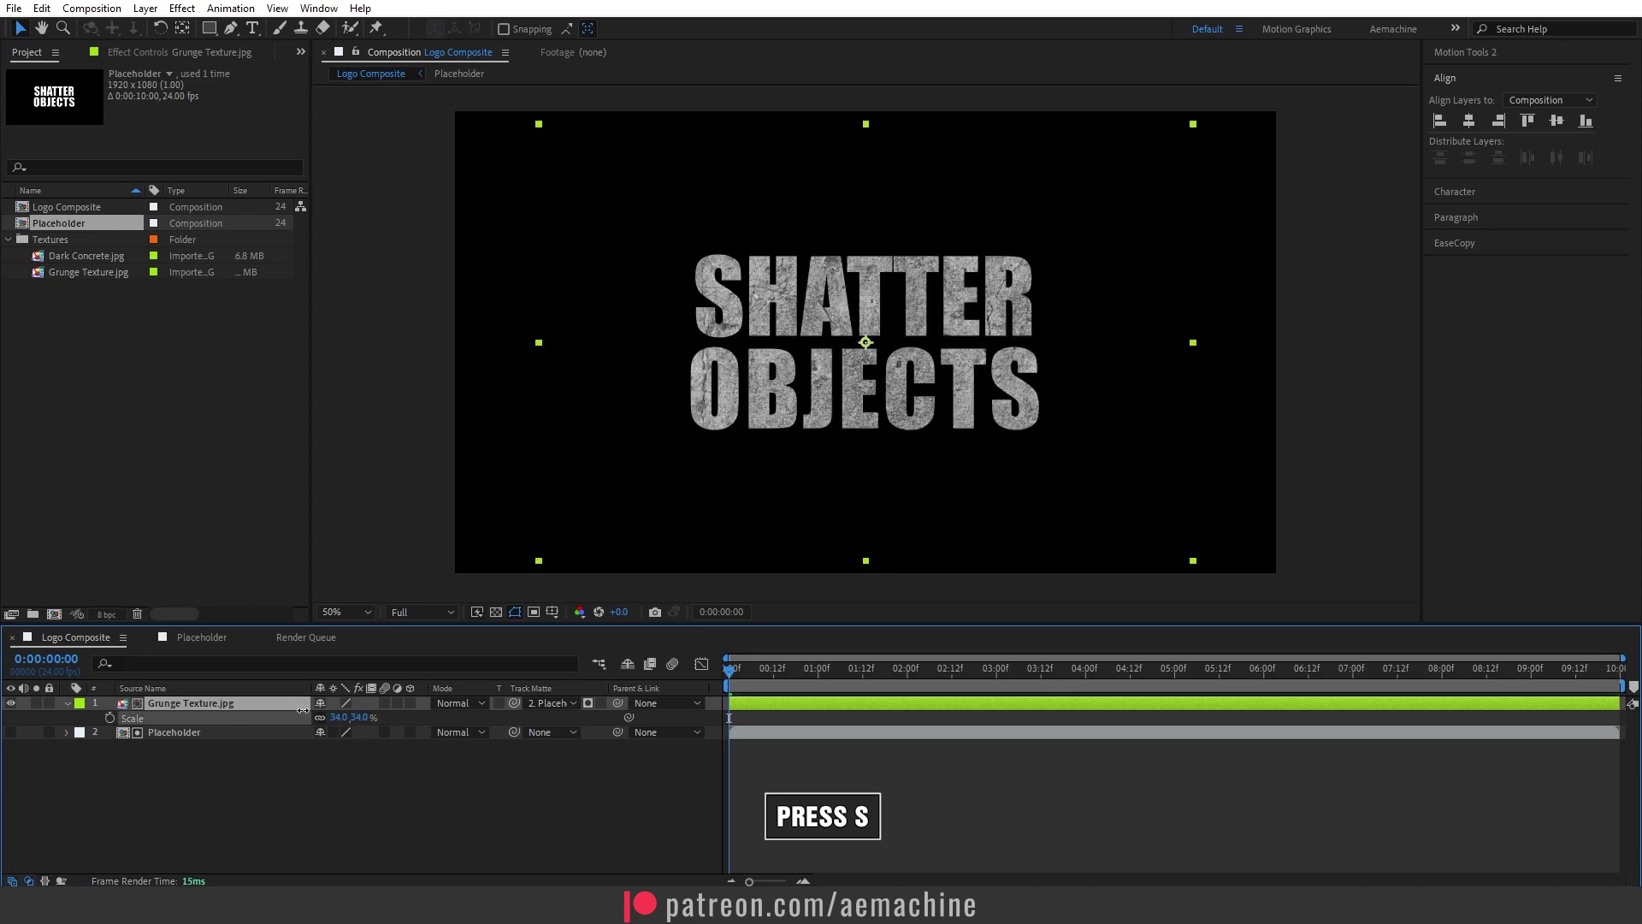
{"action": "left_click_drag", "start_coordinate": [303, 709], "coordinate": [301, 711]}
{"action": "key", "text": "Return"}
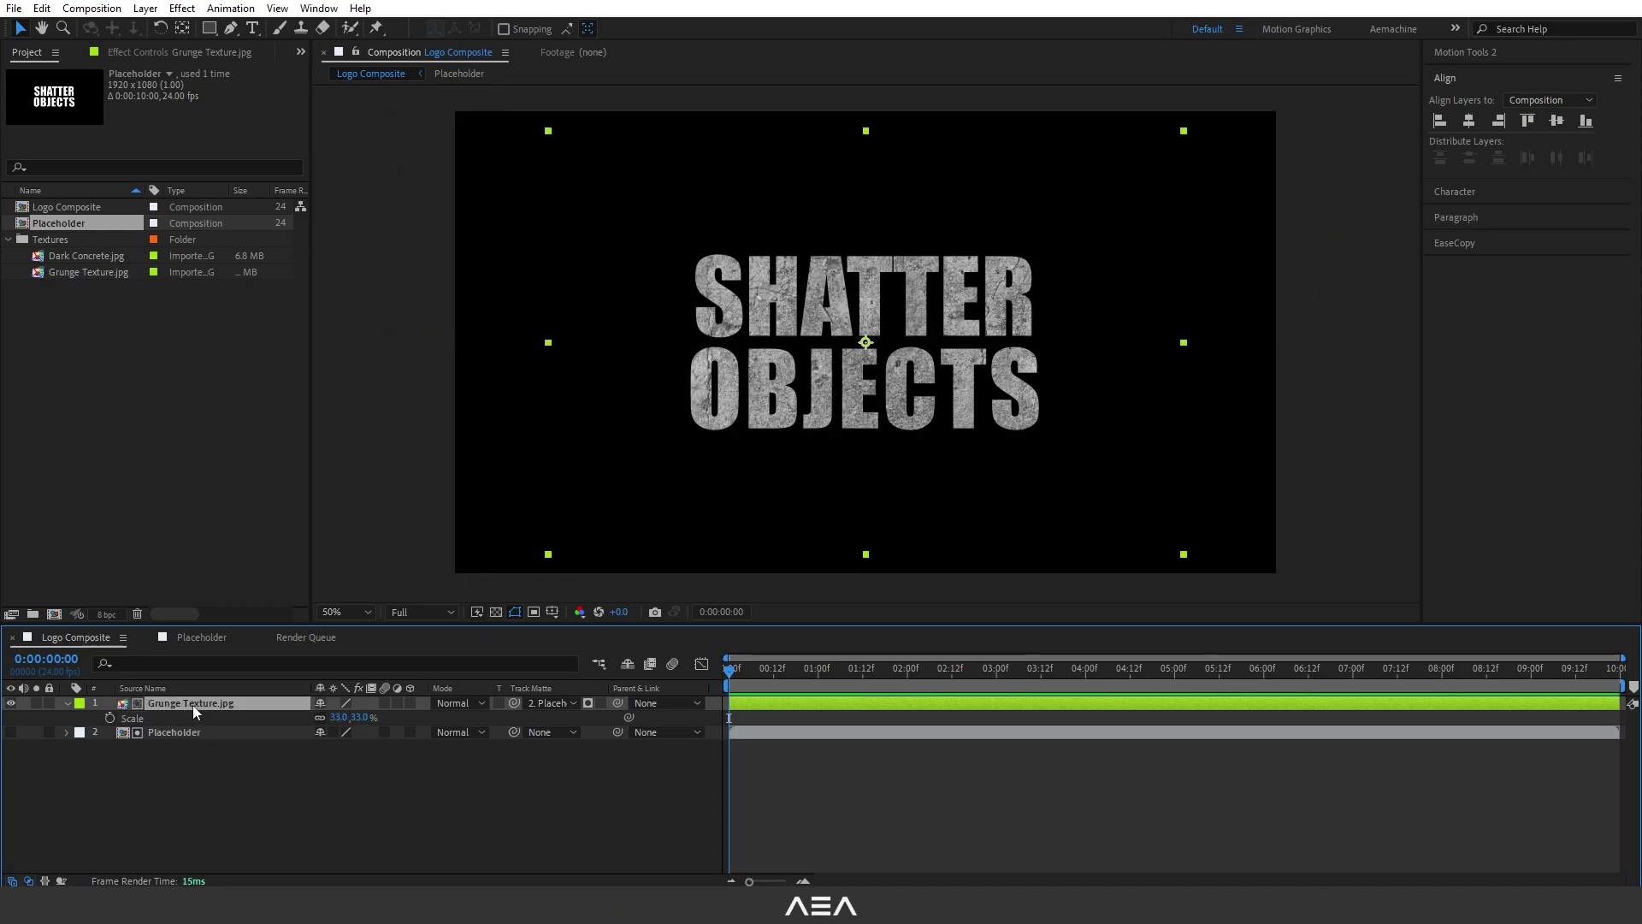
Start Position and Rotation keyframes on the Grunge Texture layer at 0:00:00:00
{"action": "key", "text": "p"}
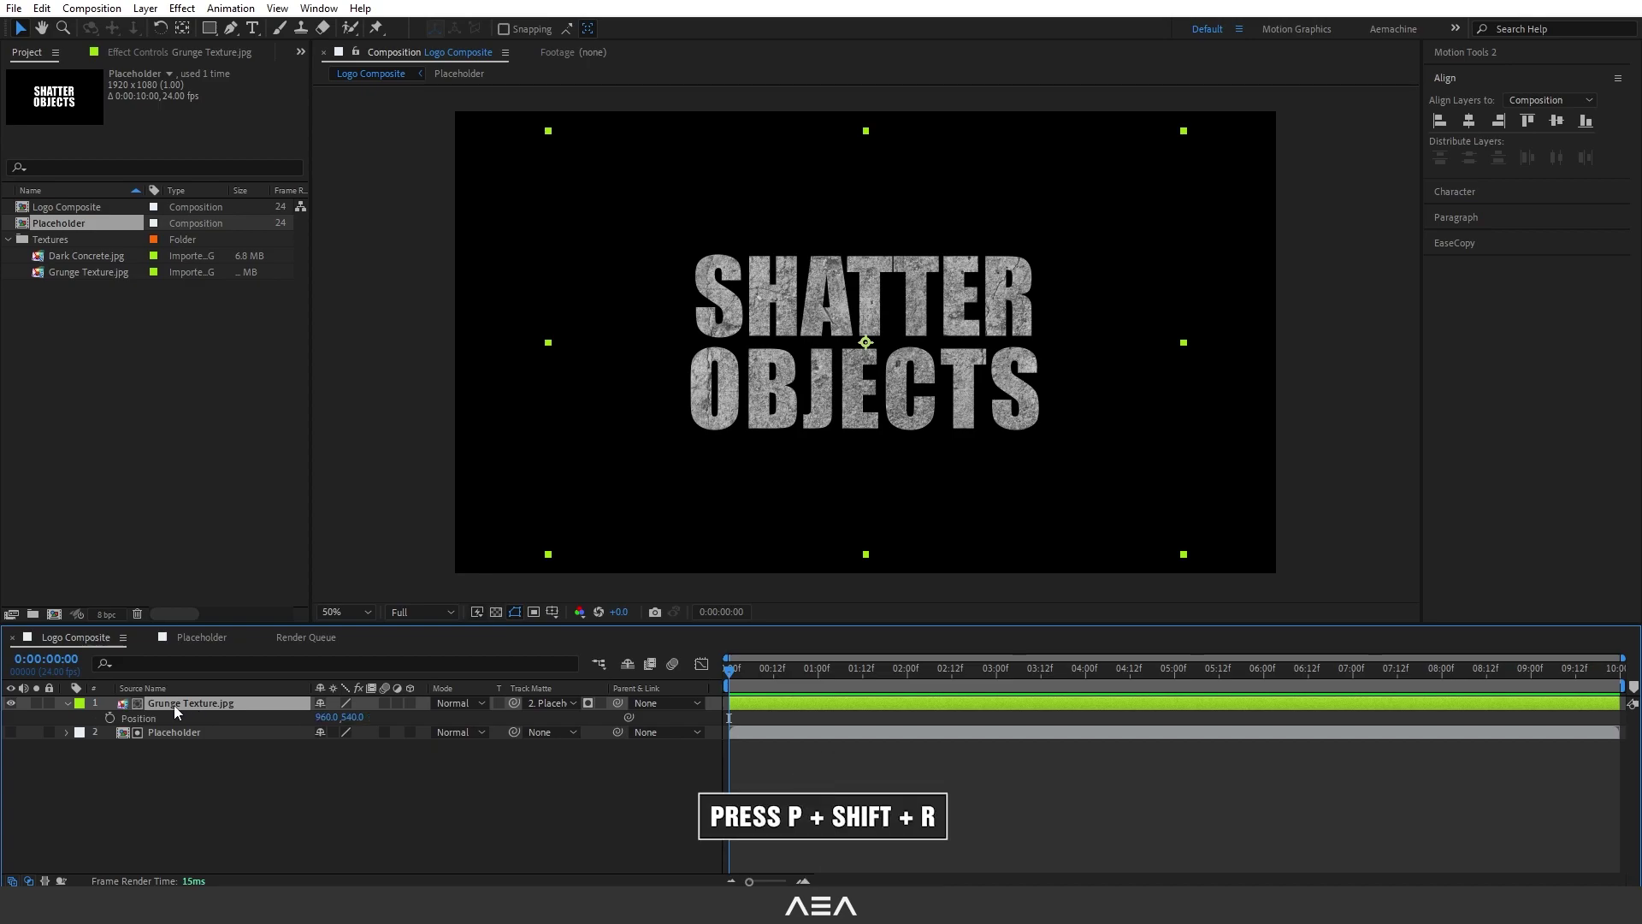
{"action": "key", "text": "shift+r"}
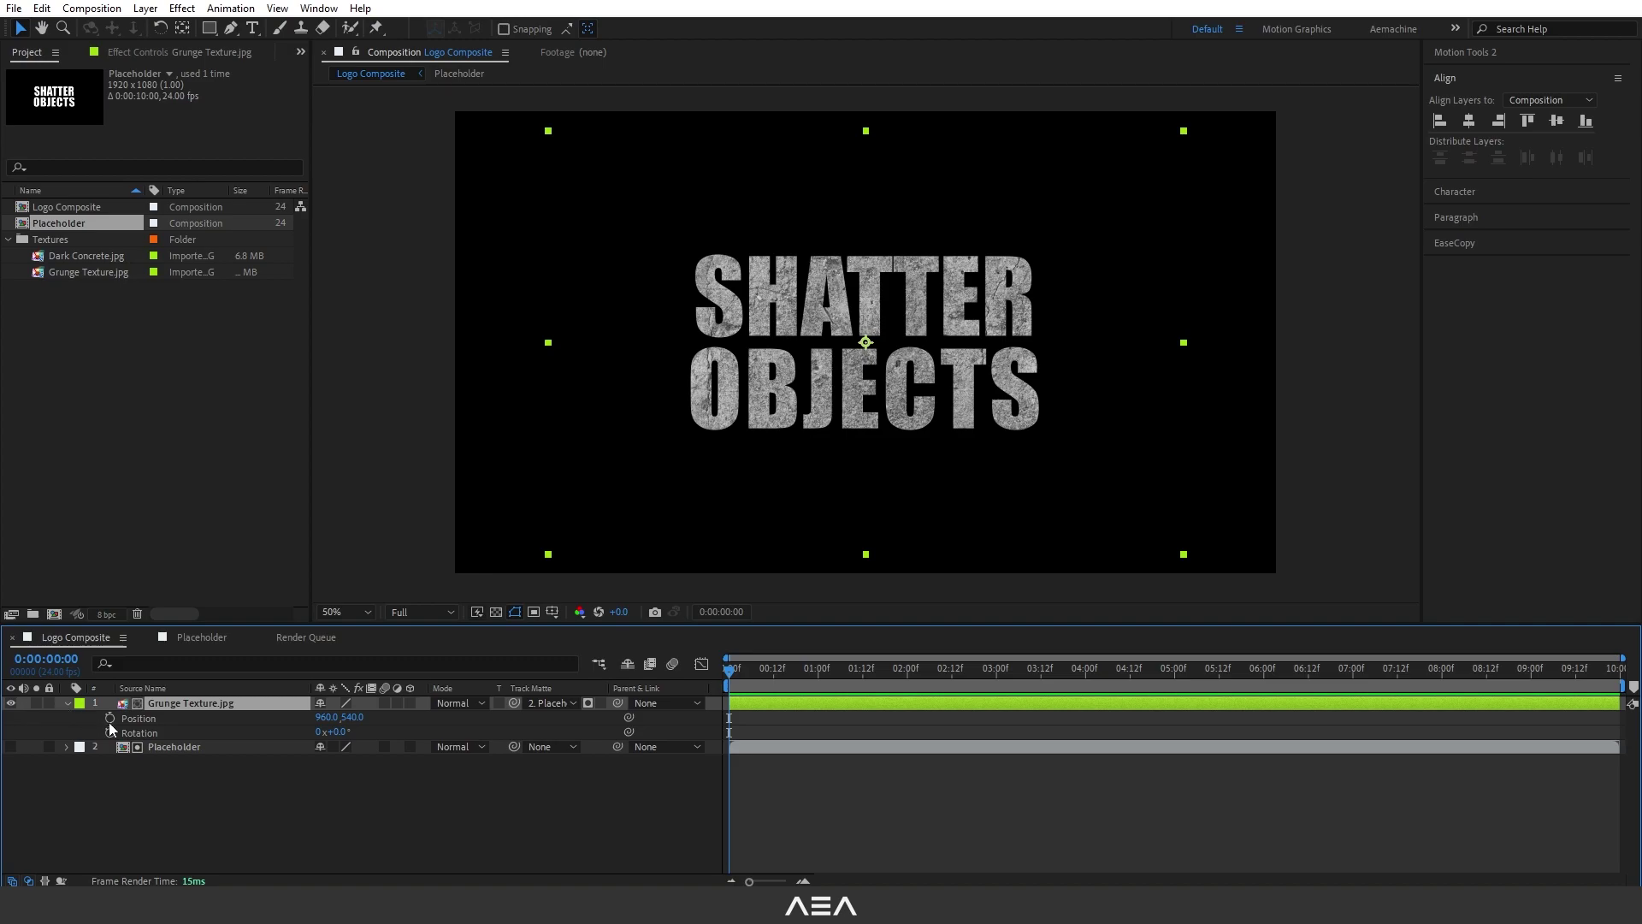
{"action": "left_click_drag", "start_coordinate": [110, 720], "coordinate": [112, 734]}
At 0:00:00:12, move and rotate the Grunge Texture layer for new keyframes, and switch its Position and Rotation keyframes to hold
{"action": "left_click_drag", "start_coordinate": [762, 681], "coordinate": [771, 681]}
{"action": "key", "text": "comma"}
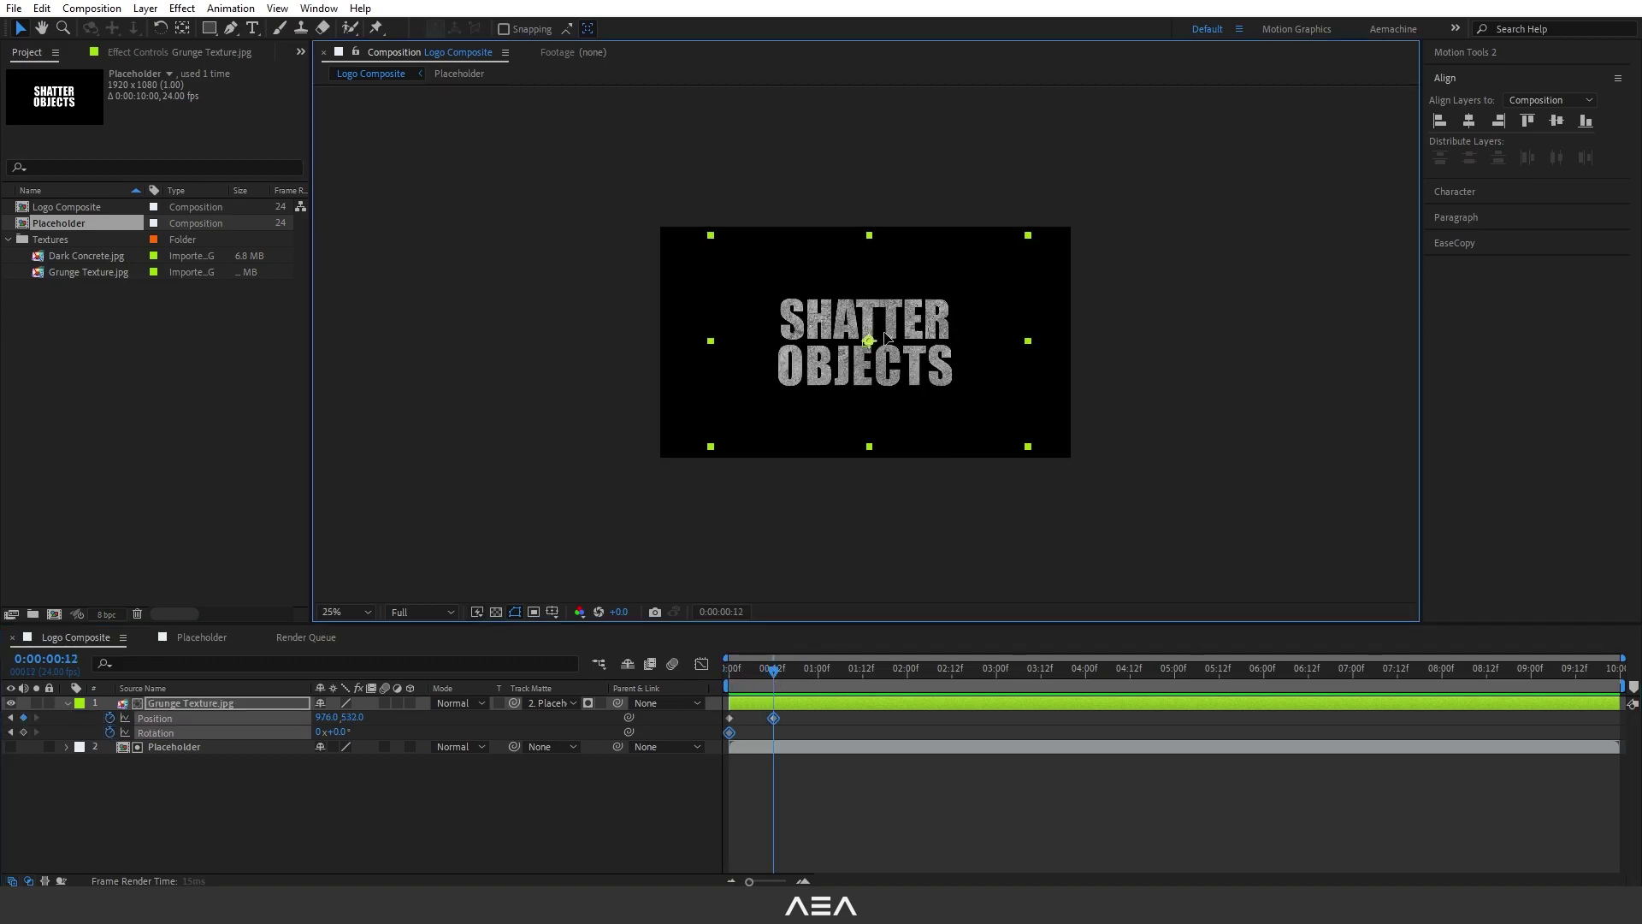
{"action": "left_click_drag", "start_coordinate": [872, 371], "coordinate": [932, 340]}
{"action": "key", "text": "w"}
{"action": "mouse_move", "coordinate": [808, 367]}
{"action": "left_mouse_down"}
{"action": "mouse_move", "coordinate": [821, 402]}
{"action": "mouse_move", "coordinate": [837, 382]}
{"action": "left_mouse_up"}
{"action": "key", "text": "v"}
{"action": "left_click_drag", "start_coordinate": [789, 712], "coordinate": [726, 738]}
{"action": "left_click", "coordinate": [729, 733], "text": "ctrl+alt"}
{"action": "left_click", "coordinate": [780, 776]}
At 0:00:01:00, keyframe the Grunge Texture layer at position about 850, 396 with about -11.6° rotation
{"action": "left_click_drag", "start_coordinate": [777, 676], "coordinate": [817, 679]}
{"action": "key", "text": "period"}
{"action": "left_click_drag", "start_coordinate": [940, 325], "coordinate": [784, 313]}
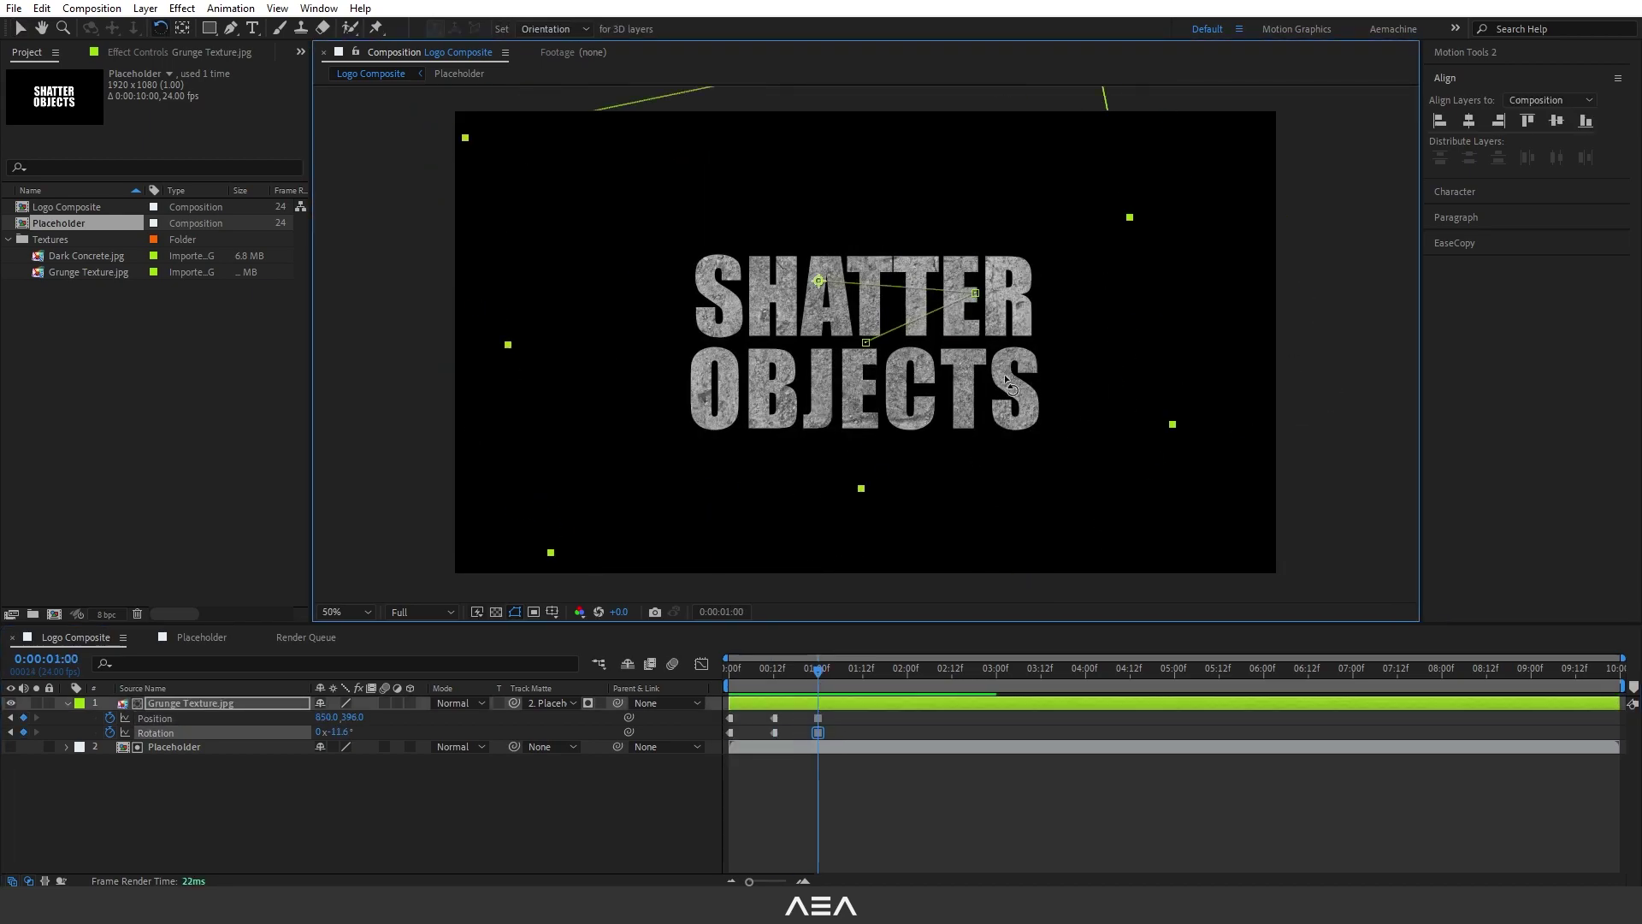
Keyframe different texture positions and rotations at 1:12, 2:00 and 2:12, ending at about 648, 462 and 0.4°
{"action": "key", "text": "comma"}
{"action": "left_click_drag", "start_coordinate": [818, 676], "coordinate": [952, 675]}
{"action": "key", "text": "period"}
{"action": "left_click_drag", "start_coordinate": [899, 482], "coordinate": [896, 486]}
{"action": "key", "text": "v"}
{"action": "left_click_drag", "start_coordinate": [896, 485], "coordinate": [903, 486]}
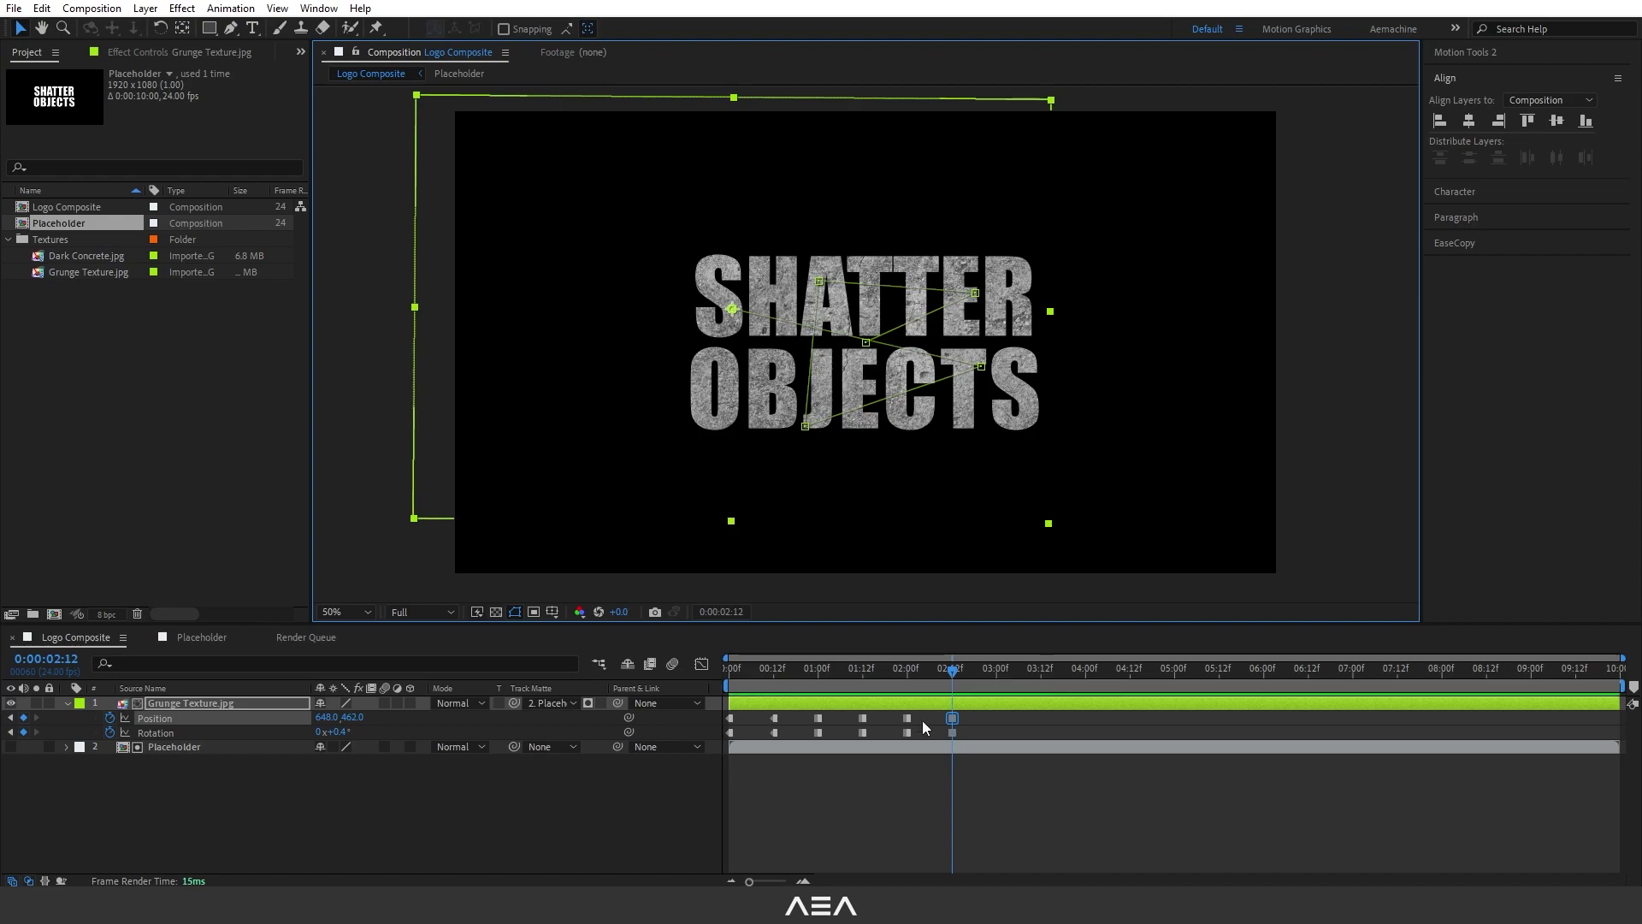
Copy the texture's first Position and Rotation keyframes to 0:00:03:00
{"action": "left_click", "coordinate": [997, 675]}
{"action": "left_click_drag", "start_coordinate": [749, 720], "coordinate": [699, 735]}
{"action": "key", "text": "ctrl+c"}
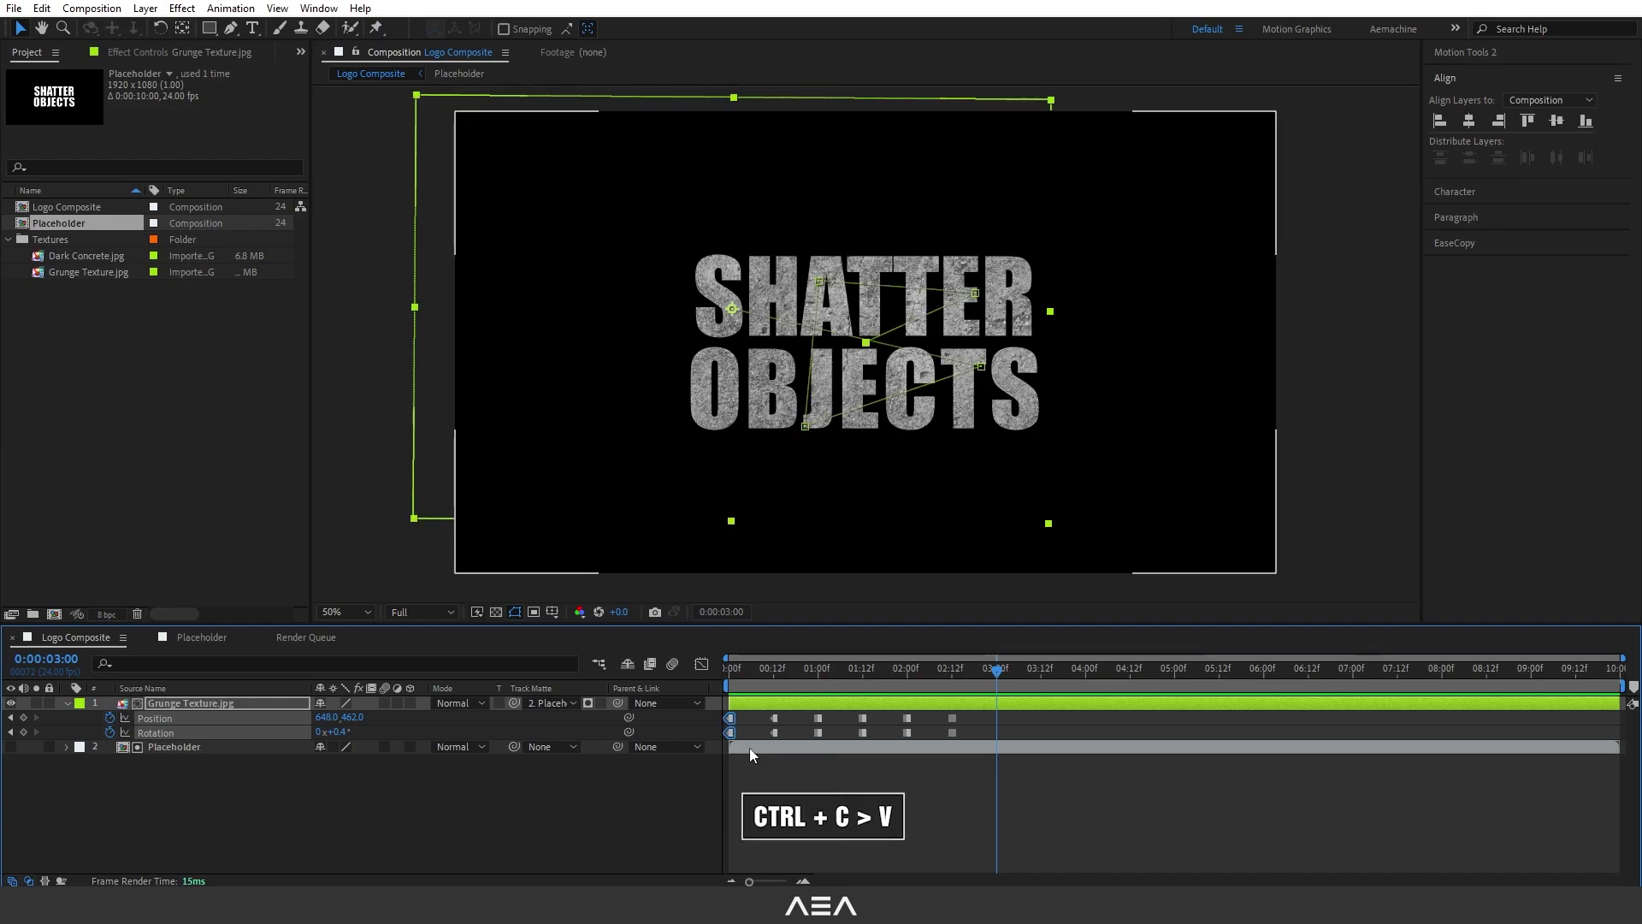
{"action": "key", "text": "ctrl+v"}
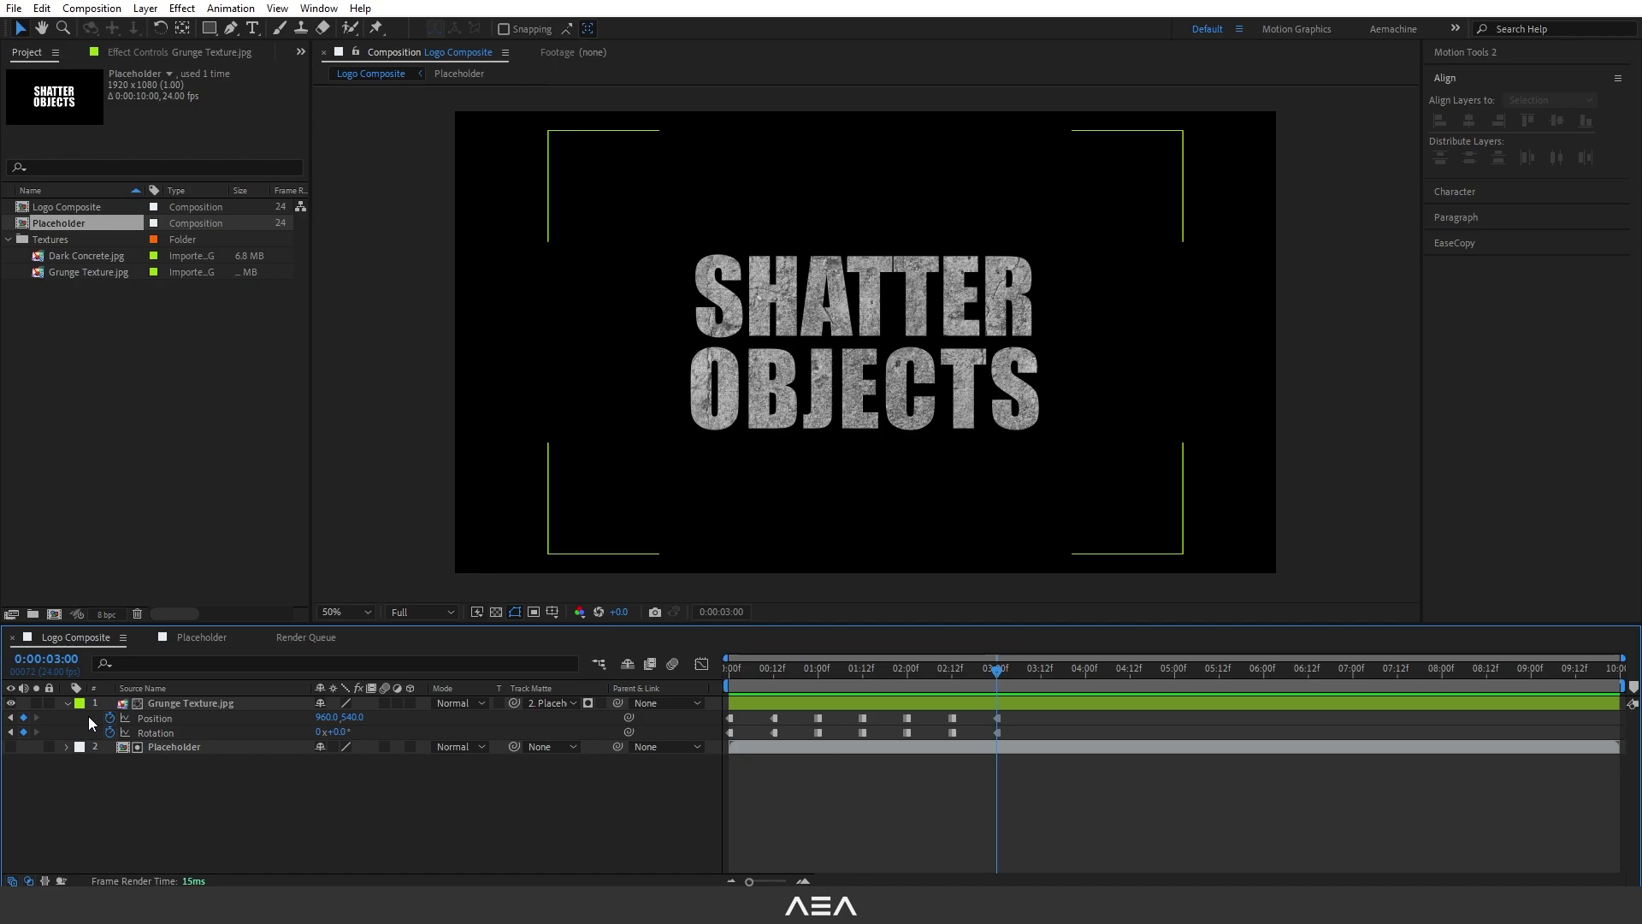
Add a loopOut() expression to the Grunge Texture layer's Position and copy the expression to its Rotation
{"action": "left_click", "coordinate": [109, 717], "text": "alt"}
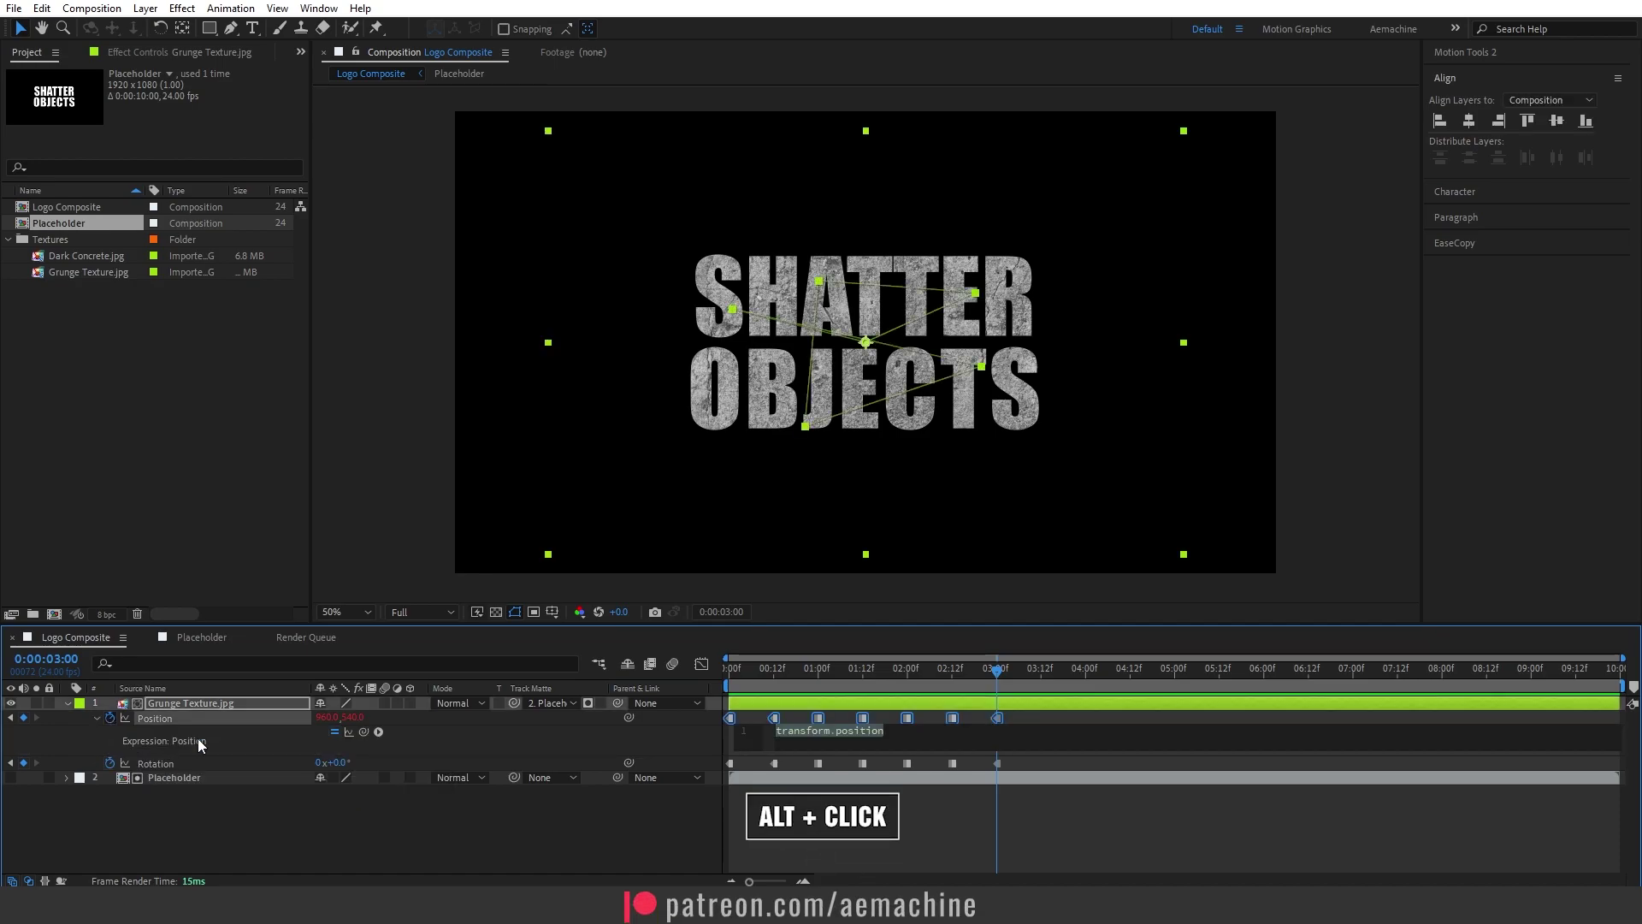
{"action": "type", "text": "loopOut()"}
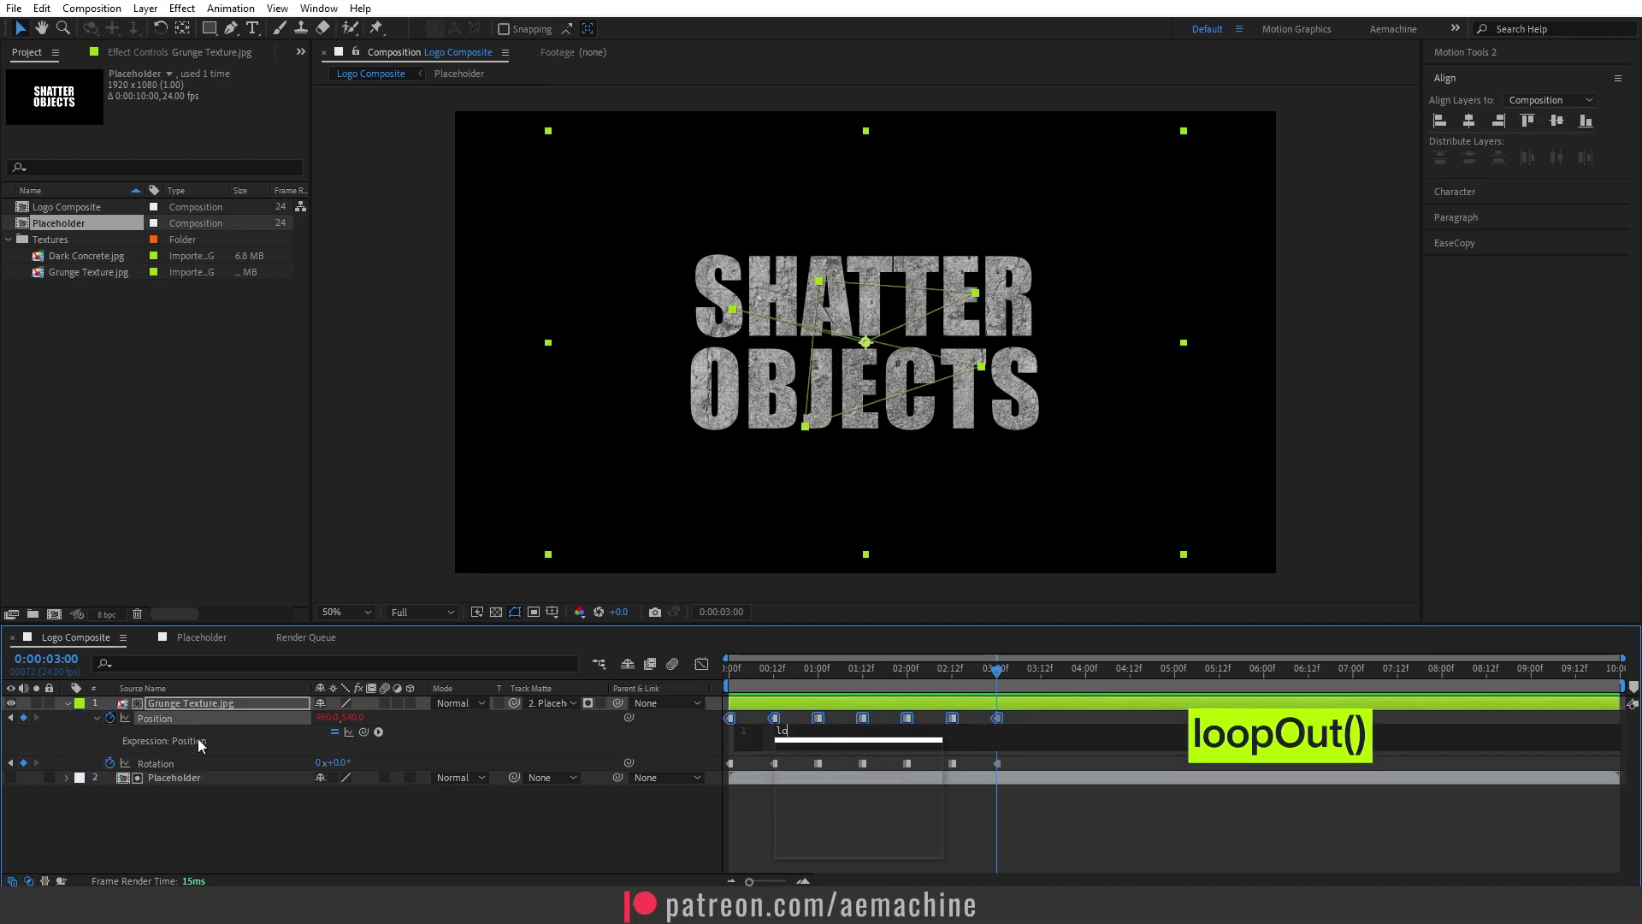
{"action": "left_click", "coordinate": [157, 720]}
{"action": "right_click", "coordinate": [154, 716]}
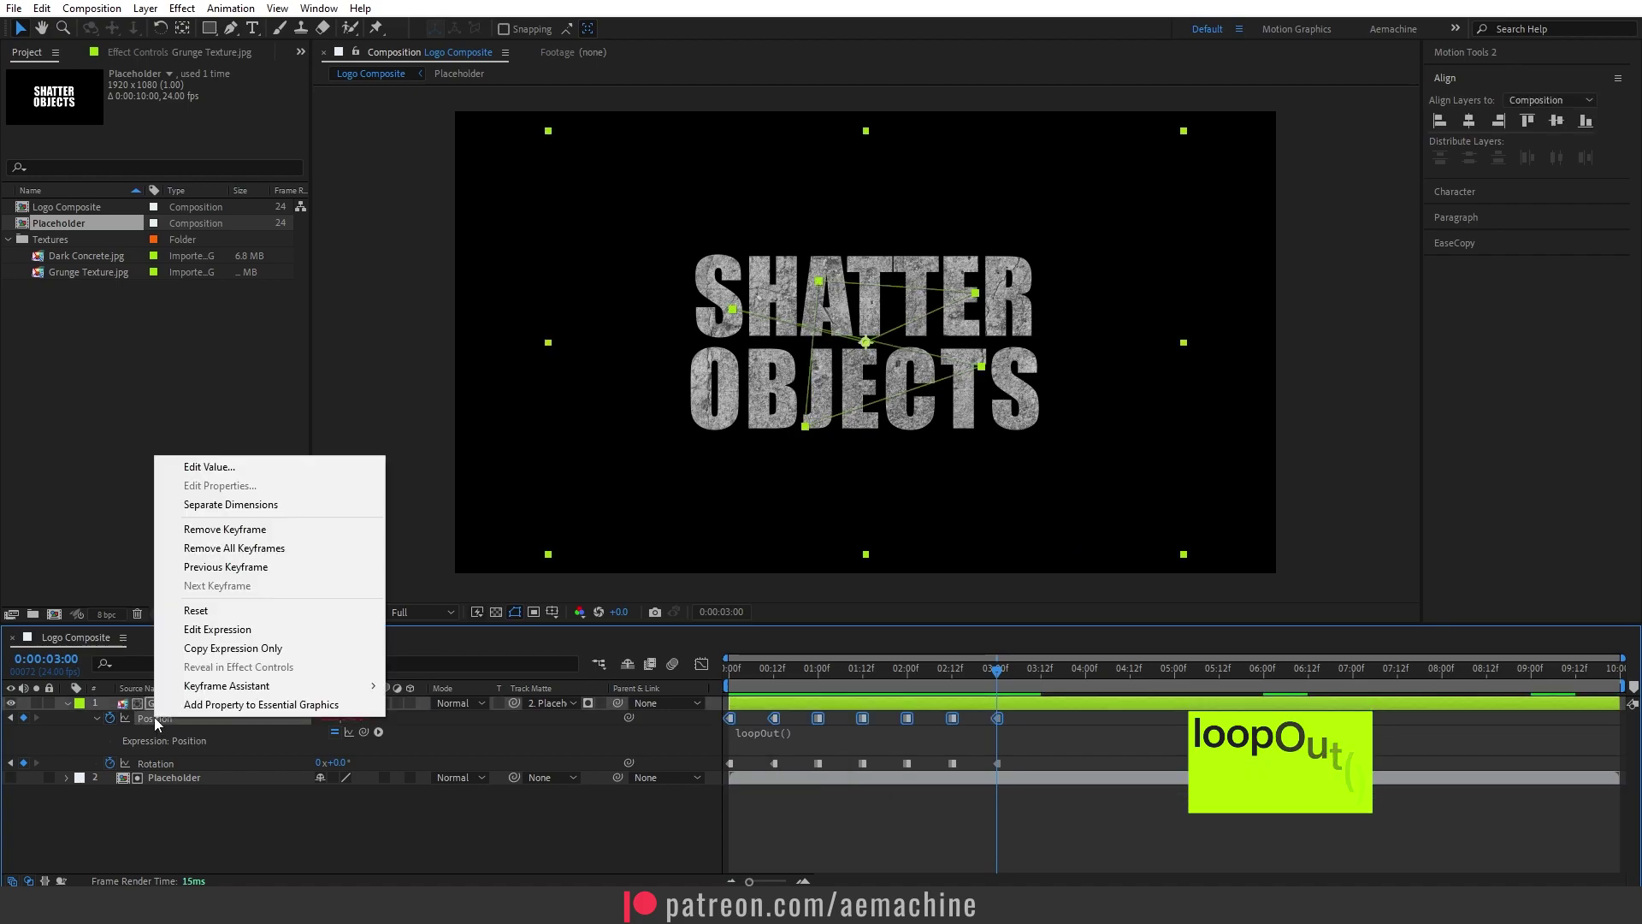
{"action": "left_click", "coordinate": [224, 648]}
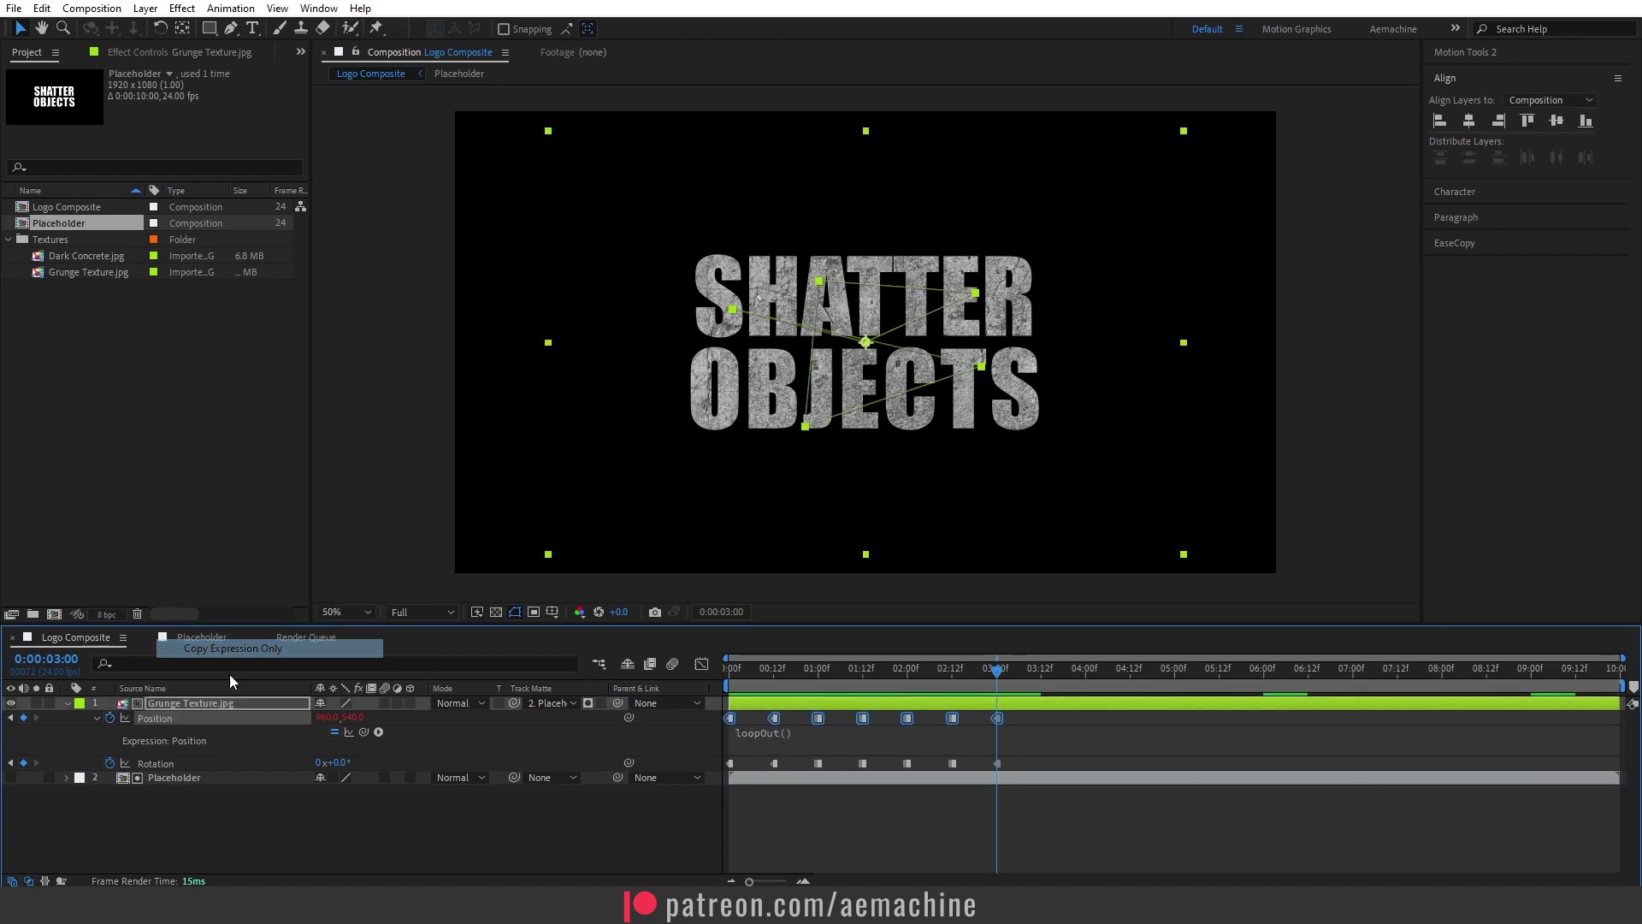
{"action": "left_click", "coordinate": [161, 763]}
{"action": "key", "text": "ctrl+v"}
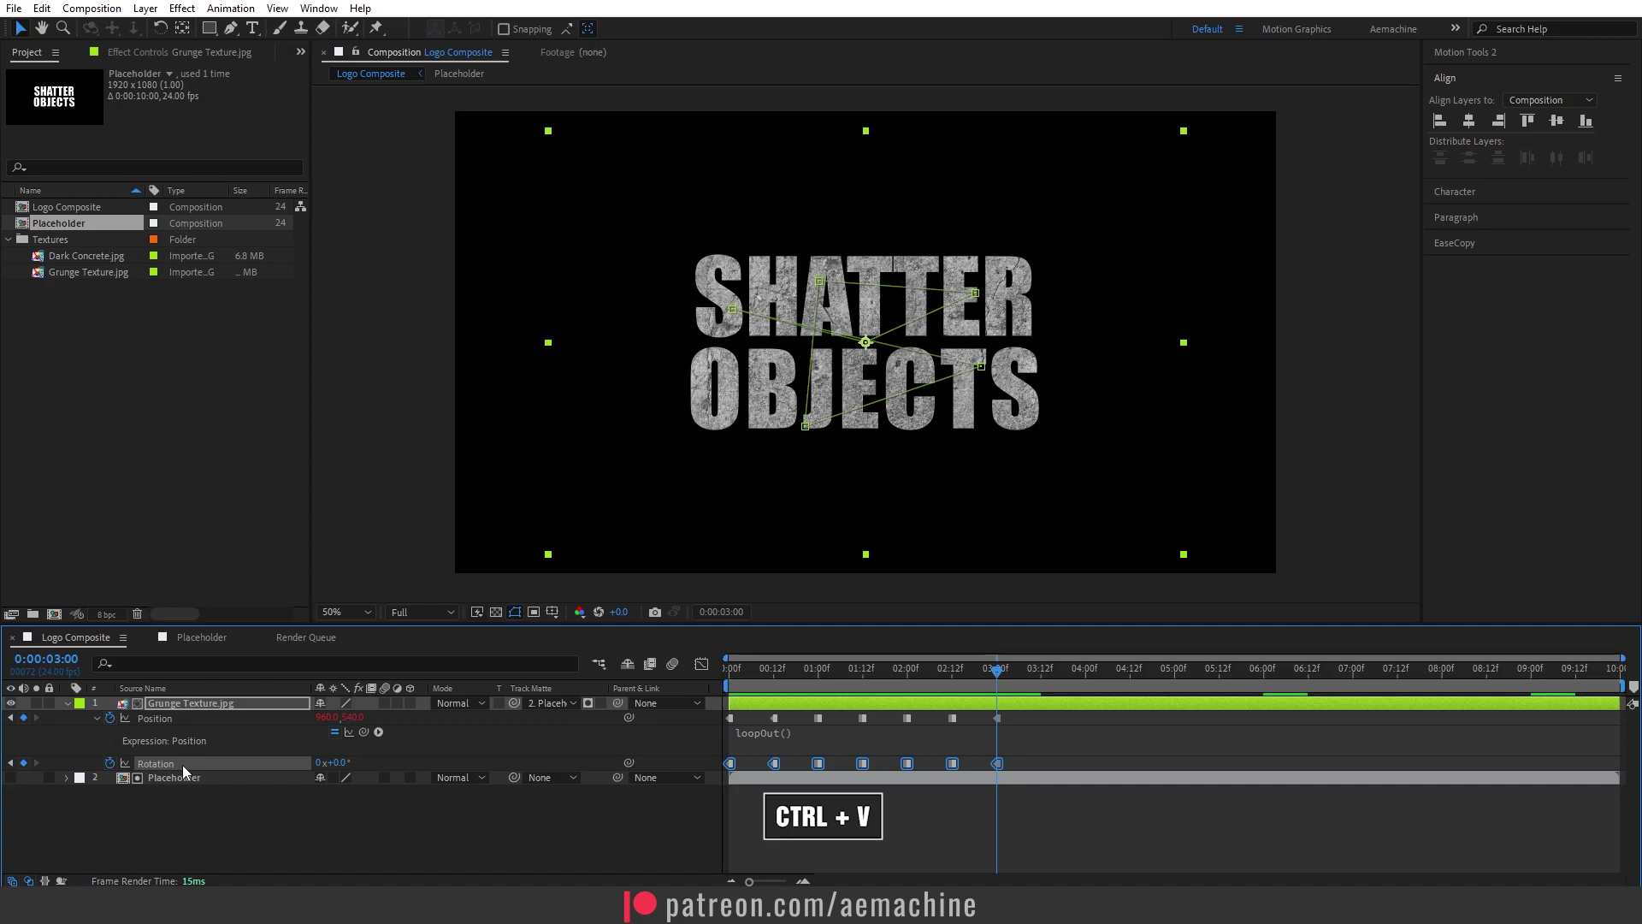
Preview the looping texture animation from the beginning, then collapse the Grunge Texture layer's properties
{"action": "left_click_drag", "start_coordinate": [996, 669], "coordinate": [682, 691]}
{"action": "key", "text": "space"}
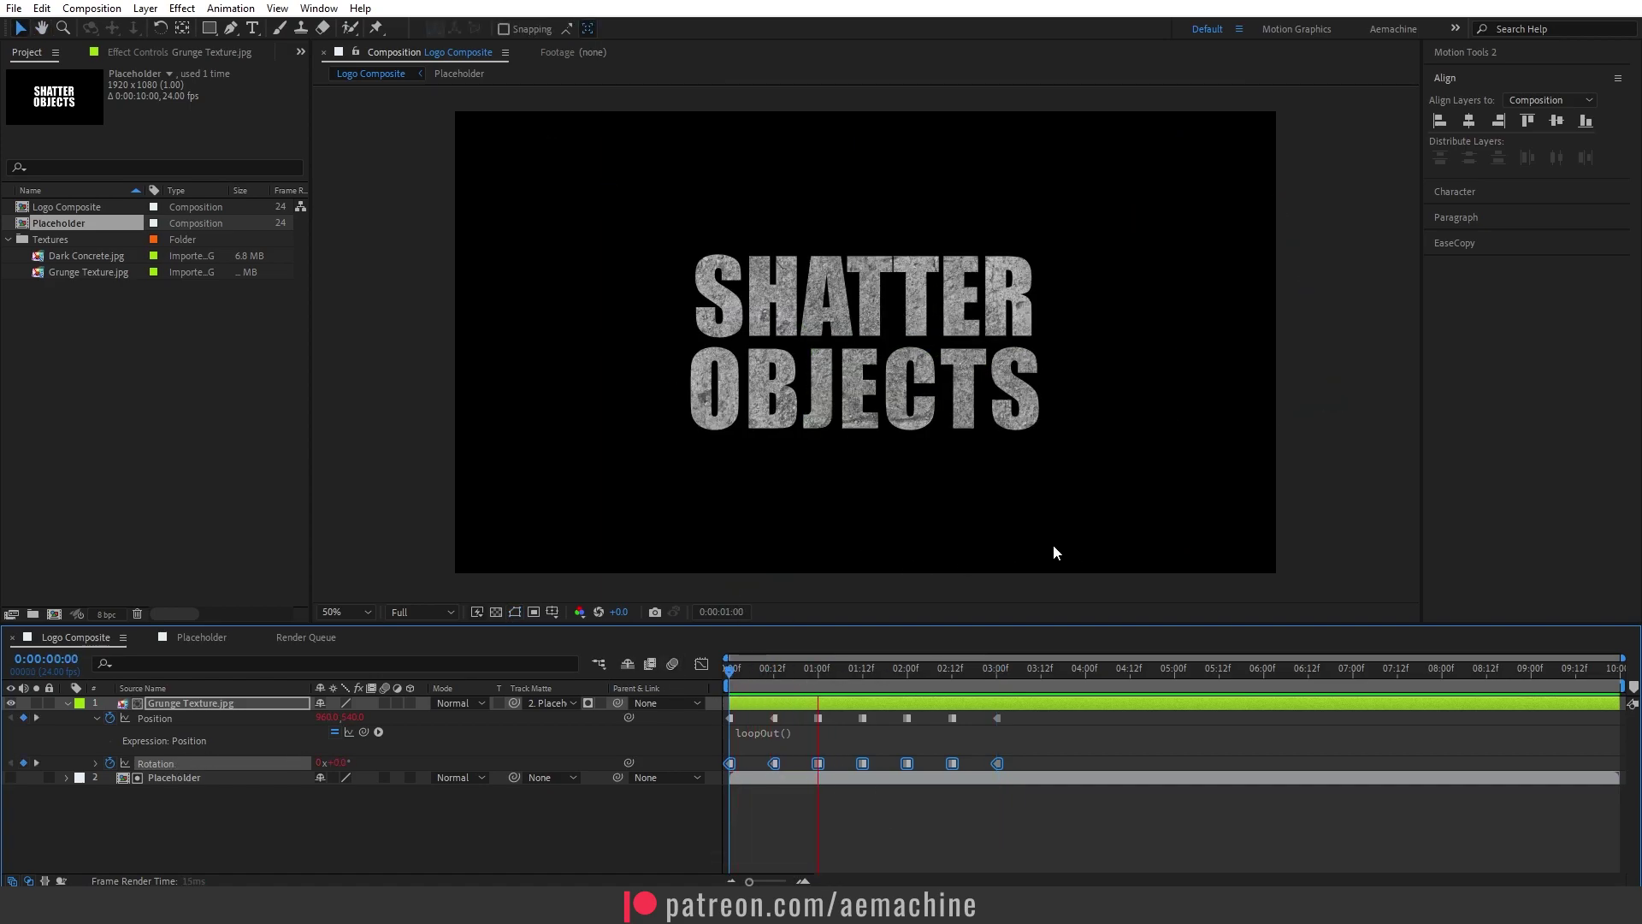
{"action": "key", "text": "space"}
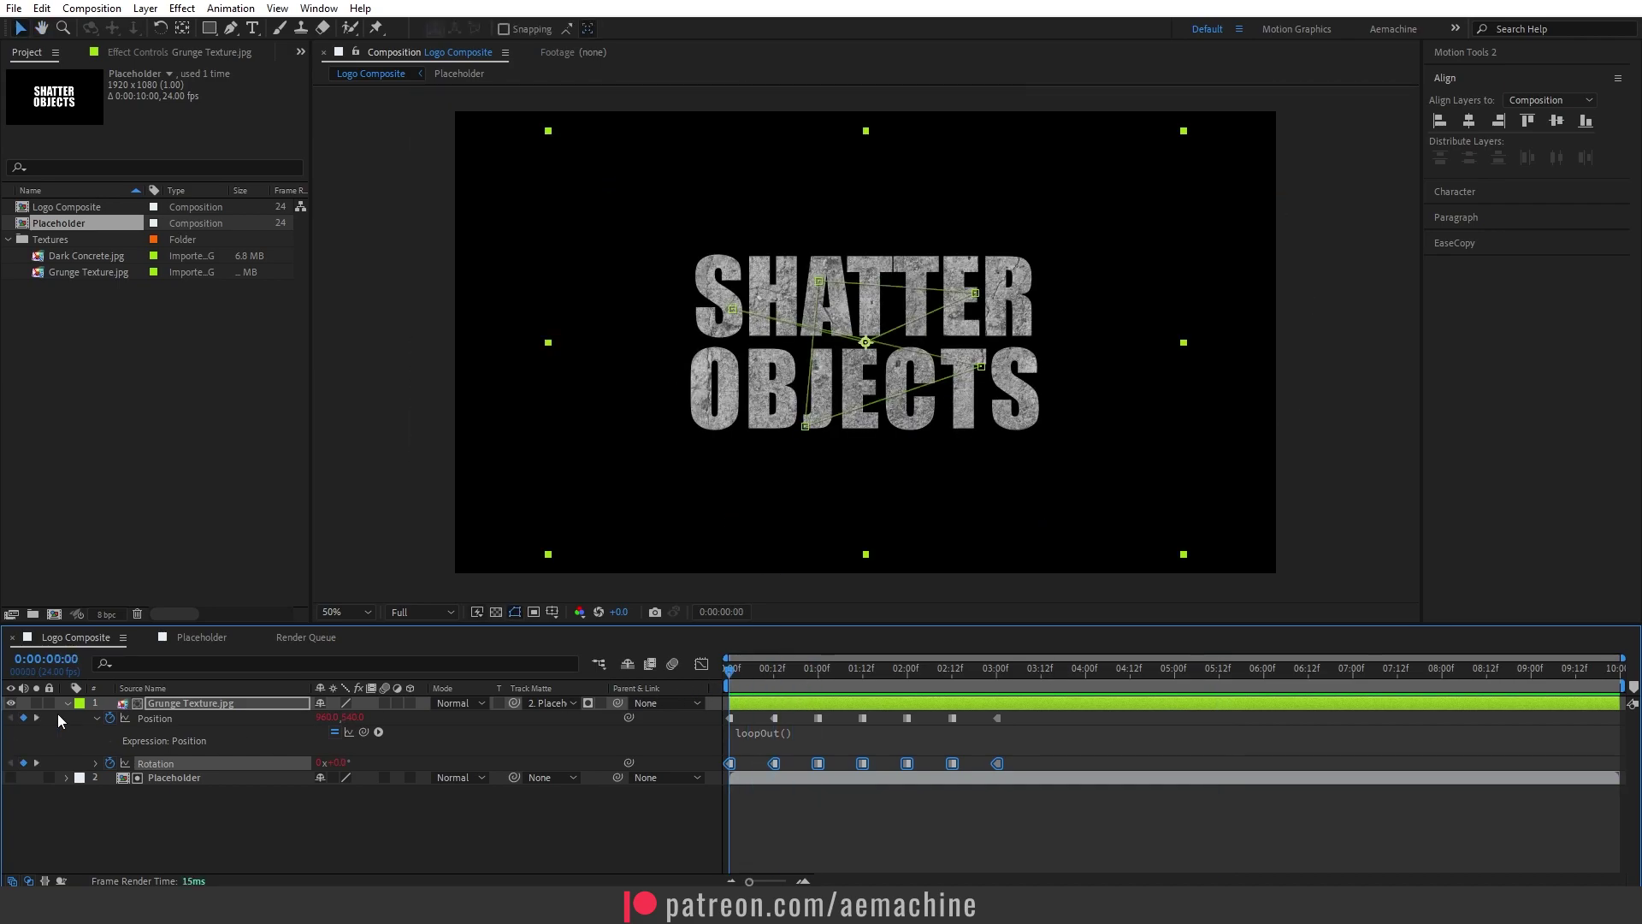
{"action": "left_click", "coordinate": [67, 703]}
{"action": "left_click", "coordinate": [341, 763]}
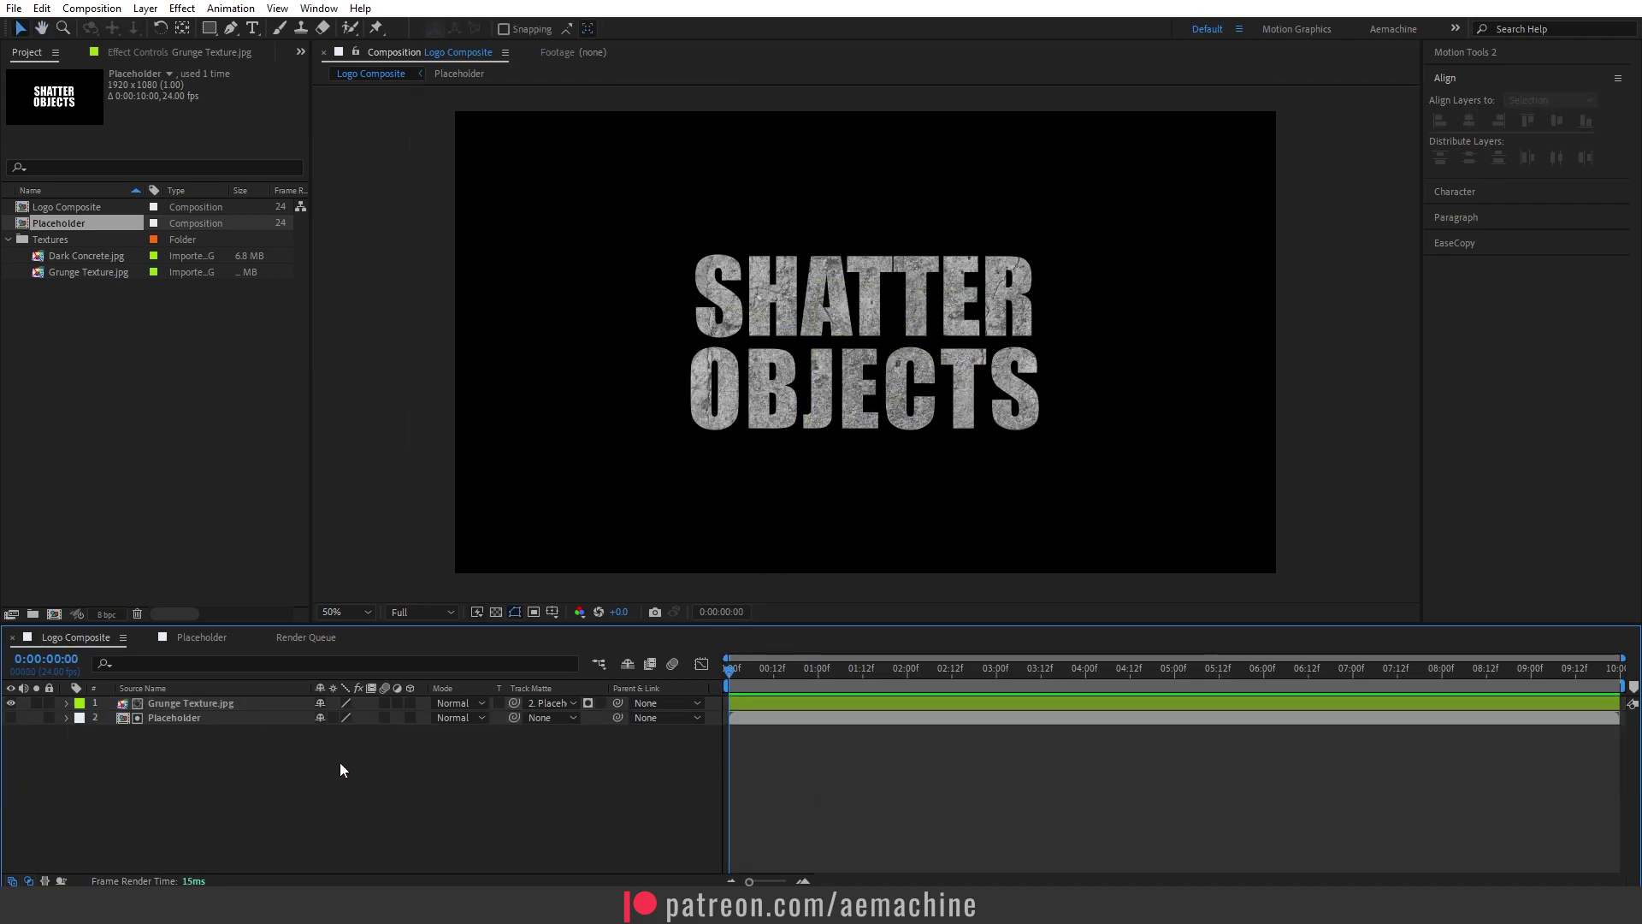
Create a 1920x1080, 24 fps composition named Shatter Objects and place it first among the open compositions
{"action": "left_click", "coordinate": [108, 552]}
{"action": "left_click", "coordinate": [54, 614]}
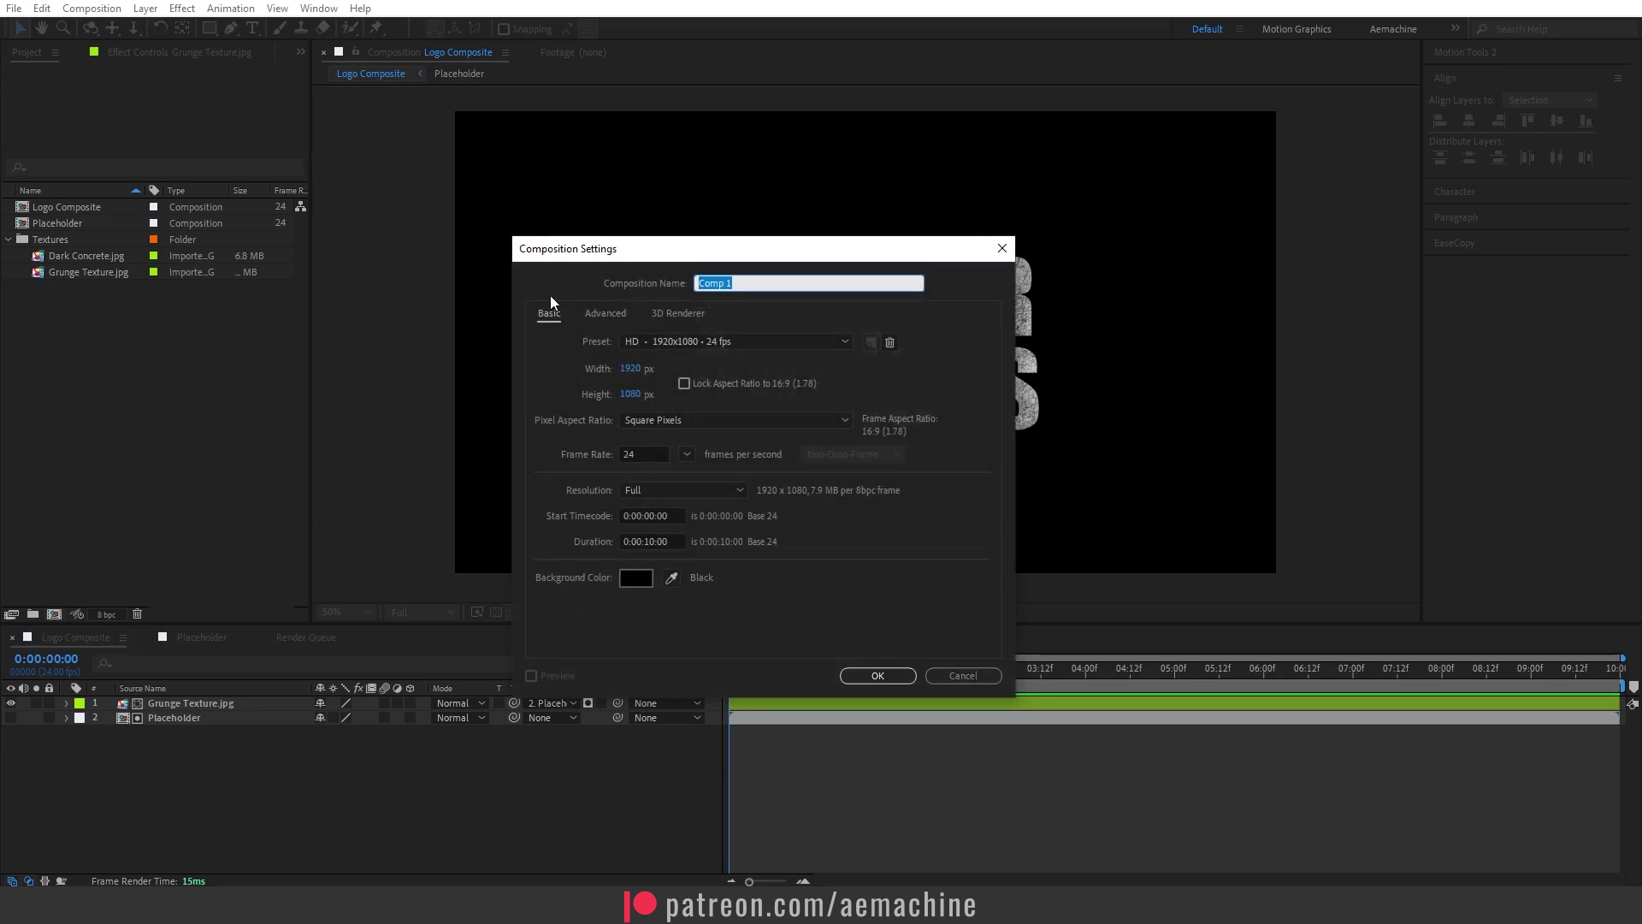
{"action": "type", "text": "Shatter Objects"}
{"action": "left_click", "coordinate": [877, 675]}
{"action": "left_click_drag", "start_coordinate": [388, 642], "coordinate": [90, 638]}
{"action": "left_click", "coordinate": [129, 479]}
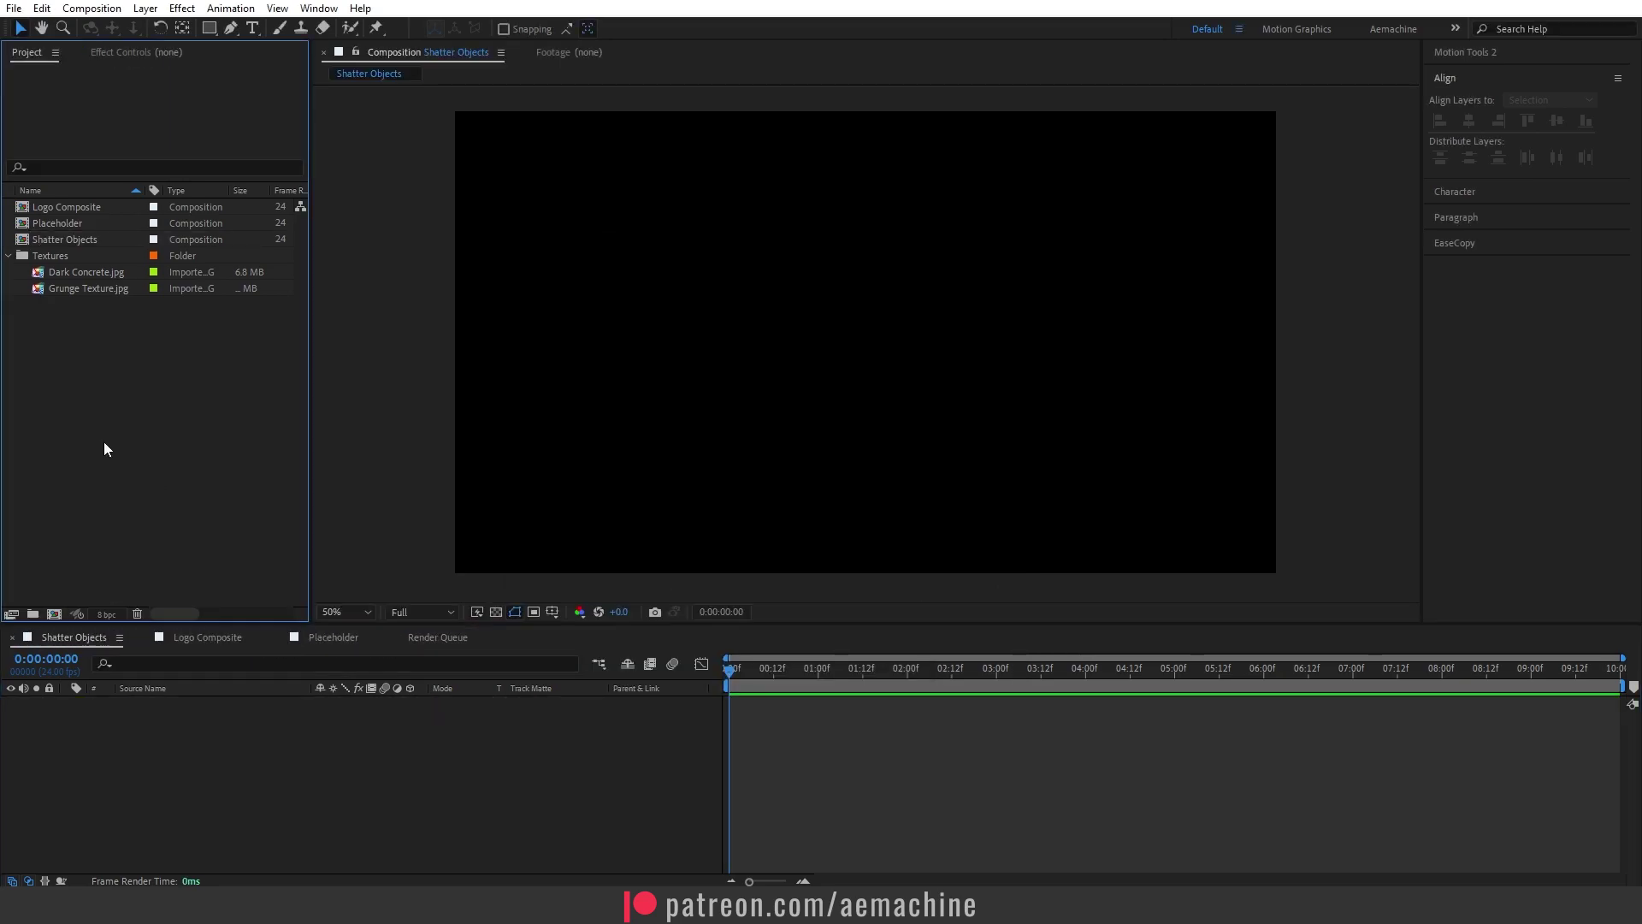
Collapse the Textures folder and add the Logo Composite composition as a layer in Shatter Objects
{"action": "left_click", "coordinate": [8, 257]}
{"action": "left_click", "coordinate": [72, 208]}
{"action": "left_click_drag", "start_coordinate": [97, 229], "coordinate": [341, 751]}
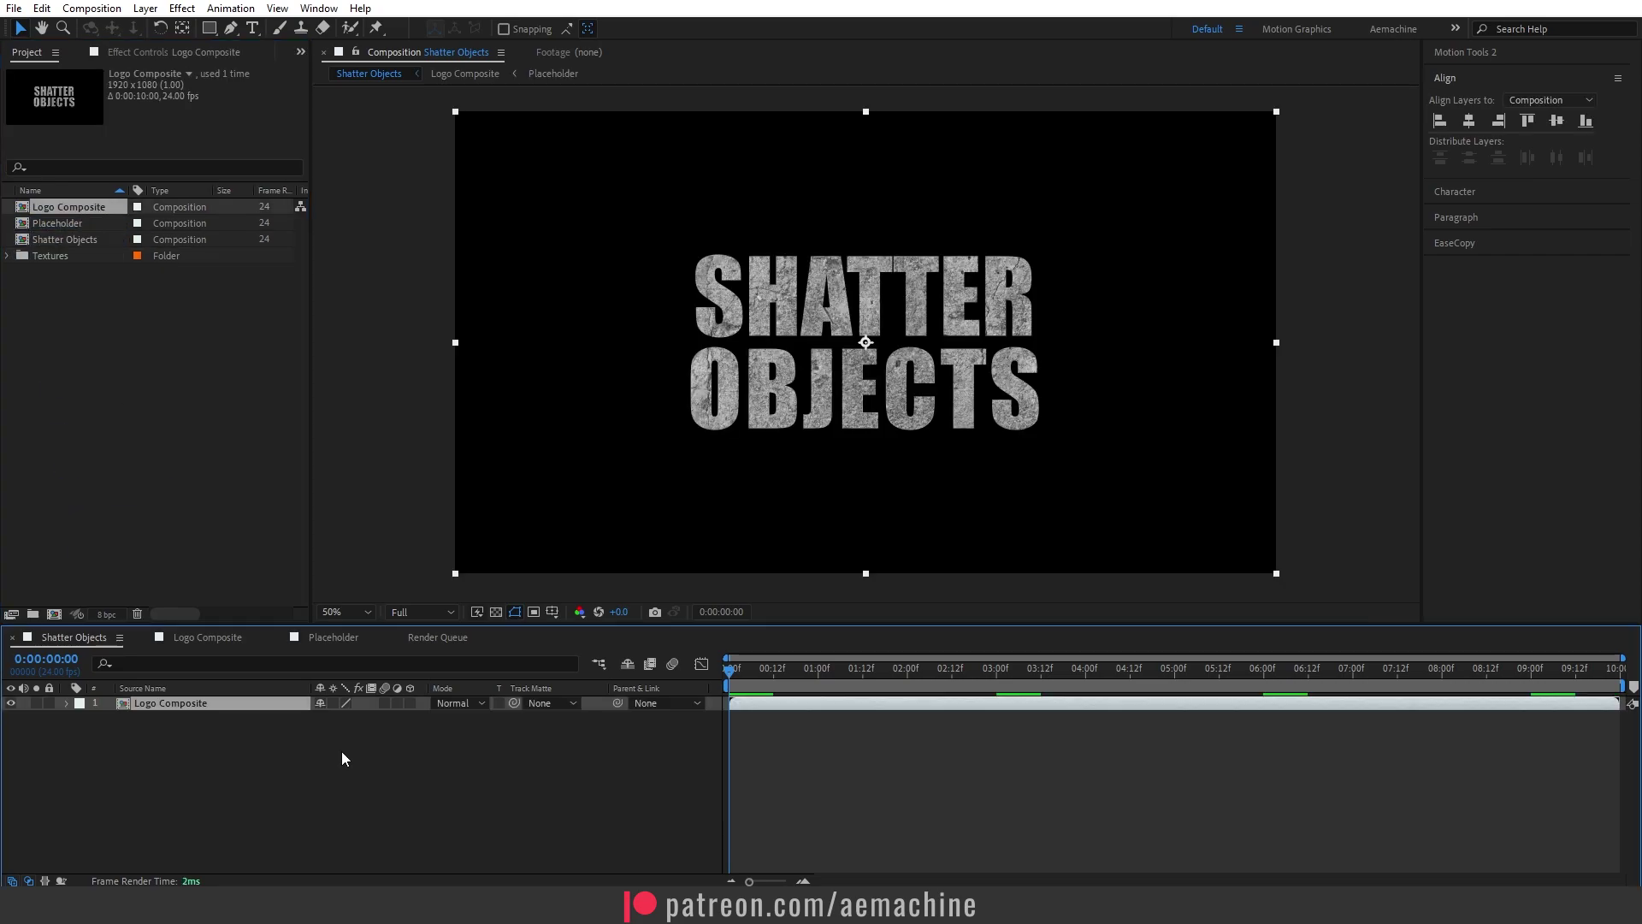
{"action": "left_click", "coordinate": [341, 751]}
Find the Tint effect and apply it to the Logo Composite layer
{"action": "left_click", "coordinate": [194, 705]}
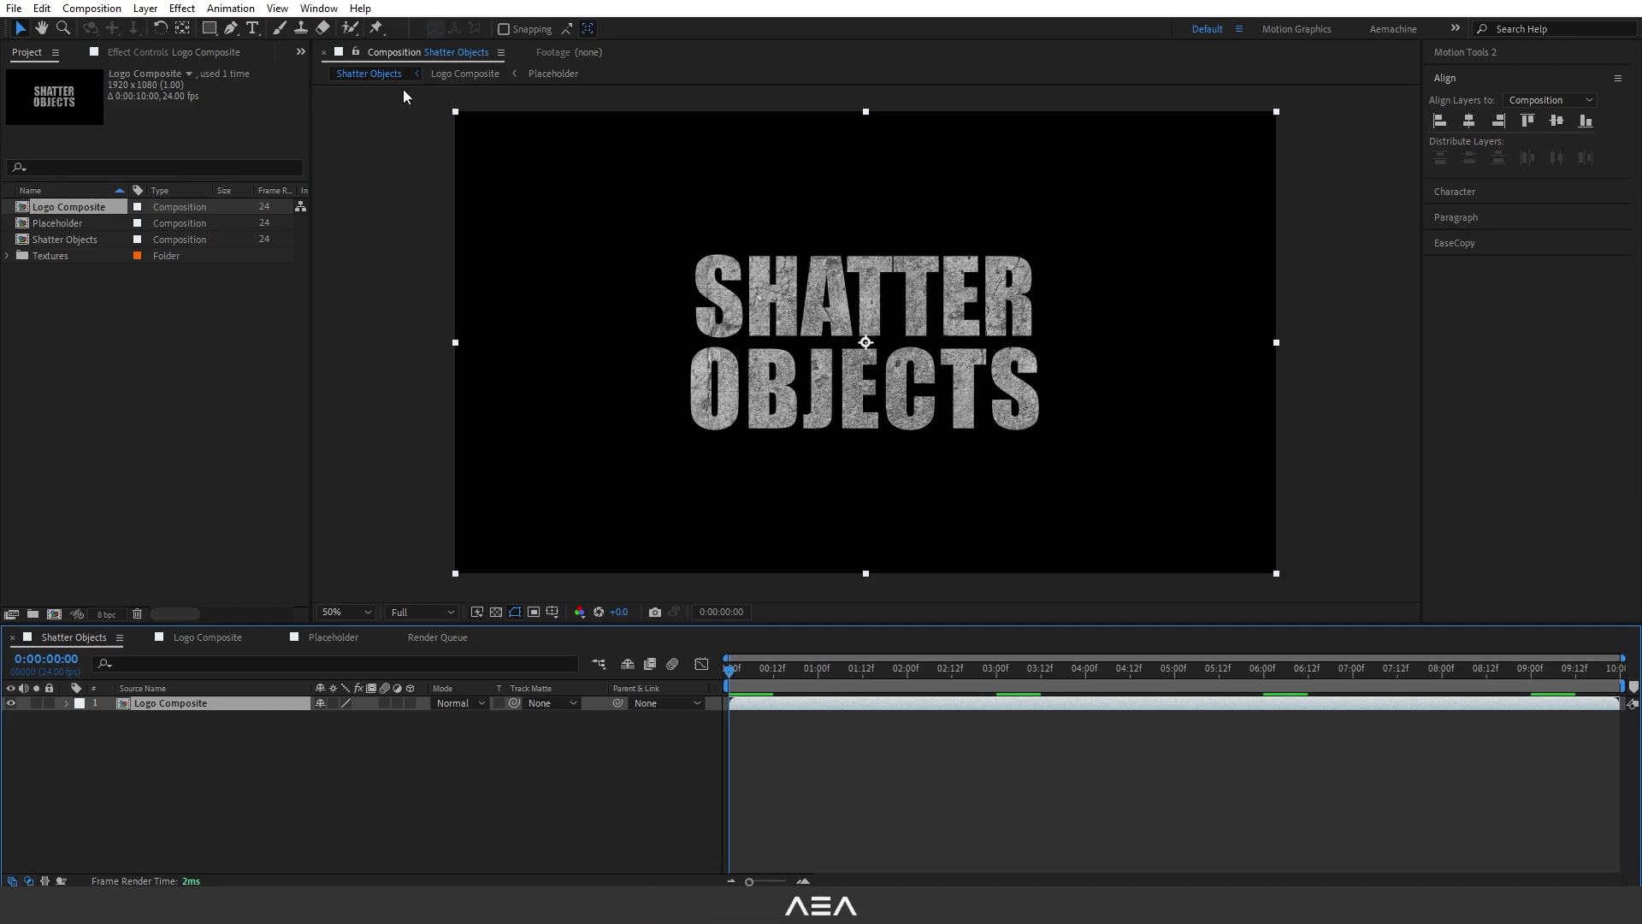
{"action": "left_click", "coordinate": [319, 9]}
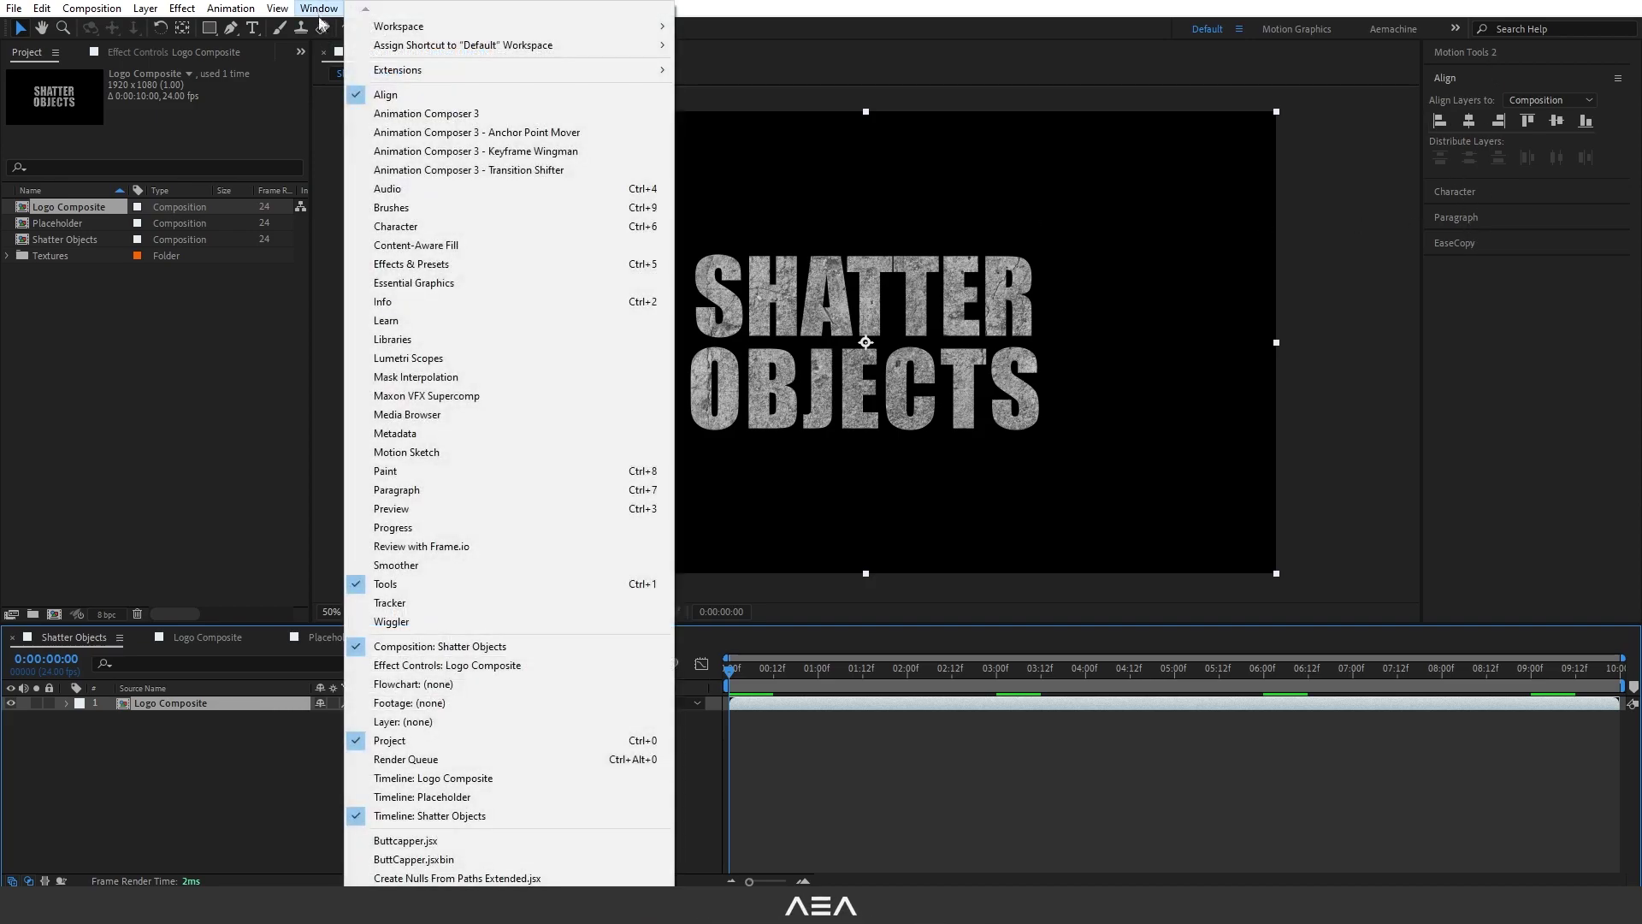
{"action": "left_click", "coordinate": [393, 265]}
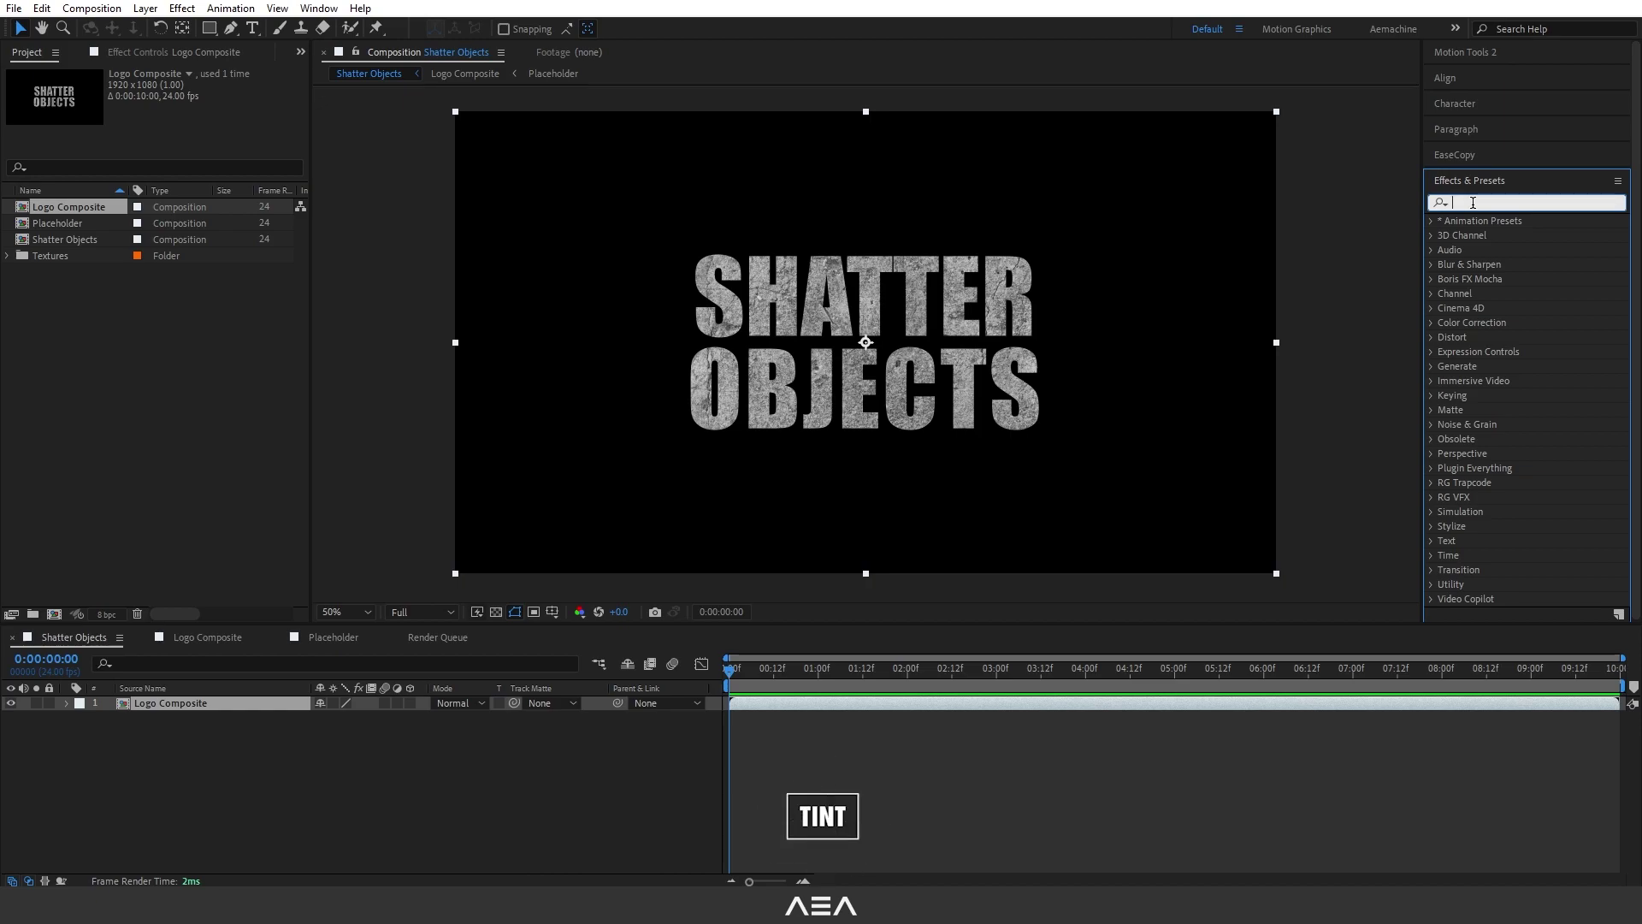
{"action": "type", "text": "tint"}
{"action": "double_click", "coordinate": [1492, 279]}
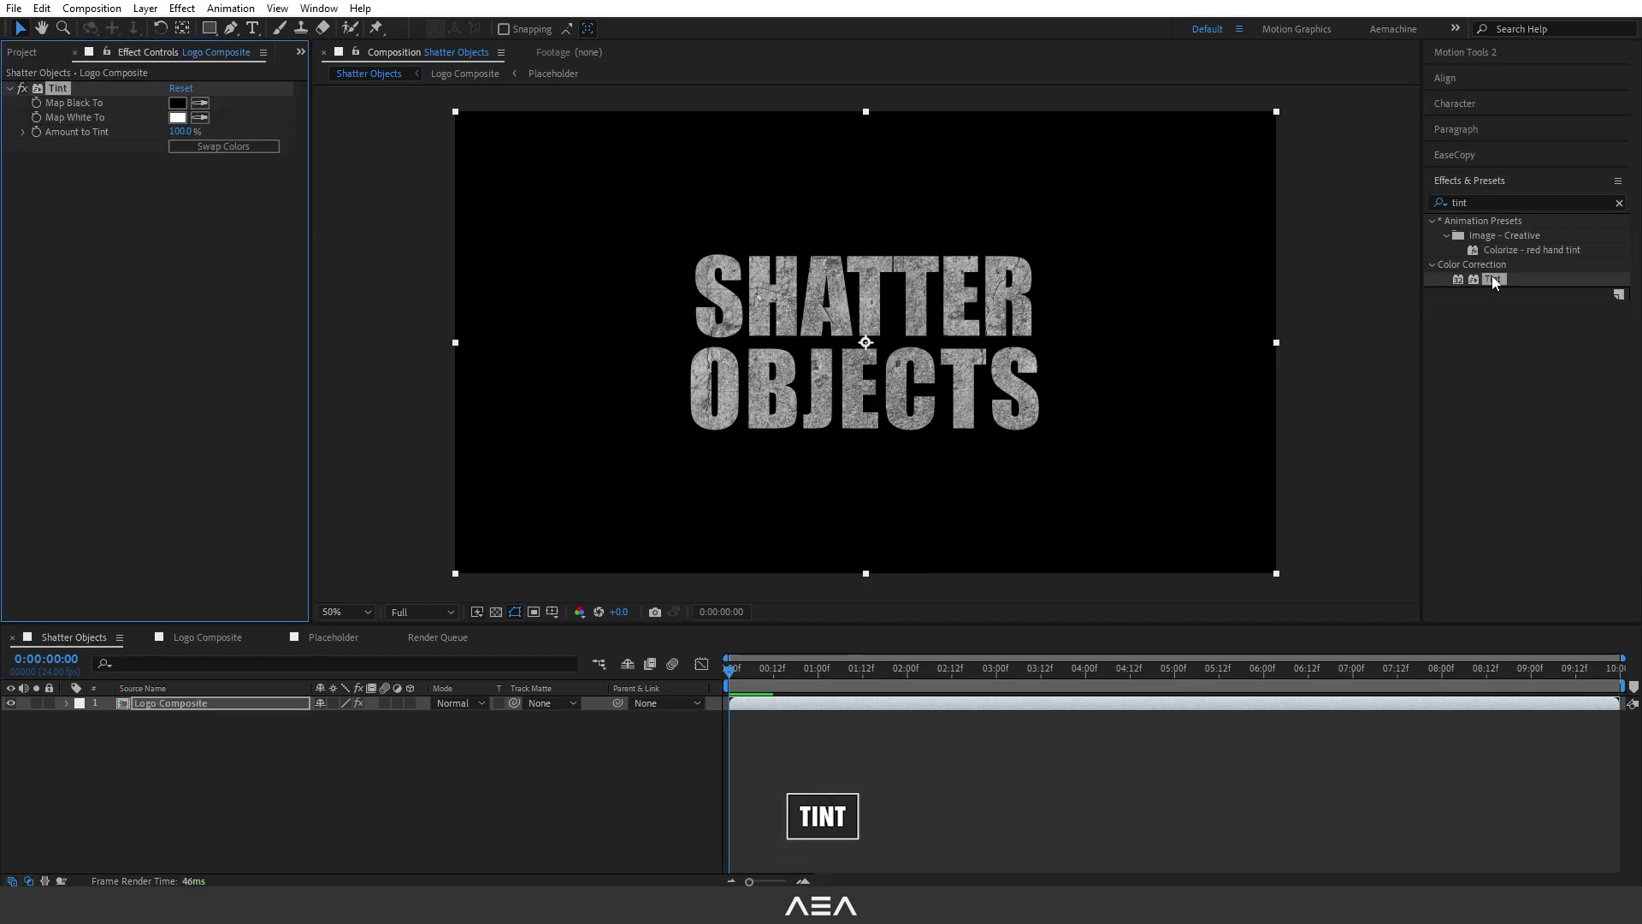
Set the Tint effect's Map White To color to lime green A8FF00
{"action": "left_click", "coordinate": [177, 117]}
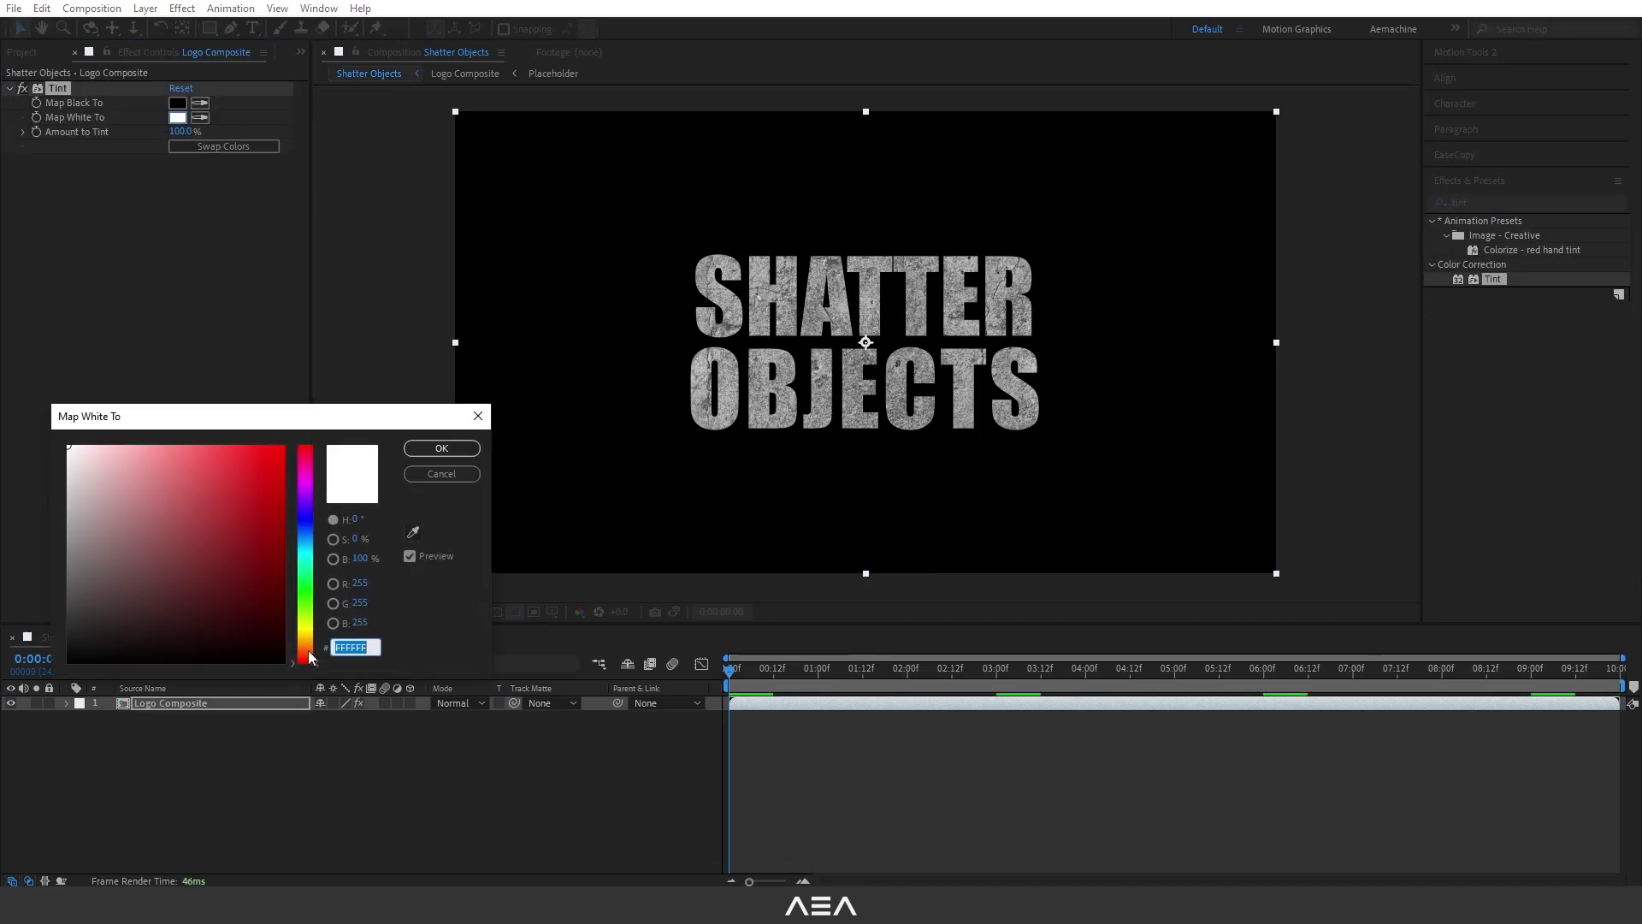
{"action": "left_click_drag", "start_coordinate": [310, 658], "coordinate": [322, 616]}
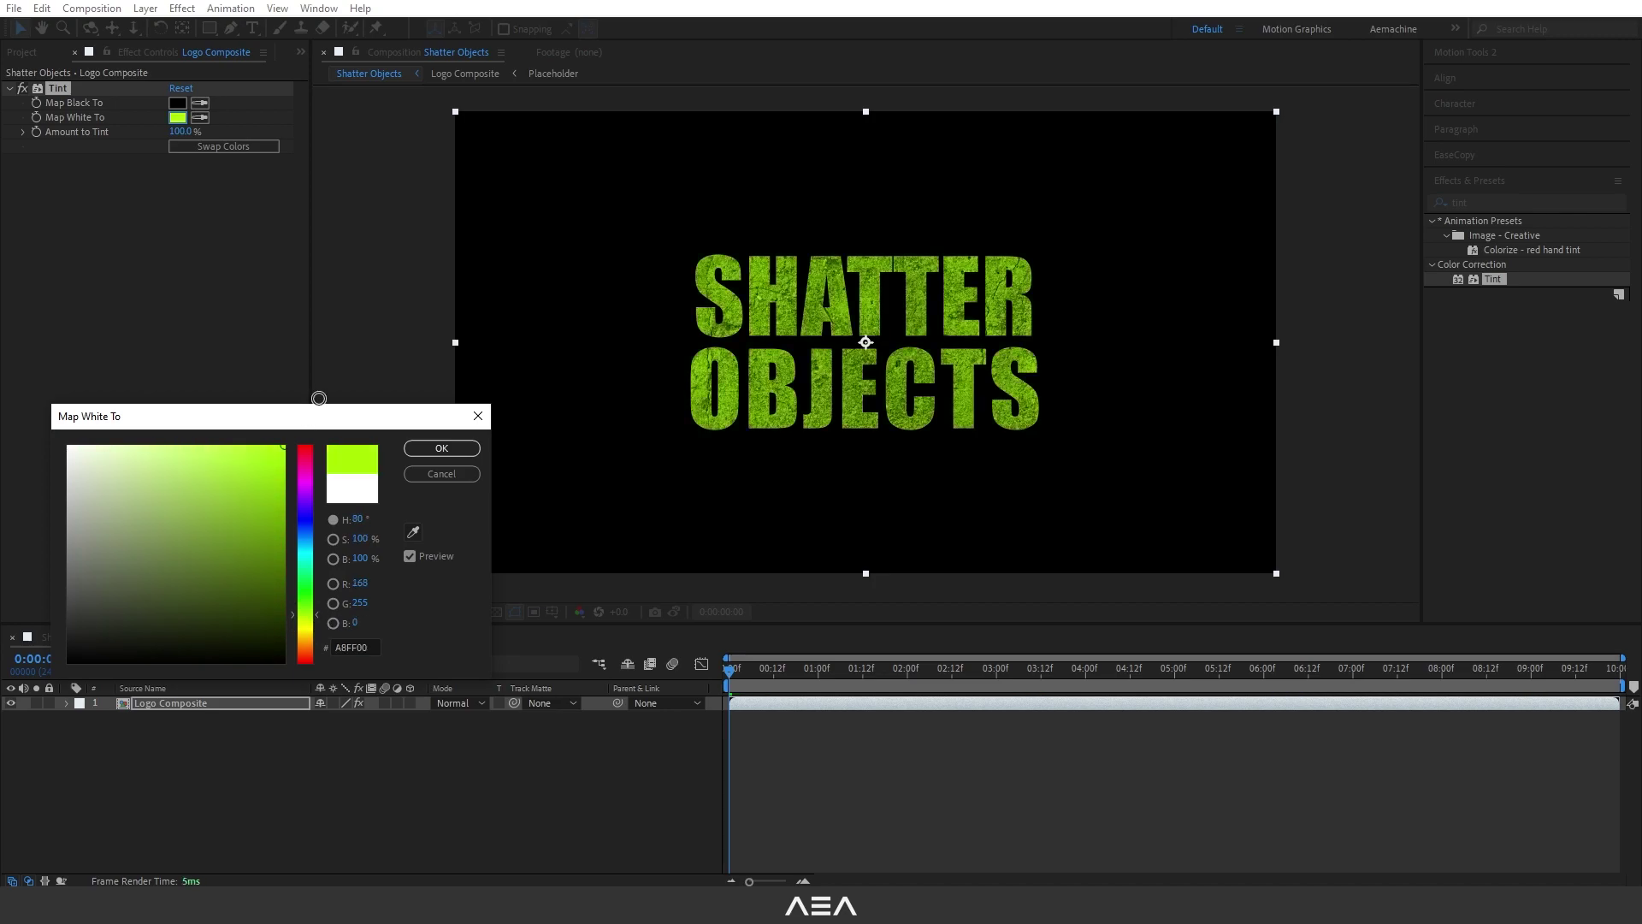
{"action": "left_click", "coordinate": [449, 453]}
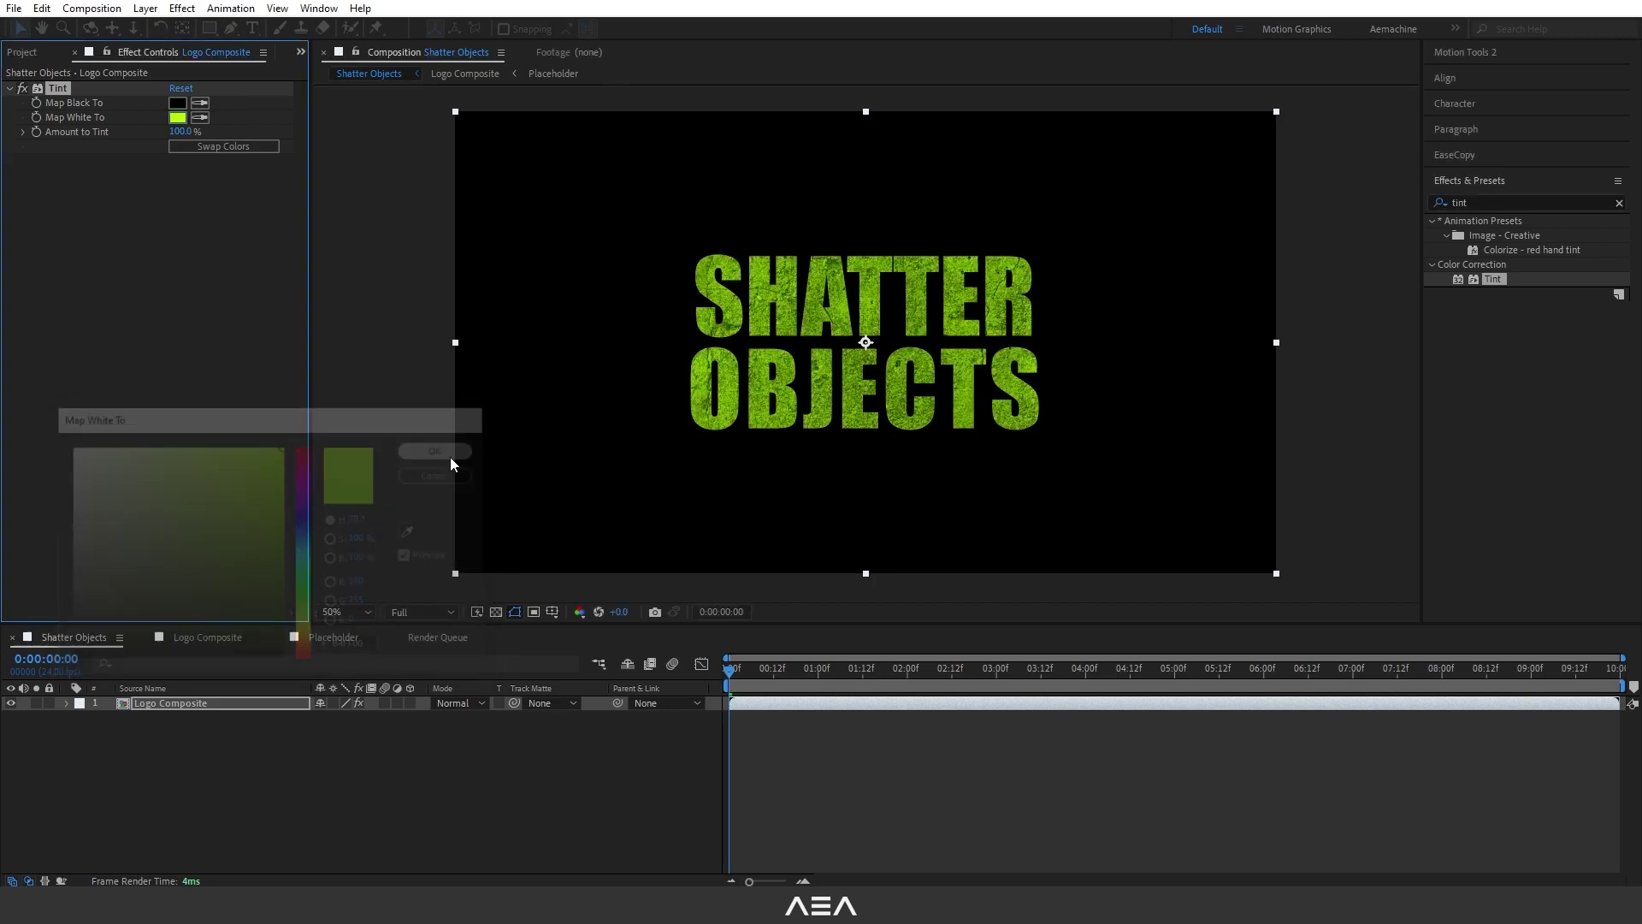
Apply the Shatter effect to the Logo Composite layer and set its View to Rendered
{"action": "left_click", "coordinate": [1495, 203]}
{"action": "type", "text": "shatter"}
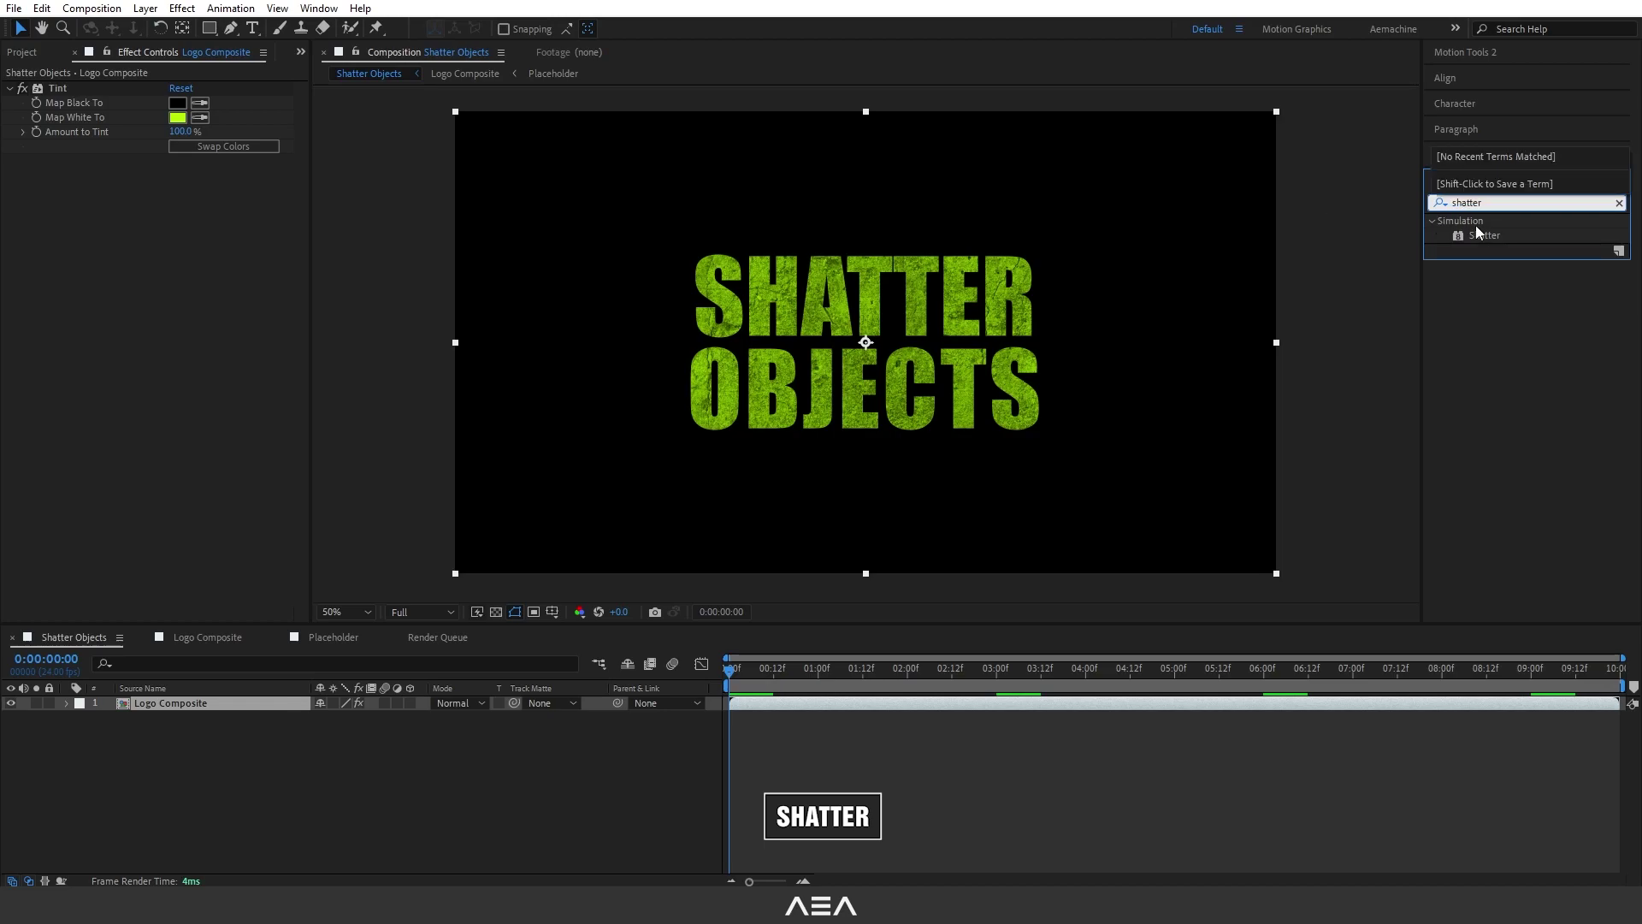
{"action": "double_click", "coordinate": [1485, 236]}
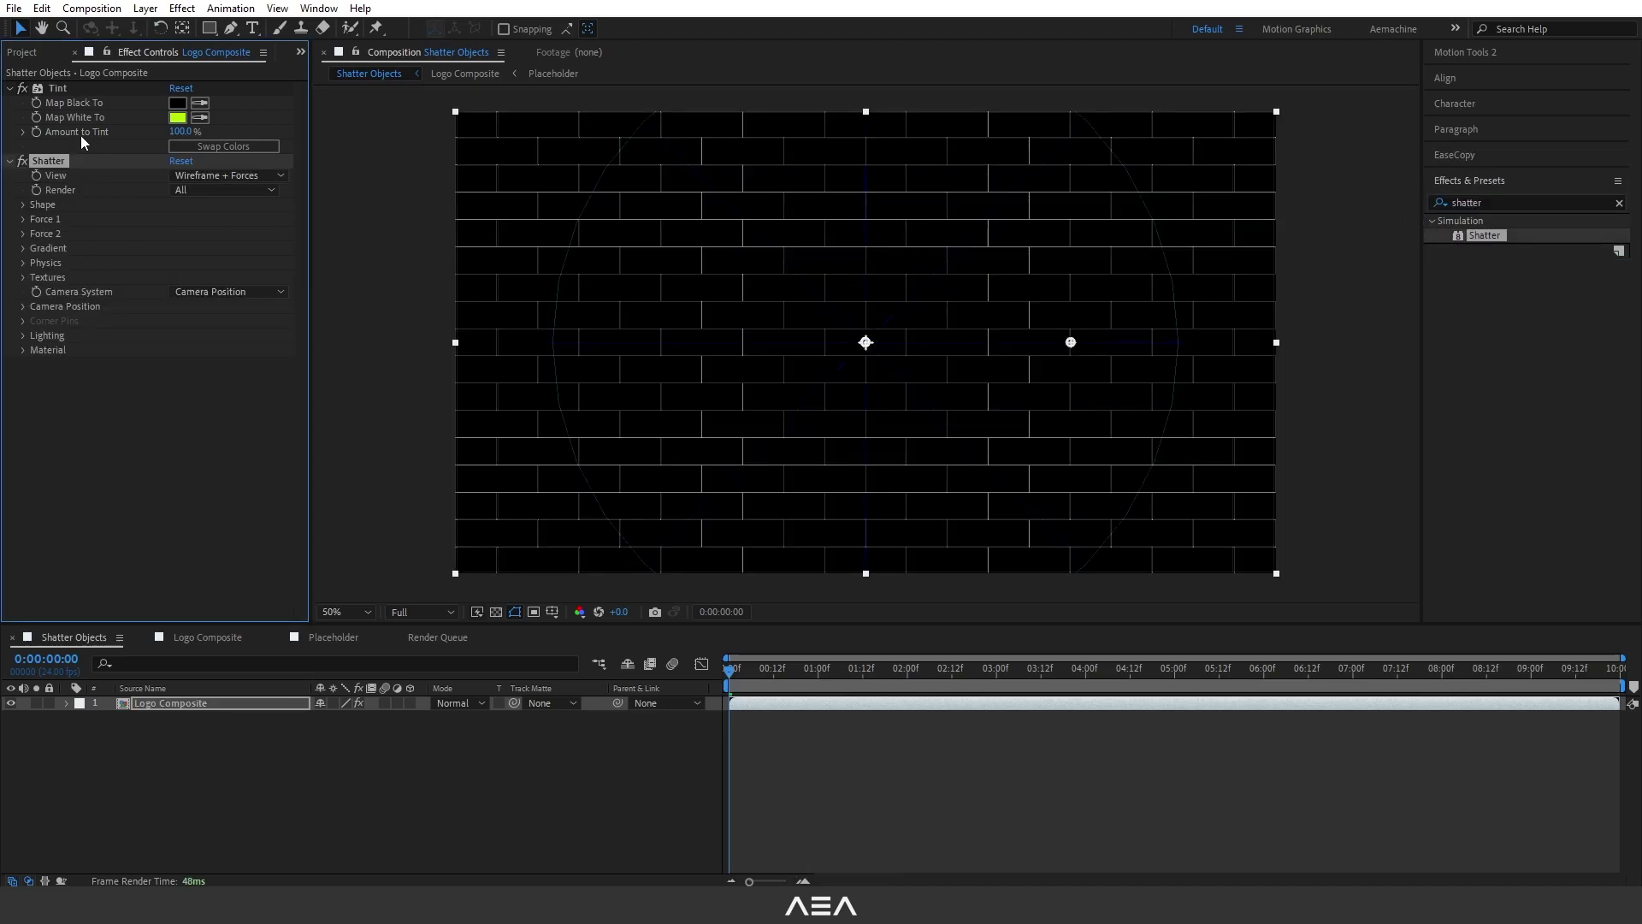
{"action": "left_click", "coordinate": [197, 176]}
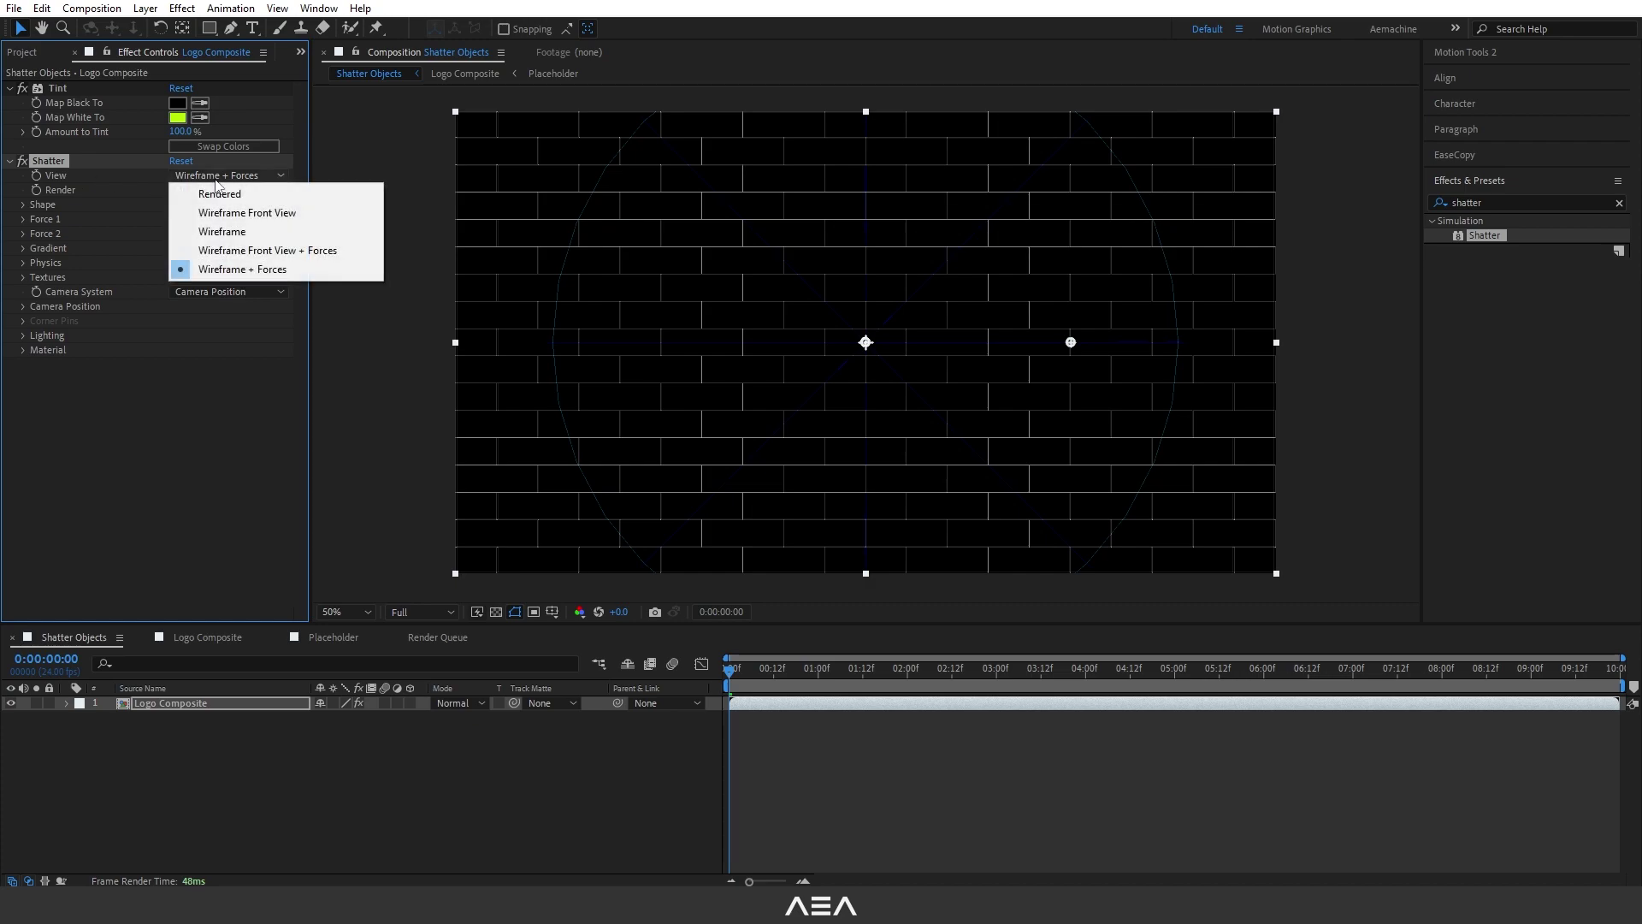
{"action": "left_click", "coordinate": [220, 195]}
Set the Shatter shape's Pattern to Glass and its Repetitions to 15, checking the break-up at frame 3
{"action": "left_click", "coordinate": [23, 205]}
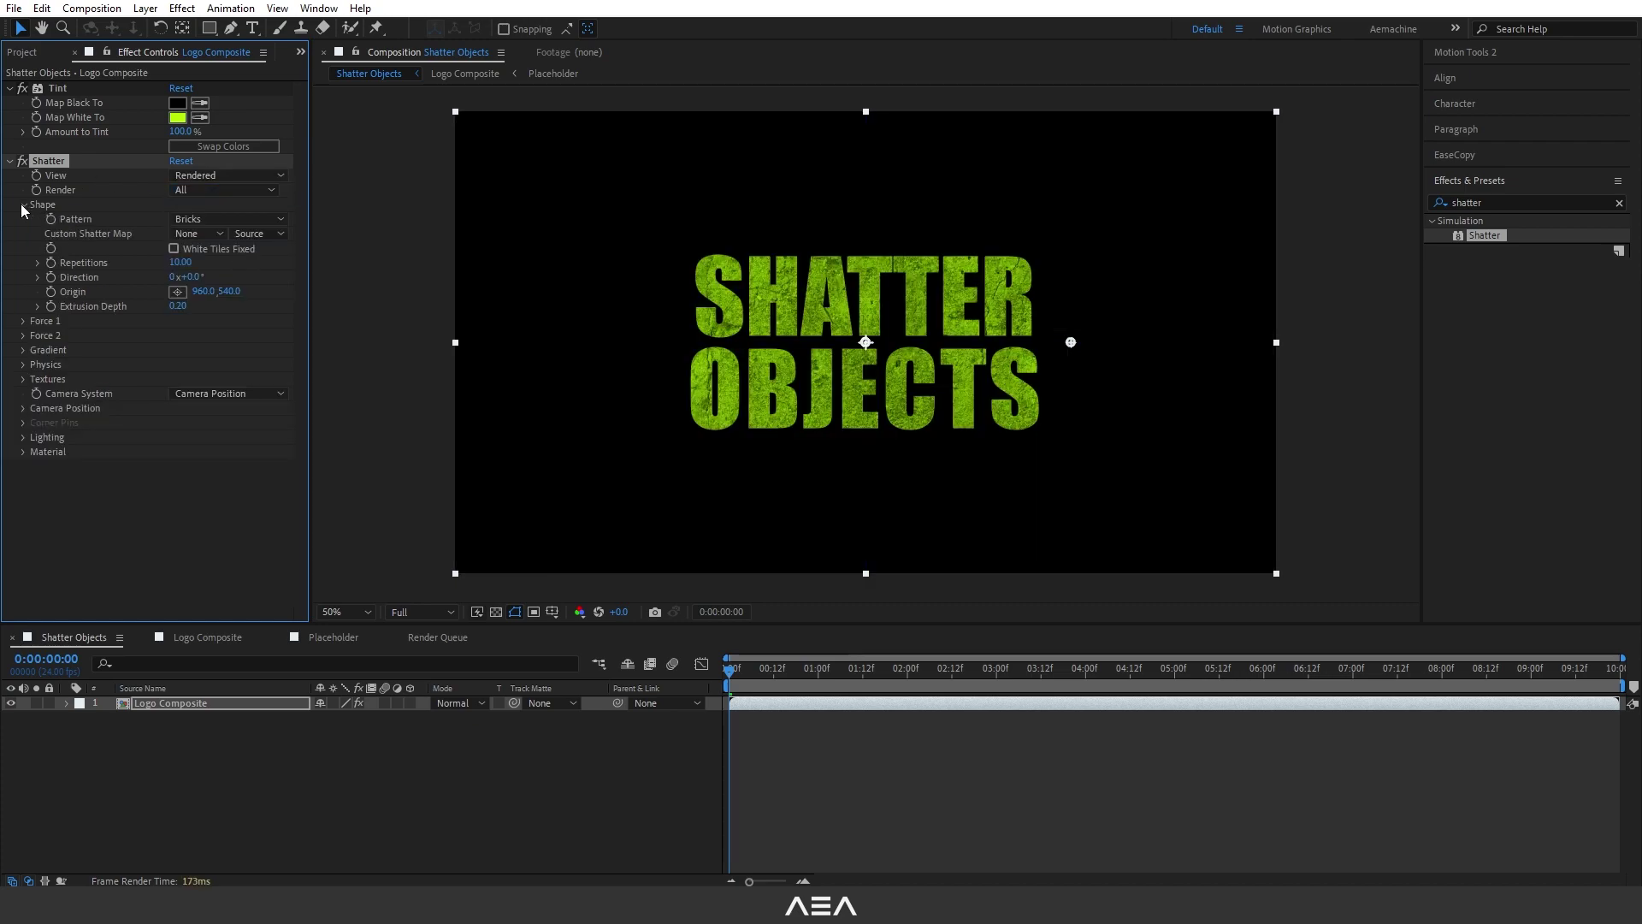
{"action": "left_click", "coordinate": [227, 219]}
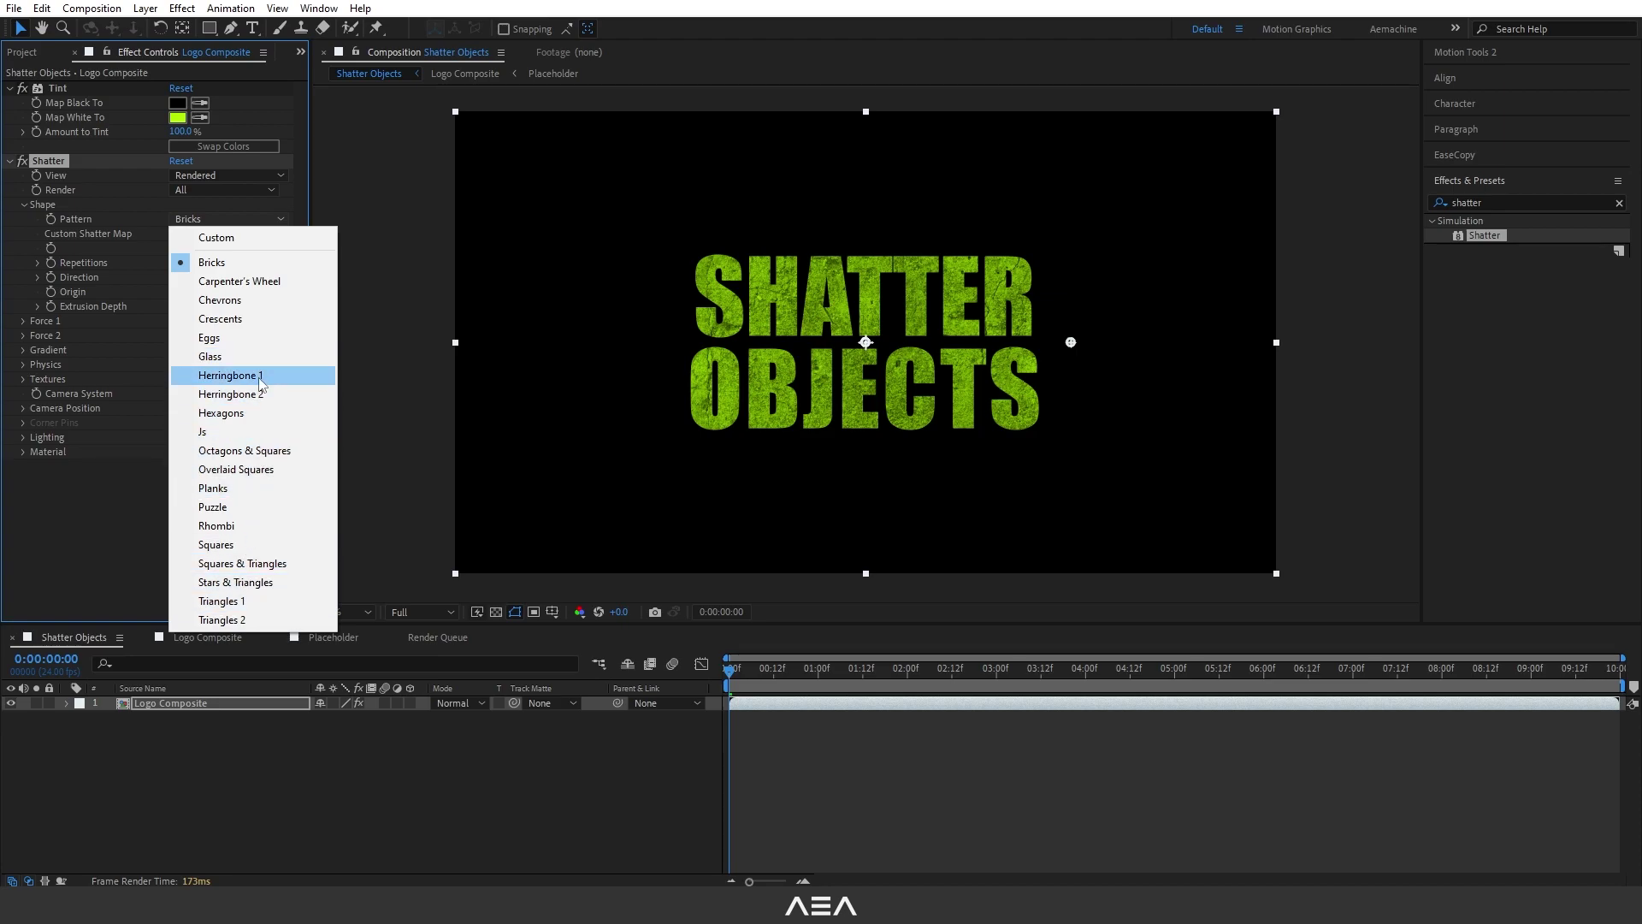
{"action": "left_click", "coordinate": [211, 356]}
{"action": "left_click", "coordinate": [743, 671]}
{"action": "mouse_move", "coordinate": [746, 675]}
{"action": "left_mouse_down"}
{"action": "mouse_move", "coordinate": [782, 672]}
{"action": "mouse_move", "coordinate": [741, 668]}
{"action": "left_mouse_up"}
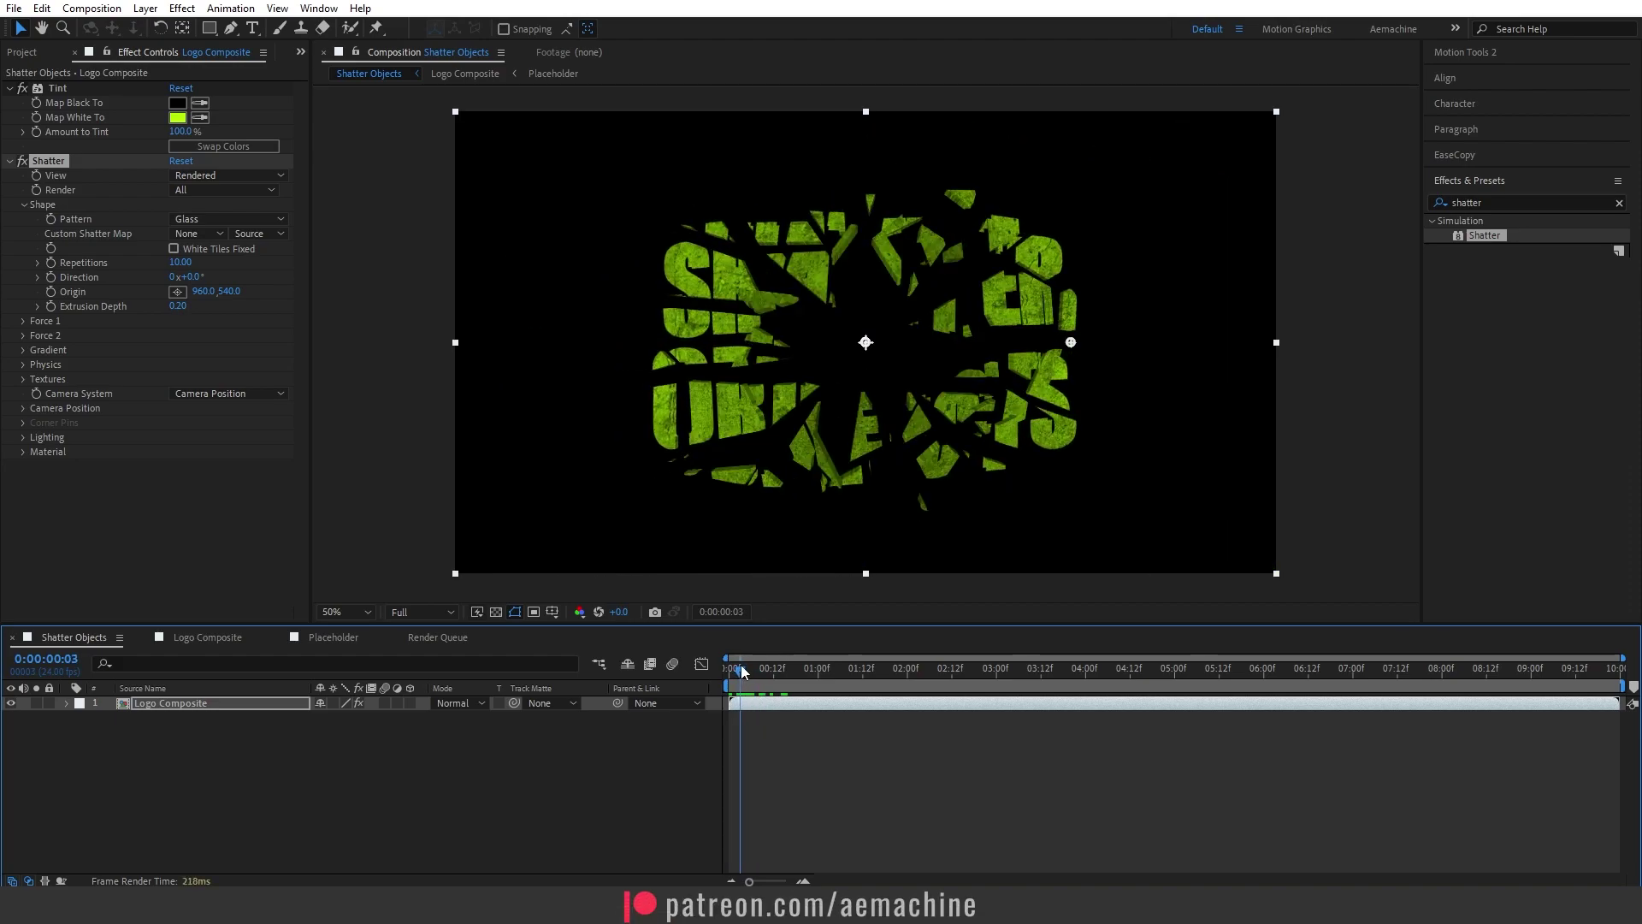
{"action": "left_click", "coordinate": [180, 262]}
{"action": "type", "text": "15"}
{"action": "key", "text": "Return"}
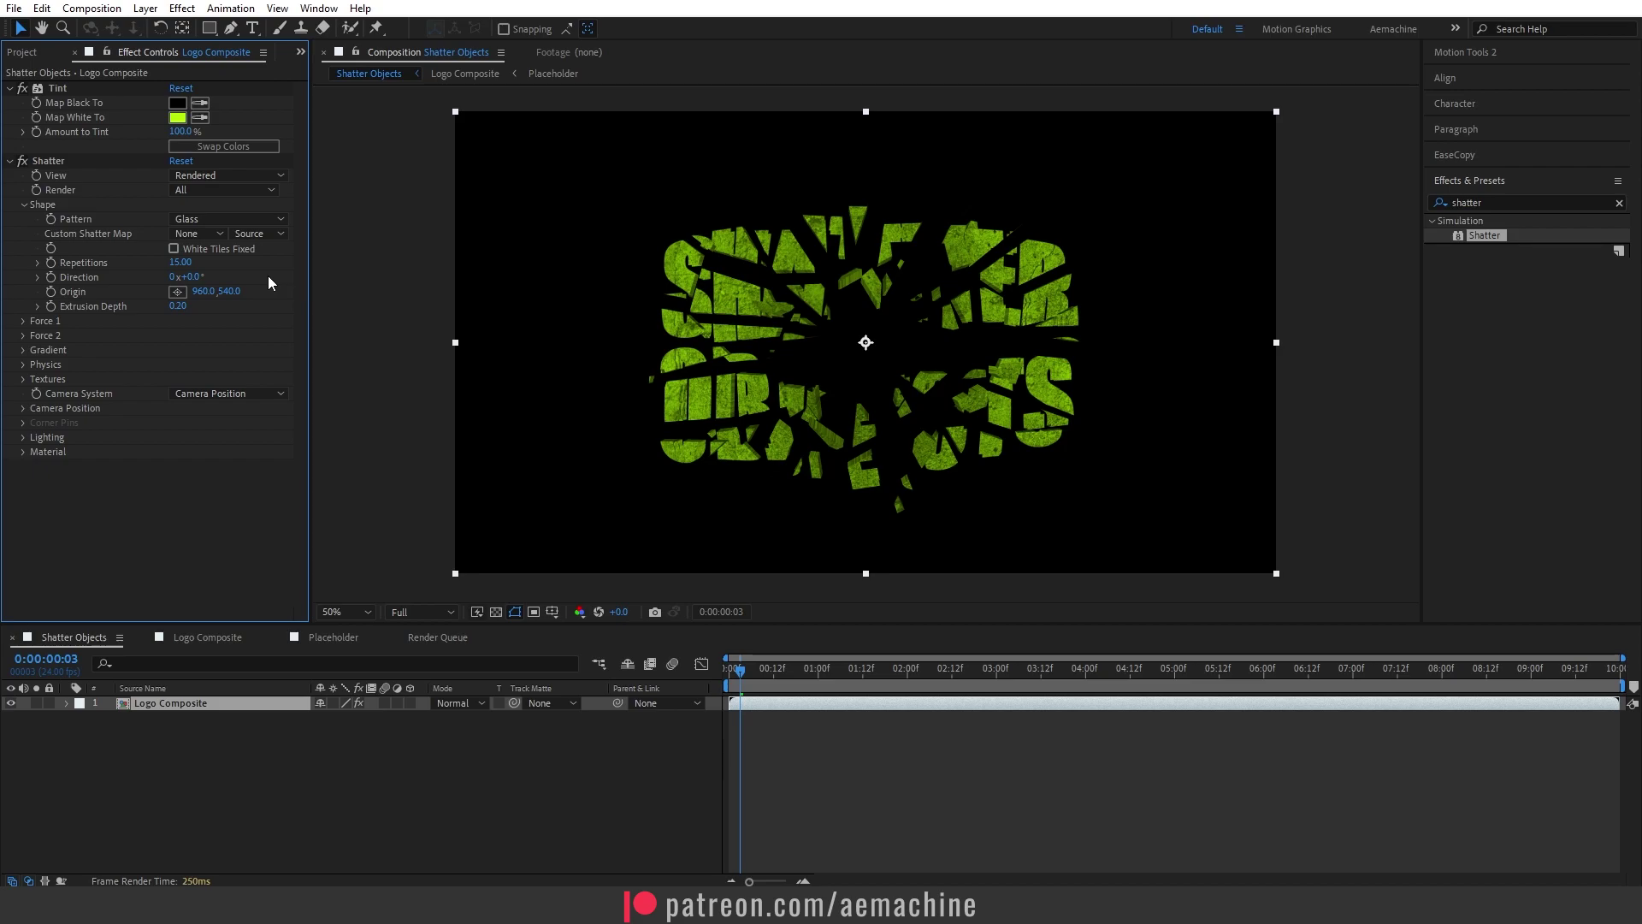
Set Shatter's Force 1 Strength to 2 and its Radius to 0.3, and advance to frame 4
{"action": "left_click", "coordinate": [23, 321]}
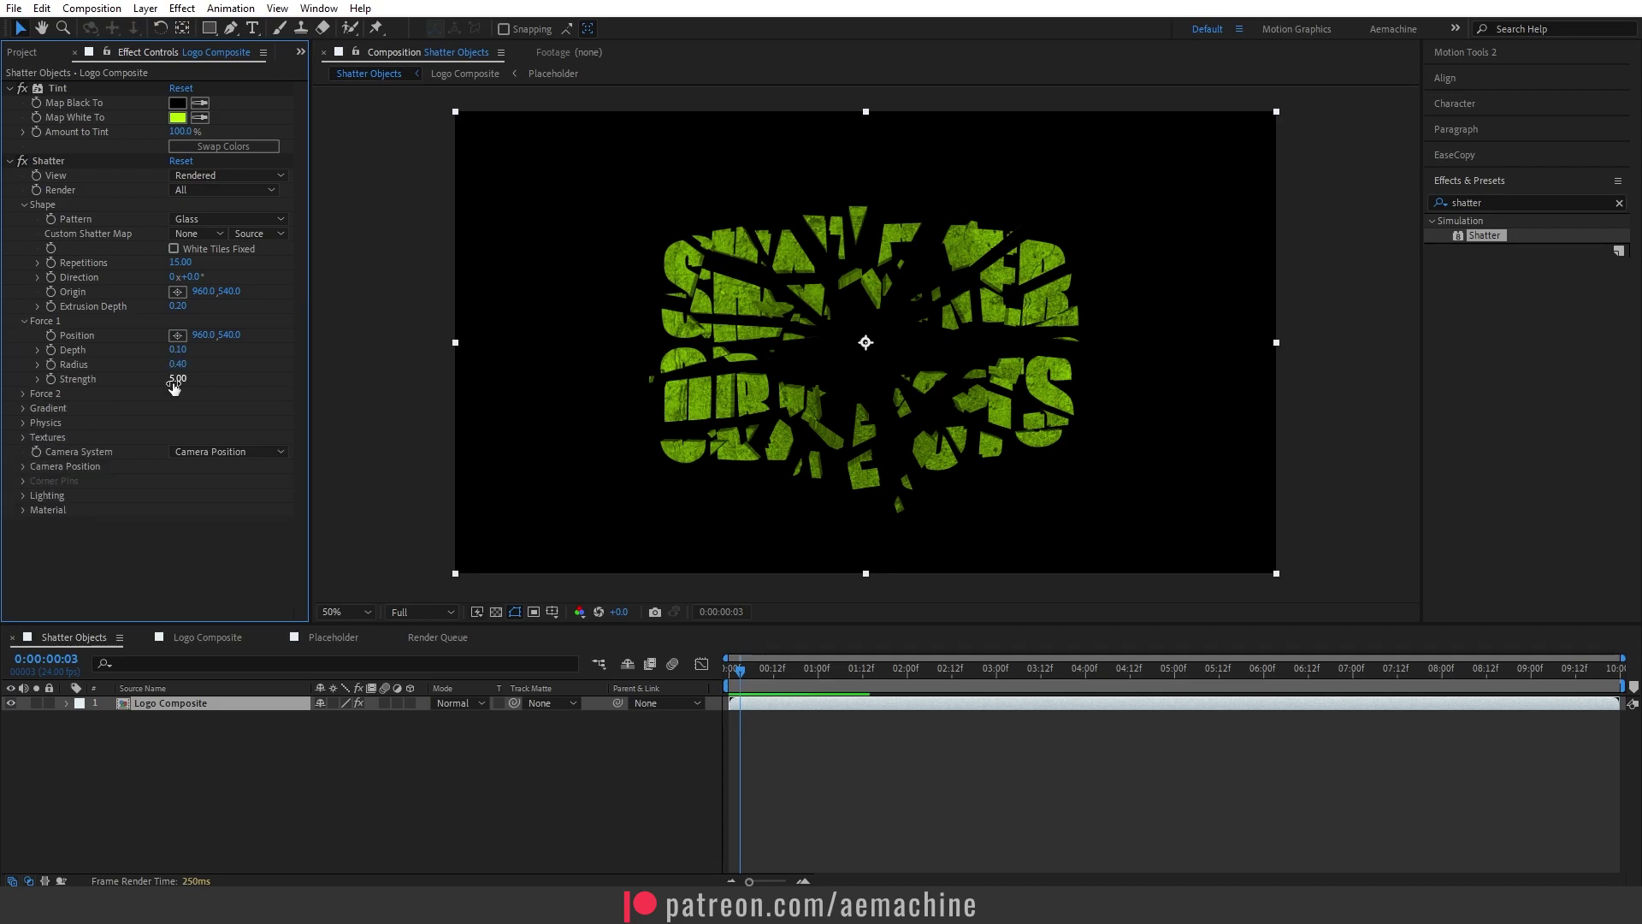
{"action": "left_click", "coordinate": [175, 382]}
{"action": "type", "text": "2"}
{"action": "key", "text": "Return"}
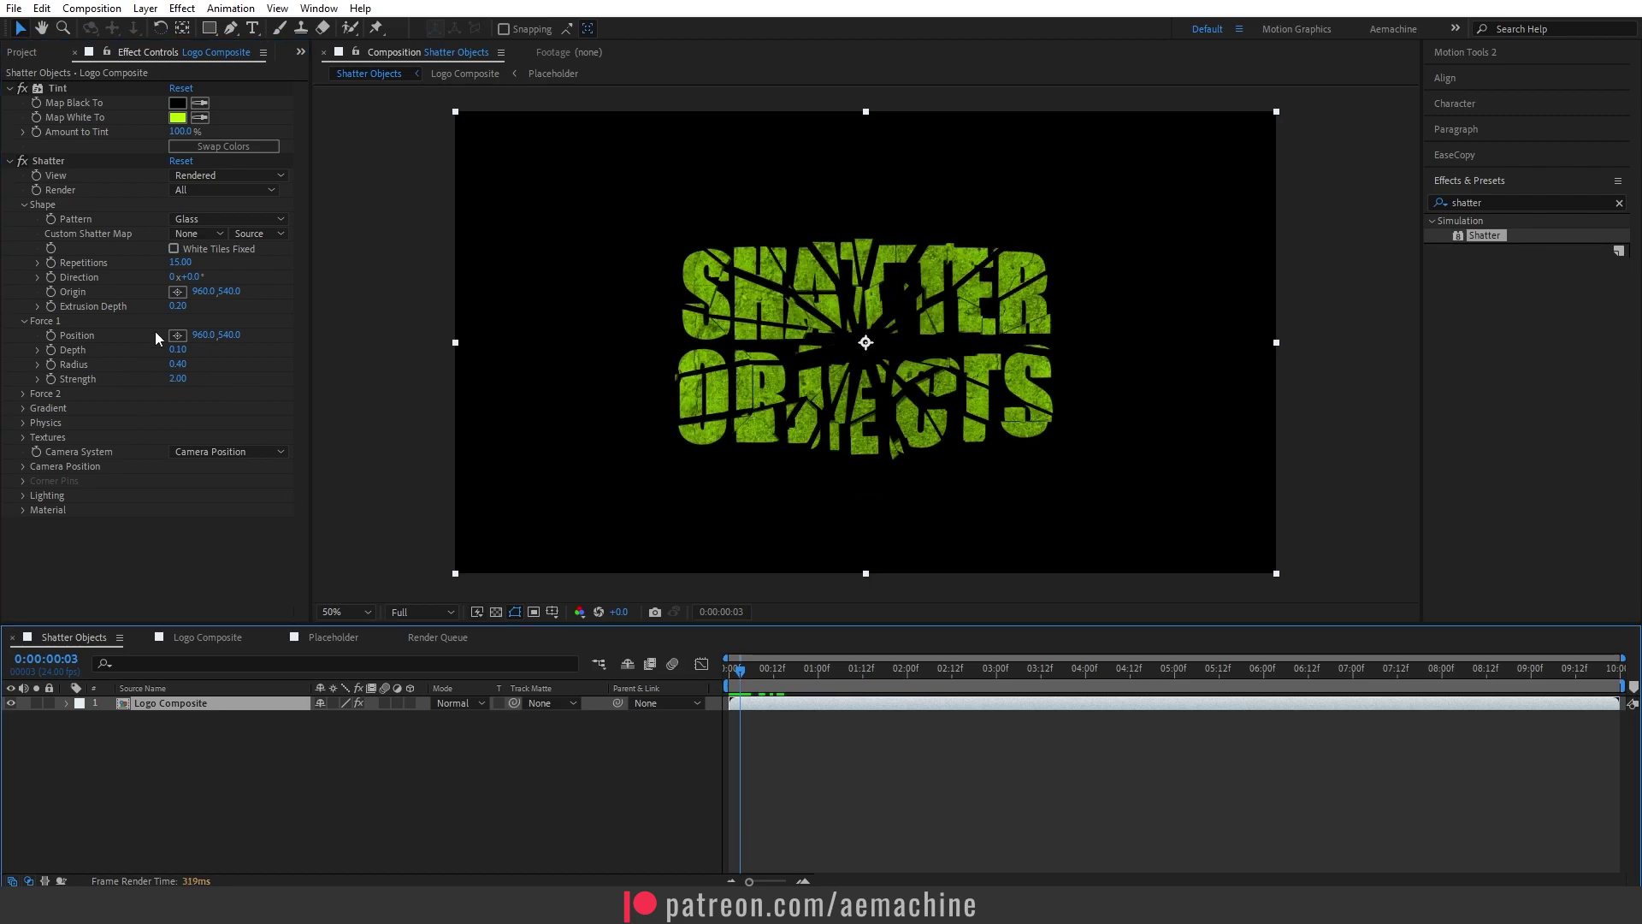
{"action": "left_click_drag", "start_coordinate": [177, 365], "coordinate": [169, 368]}
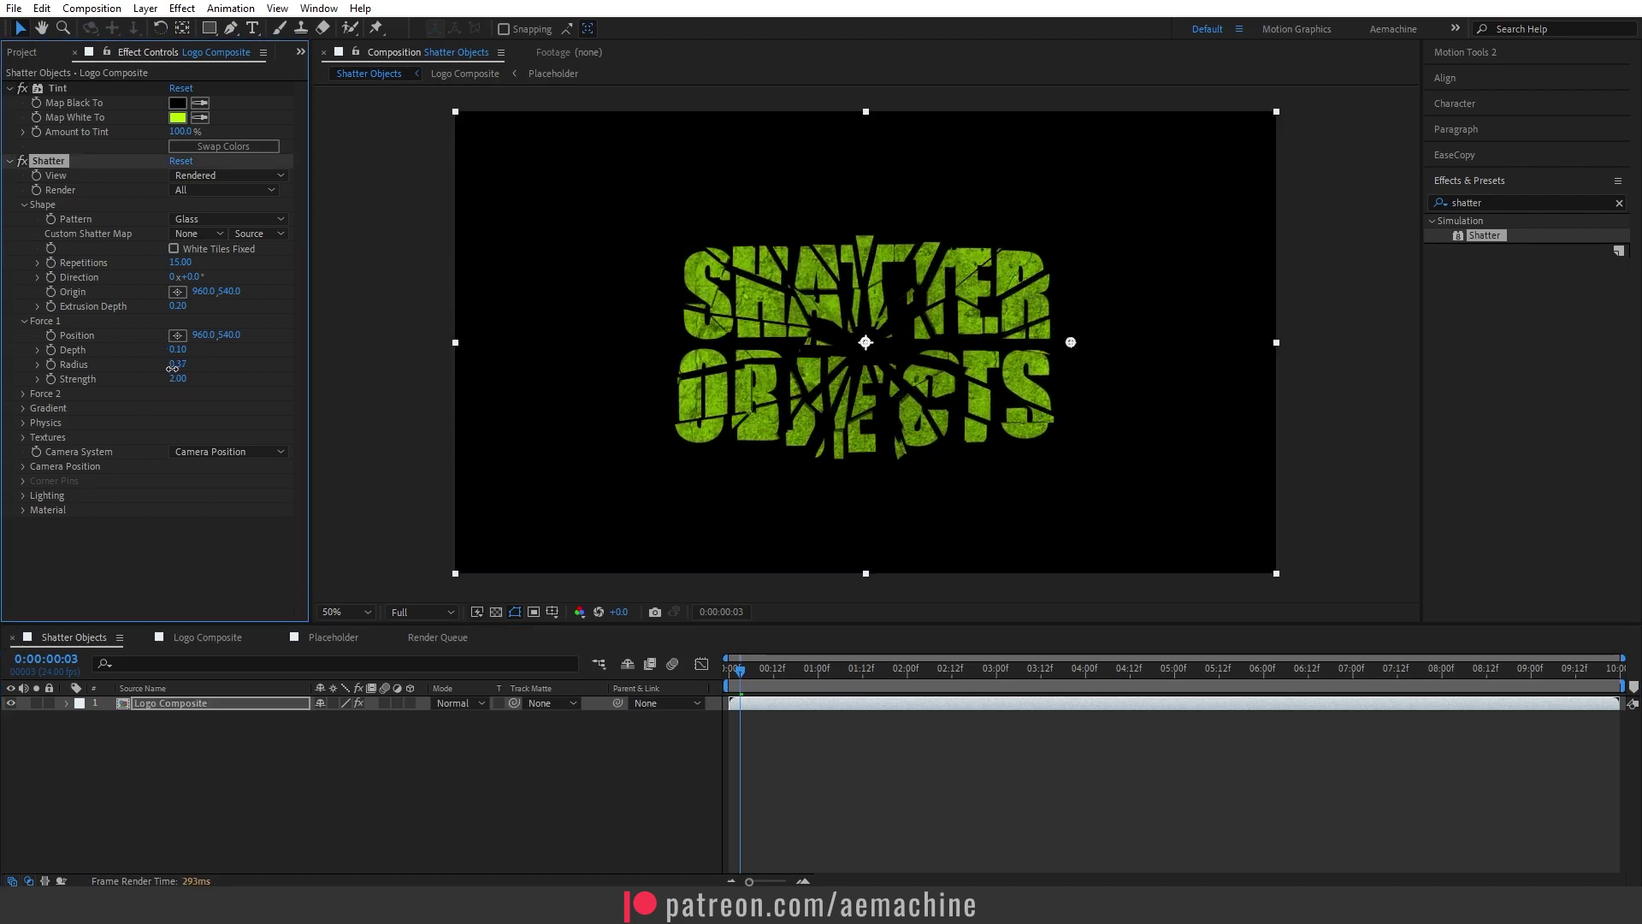
{"action": "left_click", "coordinate": [182, 366]}
{"action": "type", "text": "0.3"}
{"action": "key", "text": "Return"}
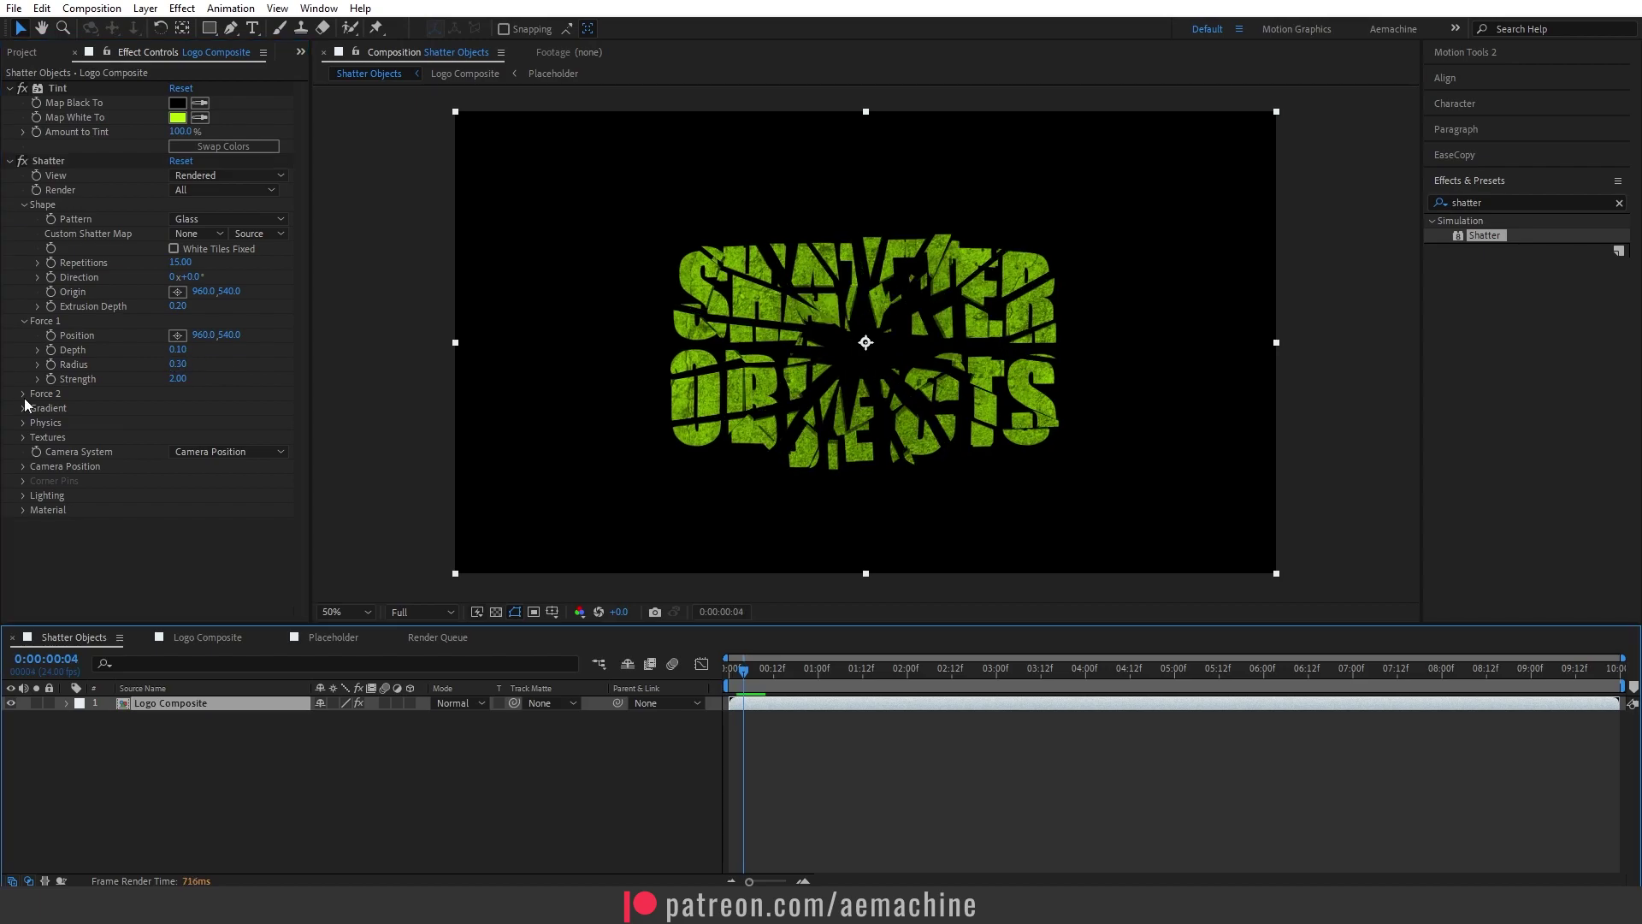
{"action": "key", "text": "Page_Down"}
Edit the Strength of Shatter's Force 2 and collapse that group
{"action": "left_click", "coordinate": [23, 393]}
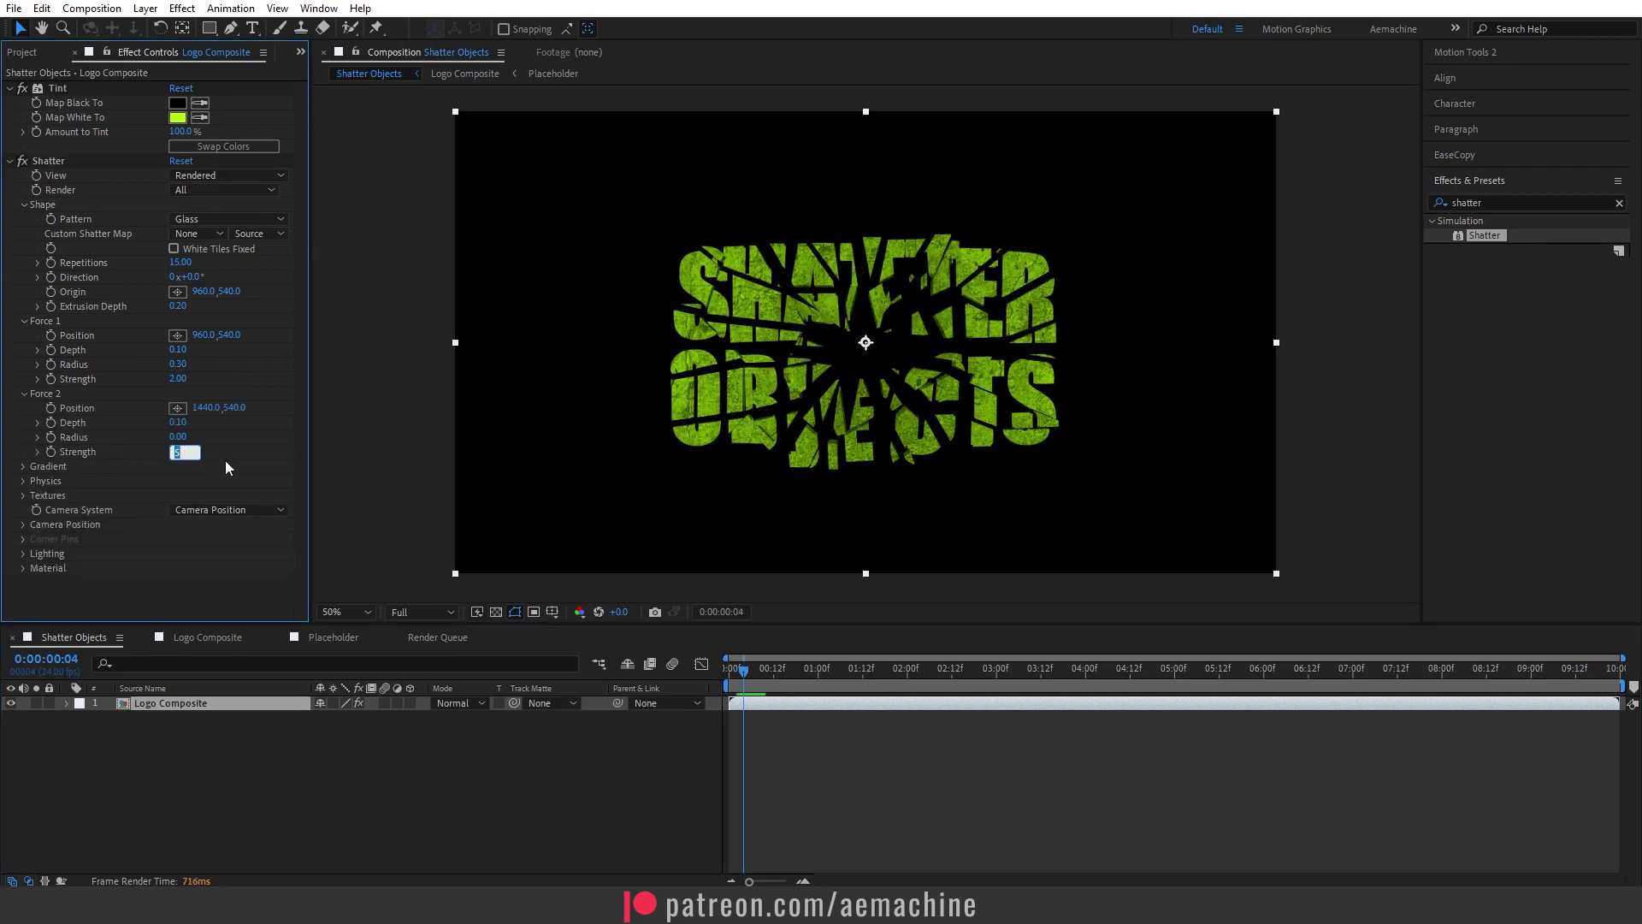
{"action": "key", "text": "Return"}
{"action": "left_click", "coordinate": [23, 394]}
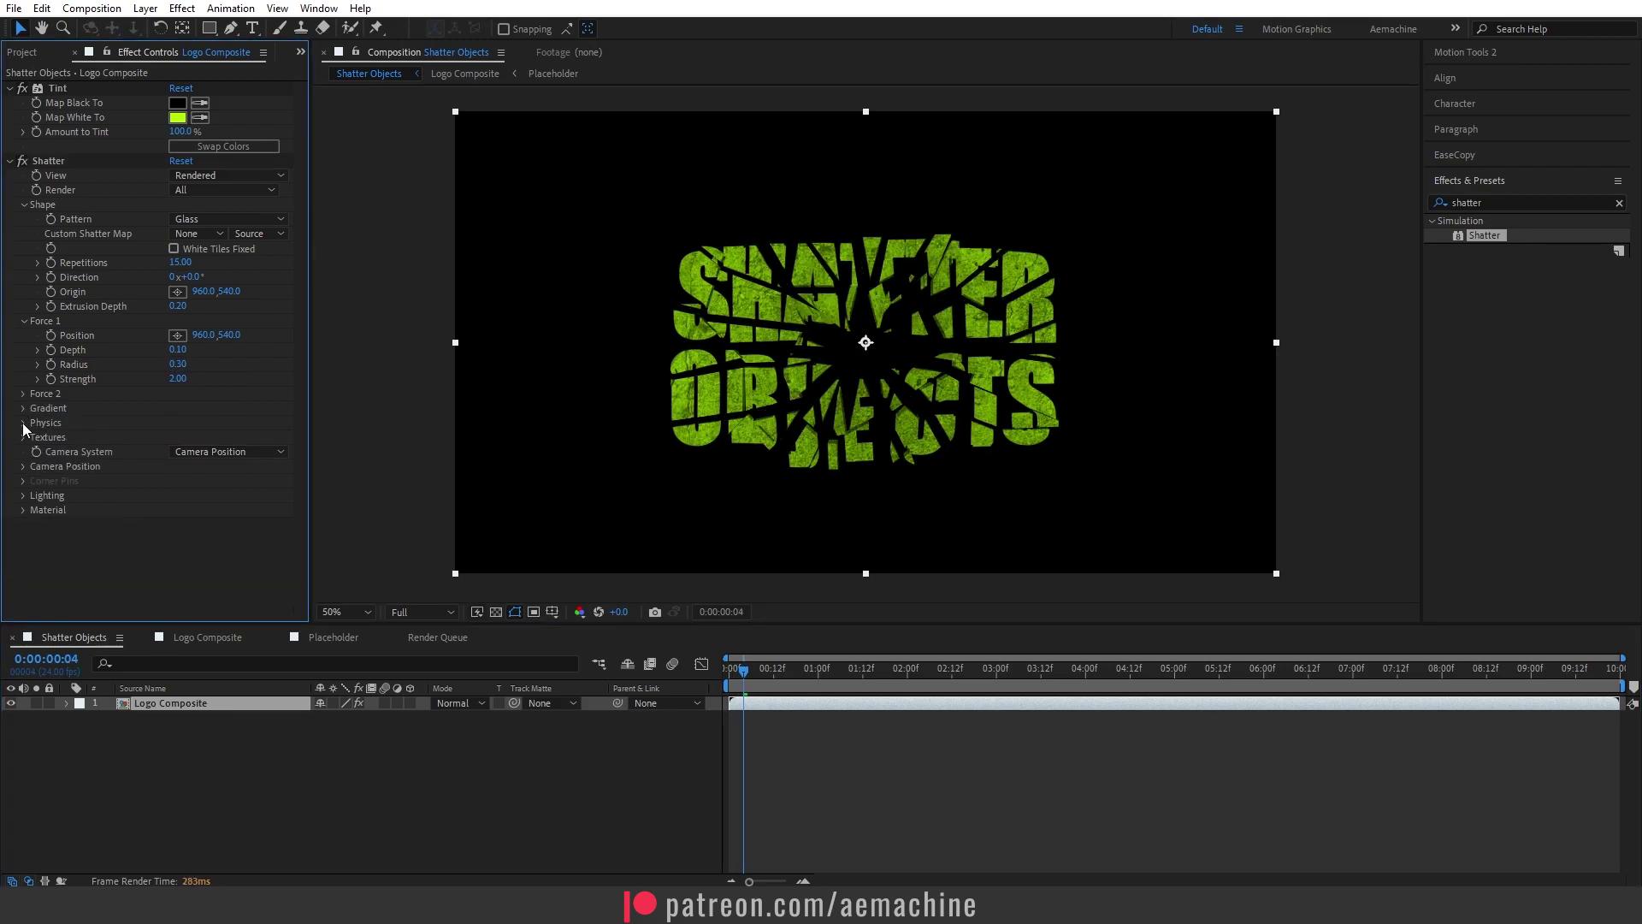
In Shatter's Physics settings, set Tumble Axis to None, Gravity Direction to 0° and Gravity to 0
{"action": "left_click", "coordinate": [23, 423]}
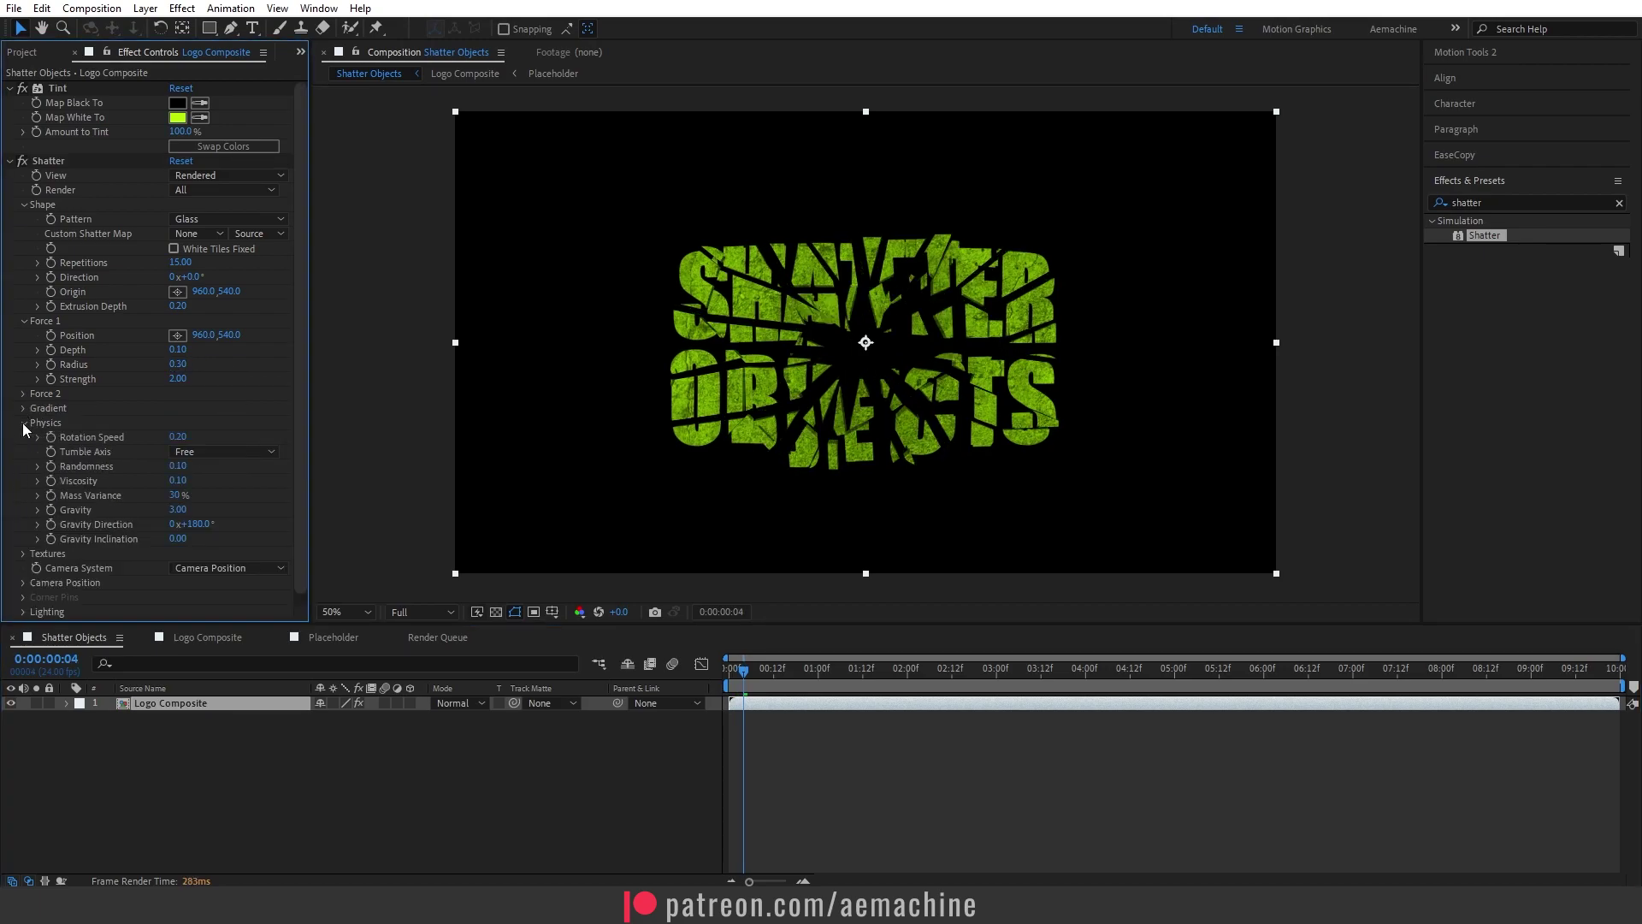
{"action": "left_click", "coordinate": [218, 453]}
{"action": "left_click", "coordinate": [214, 481]}
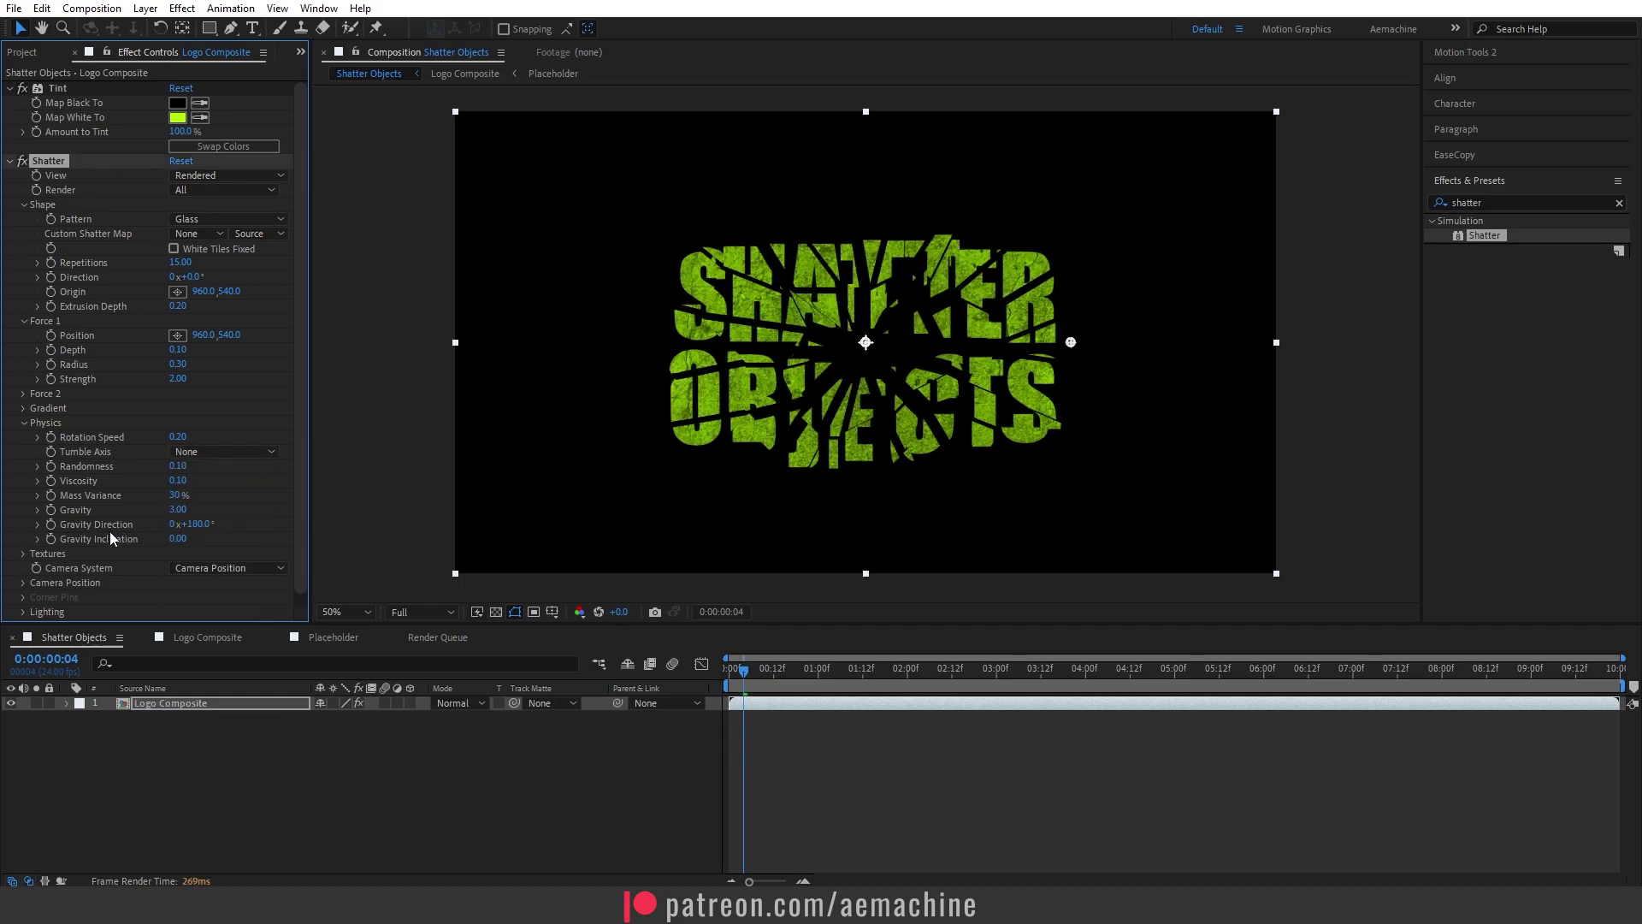
{"action": "left_click", "coordinate": [201, 525]}
{"action": "type", "text": "0"}
{"action": "left_click", "coordinate": [250, 522]}
{"action": "left_click", "coordinate": [177, 512]}
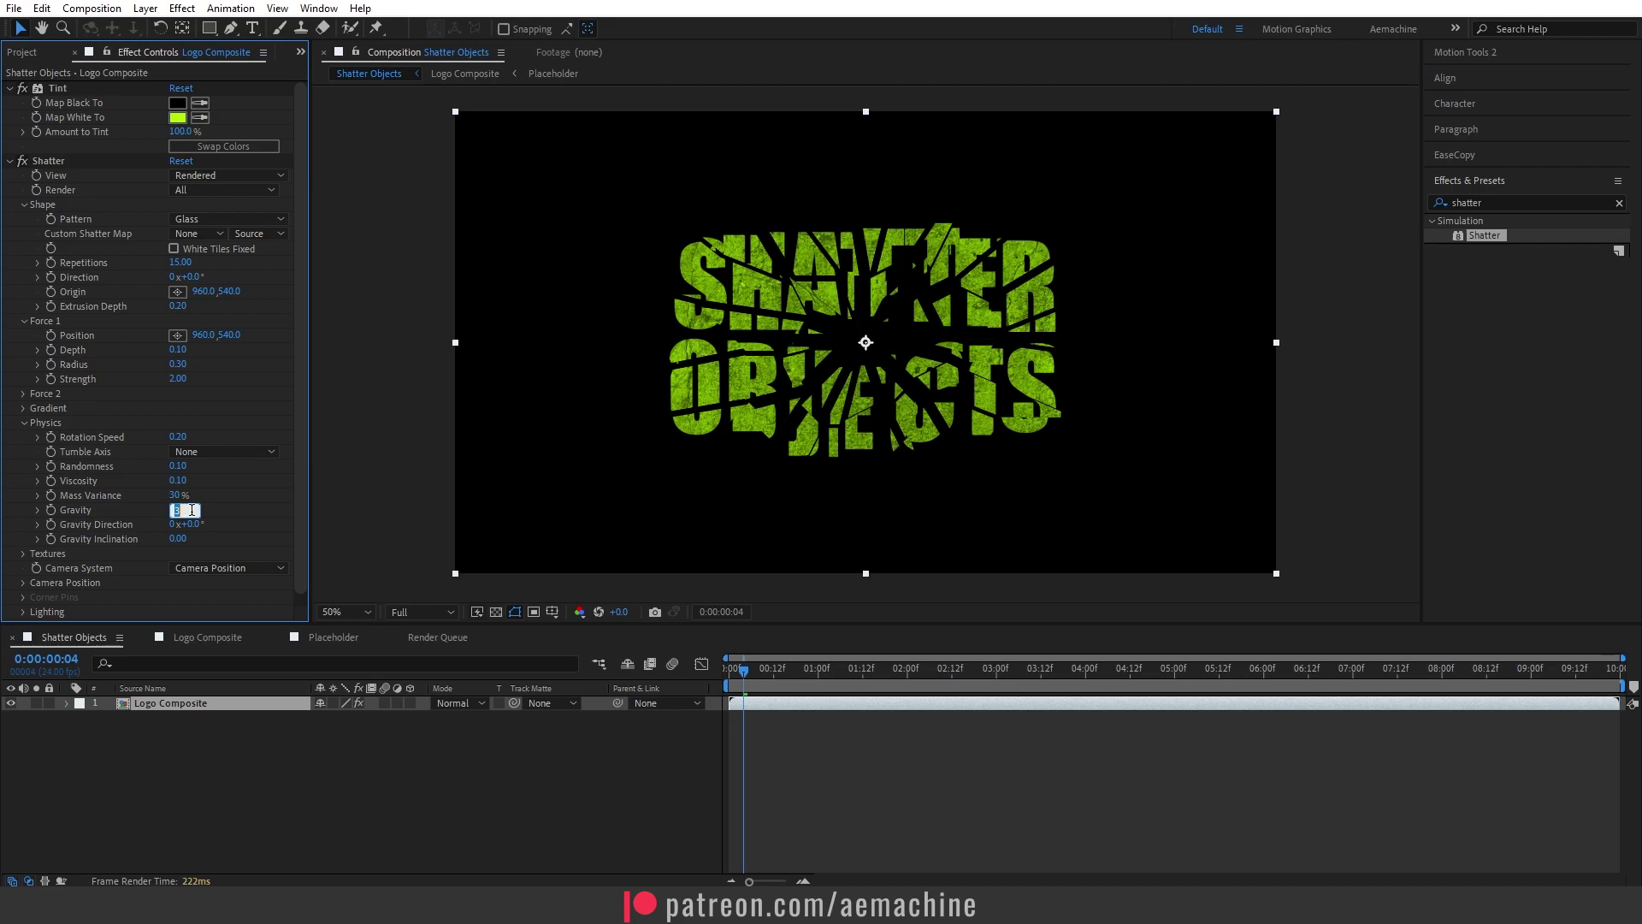
{"action": "type", "text": "0"}
{"action": "left_click", "coordinate": [250, 510]}
Set Shatter's Randomness to 0.3 and Viscosity to 0.6, and preview the animation from the beginning
{"action": "mouse_move", "coordinate": [747, 668]}
{"action": "left_mouse_down"}
{"action": "mouse_move", "coordinate": [787, 677]}
{"action": "mouse_move", "coordinate": [705, 670]}
{"action": "mouse_move", "coordinate": [763, 674]}
{"action": "left_mouse_up"}
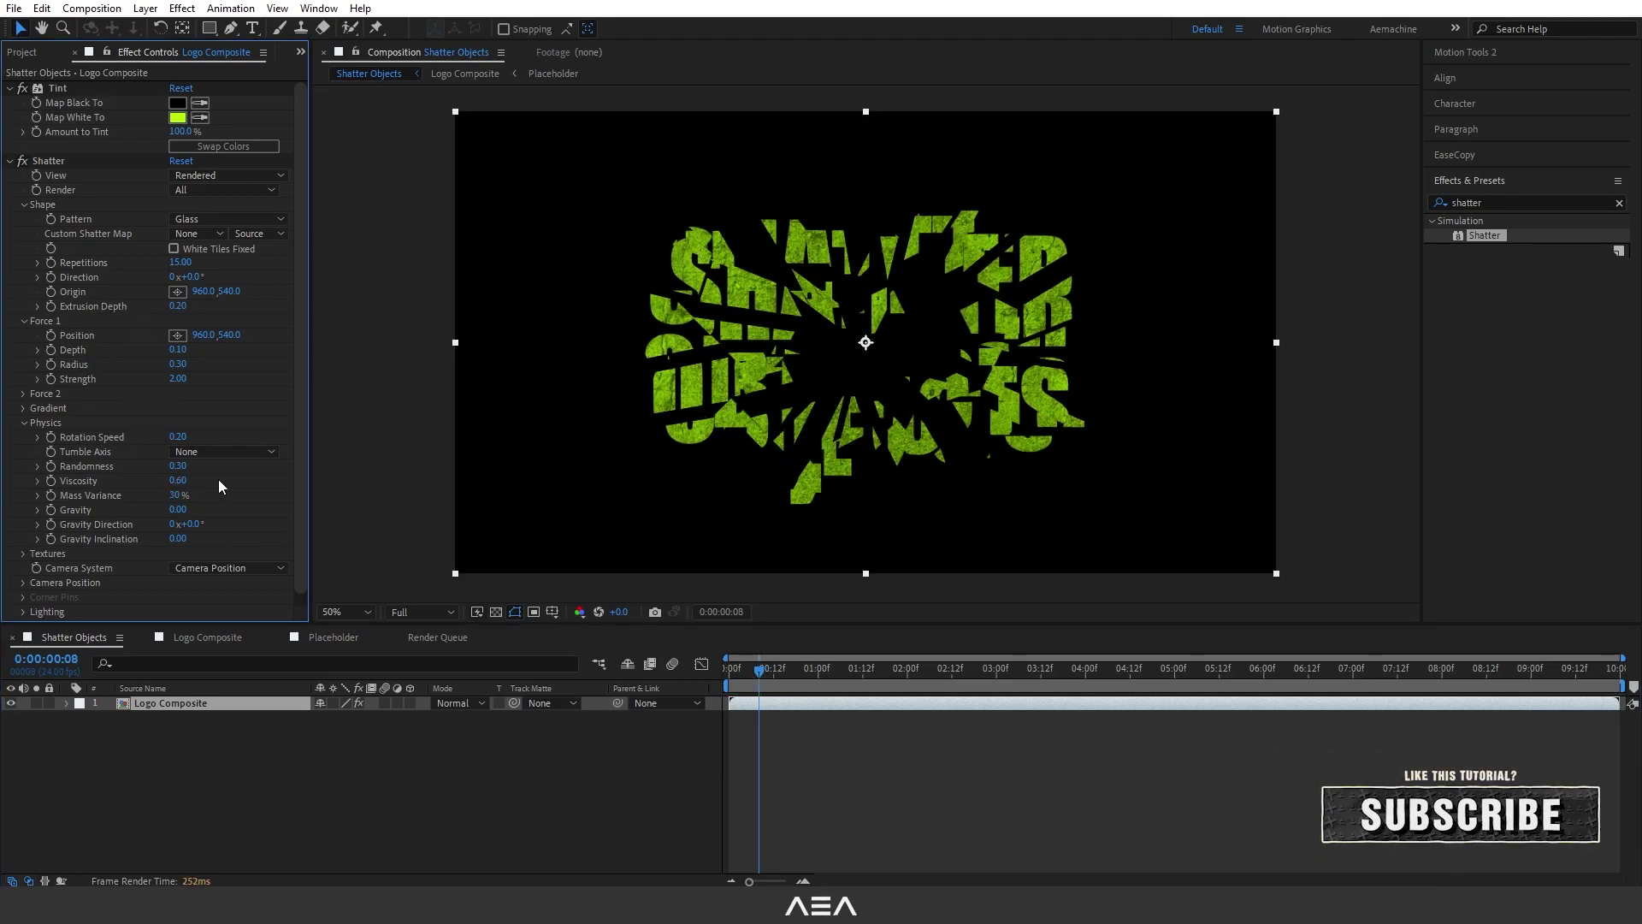
{"action": "key", "text": "Home"}
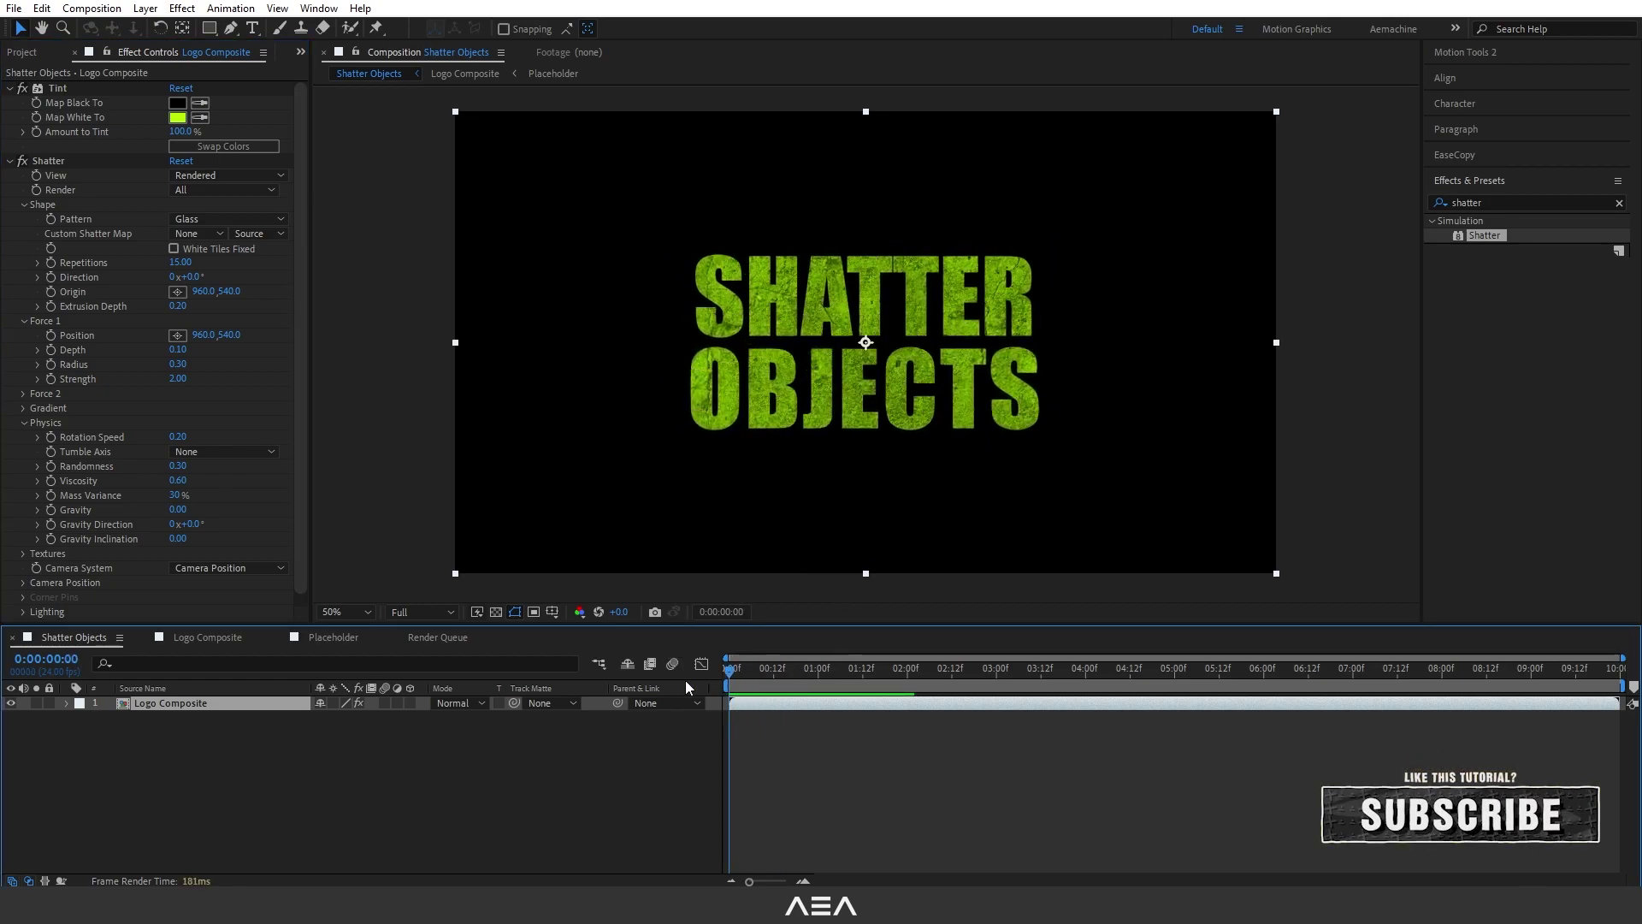
{"action": "key", "text": "space"}
Enter 15 again for Shatter's Repetitions and replay the animation from the first frame
{"action": "left_click", "coordinate": [202, 264]}
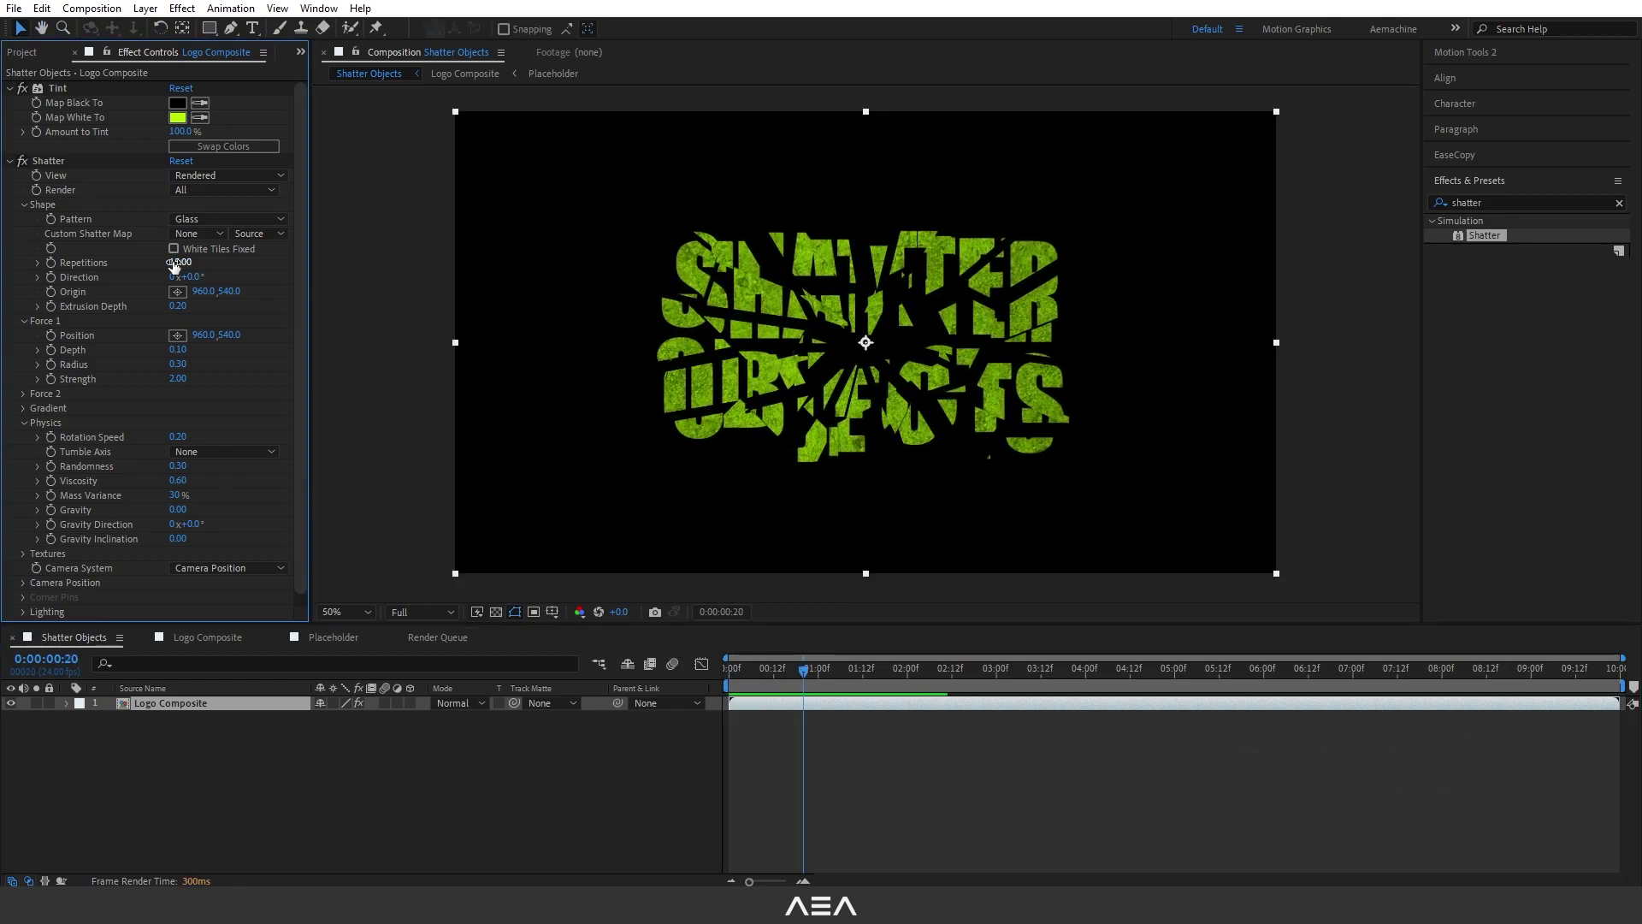
{"action": "left_click", "coordinate": [181, 263]}
{"action": "type", "text": "15"}
{"action": "key", "text": "Return"}
{"action": "key", "text": "Home"}
{"action": "key", "text": "space"}
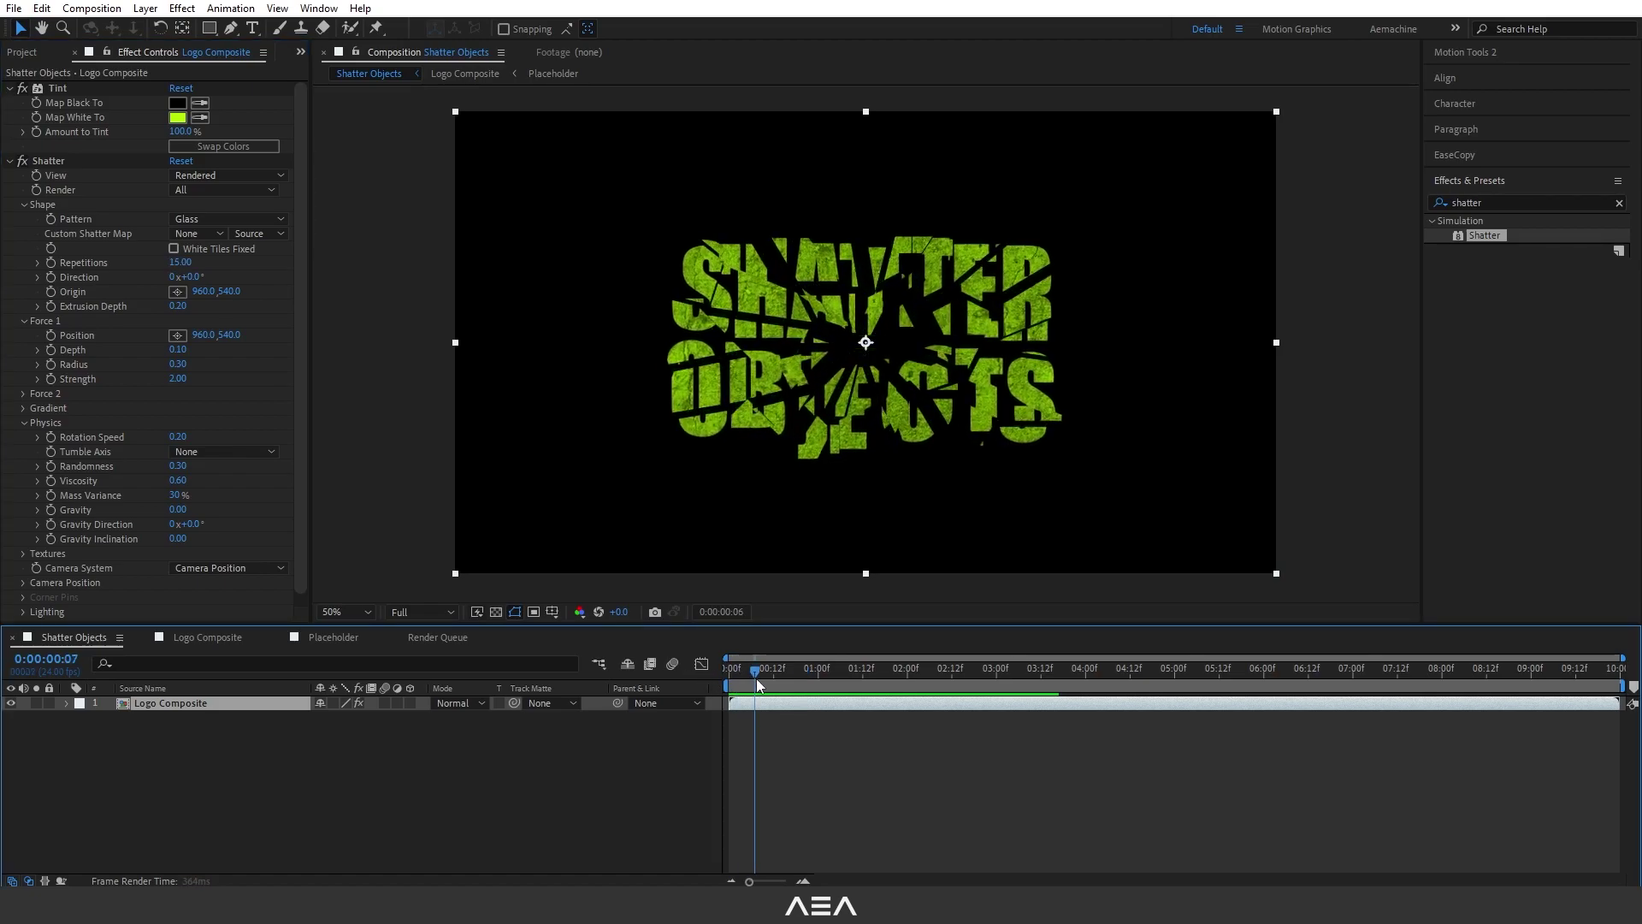
Collapse the Tint and Shatter effects and apply Levels to the Logo Composite layer with Input White at 222
{"action": "left_click", "coordinate": [9, 89]}
{"action": "left_click", "coordinate": [9, 103]}
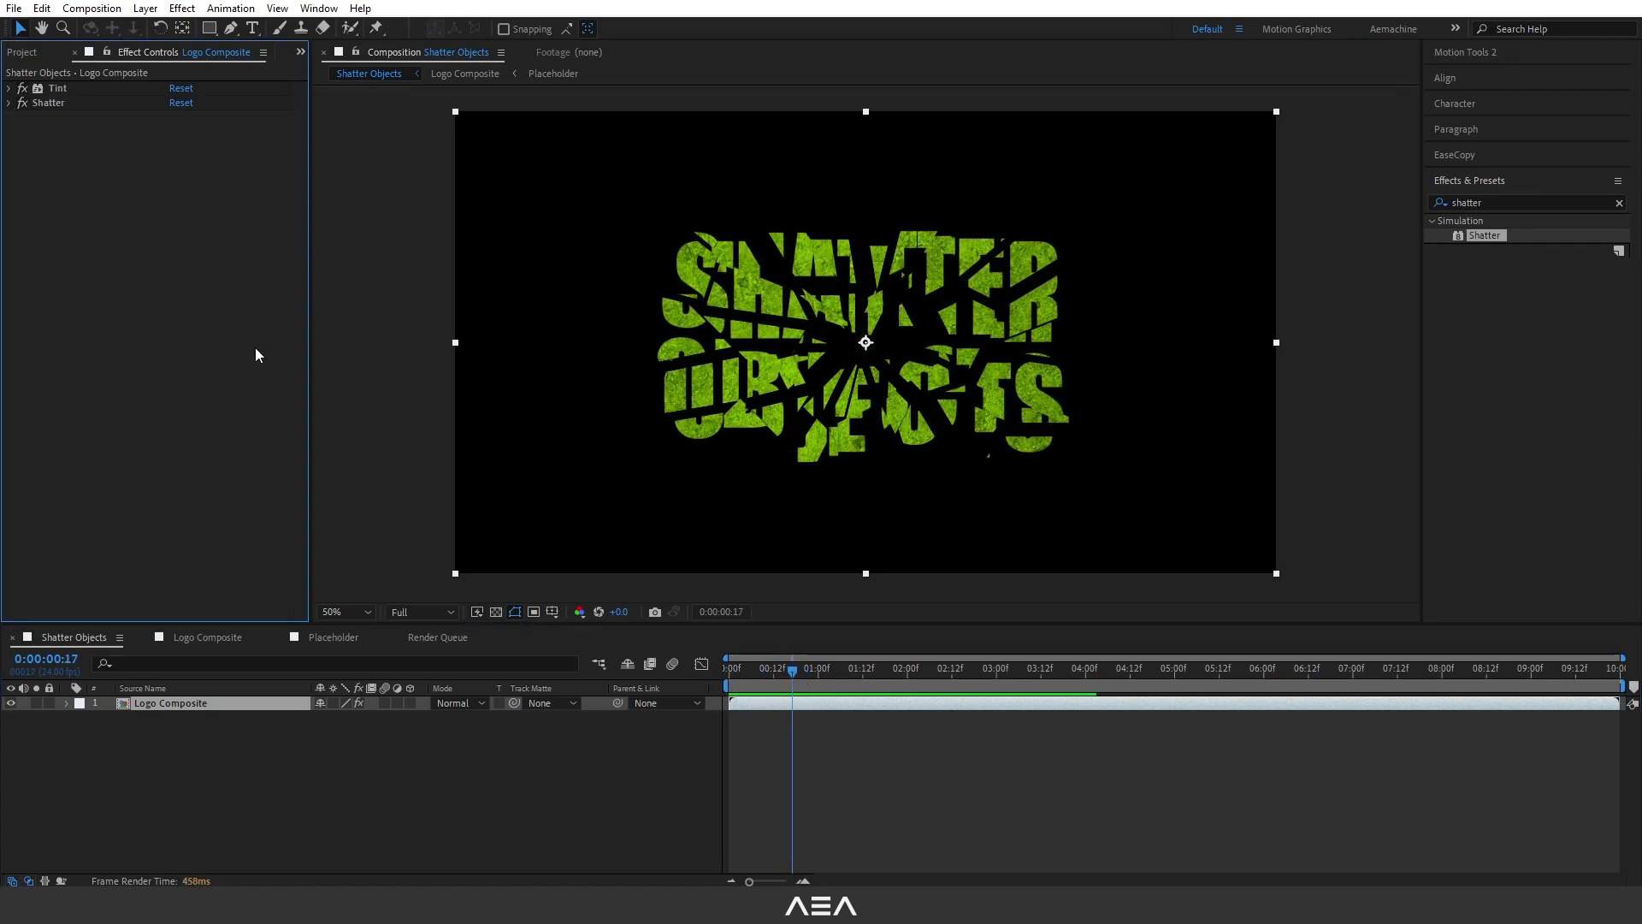
{"action": "left_click", "coordinate": [199, 720]}
{"action": "left_click", "coordinate": [168, 704]}
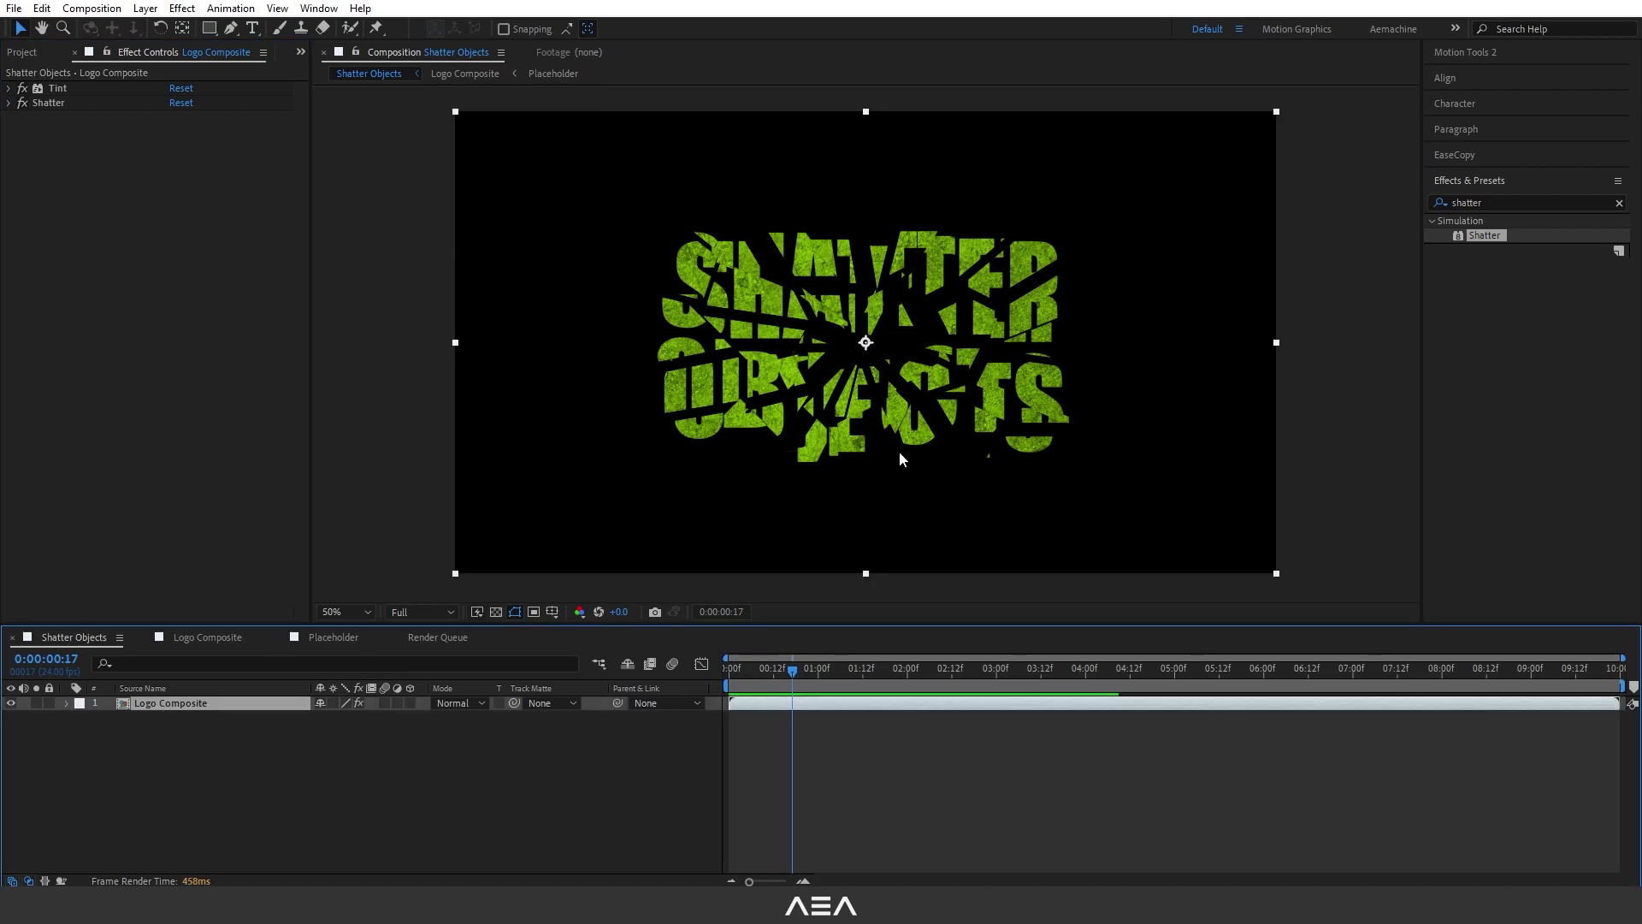
{"action": "left_click", "coordinate": [1471, 203]}
{"action": "type", "text": "lev"}
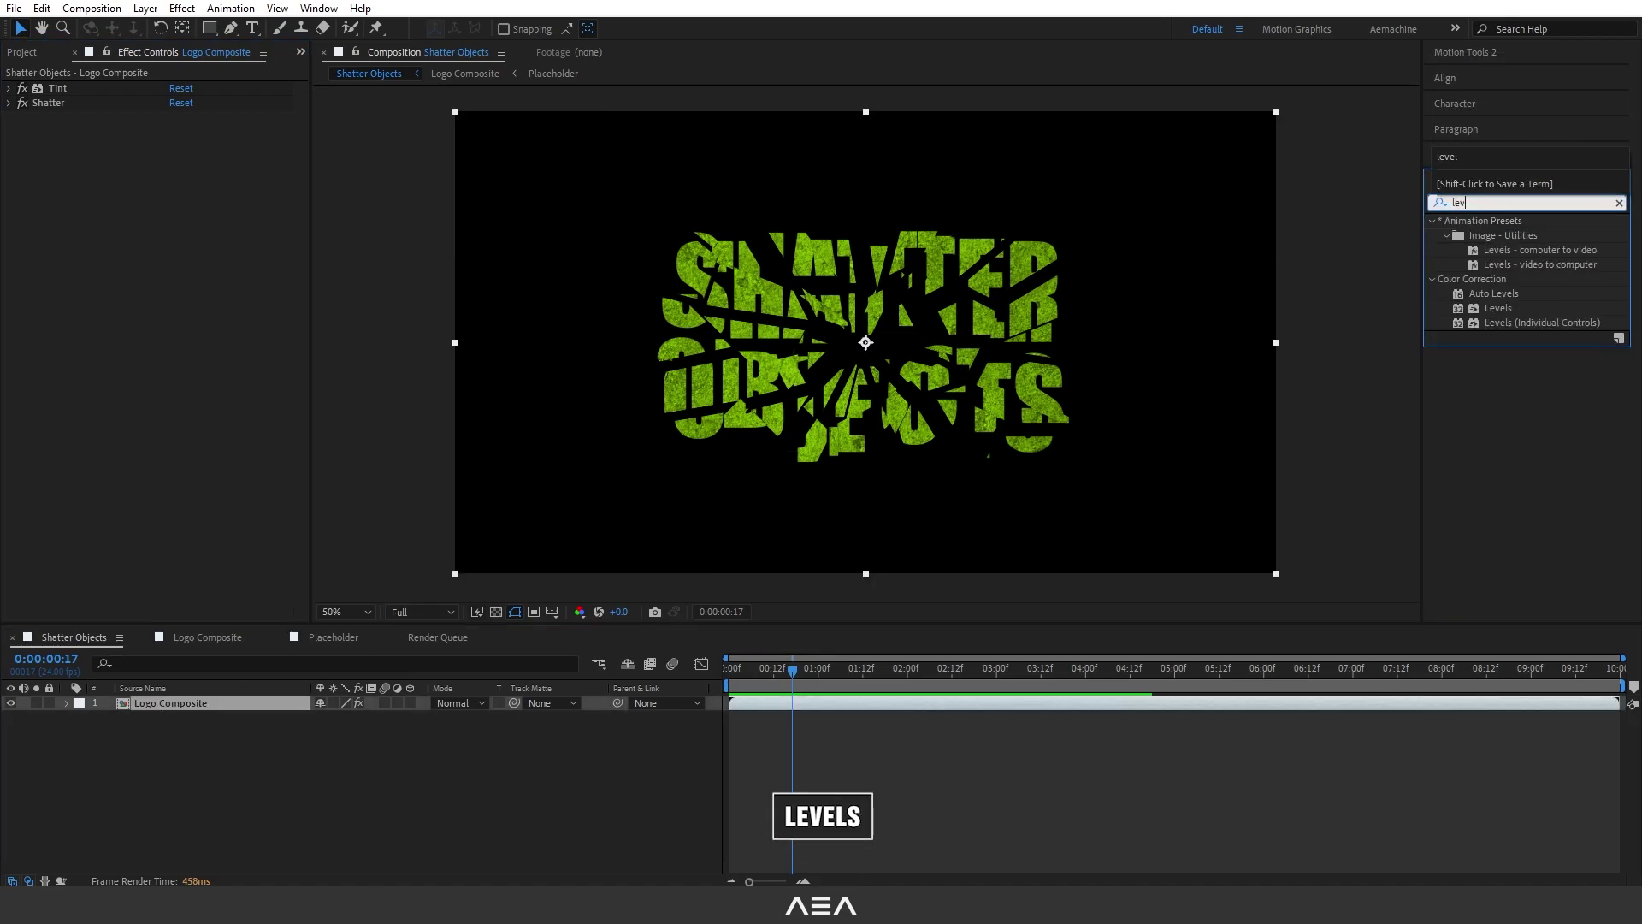
{"action": "type", "text": "e"}
{"action": "double_click", "coordinate": [1503, 305]}
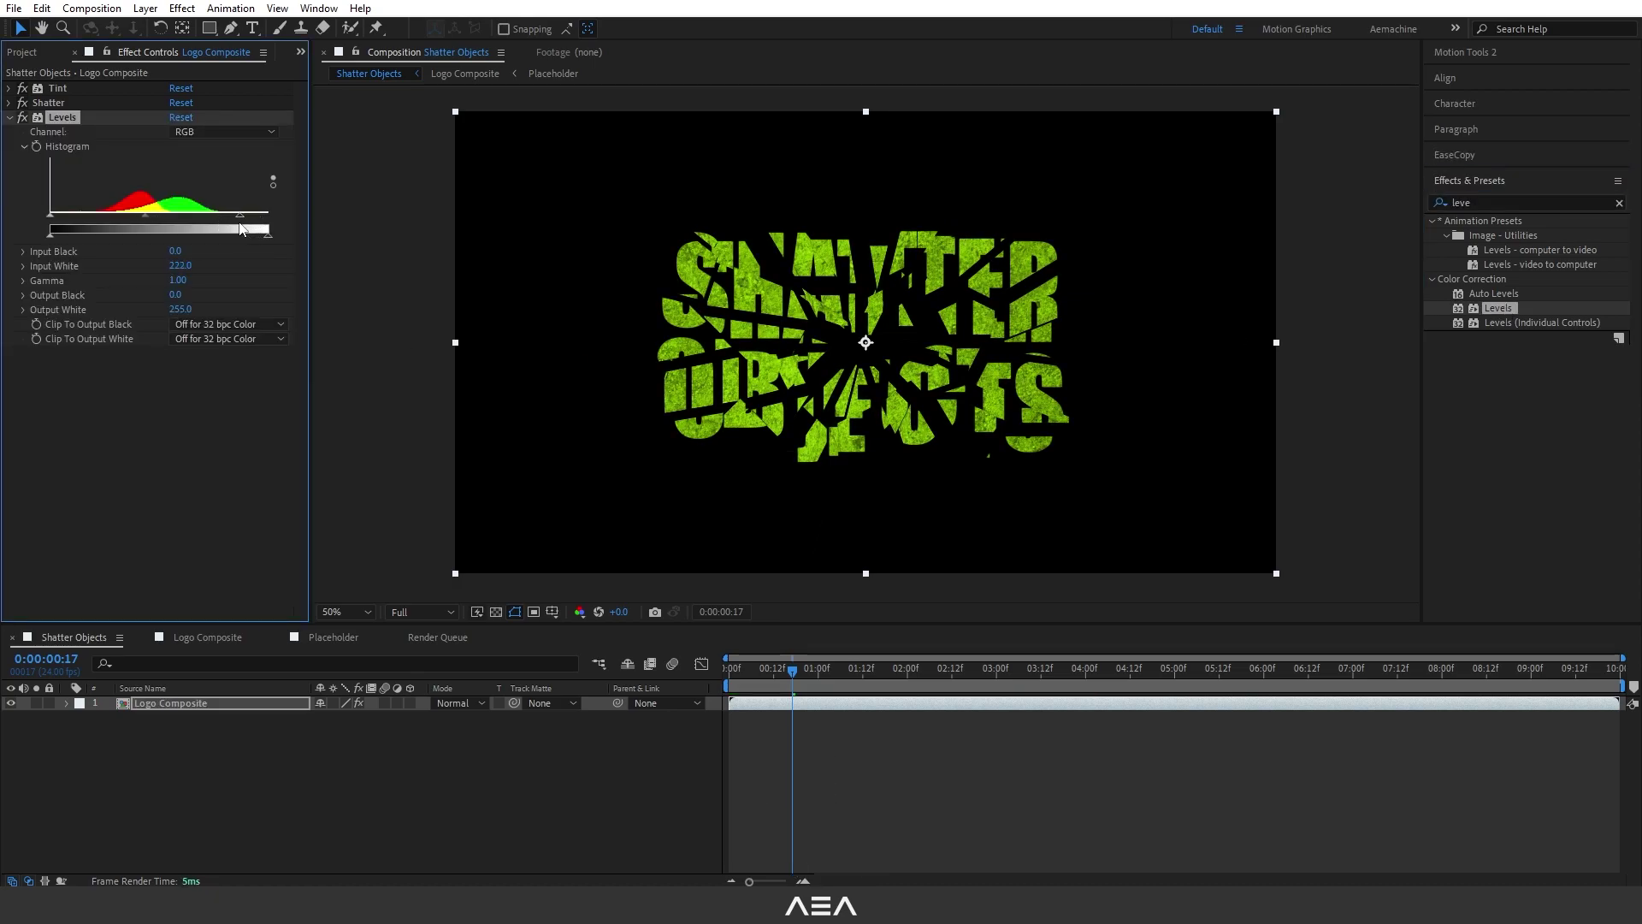
{"action": "left_click_drag", "start_coordinate": [241, 228], "coordinate": [228, 228]}
Duplicate the Logo Composite layer together with its effects
{"action": "left_click", "coordinate": [187, 705]}
{"action": "key", "text": "ctrl+d"}
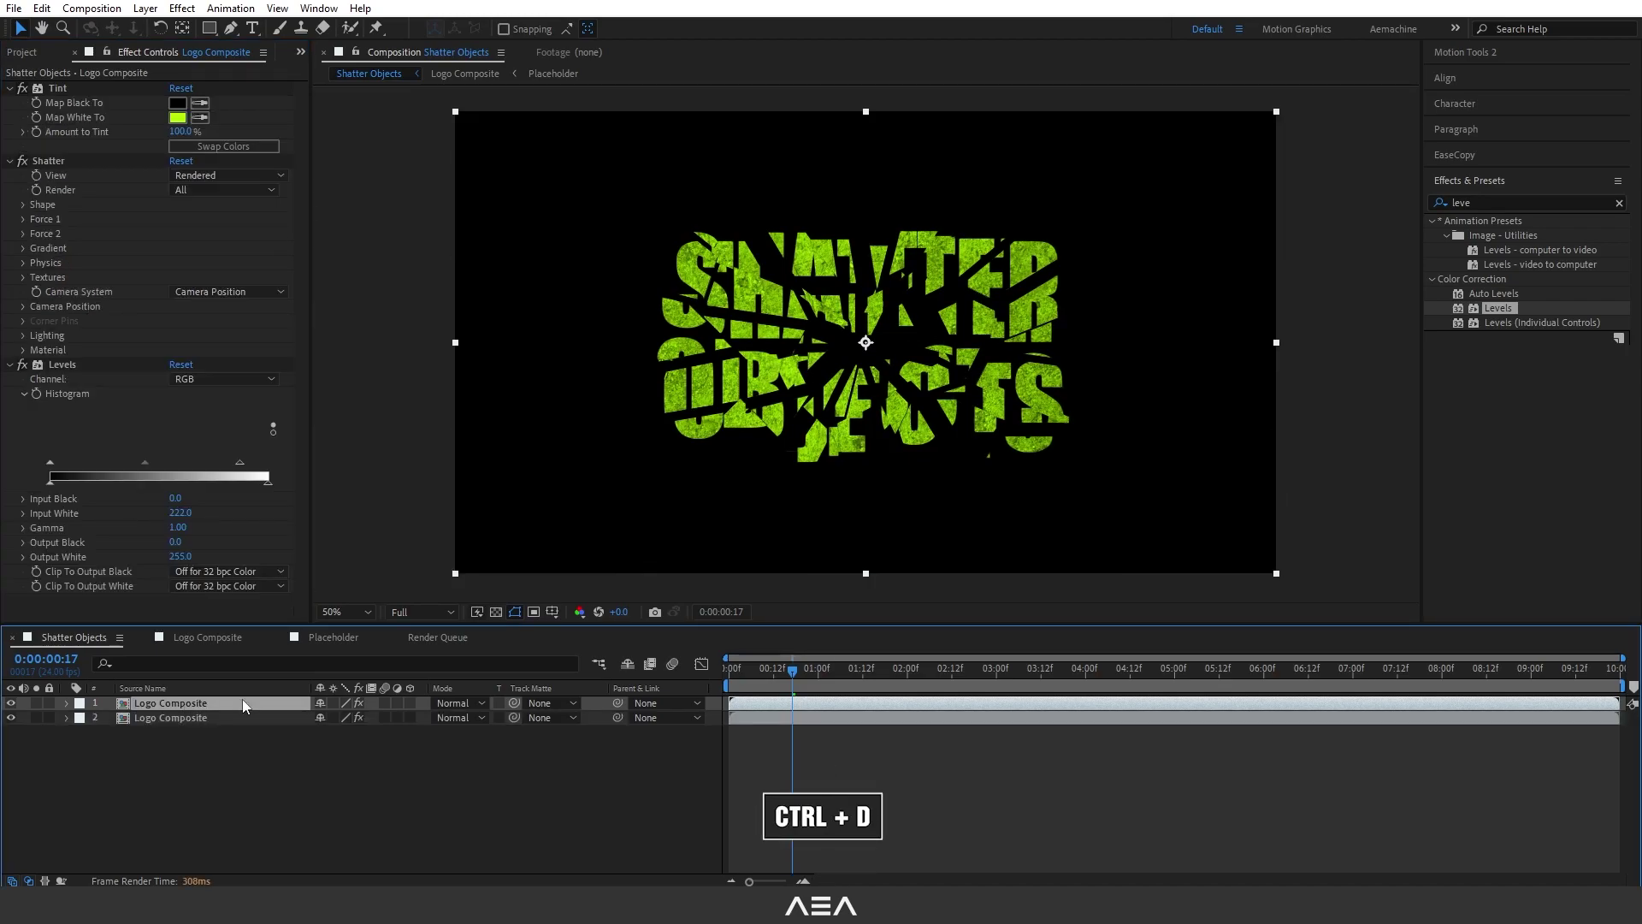
Start the upper Logo Composite layer at 0:00:02:00 and trim the lower one so it ends at that same point
{"action": "left_click_drag", "start_coordinate": [804, 669], "coordinate": [908, 687]}
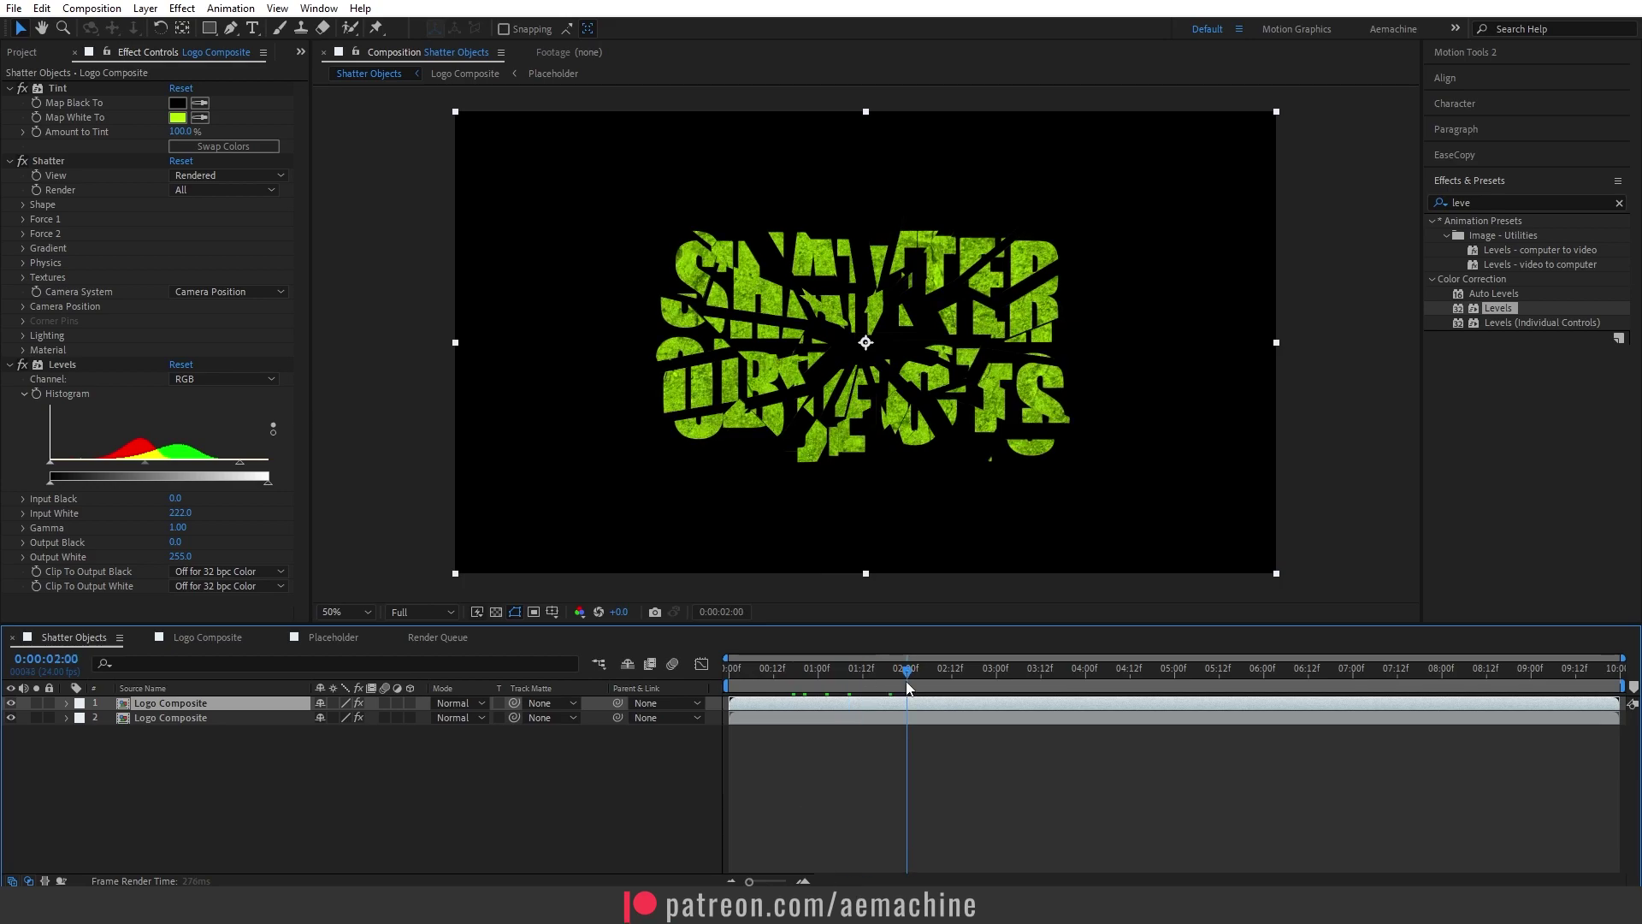
{"action": "left_click_drag", "start_coordinate": [746, 701], "coordinate": [921, 698]}
{"action": "left_click", "coordinate": [167, 723]}
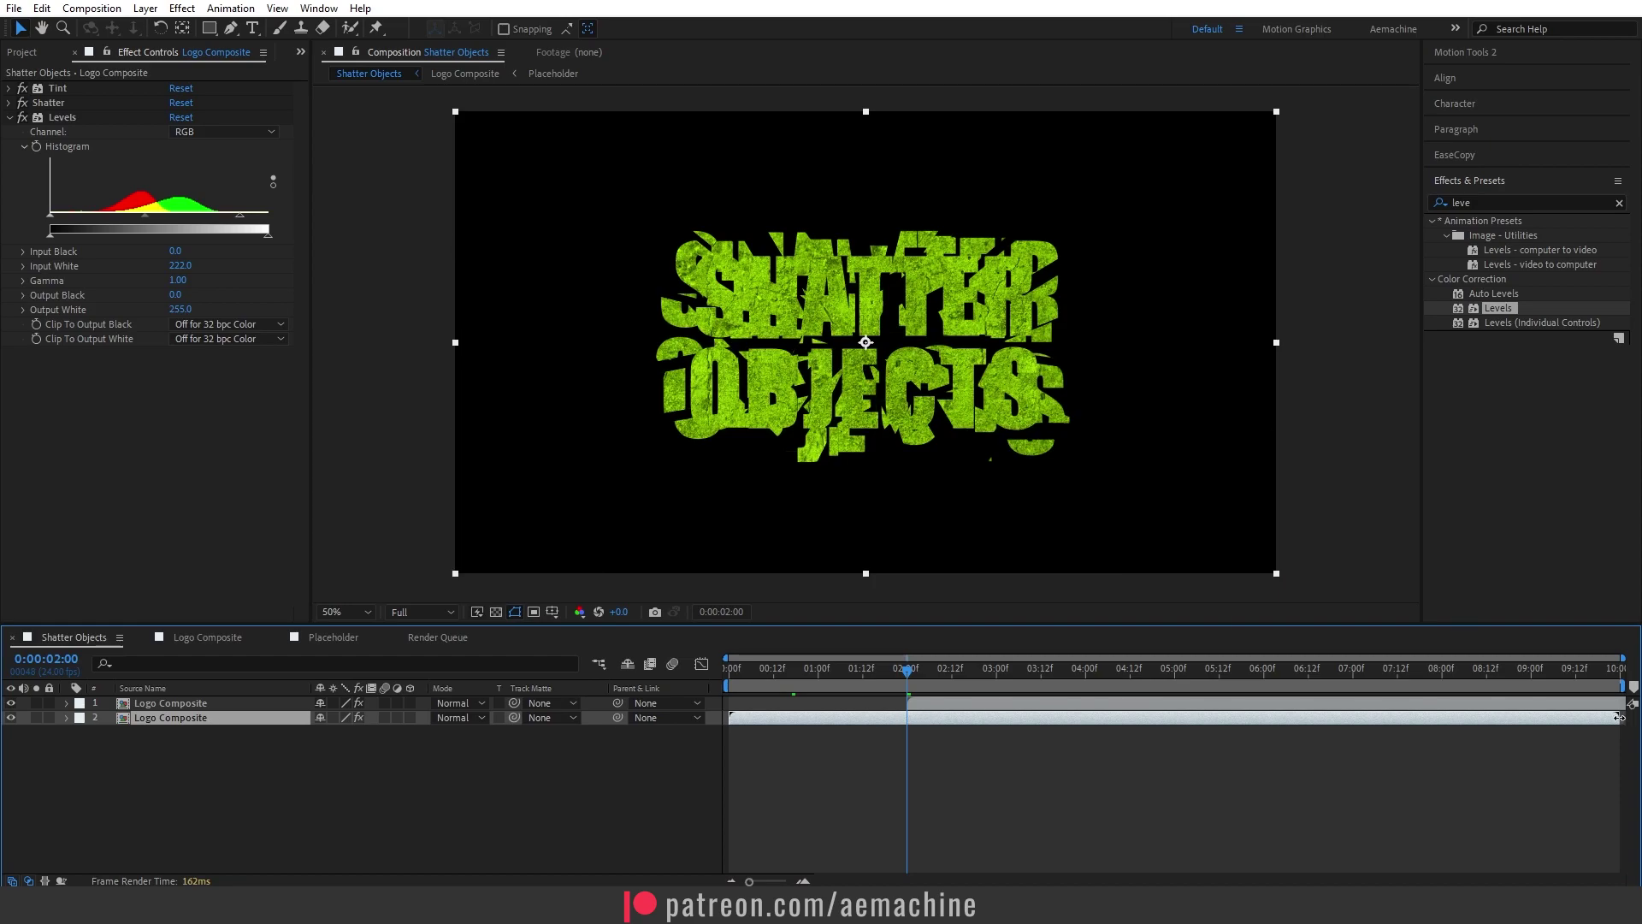
{"action": "left_click_drag", "start_coordinate": [1619, 717], "coordinate": [906, 718]}
Preview from the first frame and delete the Shatter effect from the lower Logo Composite layer
{"action": "left_click_drag", "start_coordinate": [761, 678], "coordinate": [728, 678]}
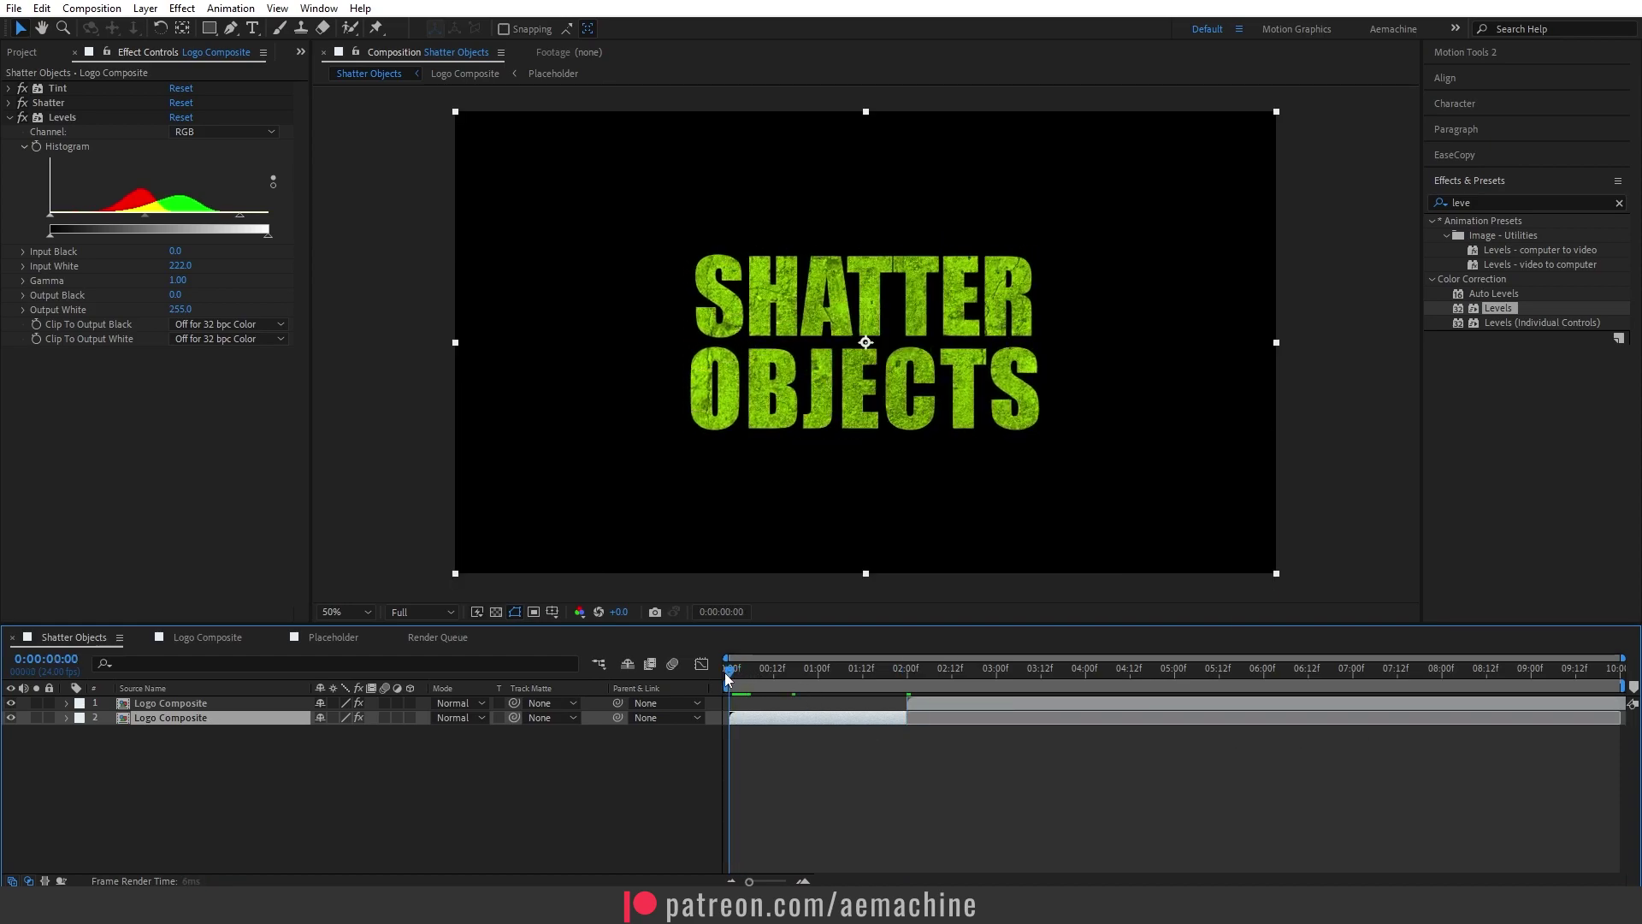
{"action": "key", "text": "space"}
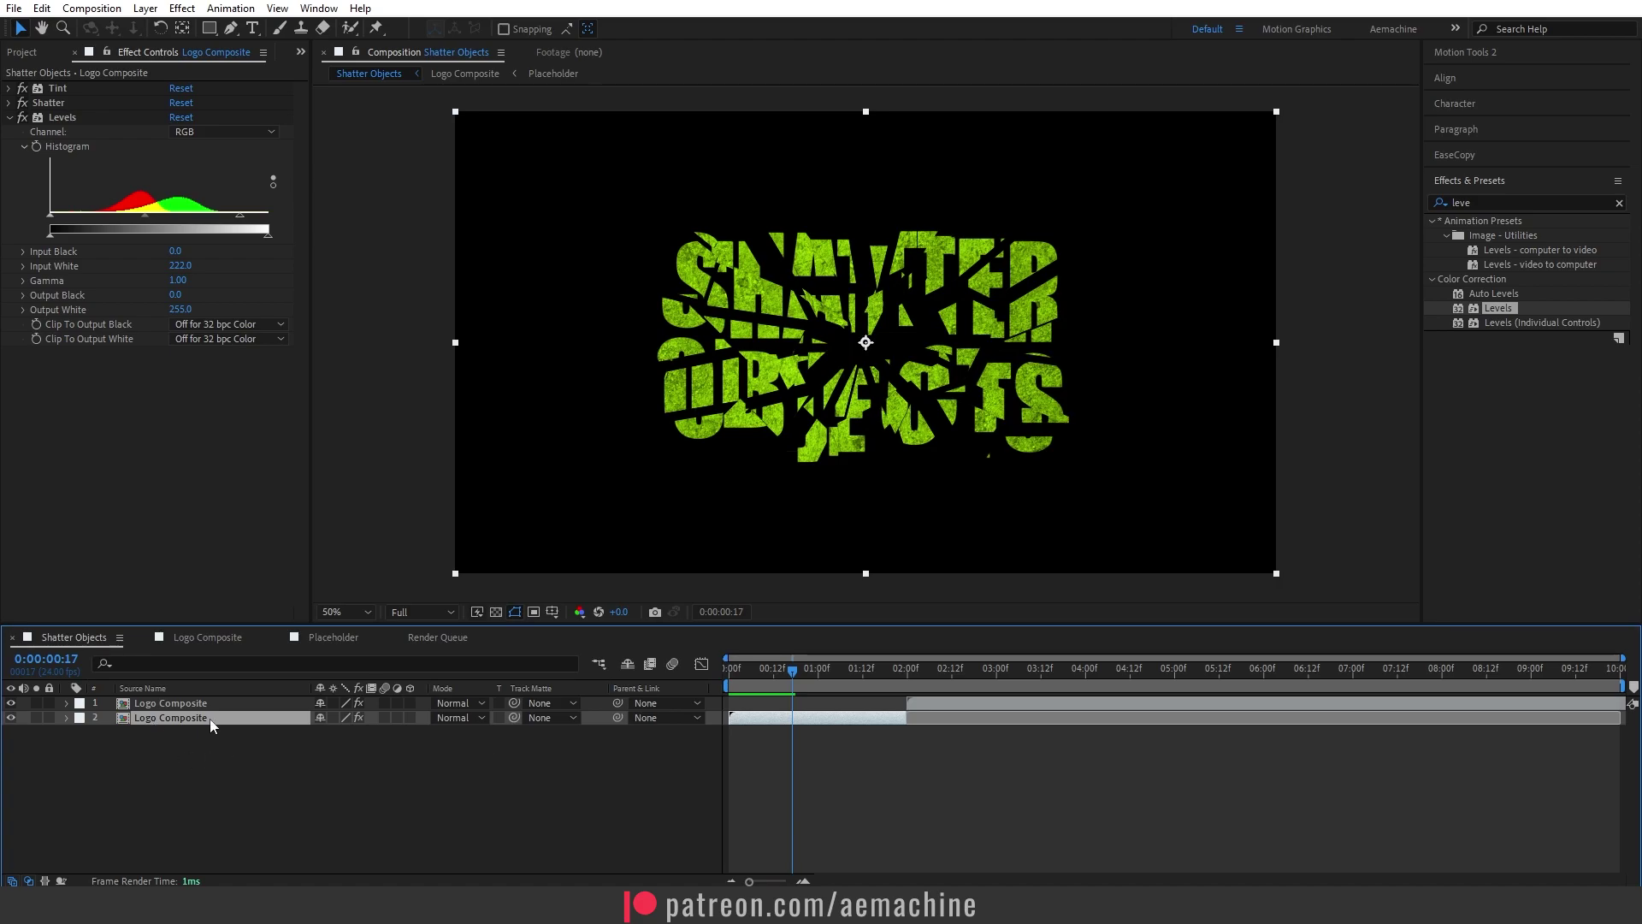
{"action": "left_click", "coordinate": [48, 104]}
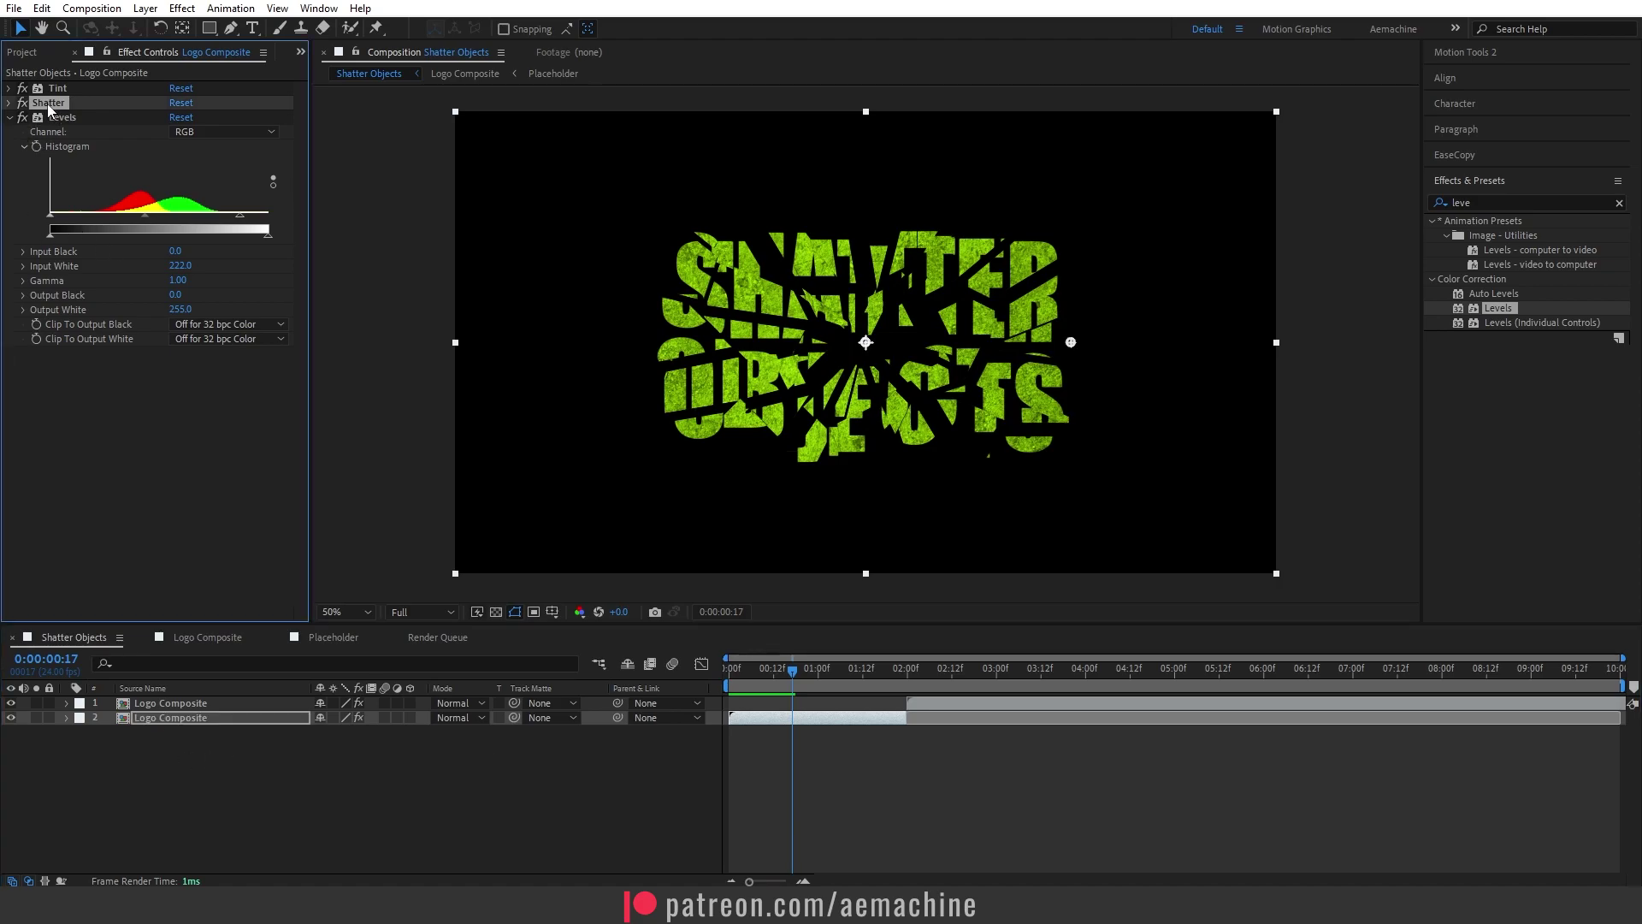
{"action": "key", "text": "Delete"}
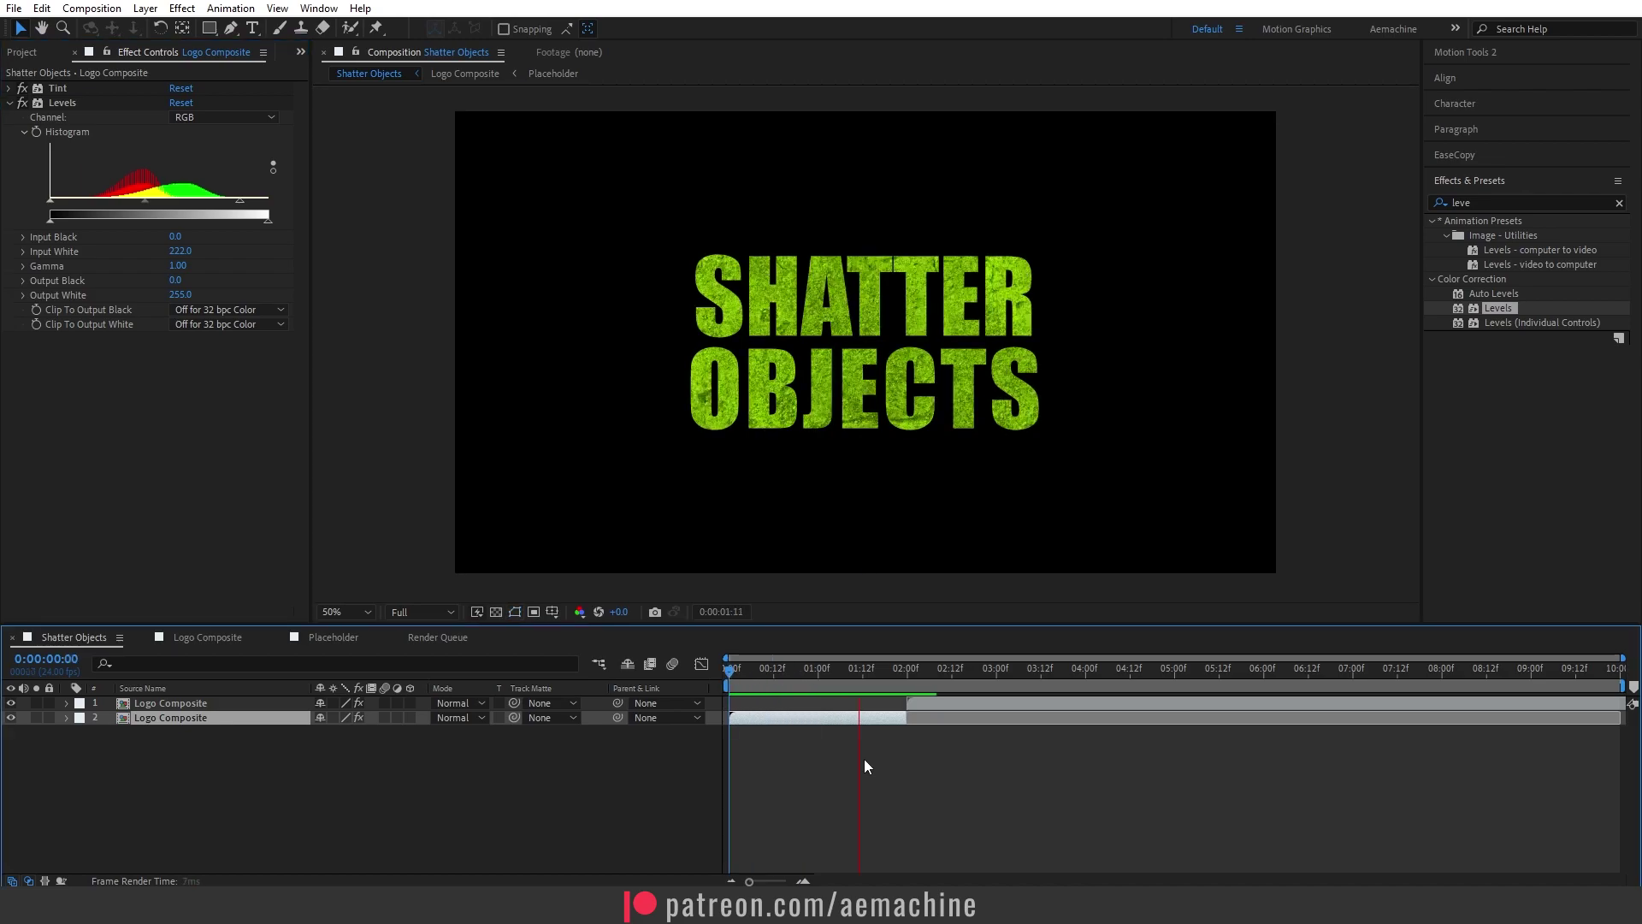
Move the cut between the two Logo Composite layers to 0:00:01:12 and preview the transition
{"action": "left_click_drag", "start_coordinate": [811, 670], "coordinate": [864, 721]}
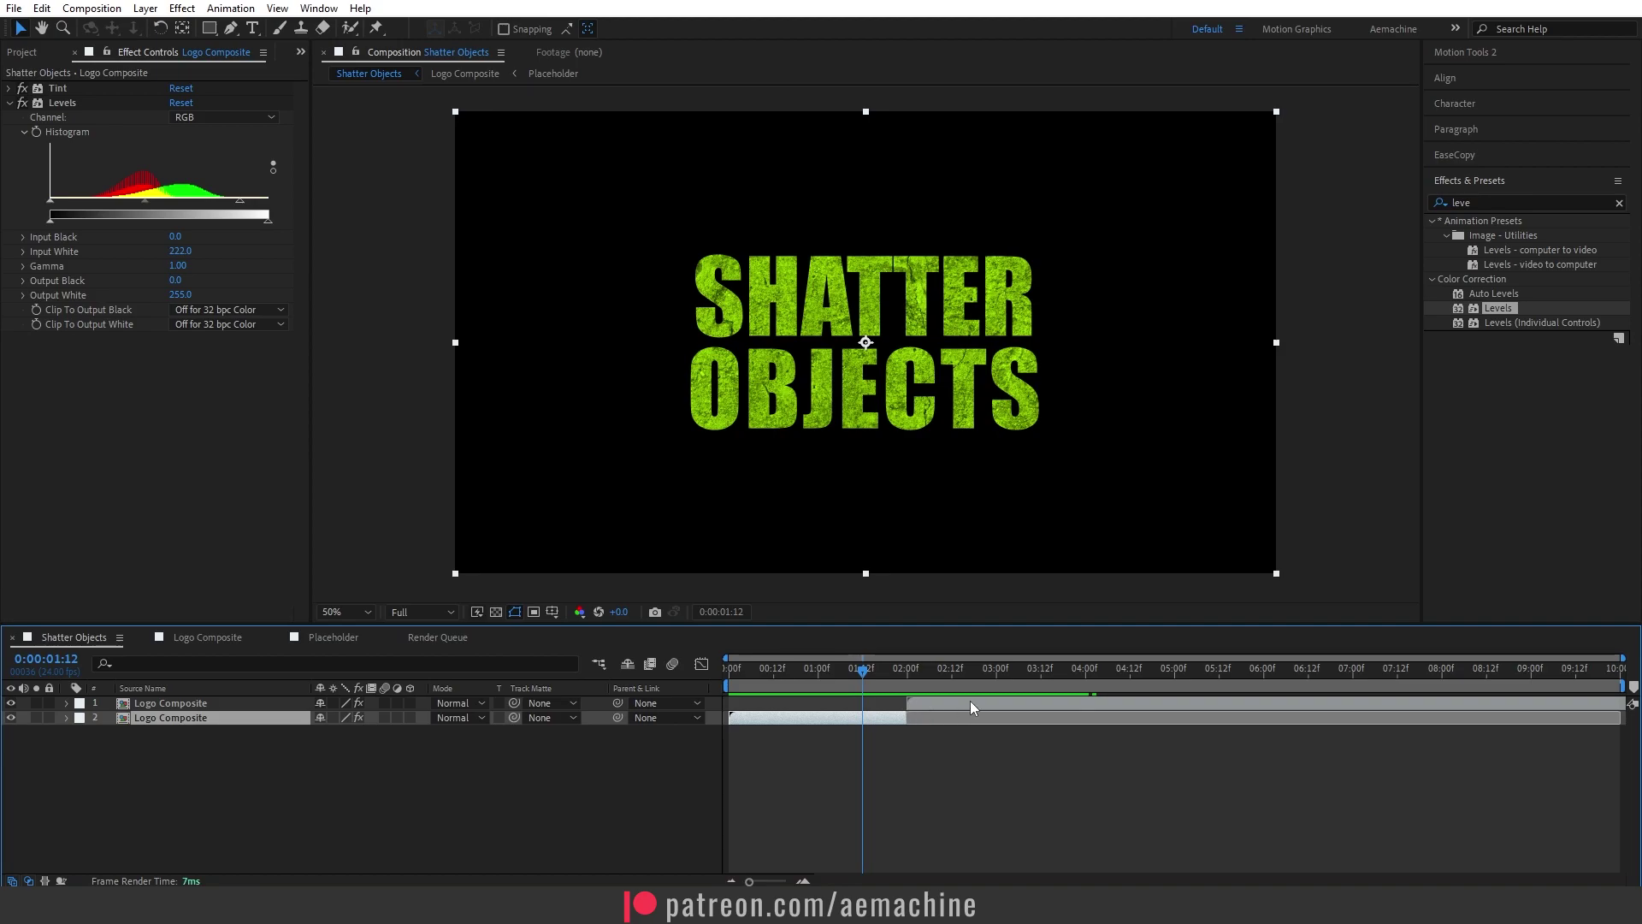
{"action": "left_click_drag", "start_coordinate": [969, 701], "coordinate": [866, 721]}
{"action": "left_click", "coordinate": [822, 676]}
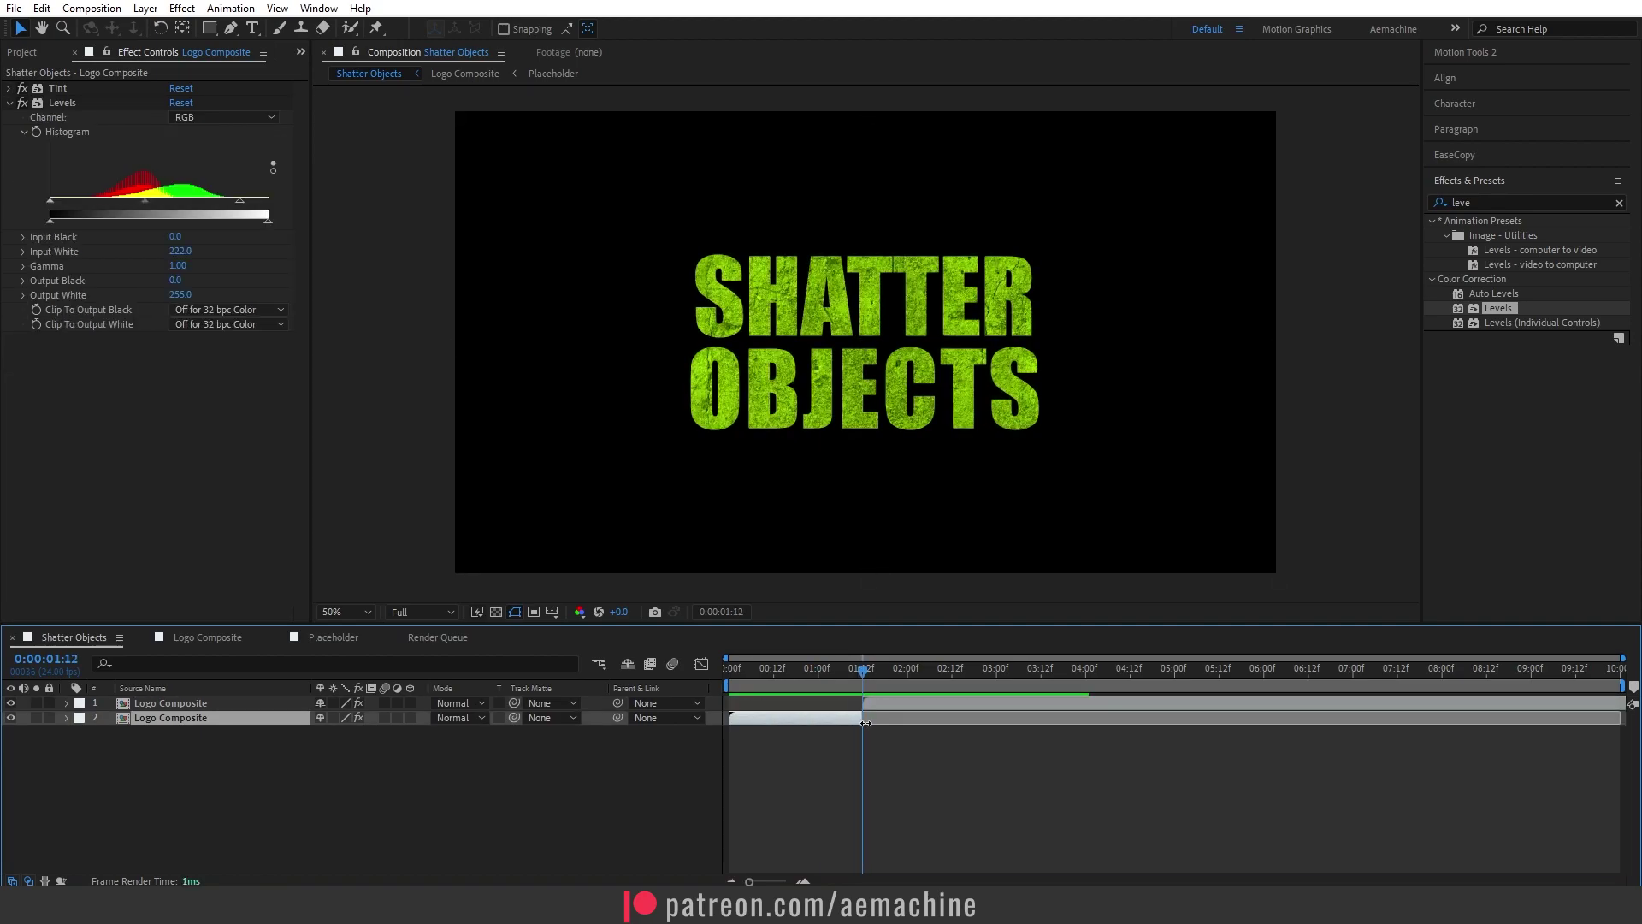
{"action": "key", "text": "space"}
{"action": "left_click", "coordinate": [466, 828]}
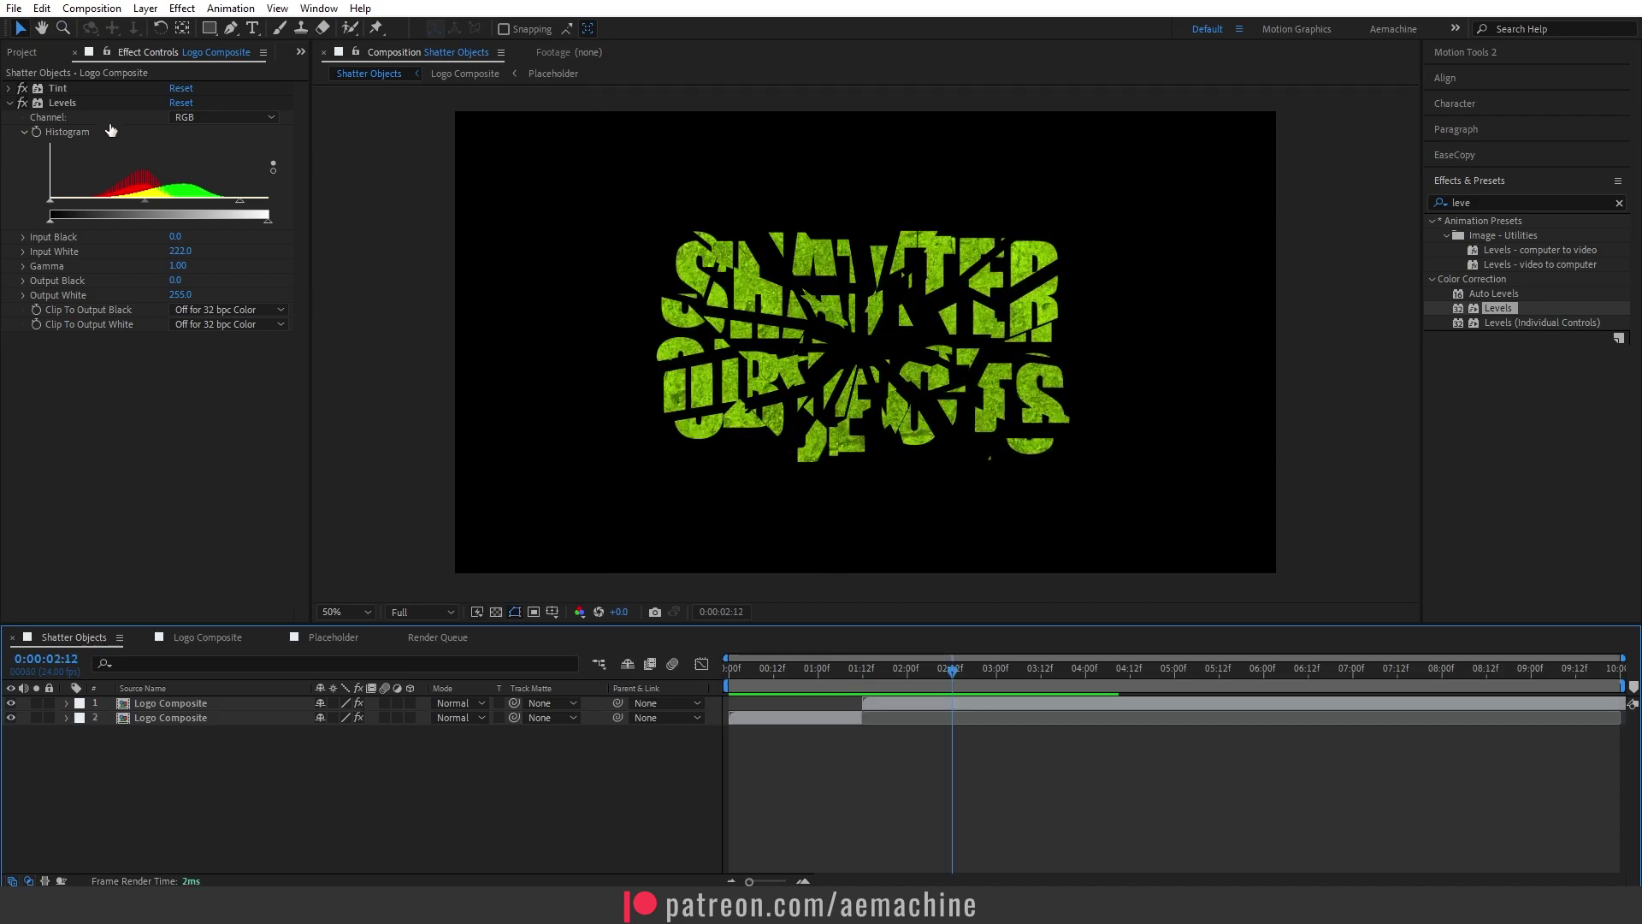
Add Dark Concrete.jpg from the Textures folder as a background beneath both Logo Composite layers
{"action": "left_click", "coordinate": [28, 55]}
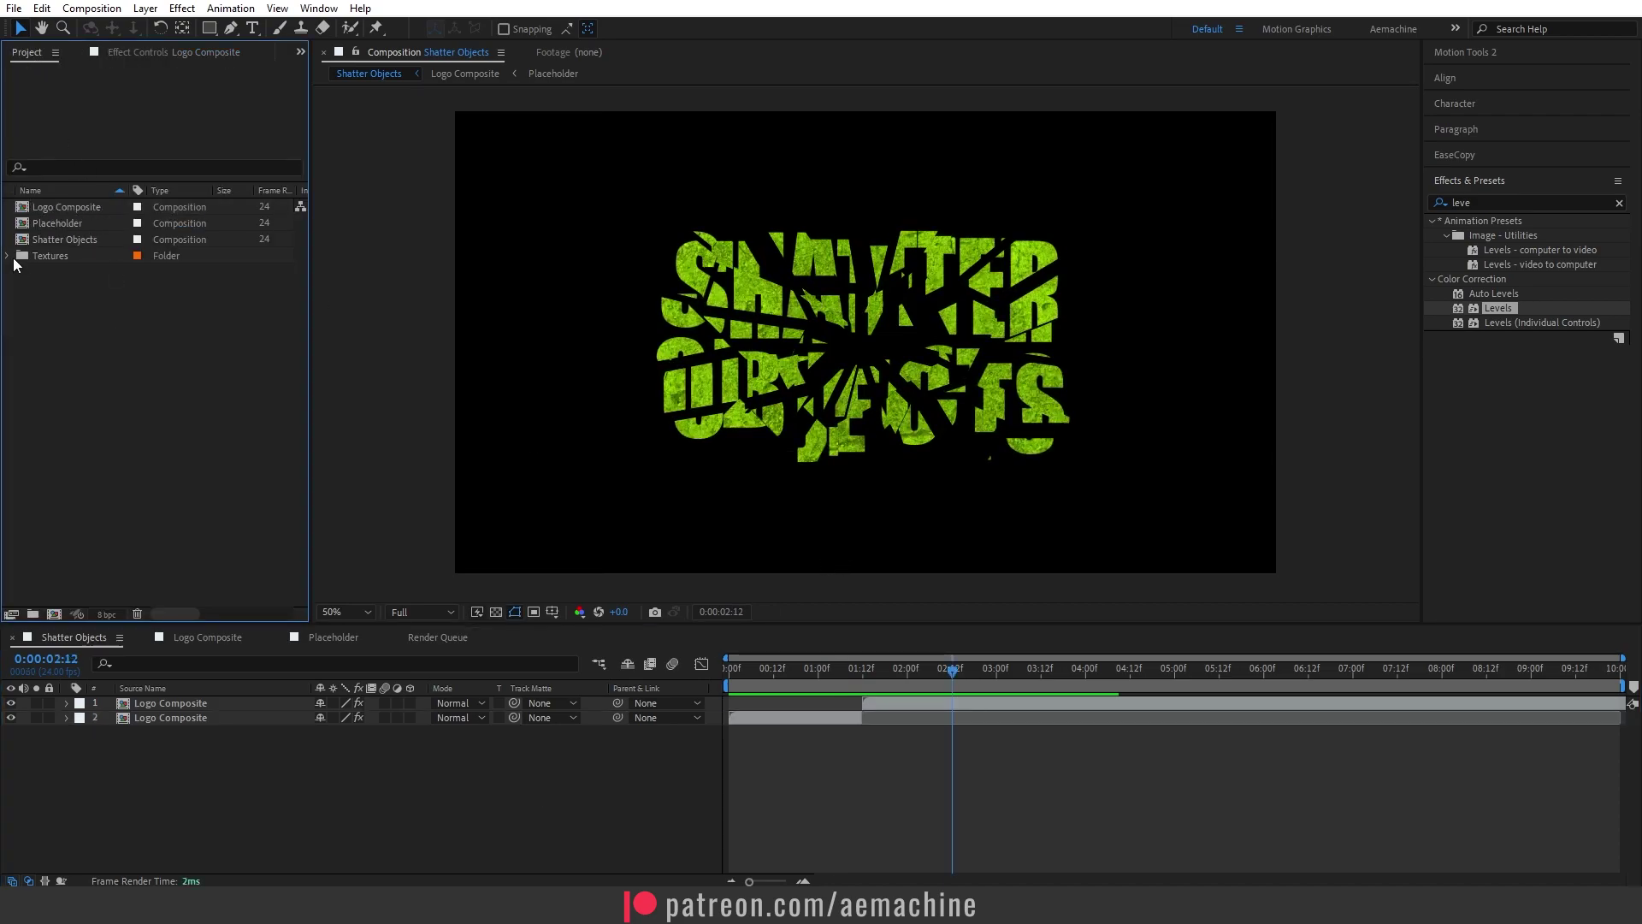
{"action": "left_click", "coordinate": [9, 256]}
{"action": "left_click", "coordinate": [90, 274]}
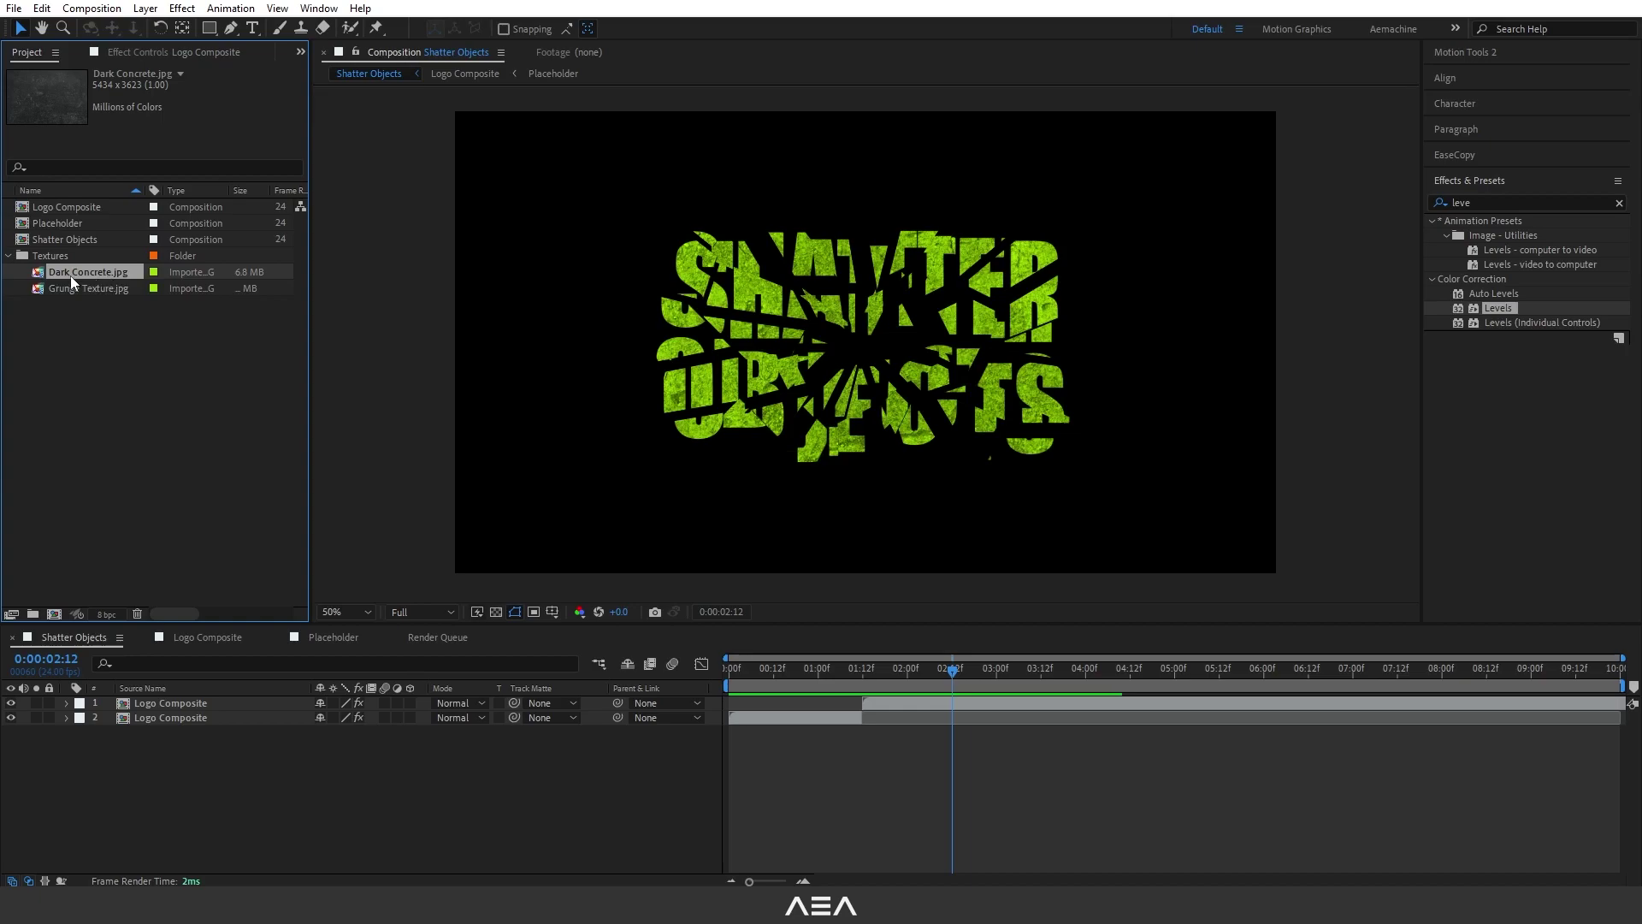
{"action": "left_click_drag", "start_coordinate": [109, 275], "coordinate": [253, 813]}
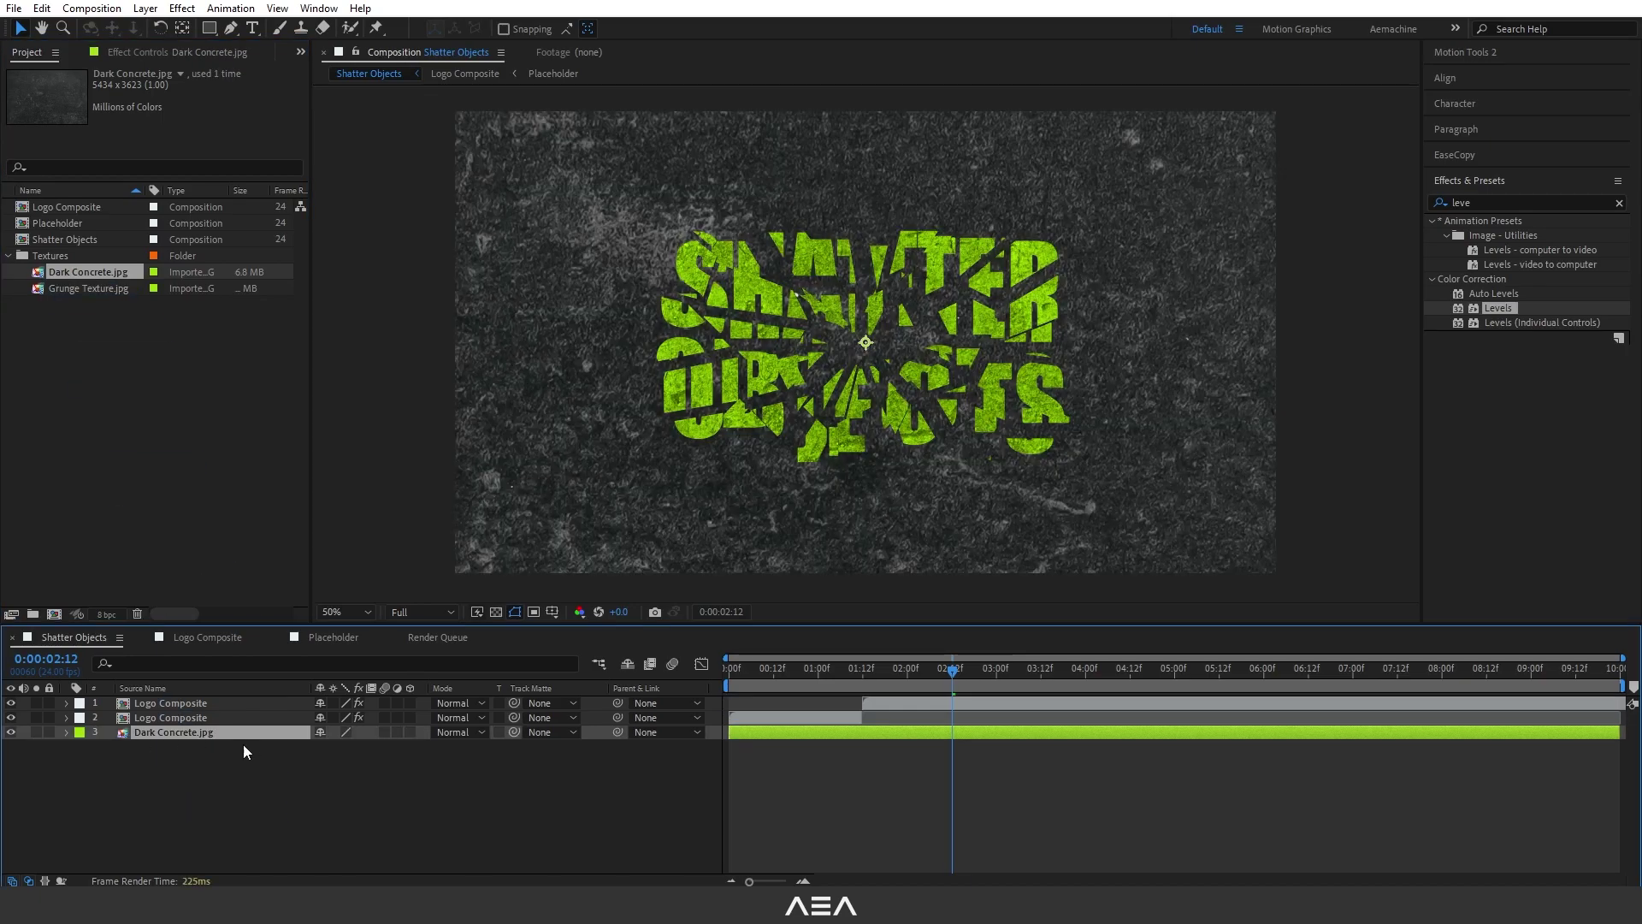
Apply Curves to the Dark Concrete.jpg layer and shape an S-curve with darker shadows and raised highlights
{"action": "left_click", "coordinate": [1492, 203]}
{"action": "type", "text": "curve"}
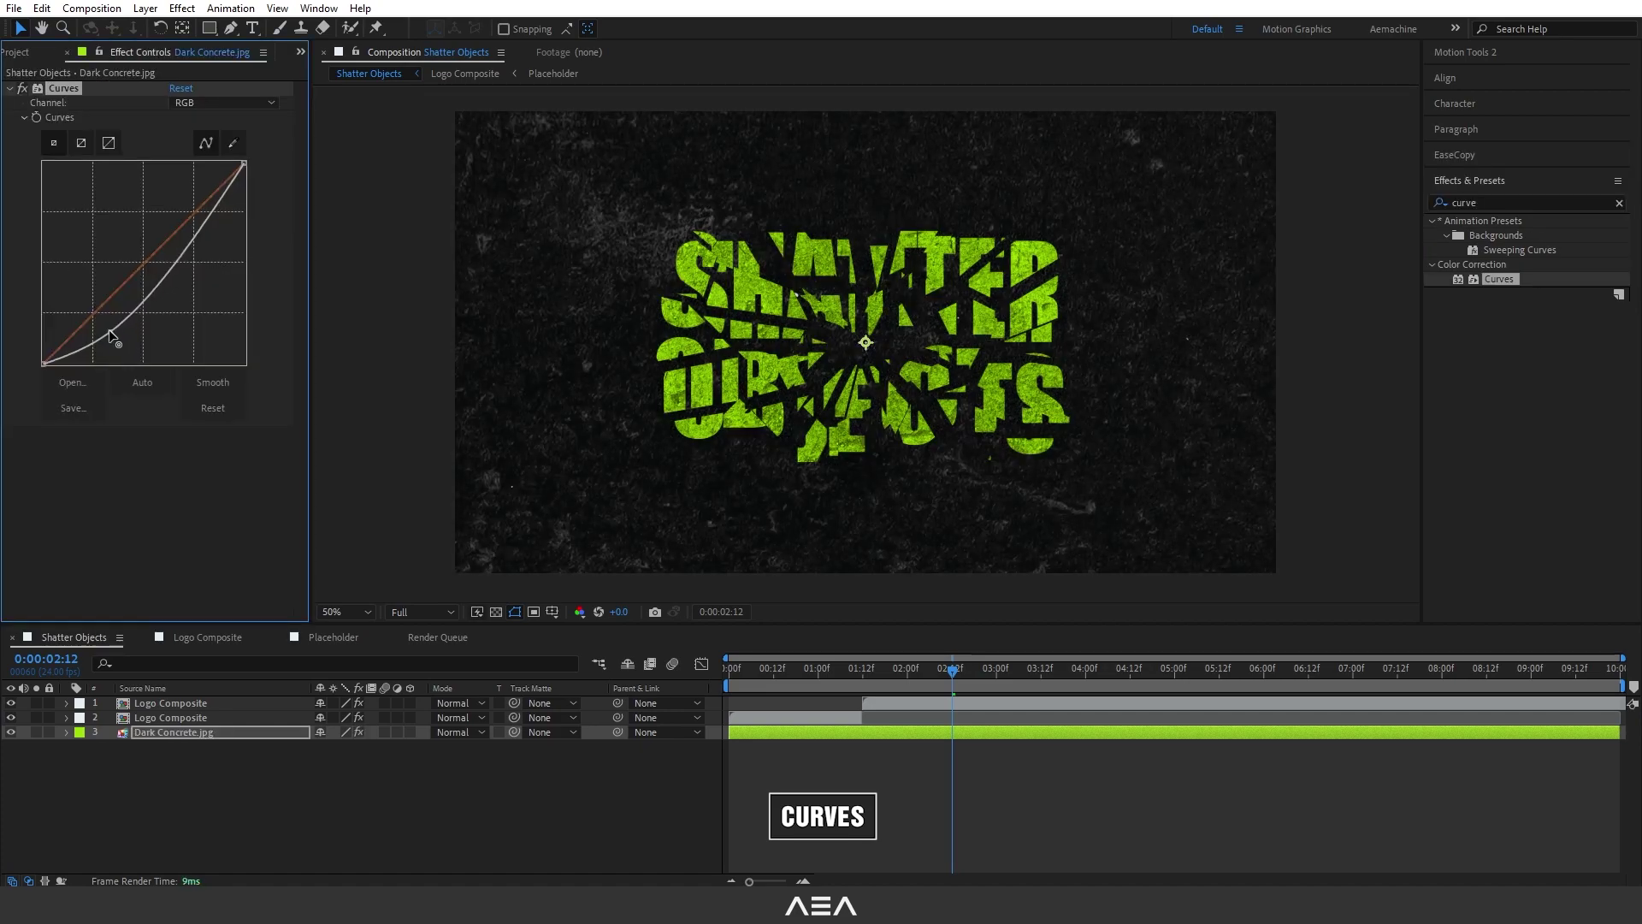
{"action": "left_click_drag", "start_coordinate": [183, 253], "coordinate": [183, 211]}
{"action": "left_click_drag", "start_coordinate": [111, 331], "coordinate": [113, 326]}
Set Position and Rotation keyframes on the Dark Concrete.jpg layer at the first frame
{"action": "left_click", "coordinate": [154, 736]}
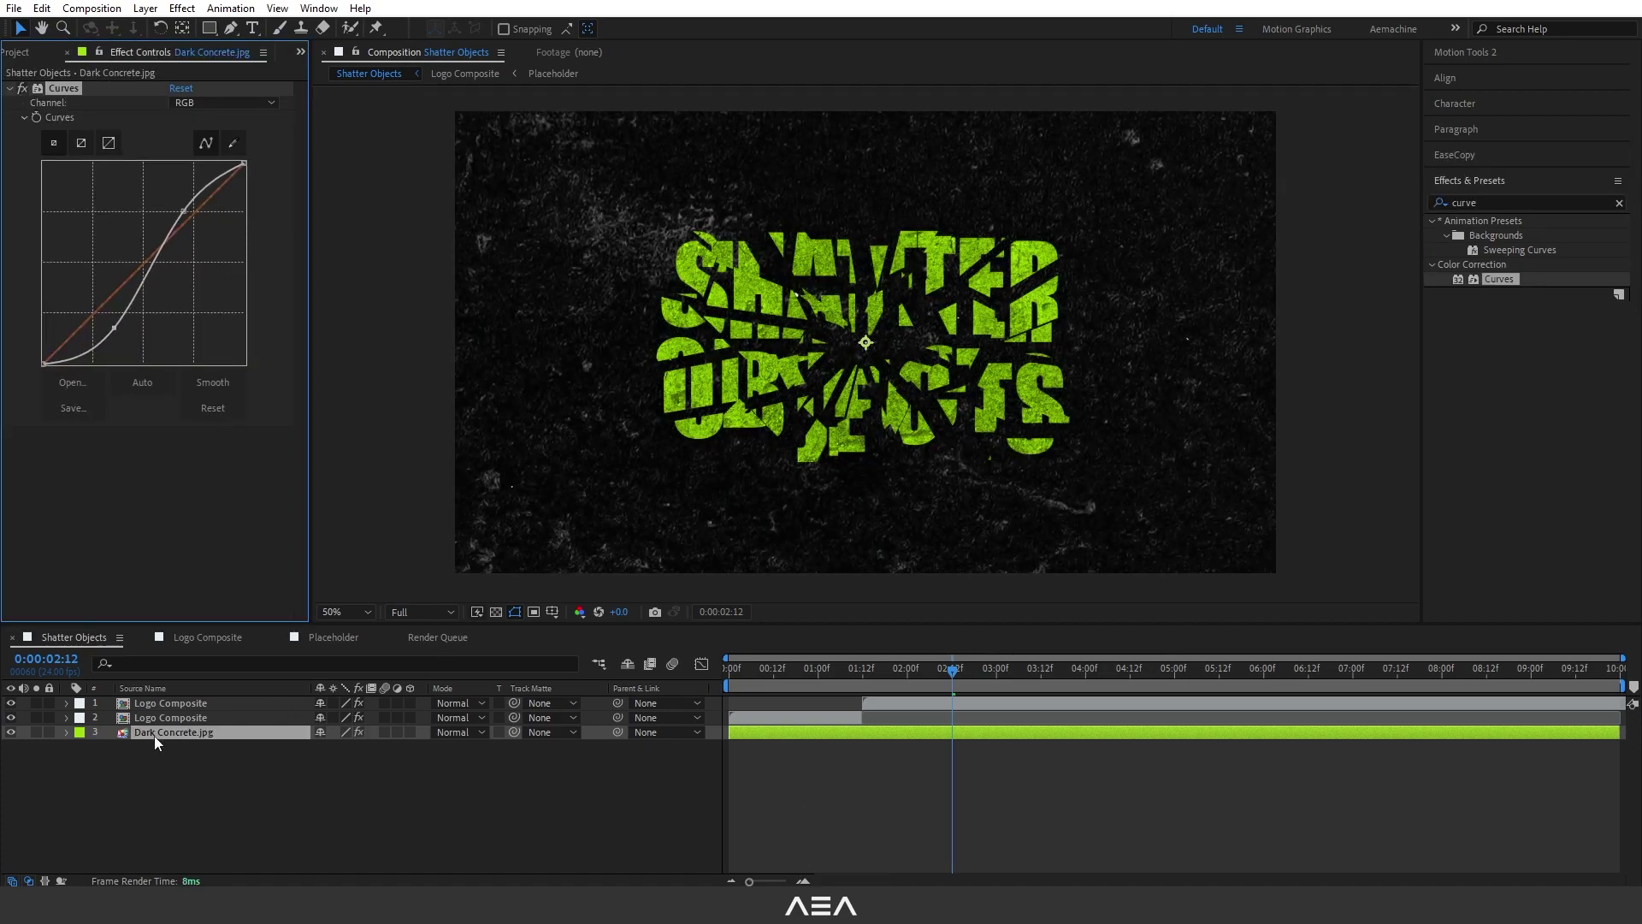
{"action": "key", "text": "Home"}
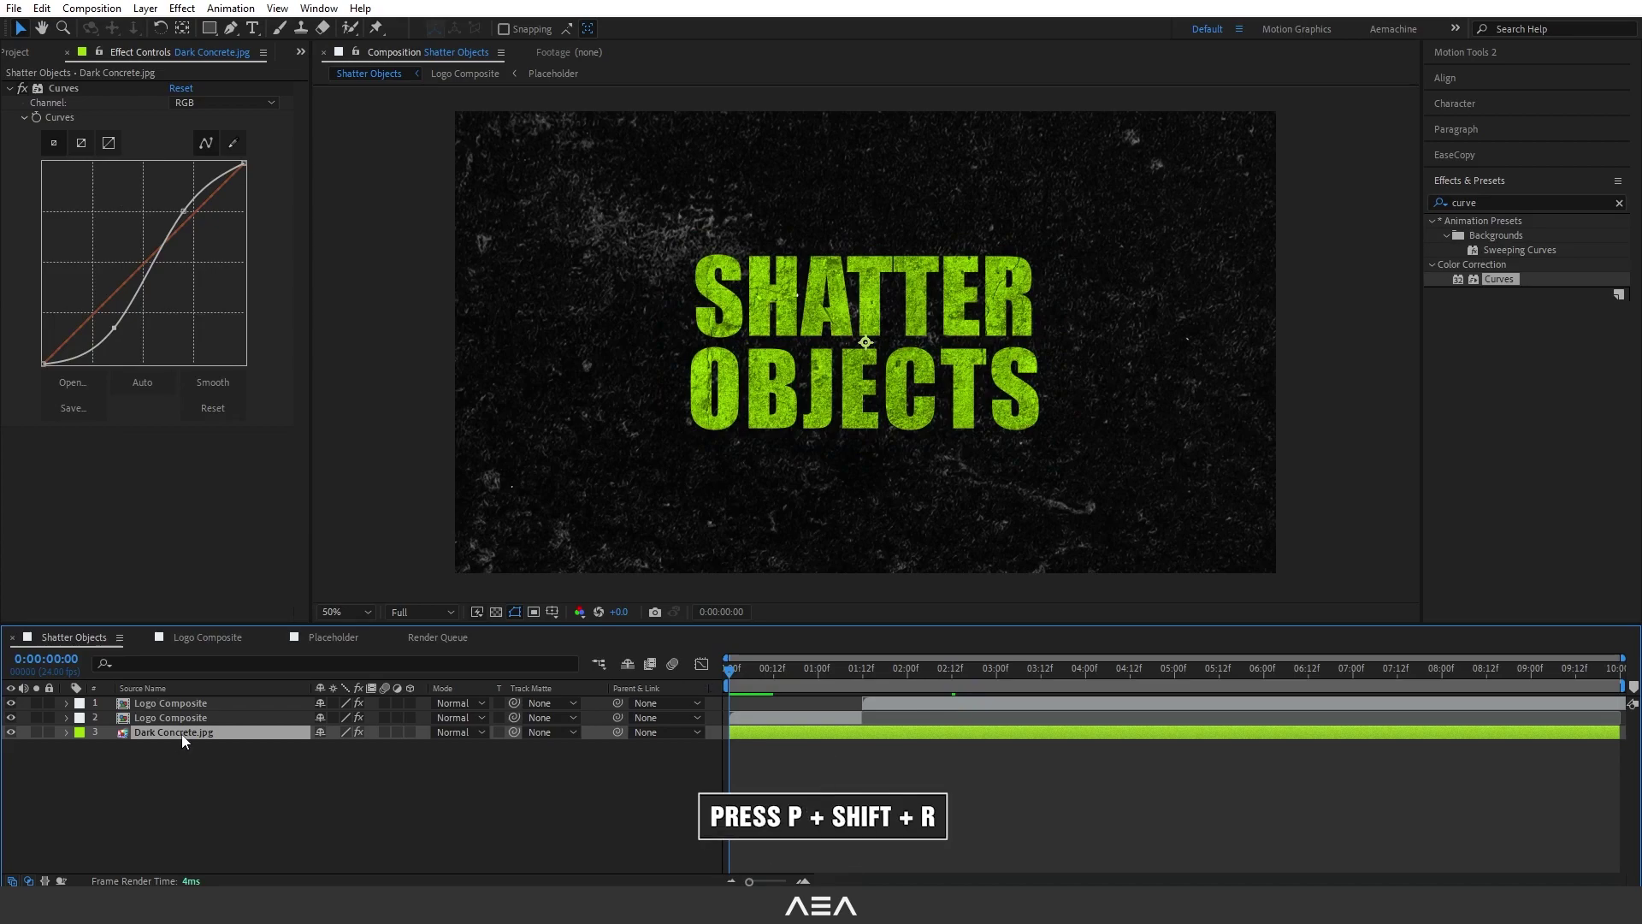
{"action": "key", "text": "p"}
{"action": "key", "text": "shift+r"}
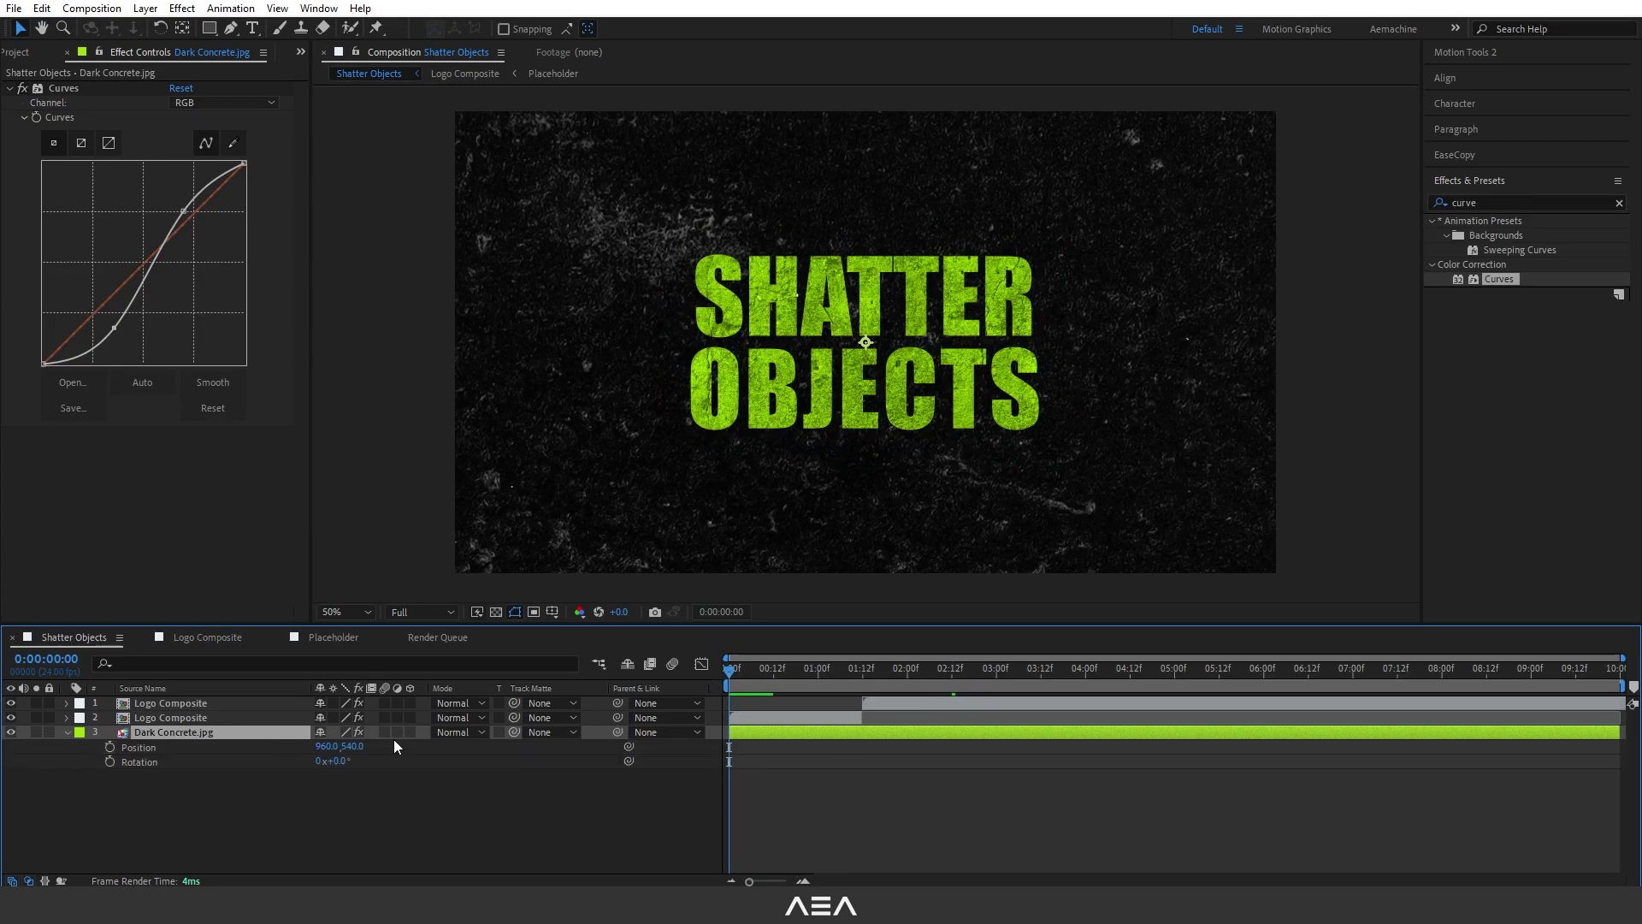
{"action": "left_click_drag", "start_coordinate": [111, 748], "coordinate": [112, 762]}
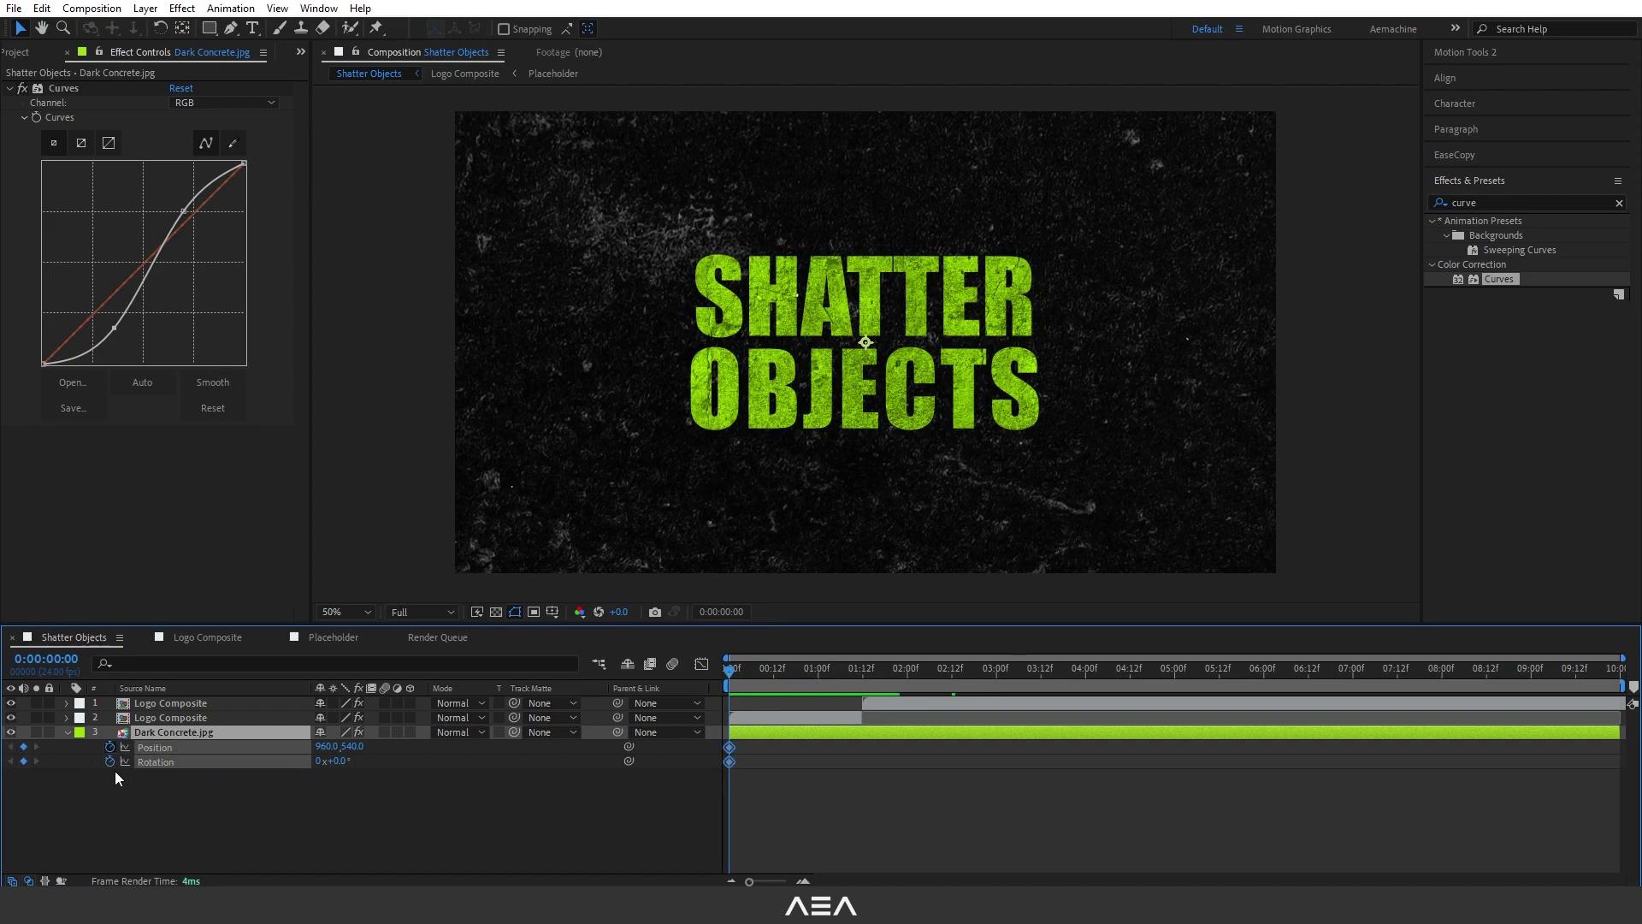
At 0:00:00:12, move the Dark Concrete.jpg layer to about 2056, -148 and set its Rotation to about -22°
{"action": "scroll", "coordinate": [1005, 463], "scroll_direction": "down", "scroll_amount": 3}
{"action": "left_click_drag", "start_coordinate": [757, 681], "coordinate": [773, 681]}
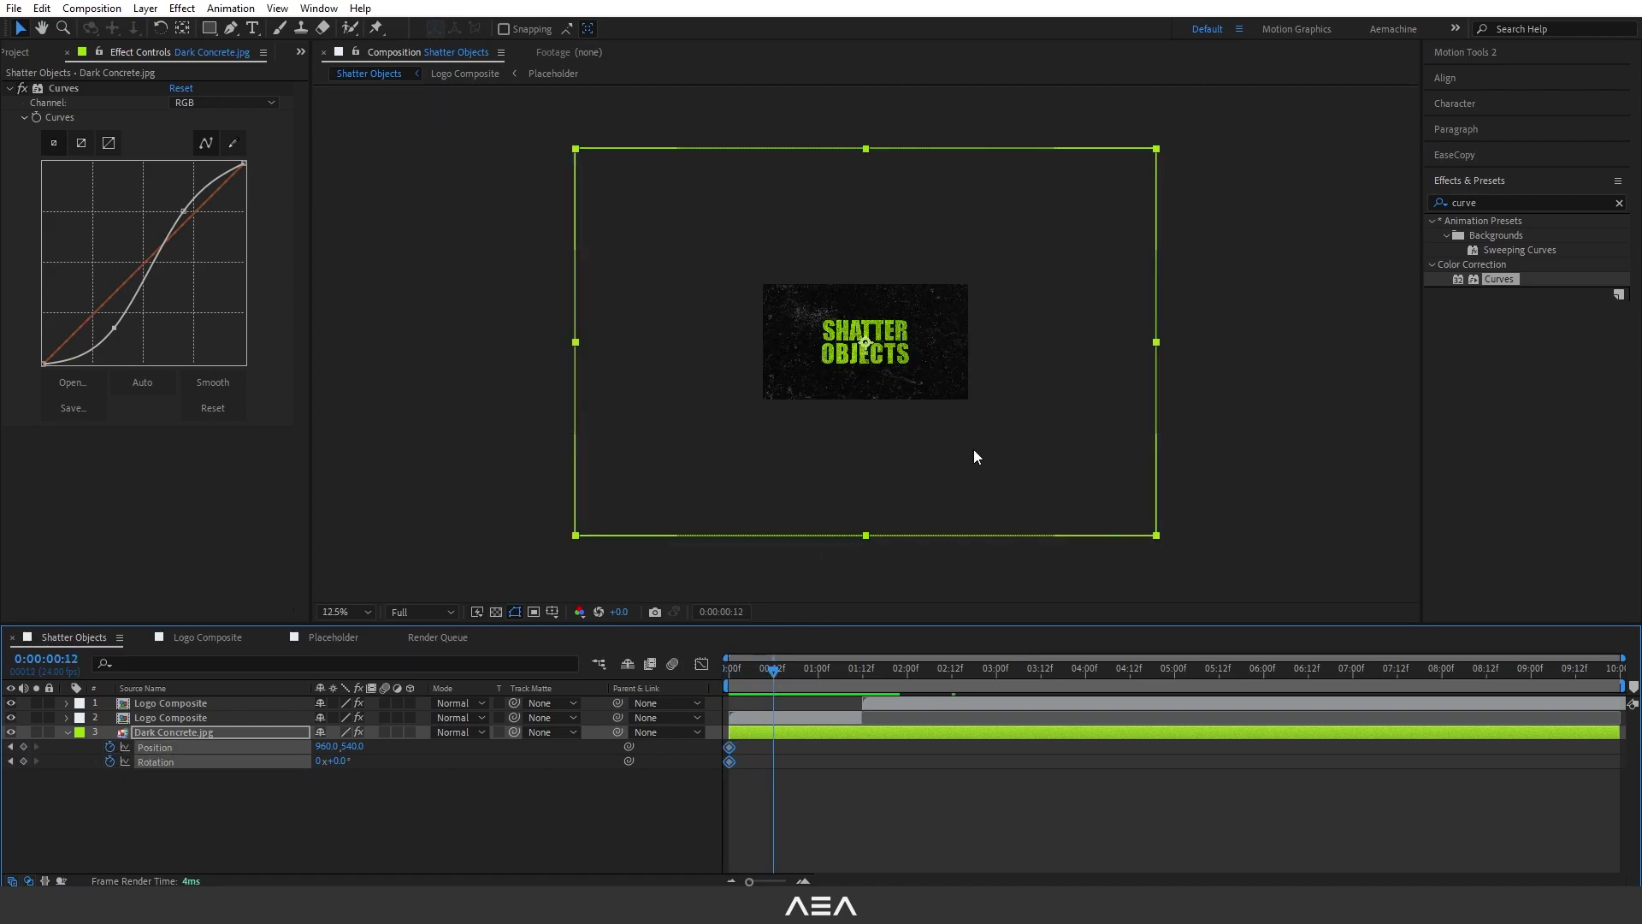
{"action": "left_click_drag", "start_coordinate": [974, 449], "coordinate": [1045, 402]}
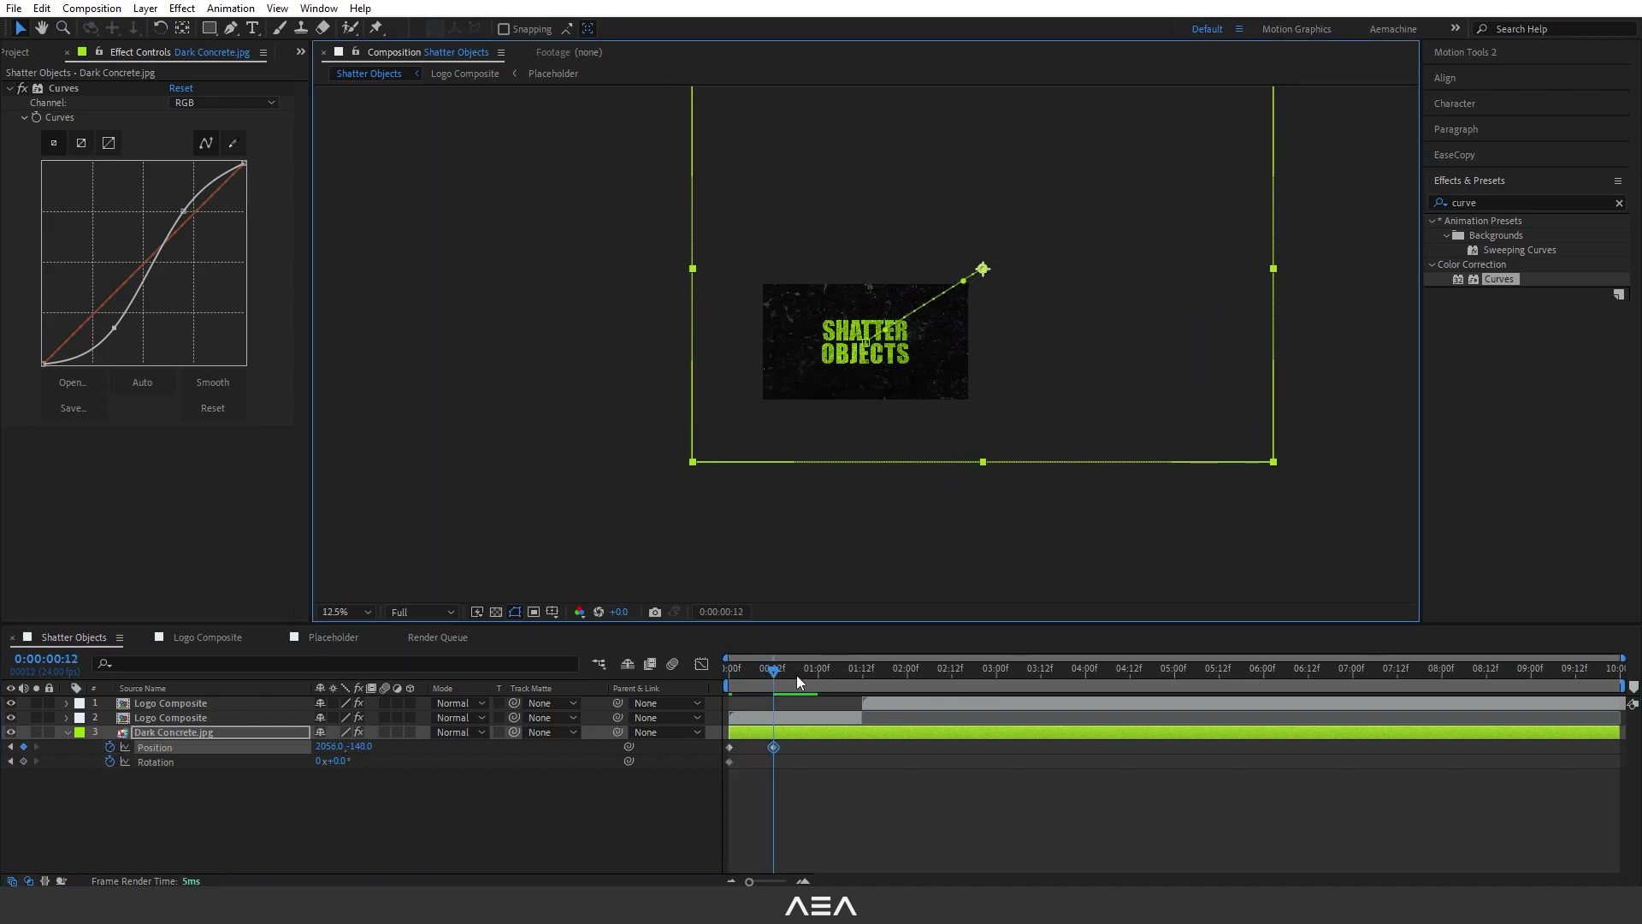
{"action": "left_click_drag", "start_coordinate": [342, 762], "coordinate": [323, 762]}
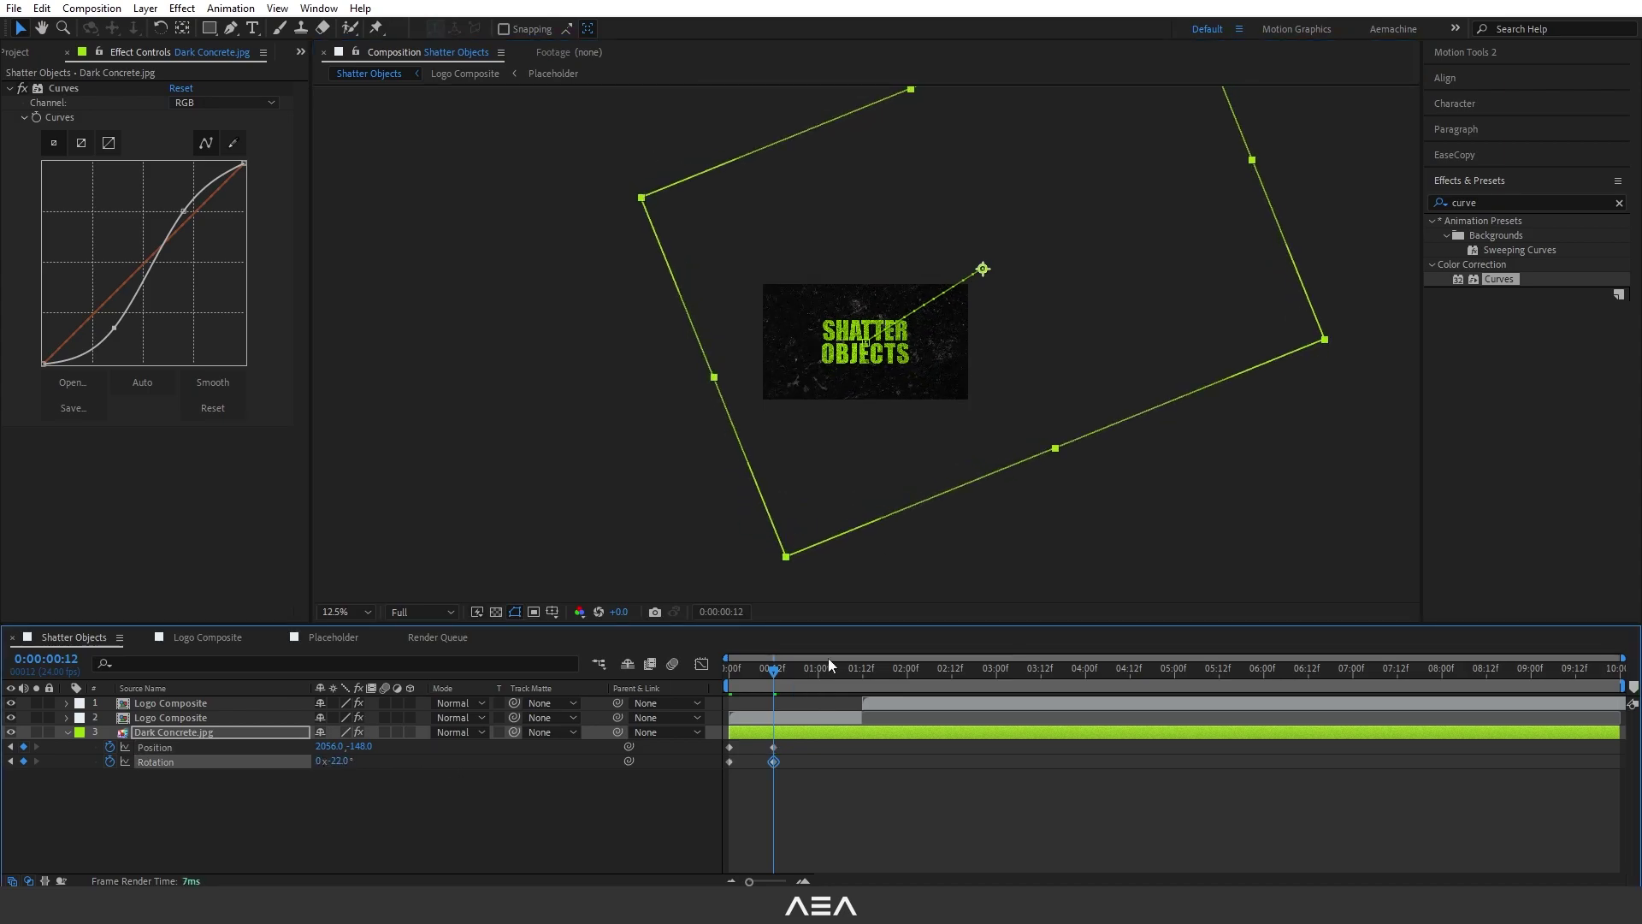
Keep repositioning and rotating Dark Concrete.jpg every 12 frames through 0:00:02:12, and paste its first Position and Rotation keyframes at 0:00:03:00
{"action": "left_click_drag", "start_coordinate": [767, 675], "coordinate": [814, 682]}
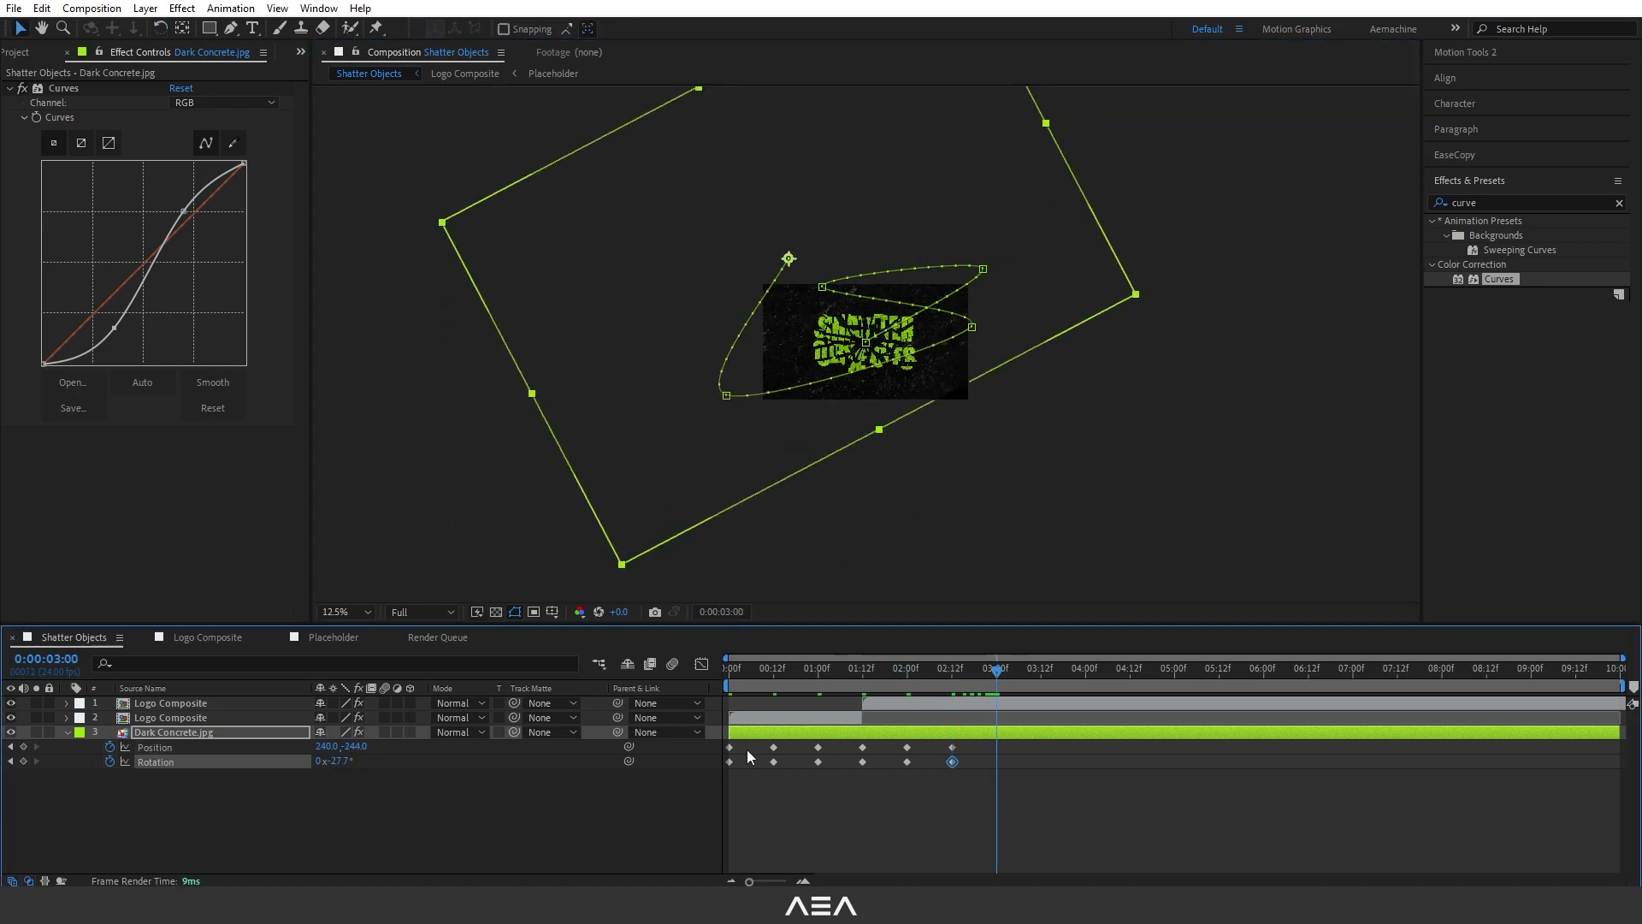
{"action": "left_click_drag", "start_coordinate": [747, 750], "coordinate": [703, 772]}
{"action": "key", "text": "ctrl+c"}
{"action": "key", "text": "ctrl+v"}
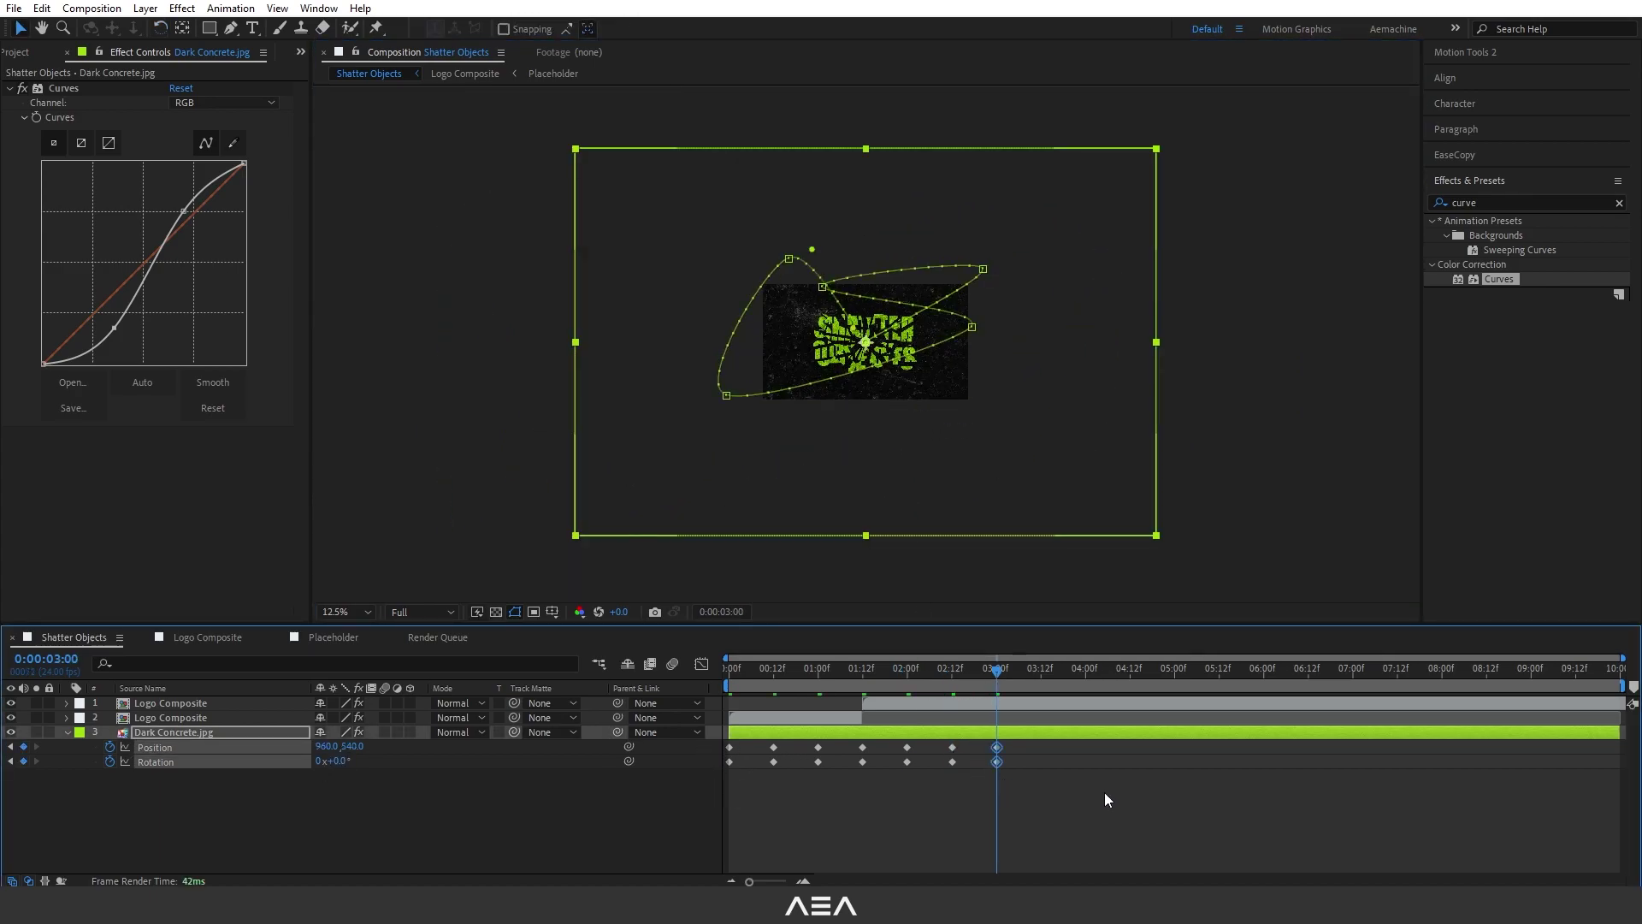
Convert all Position and Rotation keyframes of the Dark Concrete.jpg layer to hold keyframes
{"action": "left_click_drag", "start_coordinate": [1104, 792], "coordinate": [690, 742]}
{"action": "left_click", "coordinate": [818, 761], "text": "ctrl+alt"}
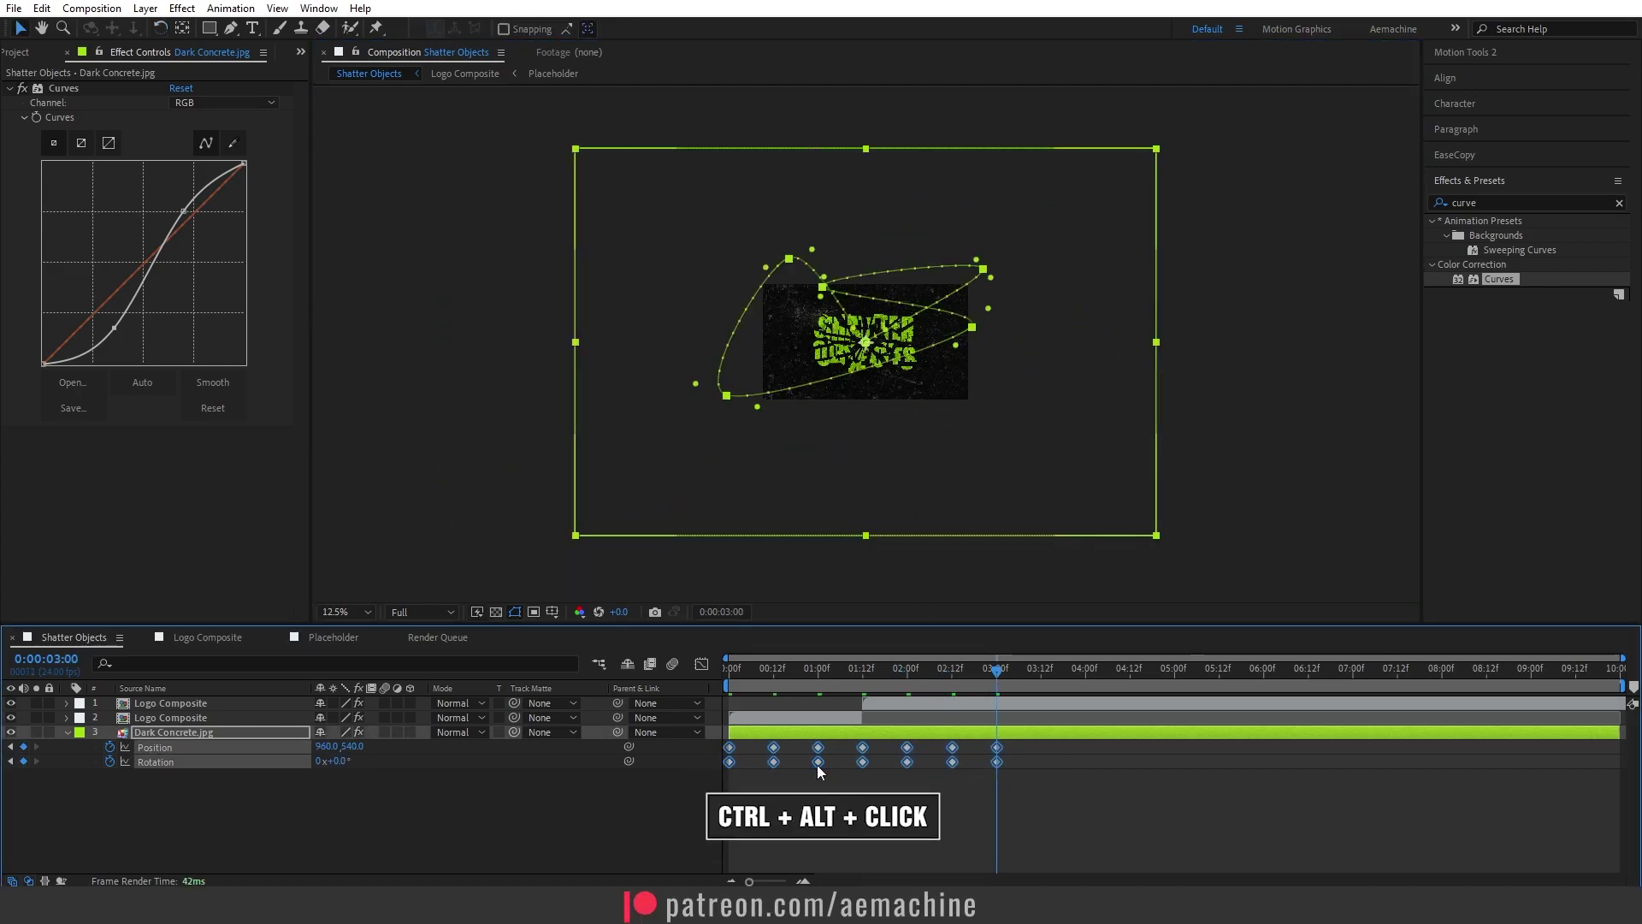
{"action": "left_click", "coordinate": [818, 763], "text": "ctrl+alt"}
{"action": "left_click", "coordinate": [830, 812]}
Add a loopOut() expression to Dark Concrete.jpg's Position, copy it to Rotation, and preview from the first frame
{"action": "scroll", "coordinate": [953, 420], "scroll_direction": "up", "scroll_amount": 1}
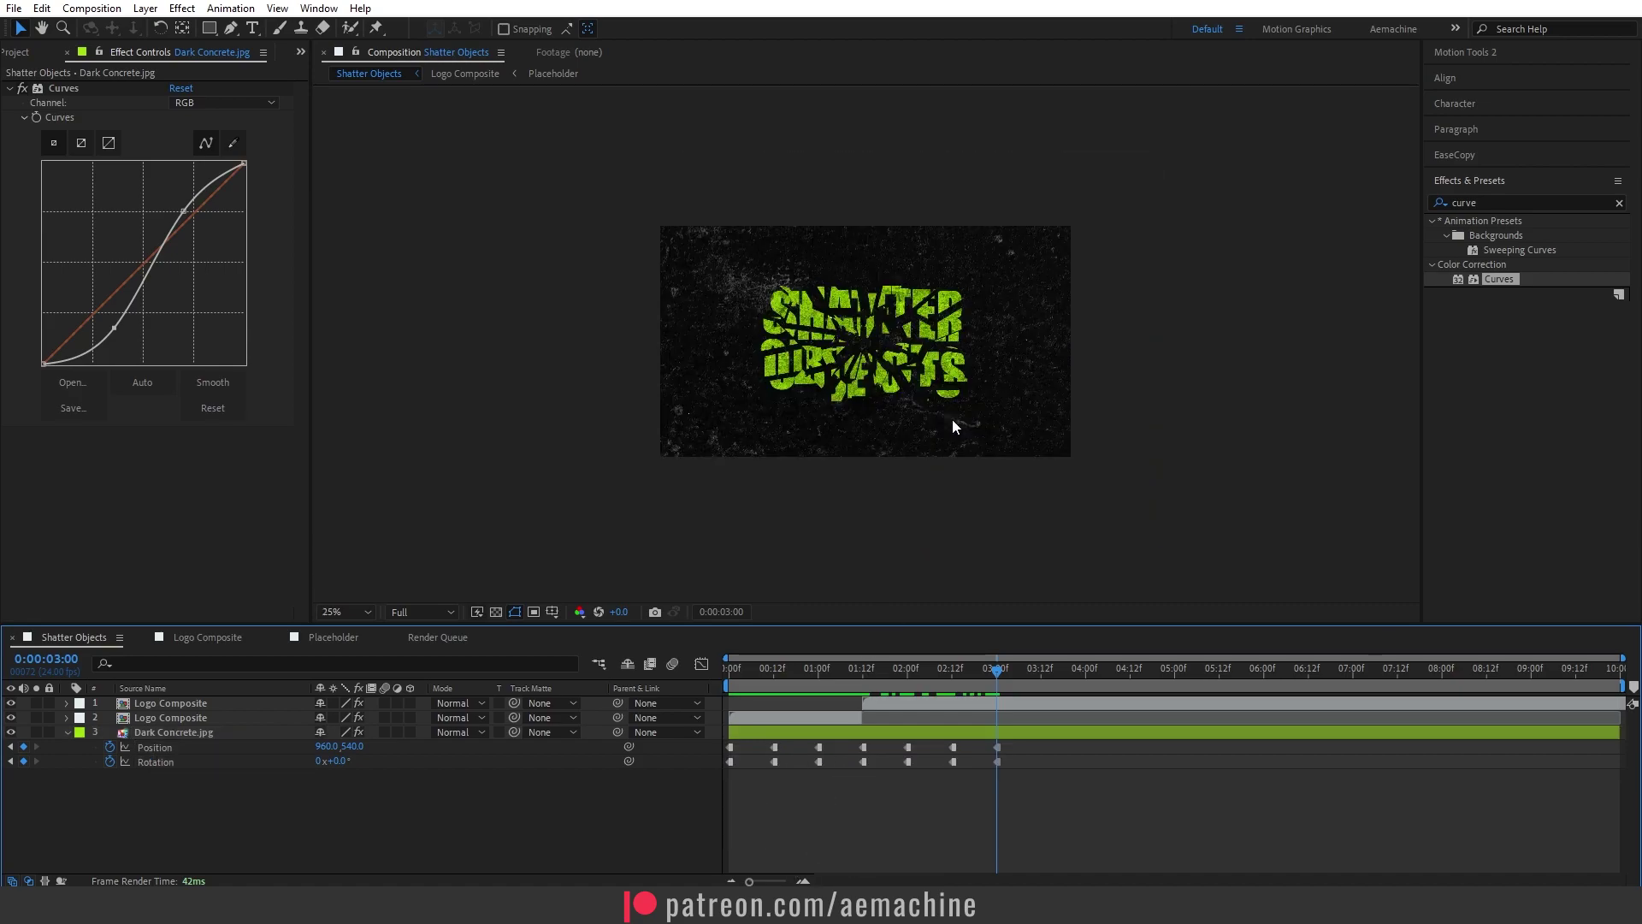
{"action": "key", "text": "period"}
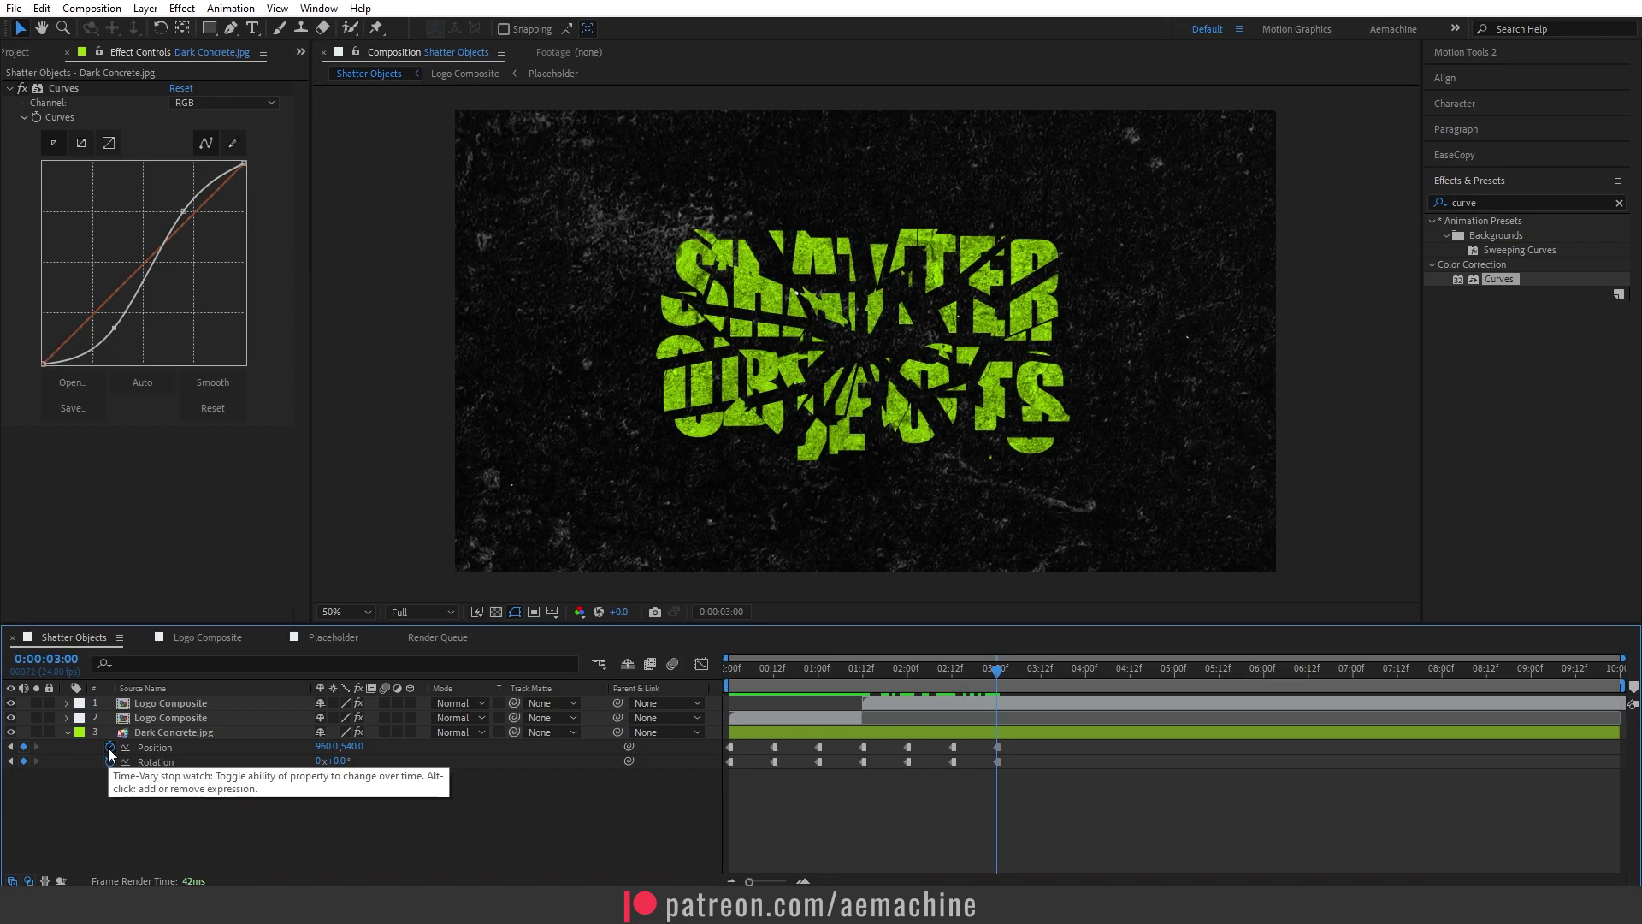
{"action": "left_click", "coordinate": [109, 747], "text": "alt"}
{"action": "type", "text": "loopOut()"}
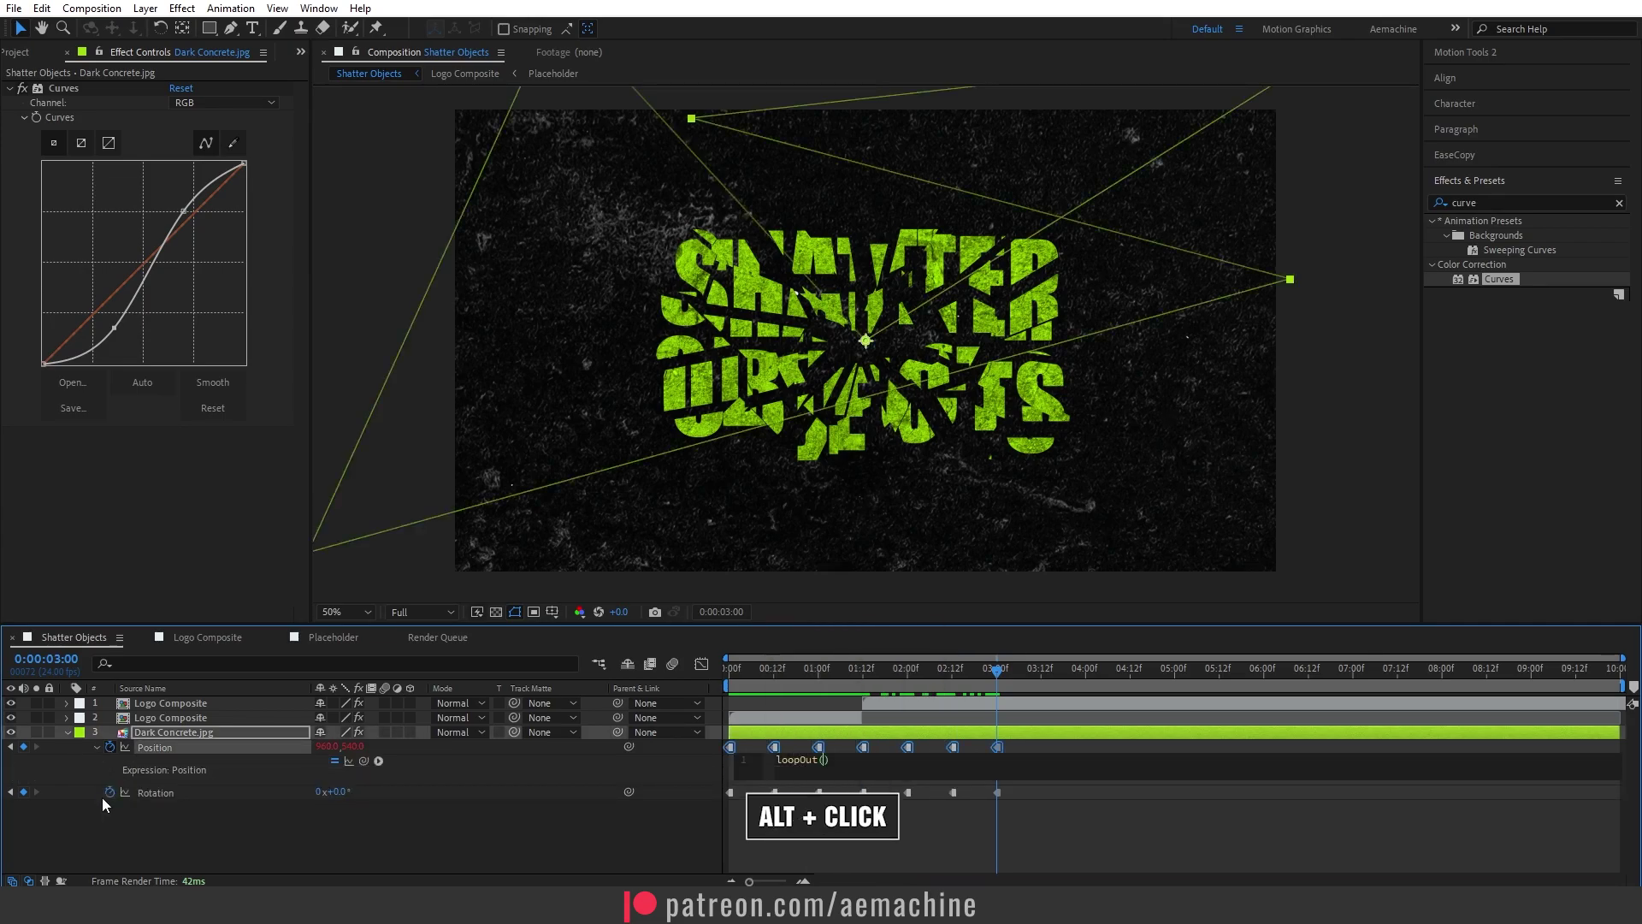
{"action": "left_click", "coordinate": [104, 810]}
{"action": "right_click", "coordinate": [159, 751]}
{"action": "left_click", "coordinate": [194, 680]}
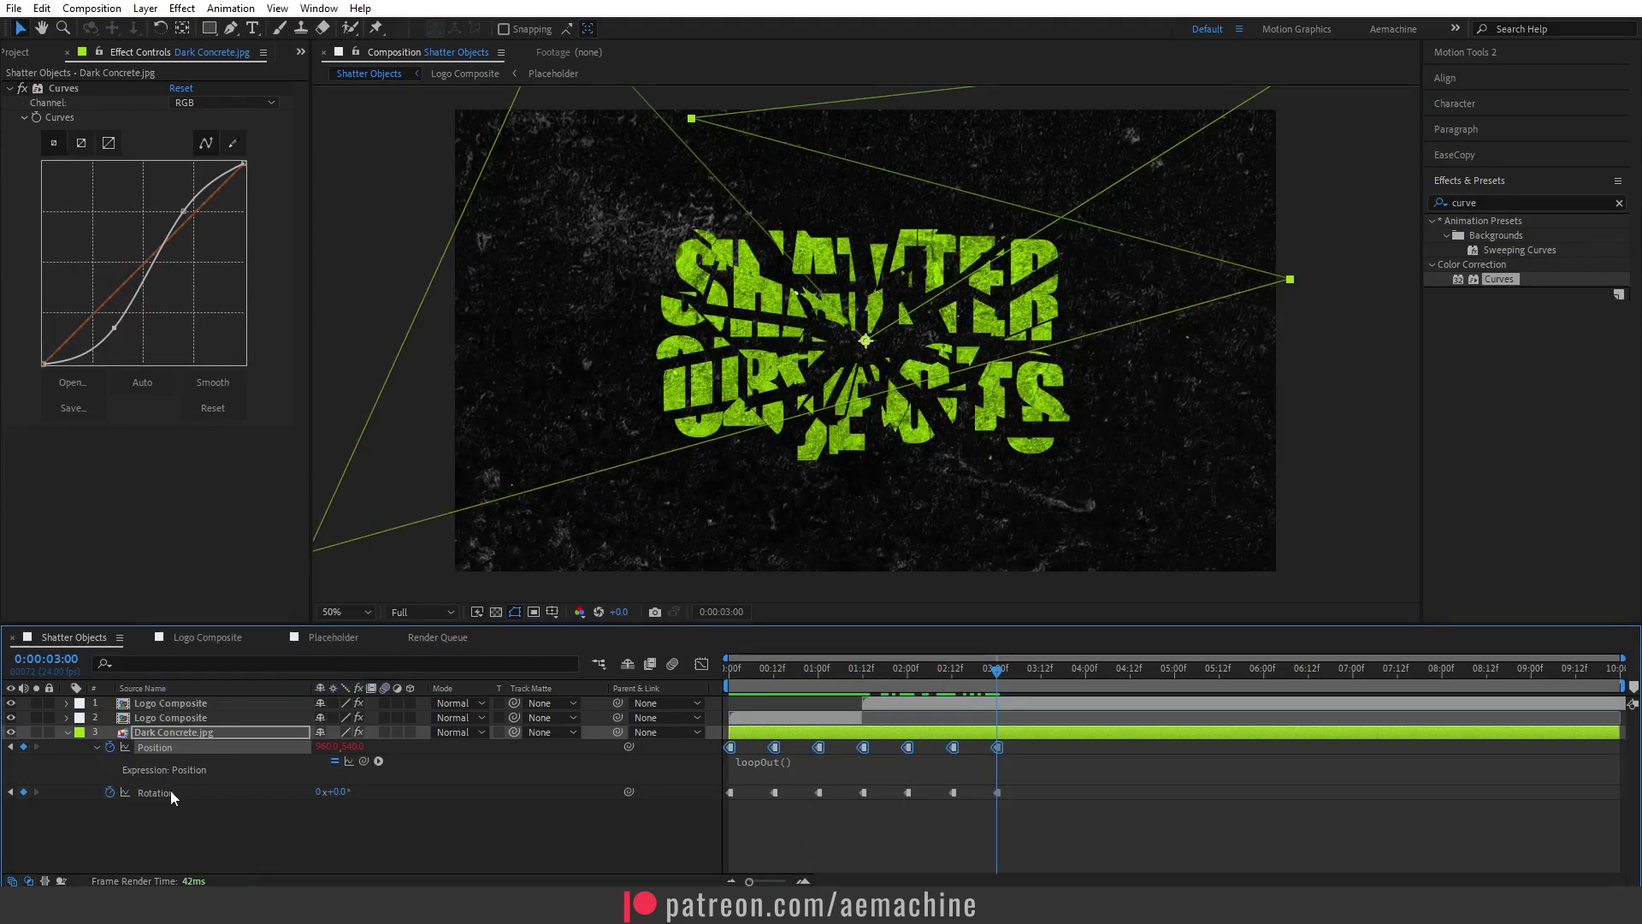
{"action": "left_click", "coordinate": [171, 791]}
{"action": "left_click", "coordinate": [730, 673]}
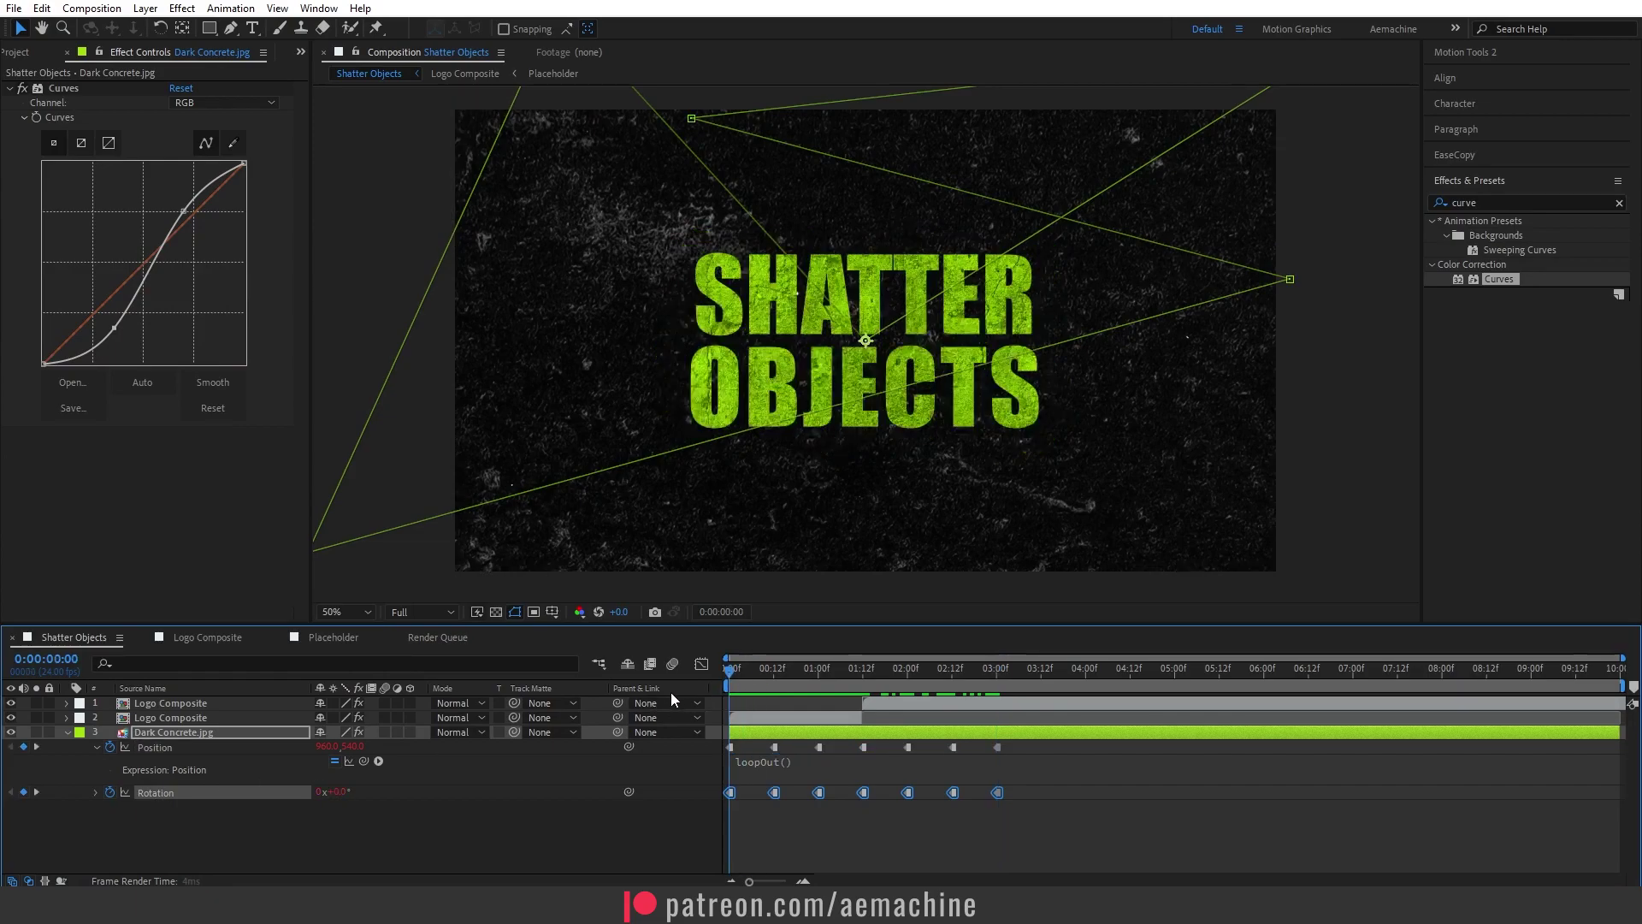
{"action": "key", "text": "space"}
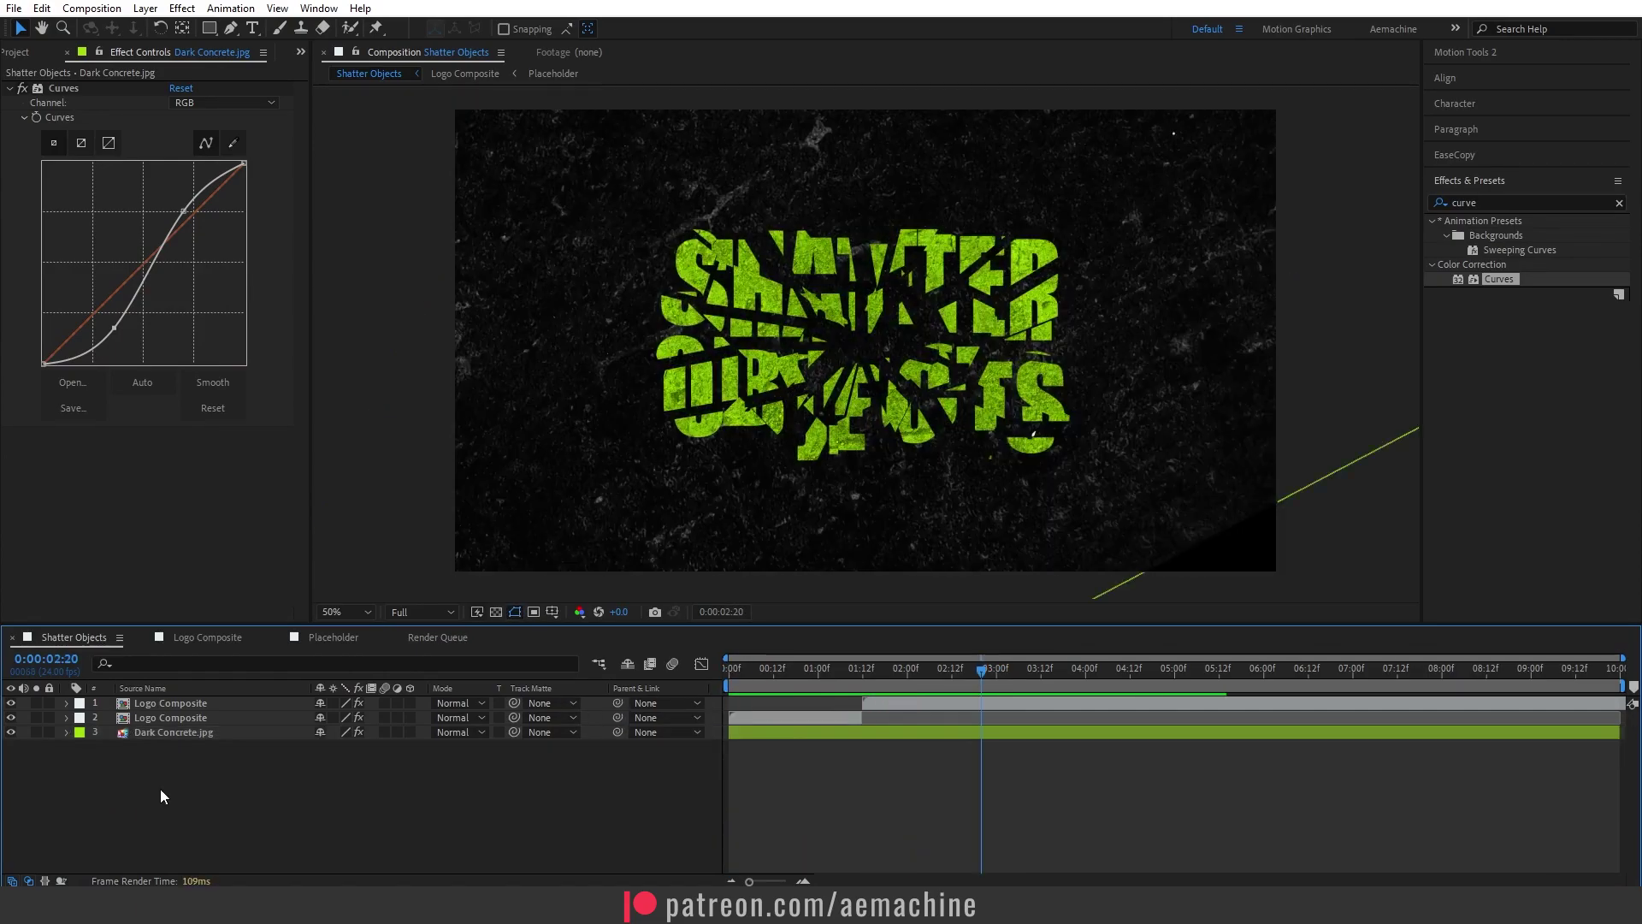
Create an adjustment layer above all the other layers and rename it FX
{"action": "right_click", "coordinate": [112, 778]}
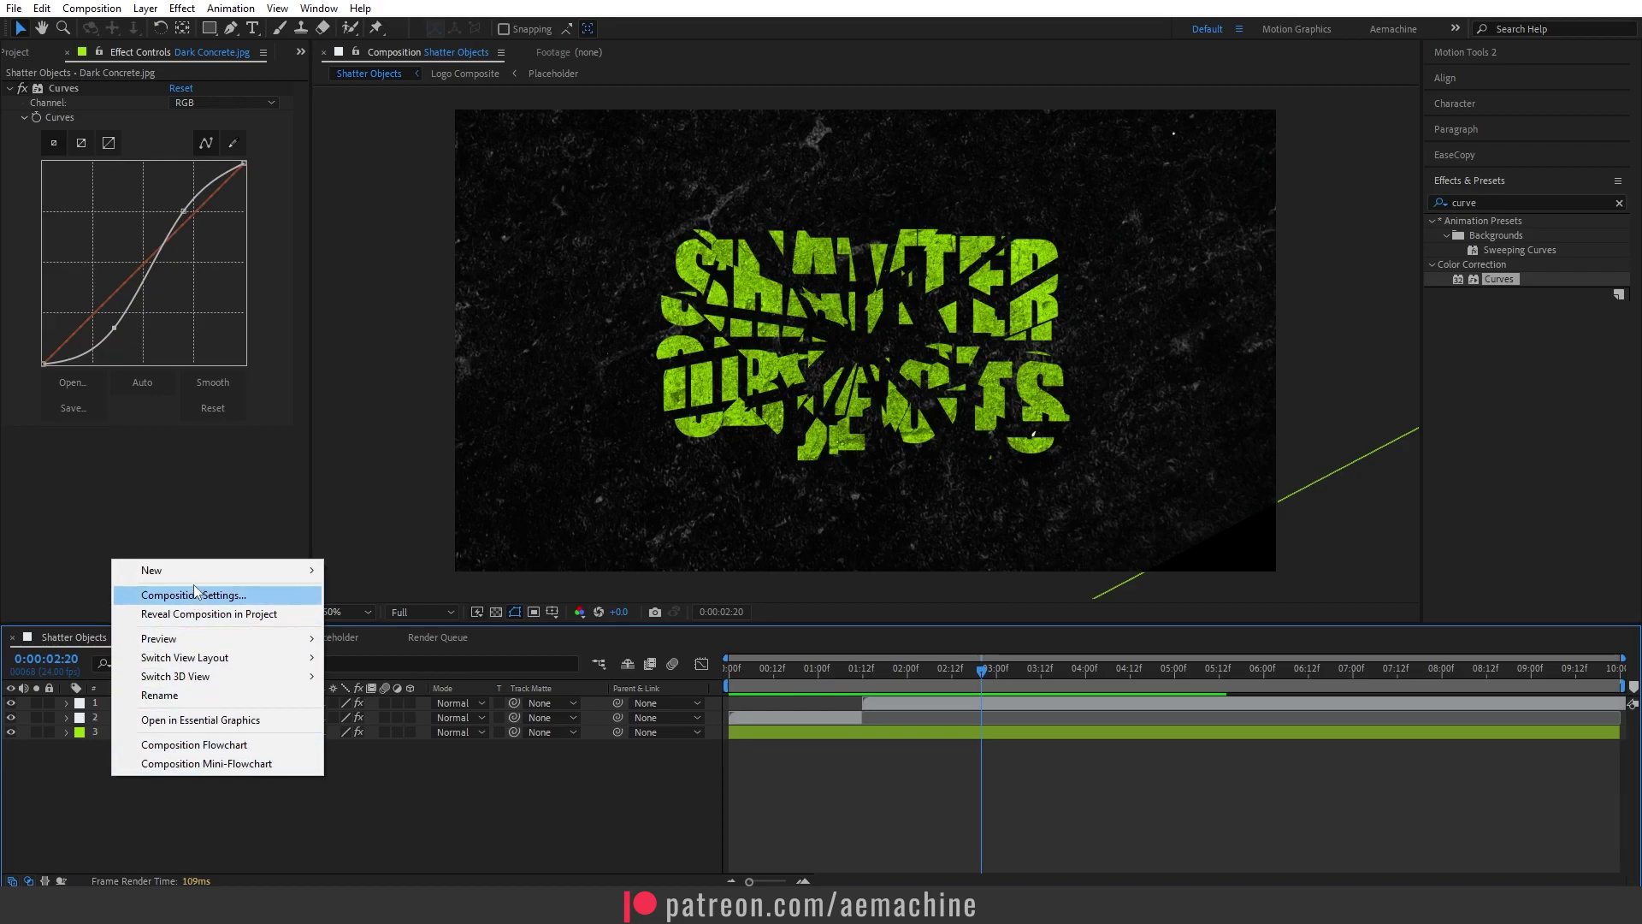
{"action": "mouse_move", "coordinate": [183, 570]}
{"action": "left_click", "coordinate": [391, 707]}
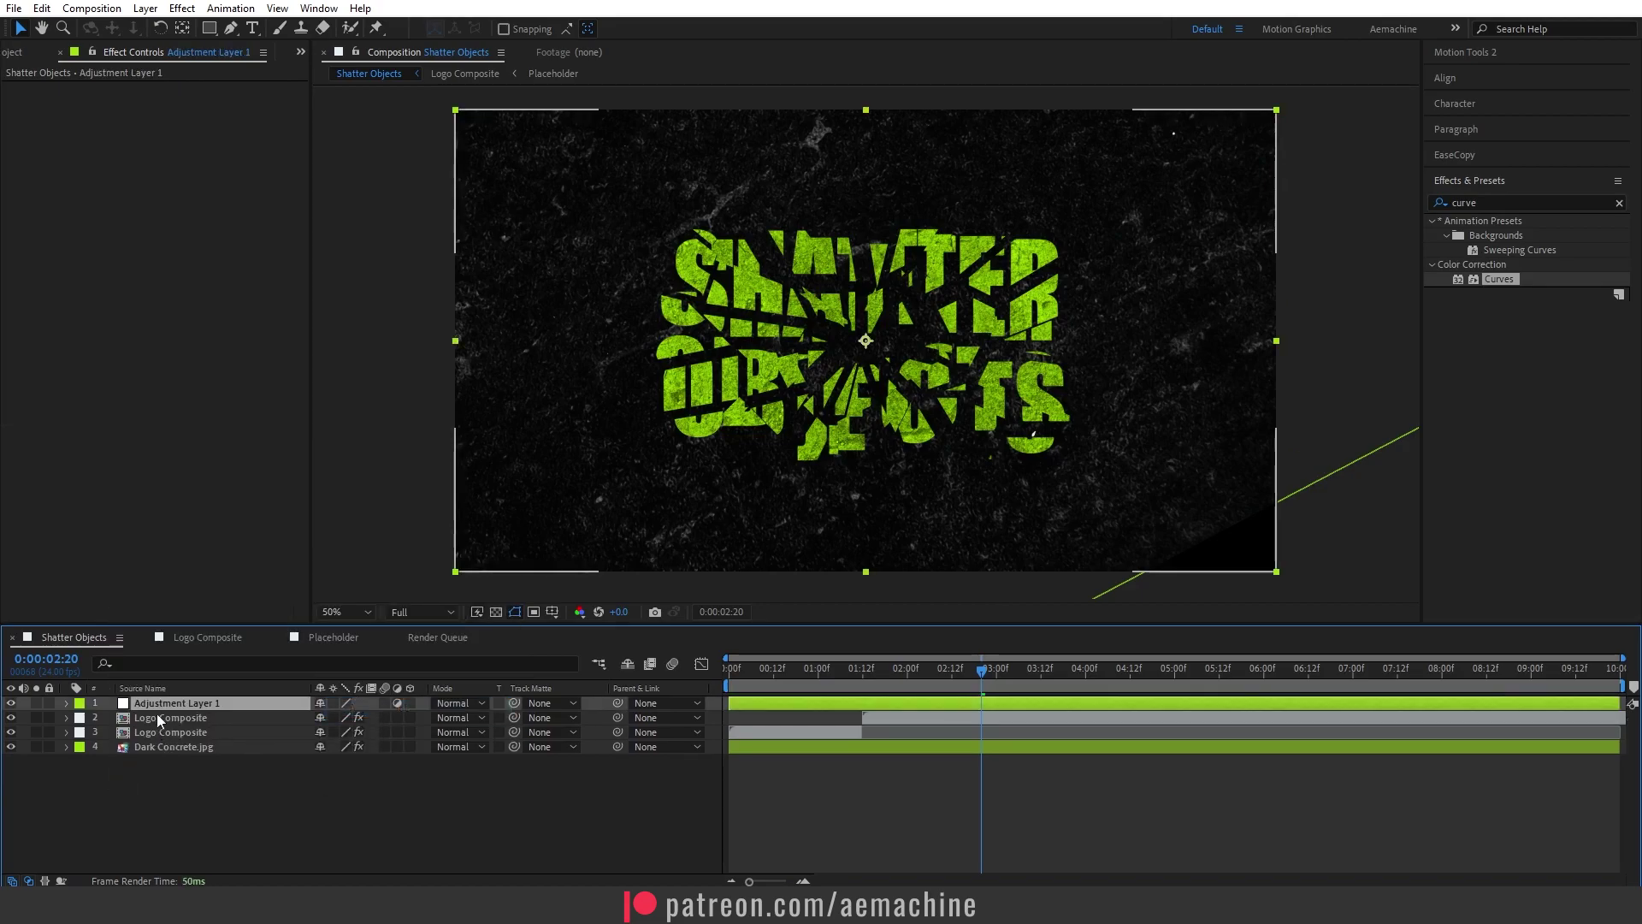
{"action": "key", "text": "Return"}
{"action": "type", "text": "FX"}
{"action": "key", "text": "Return"}
Apply Quick Chromatic Aberration 3 to the FX layer with its Transform Position at 5.50
{"action": "left_click", "coordinate": [1522, 202]}
{"action": "type", "text": "chrom"}
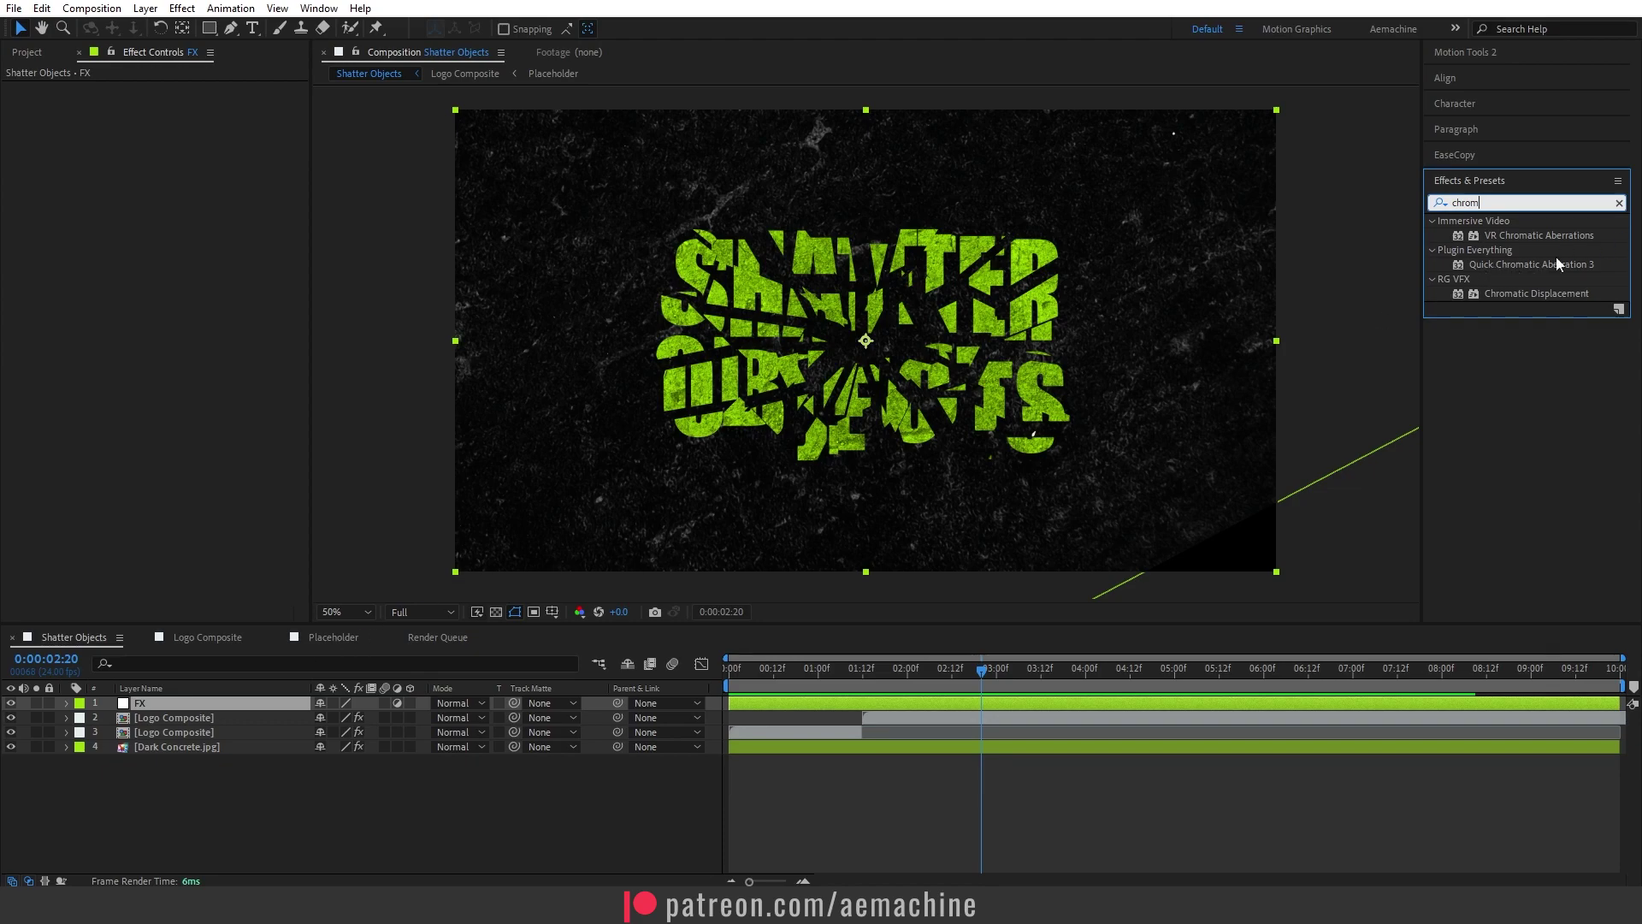
{"action": "double_click", "coordinate": [1514, 264]}
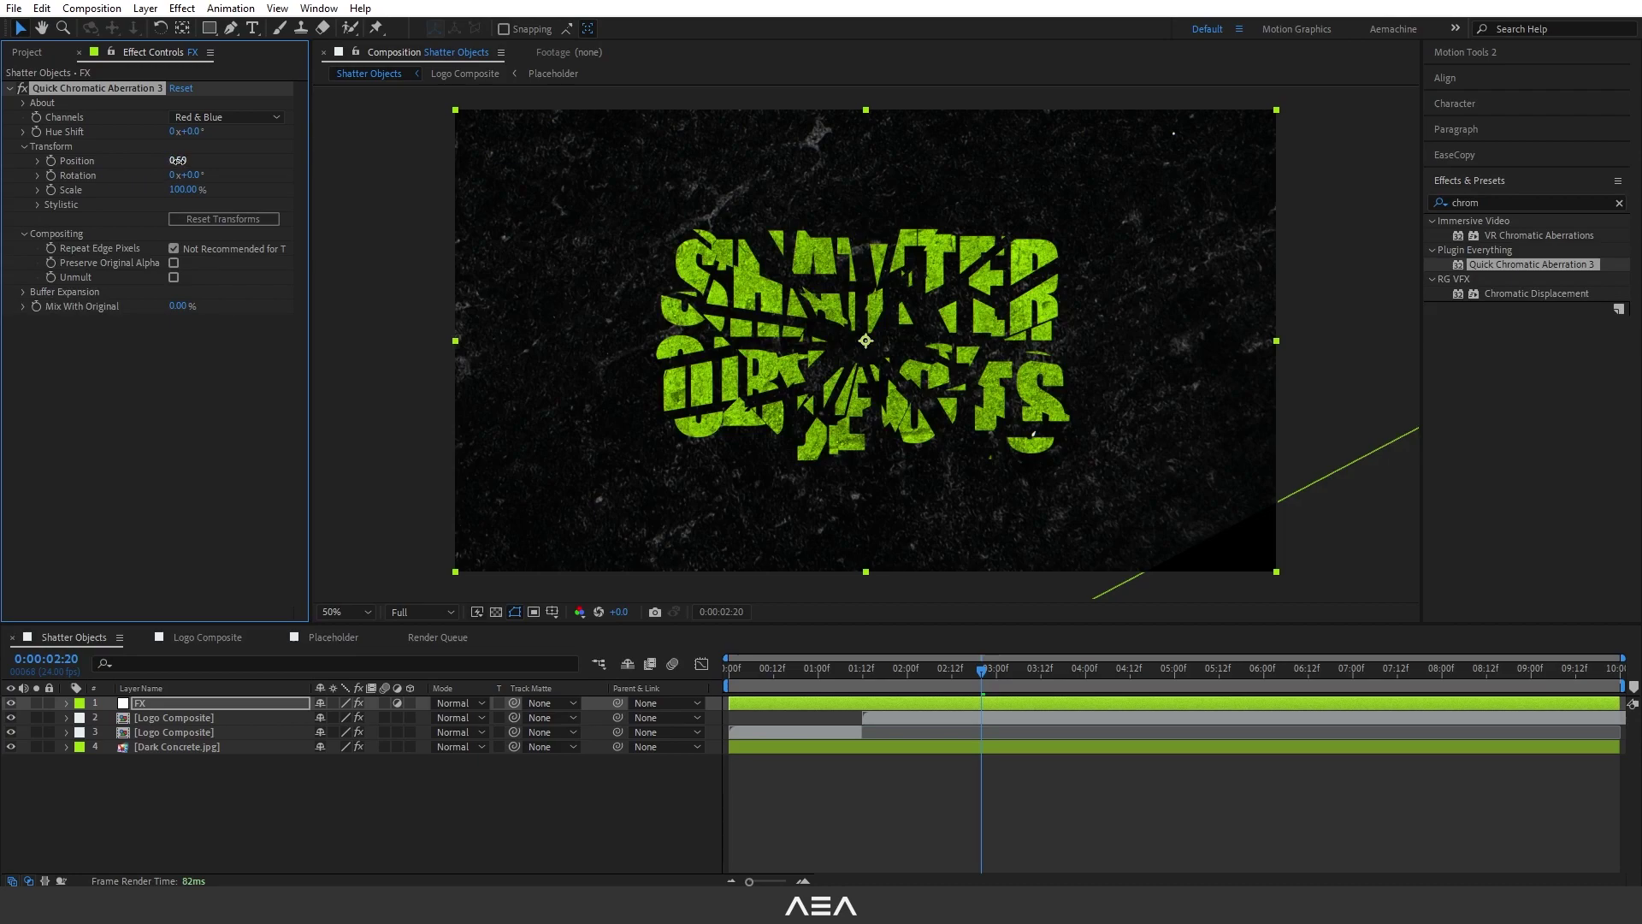
{"action": "left_click_drag", "start_coordinate": [178, 160], "coordinate": [183, 160]}
{"action": "left_click_drag", "start_coordinate": [178, 160], "coordinate": [55, 130]}
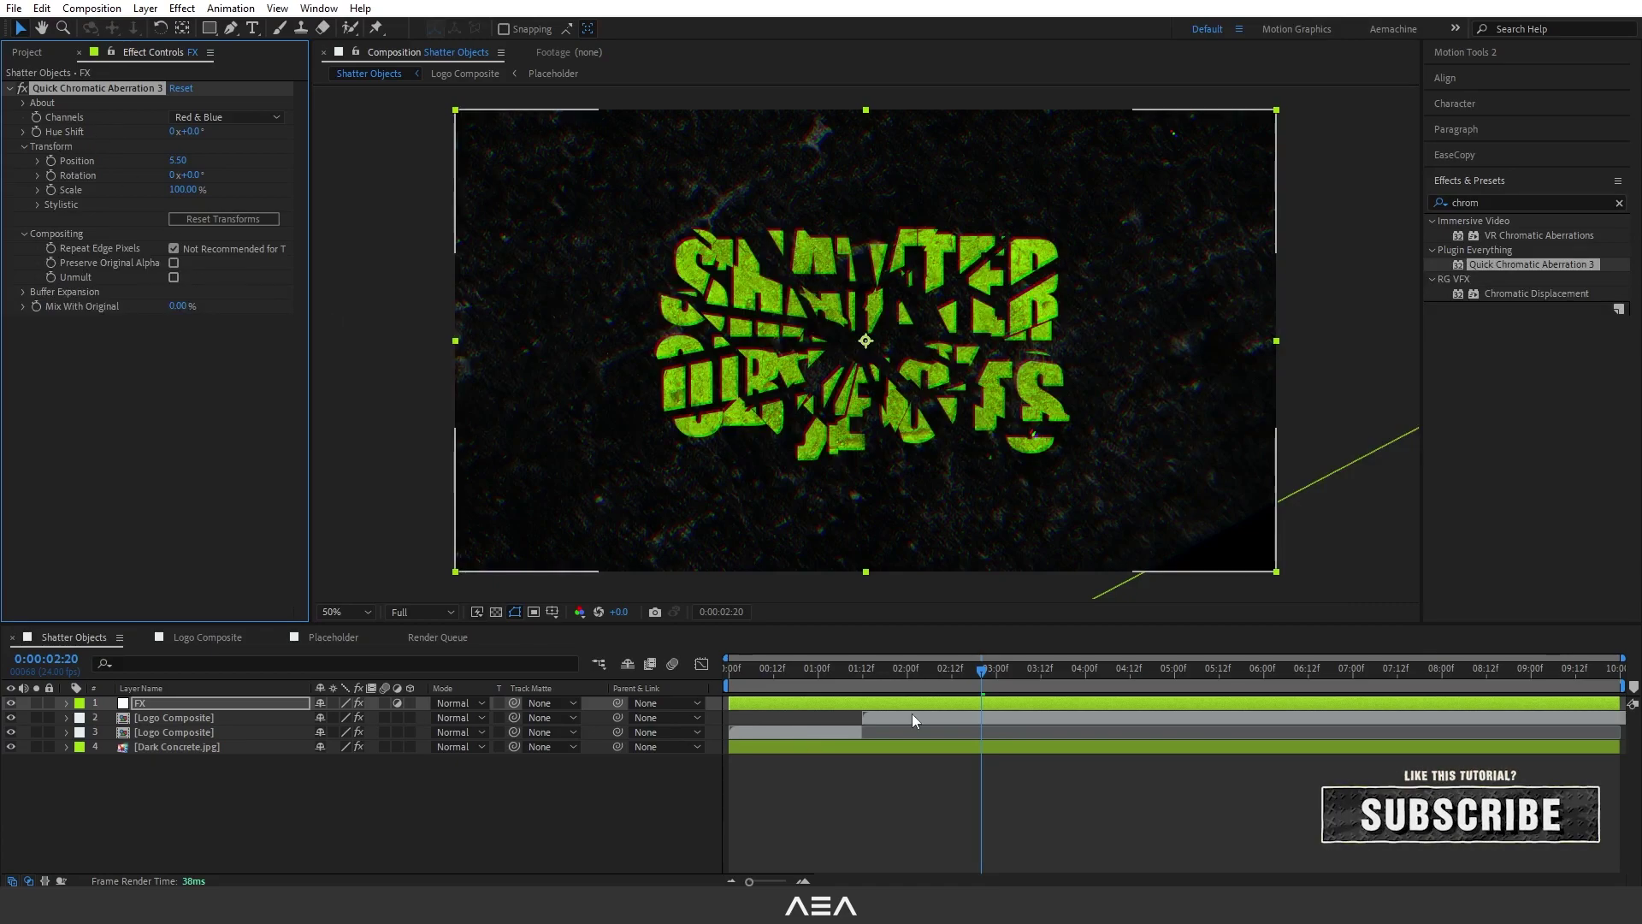
Keyframe the FX layer's Hue Shift from 0 revolutions at 0:00:01:00 to 60 at 0:00:03:00, and end the work area there
{"action": "left_click_drag", "start_coordinate": [881, 681], "coordinate": [819, 685]}
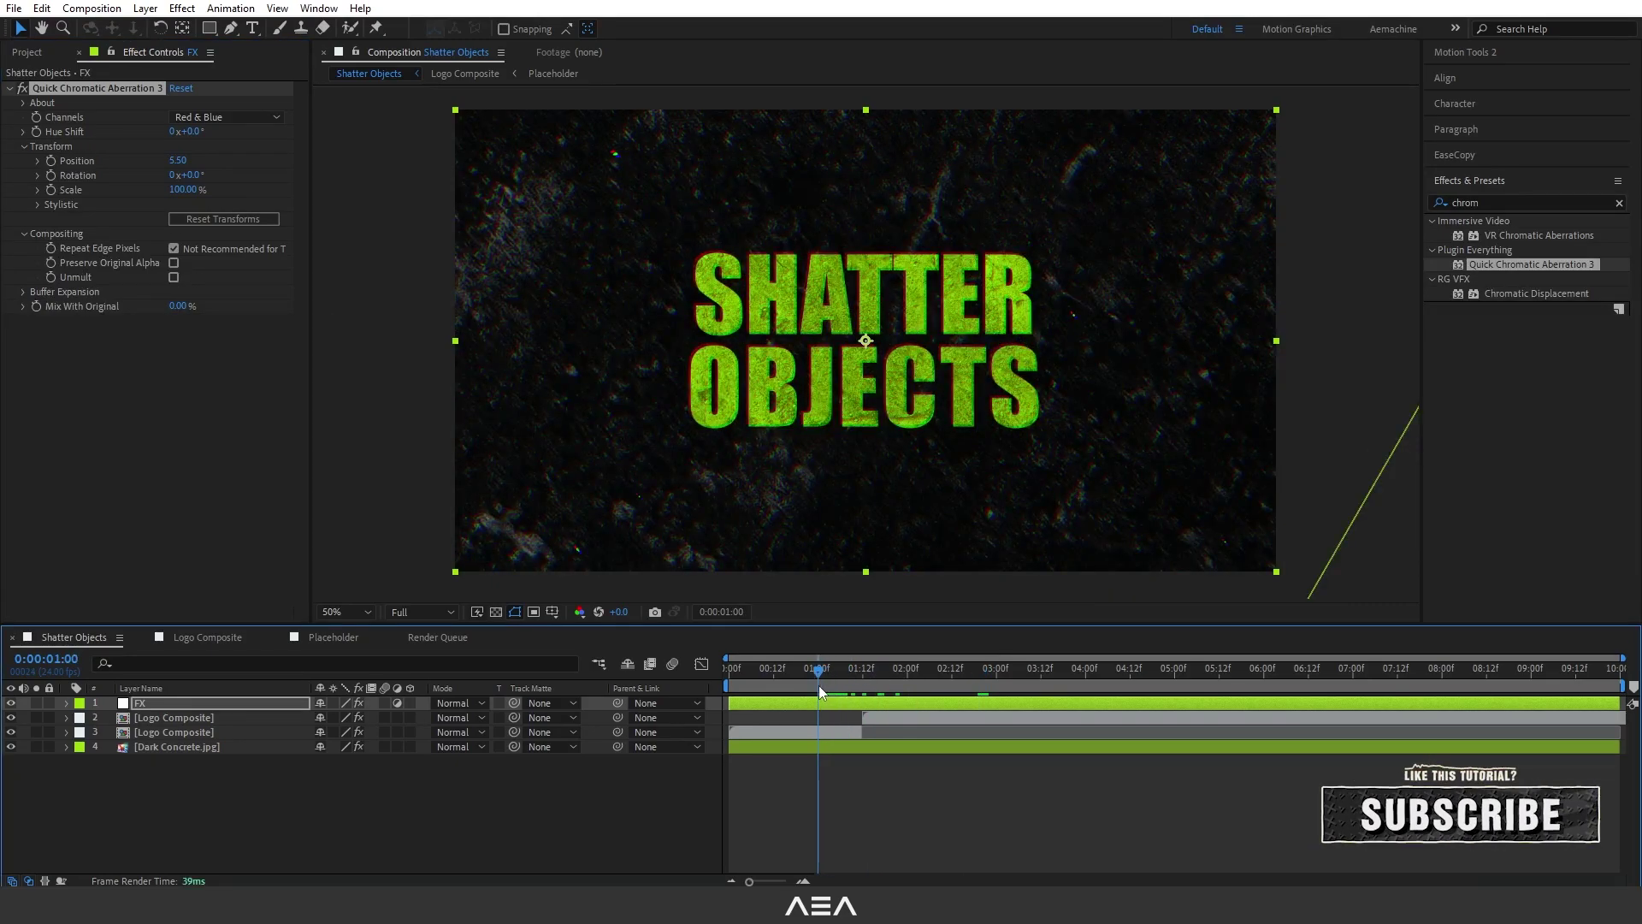
{"action": "left_click", "coordinate": [35, 131]}
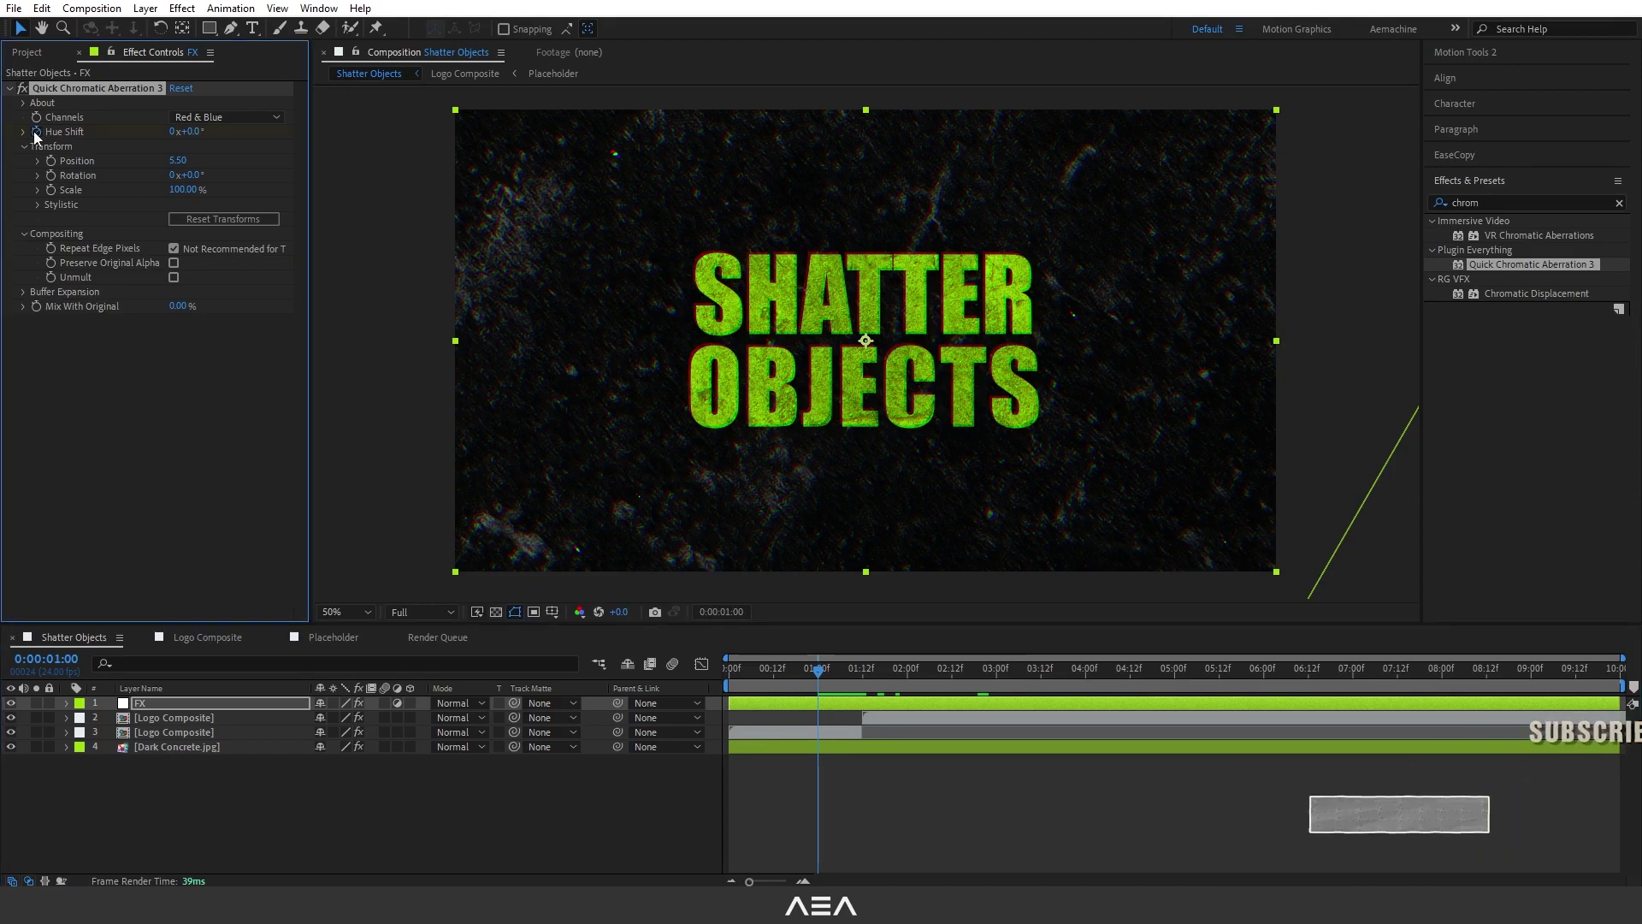
{"action": "left_click_drag", "start_coordinate": [831, 669], "coordinate": [996, 686]}
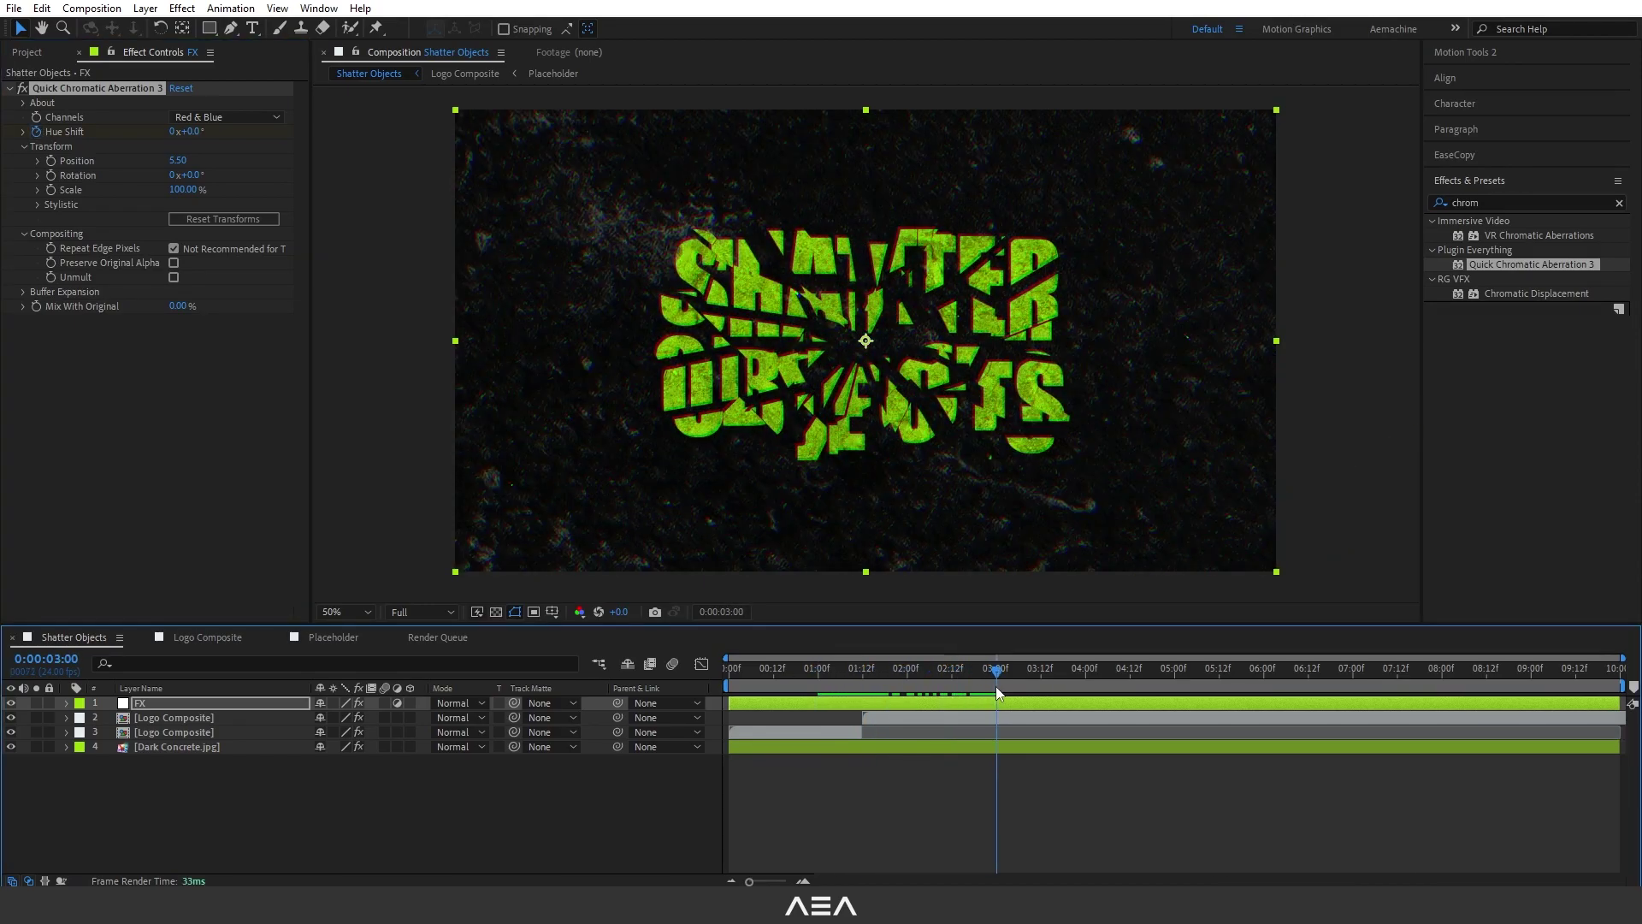
{"action": "left_click", "coordinate": [183, 133]}
{"action": "type", "text": "60"}
{"action": "key", "text": "Return"}
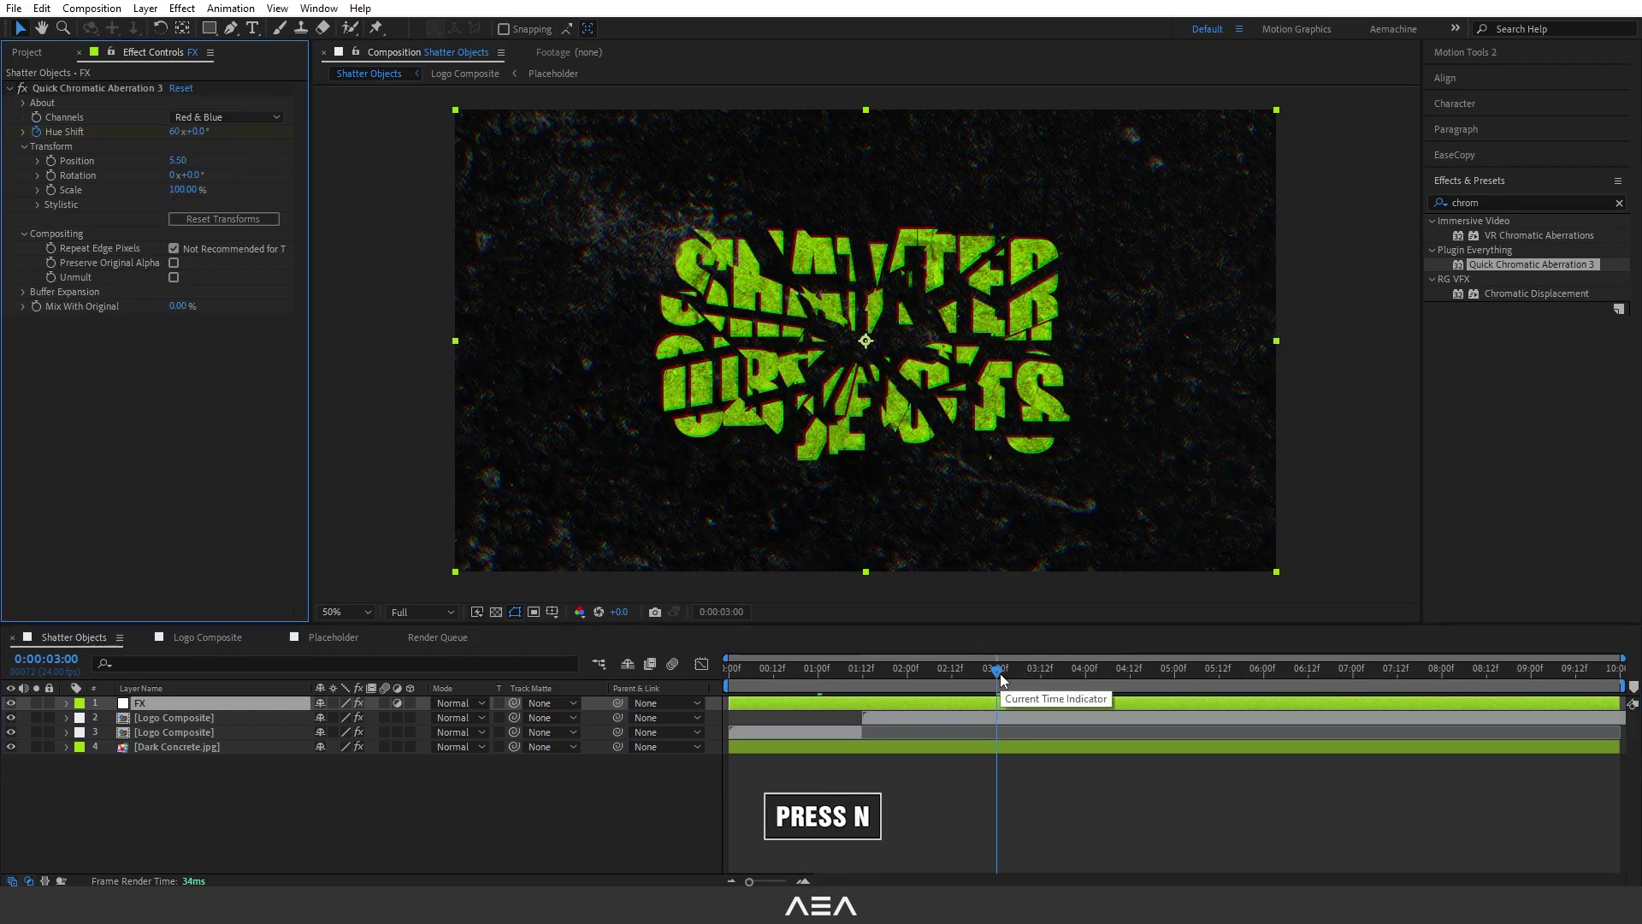
{"action": "key", "text": "n"}
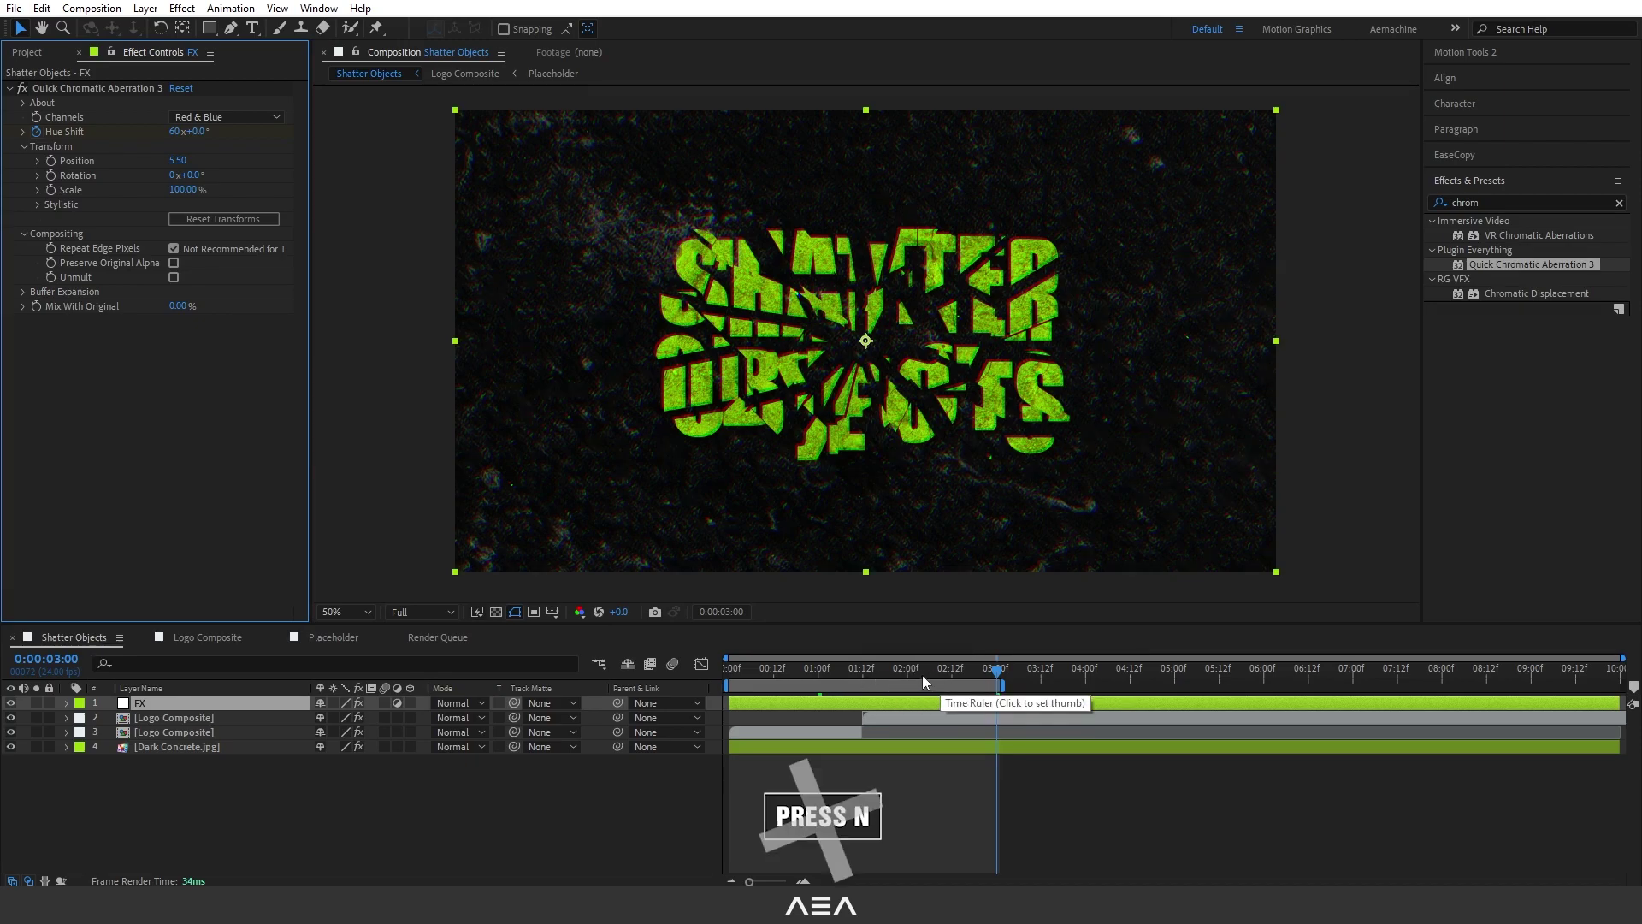
{"action": "left_click_drag", "start_coordinate": [919, 674], "coordinate": [578, 703]}
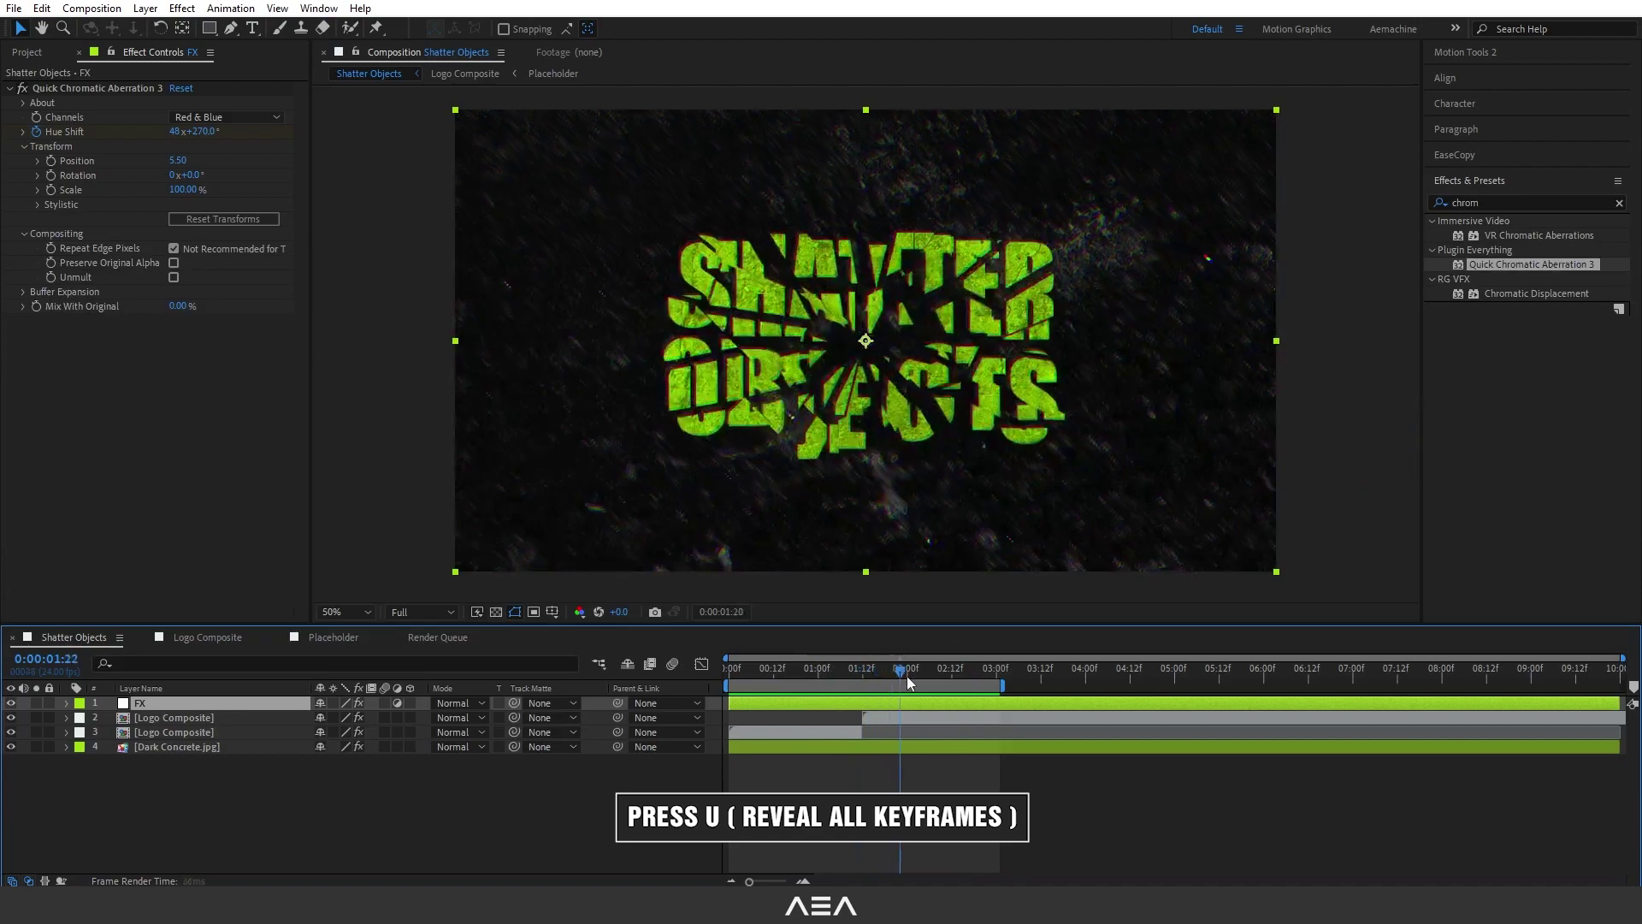
Reveal the FX layer's Hue Shift keyframes and move them earlier, to about 0:00:01:04 and 0:00:01:16
{"action": "key", "text": "u"}
{"action": "left_click", "coordinate": [976, 737]}
{"action": "left_click_drag", "start_coordinate": [973, 735], "coordinate": [833, 732]}
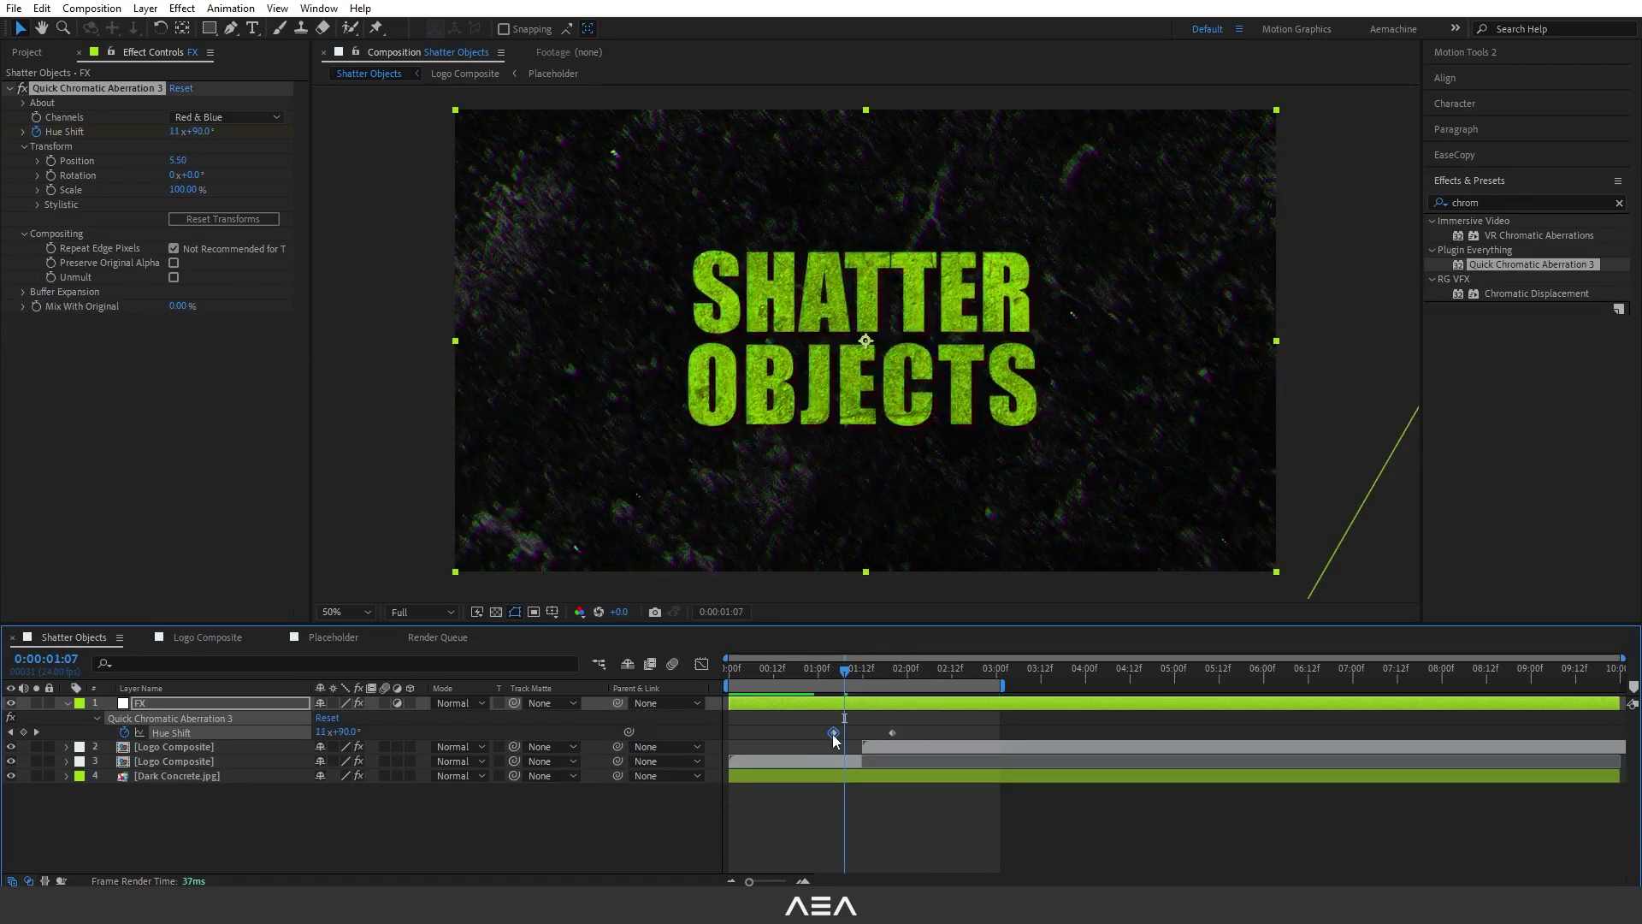
{"action": "left_click", "coordinate": [877, 672]}
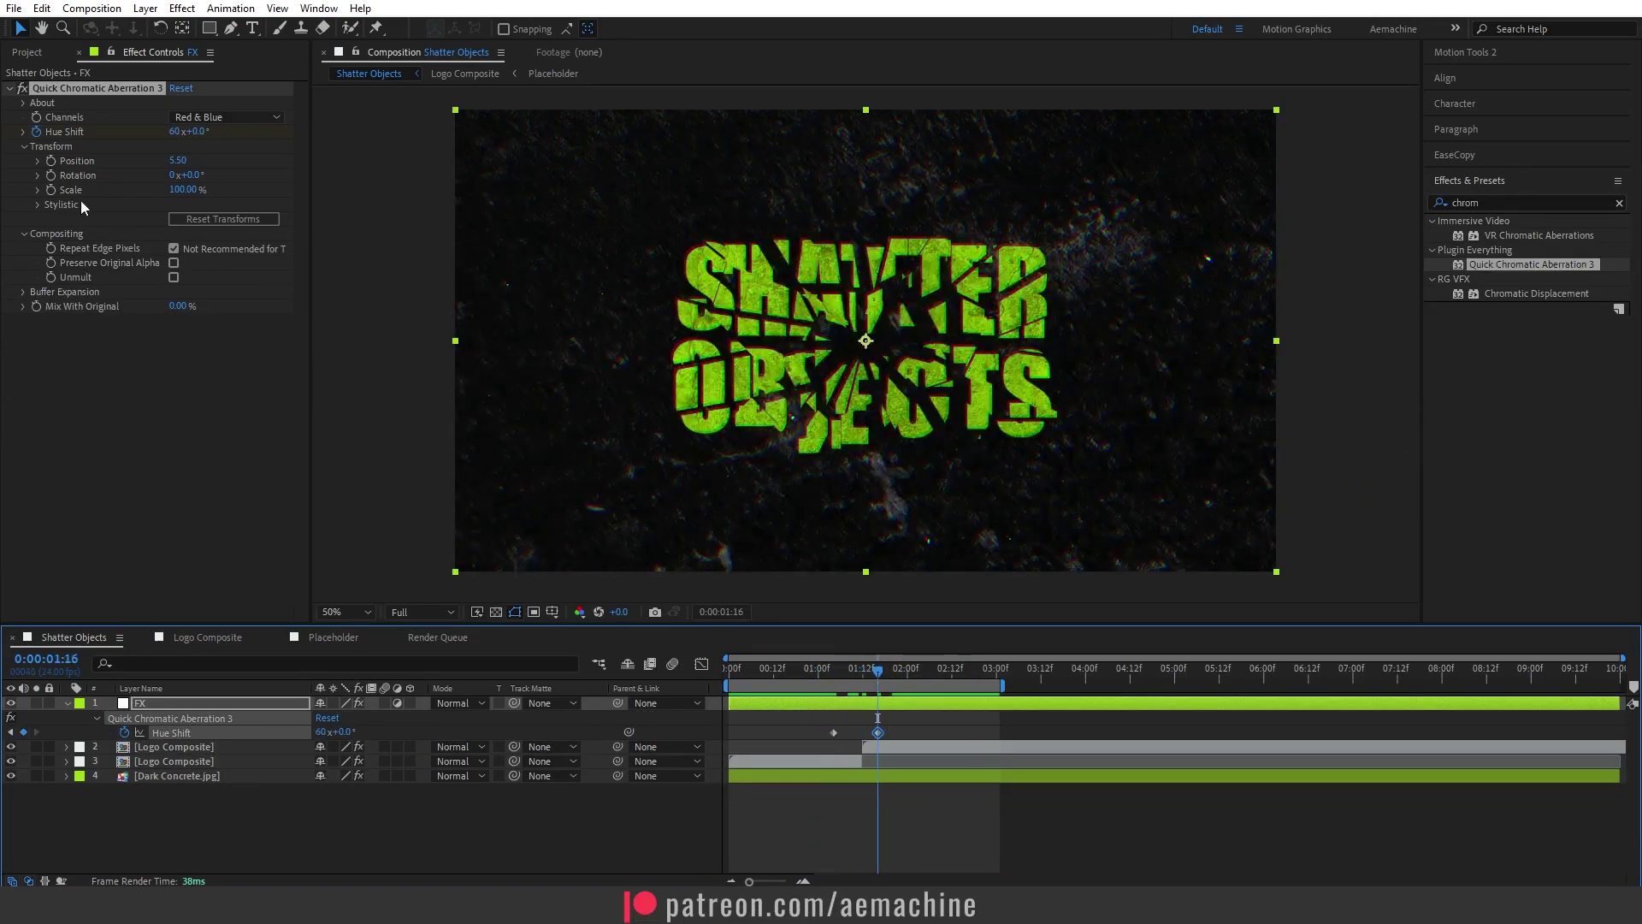
Set the second Hue Shift keyframe to 120 revolutions, reduce it to 70, and preview the animation
{"action": "left_click", "coordinate": [175, 132]}
{"action": "type", "text": "120"}
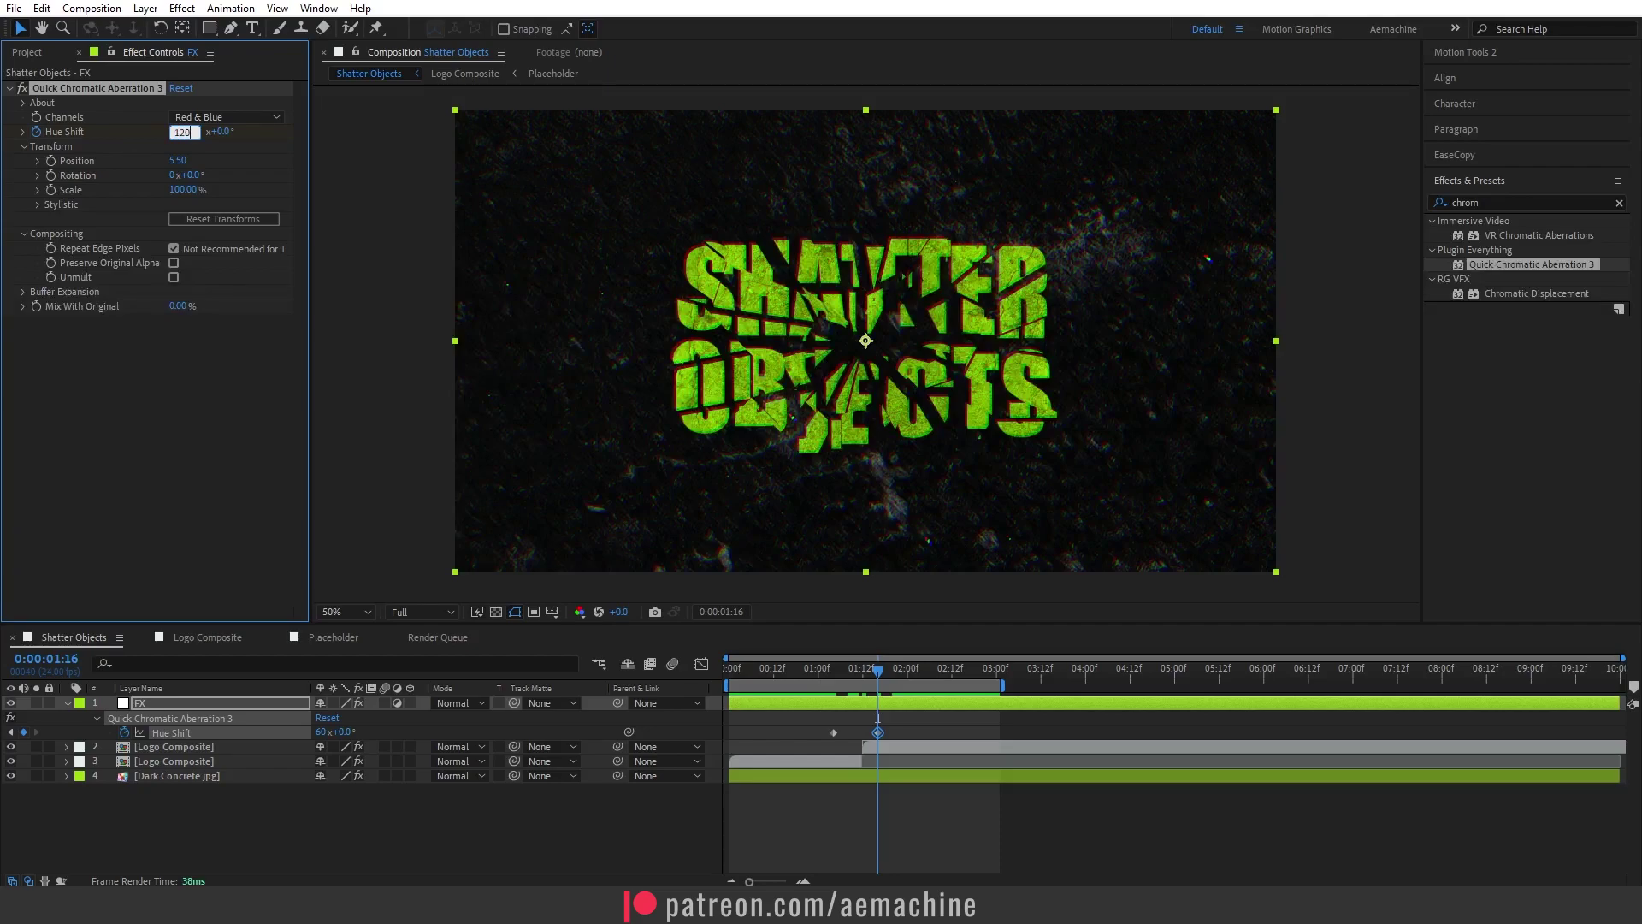
{"action": "key", "text": "Return"}
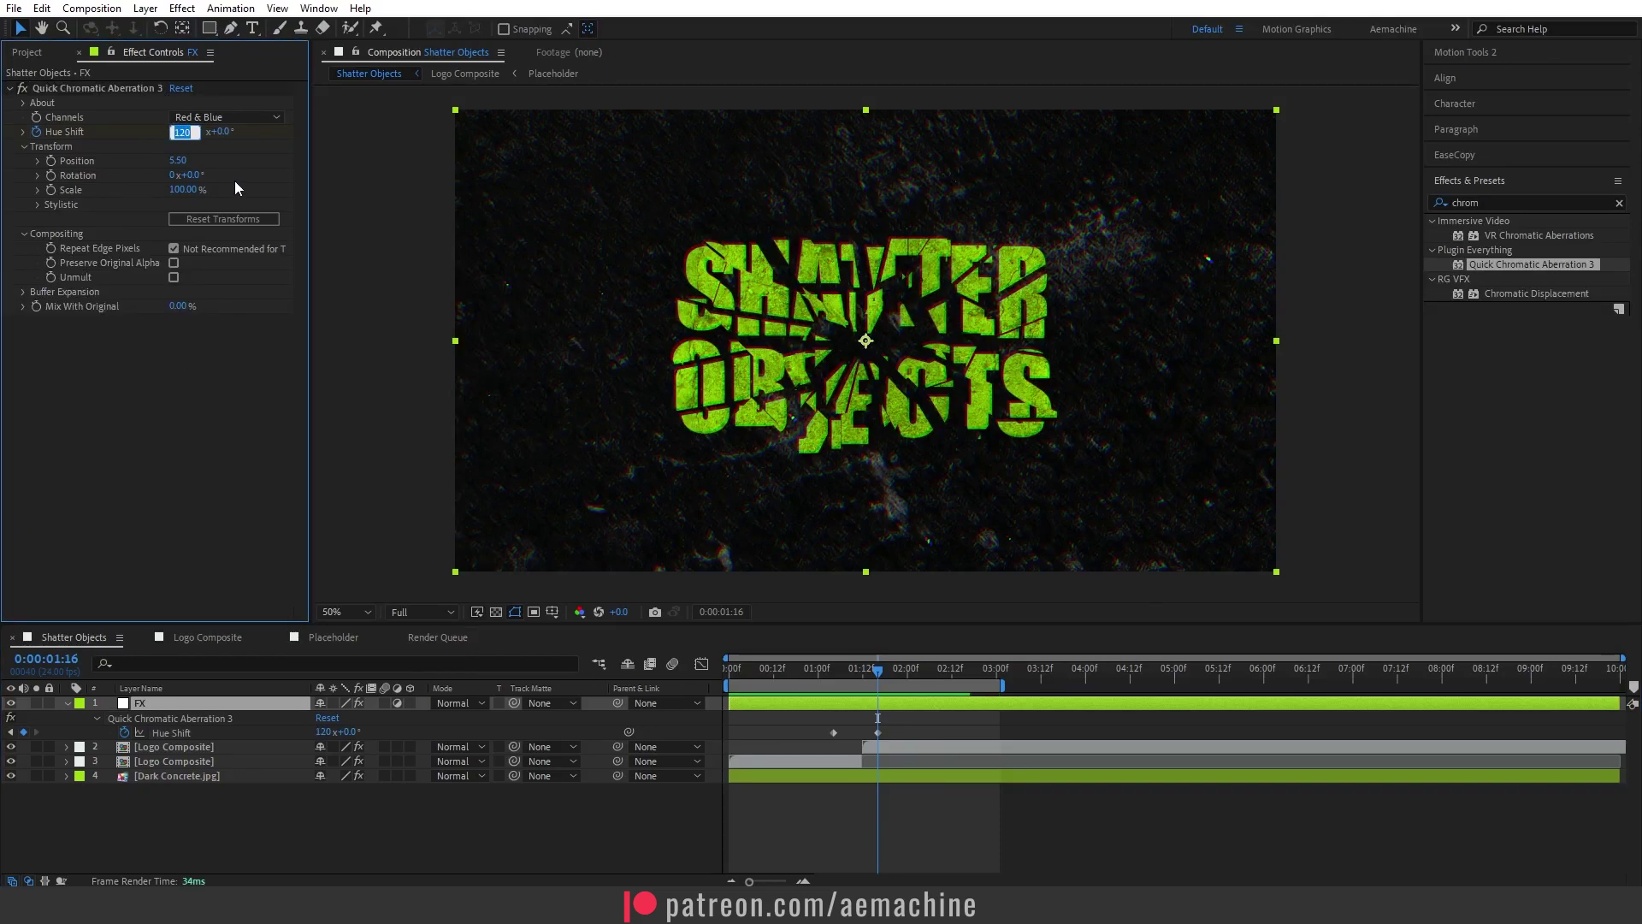
{"action": "type", "text": "6"}
{"action": "key", "text": "Return"}
{"action": "key", "text": "space"}
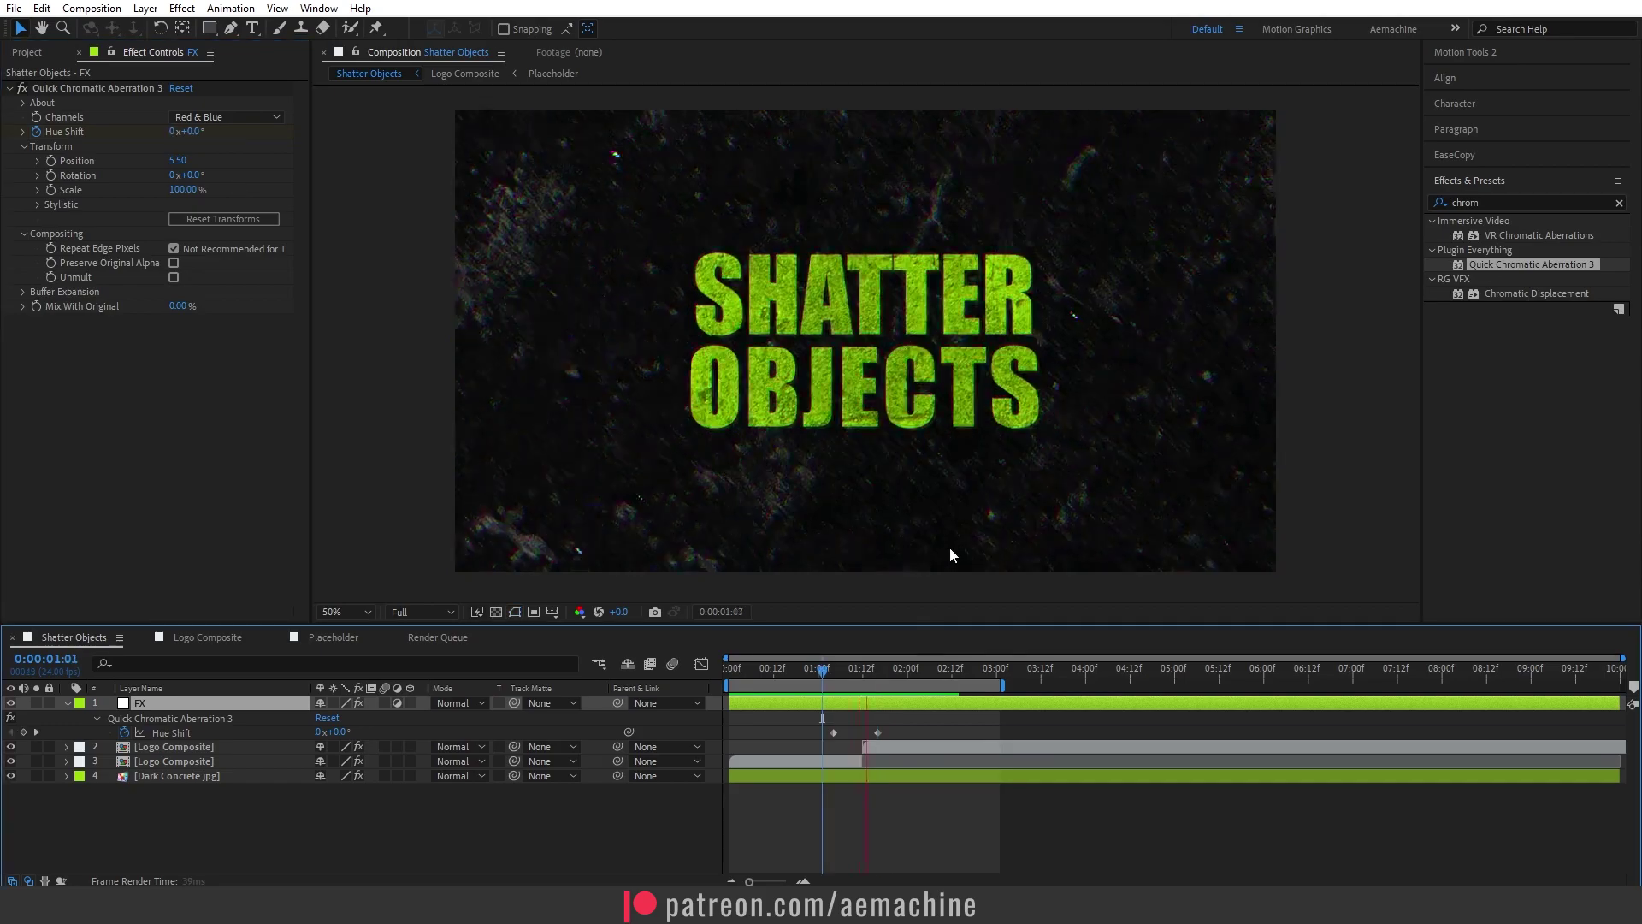
Reduce the chromatic aberration's Position to 4.00 and apply Curves to FX with a gentle S-shaped RGB curve
{"action": "left_click", "coordinate": [871, 520]}
{"action": "left_click_drag", "start_coordinate": [177, 174], "coordinate": [299, 175]}
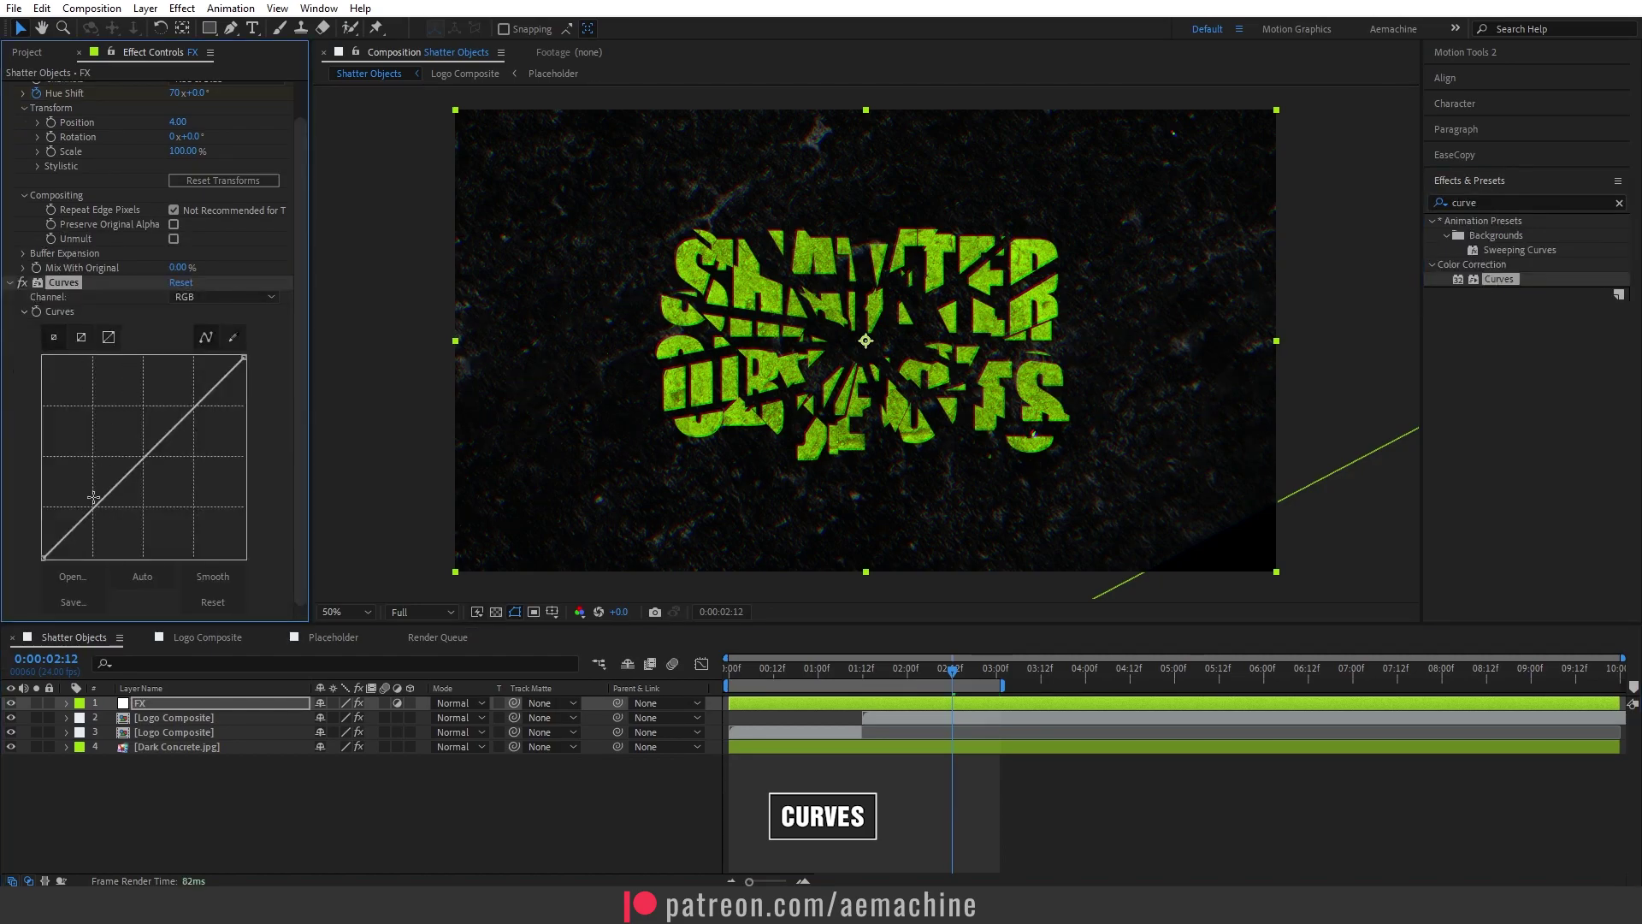
{"action": "left_click_drag", "start_coordinate": [95, 504], "coordinate": [99, 511]}
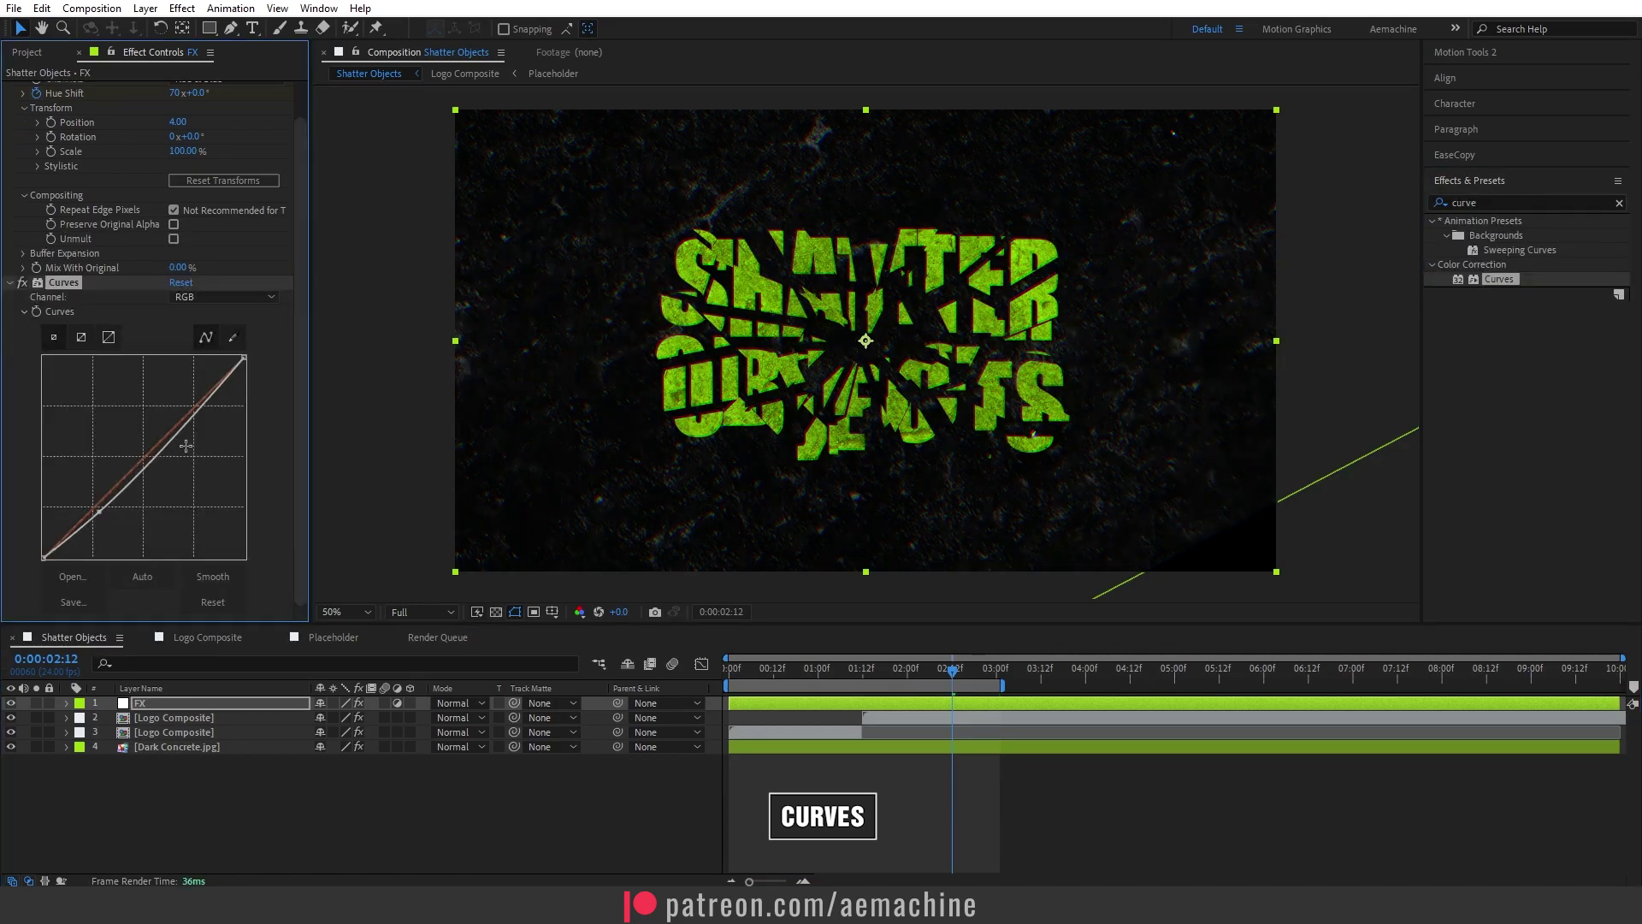
{"action": "left_click_drag", "start_coordinate": [192, 416], "coordinate": [185, 405]}
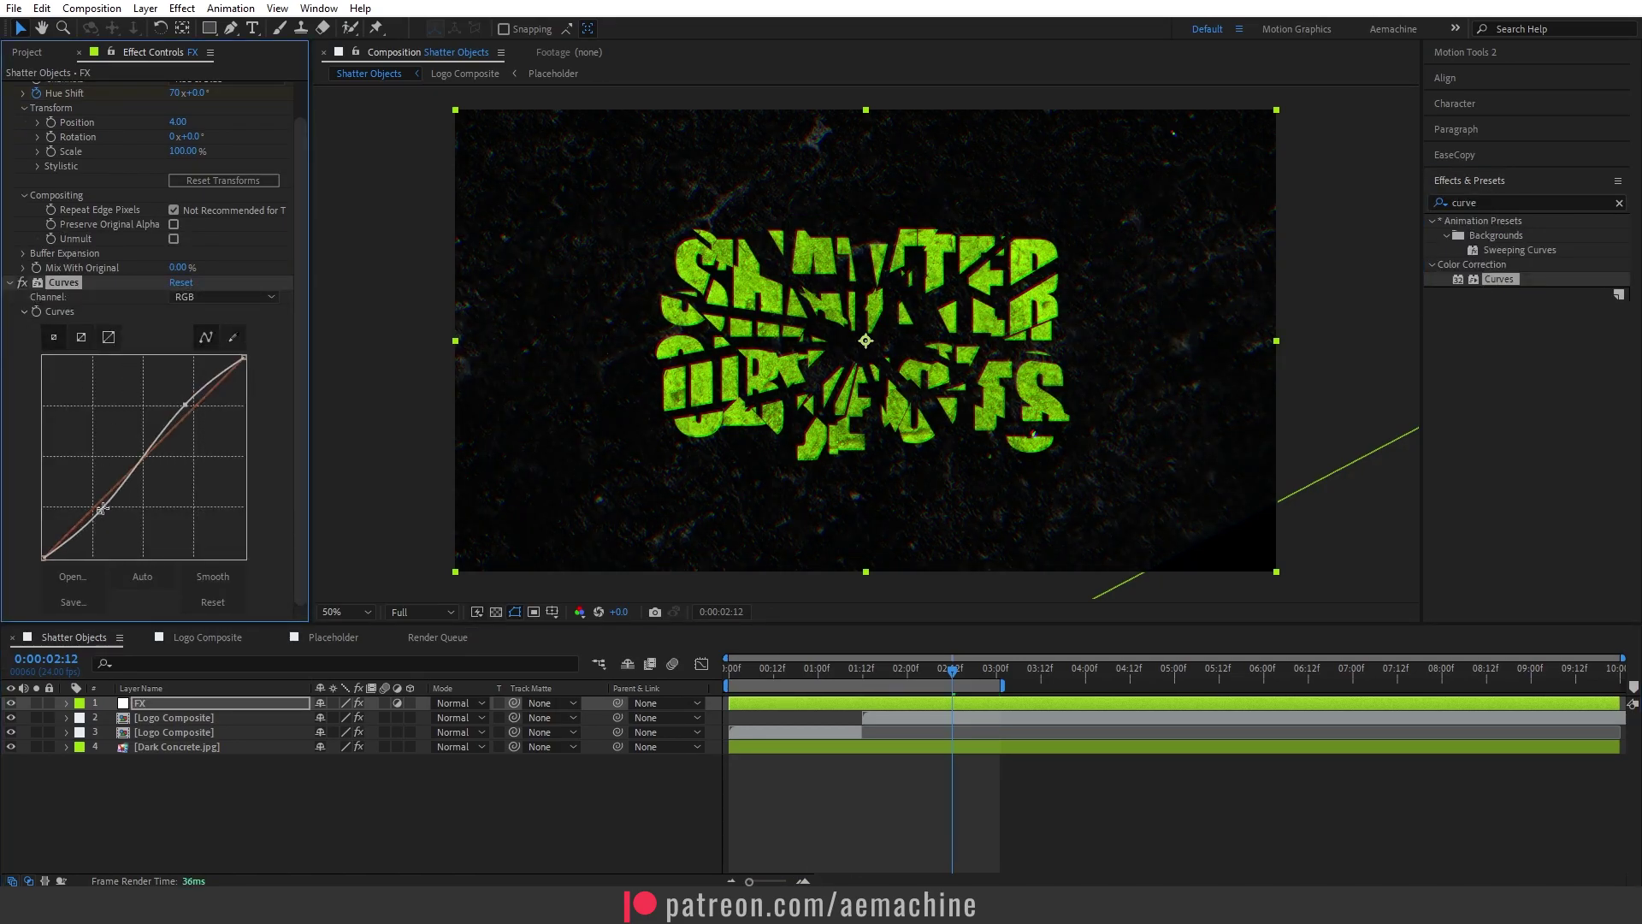
{"action": "left_click", "coordinate": [7, 283]}
Apply Glow to FX with threshold 38%, radius 268 and intensity 0.2, and order Quick Chromatic Aberration 3 below it
{"action": "left_click", "coordinate": [1492, 203]}
{"action": "type", "text": "glow"}
{"action": "double_click", "coordinate": [1495, 394]}
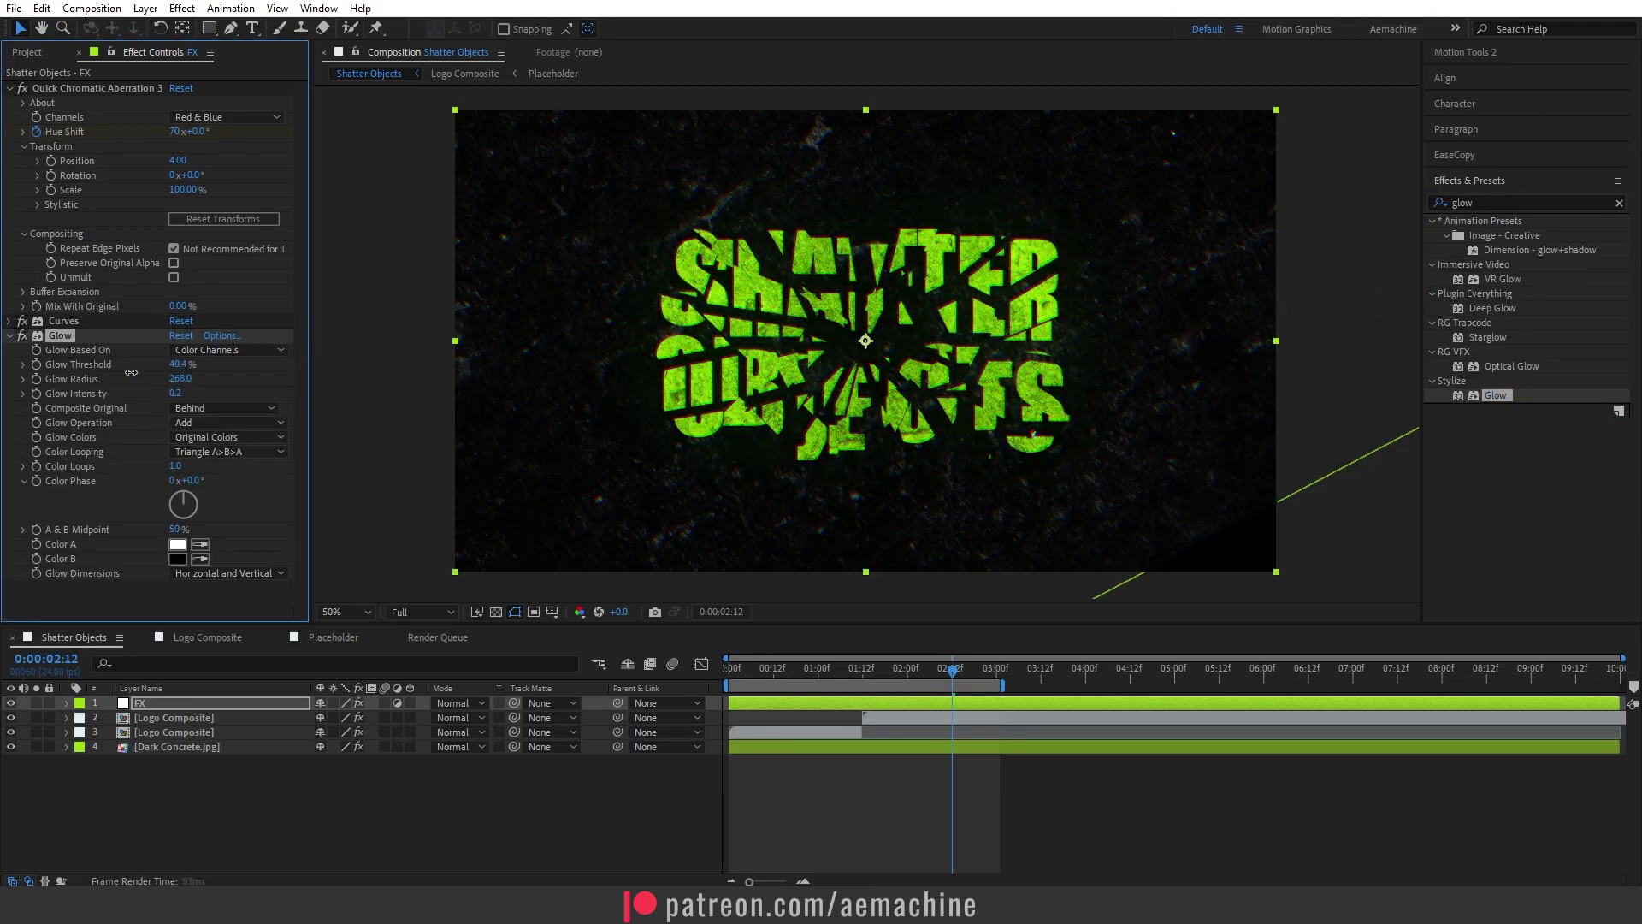
{"action": "left_click", "coordinate": [9, 338]}
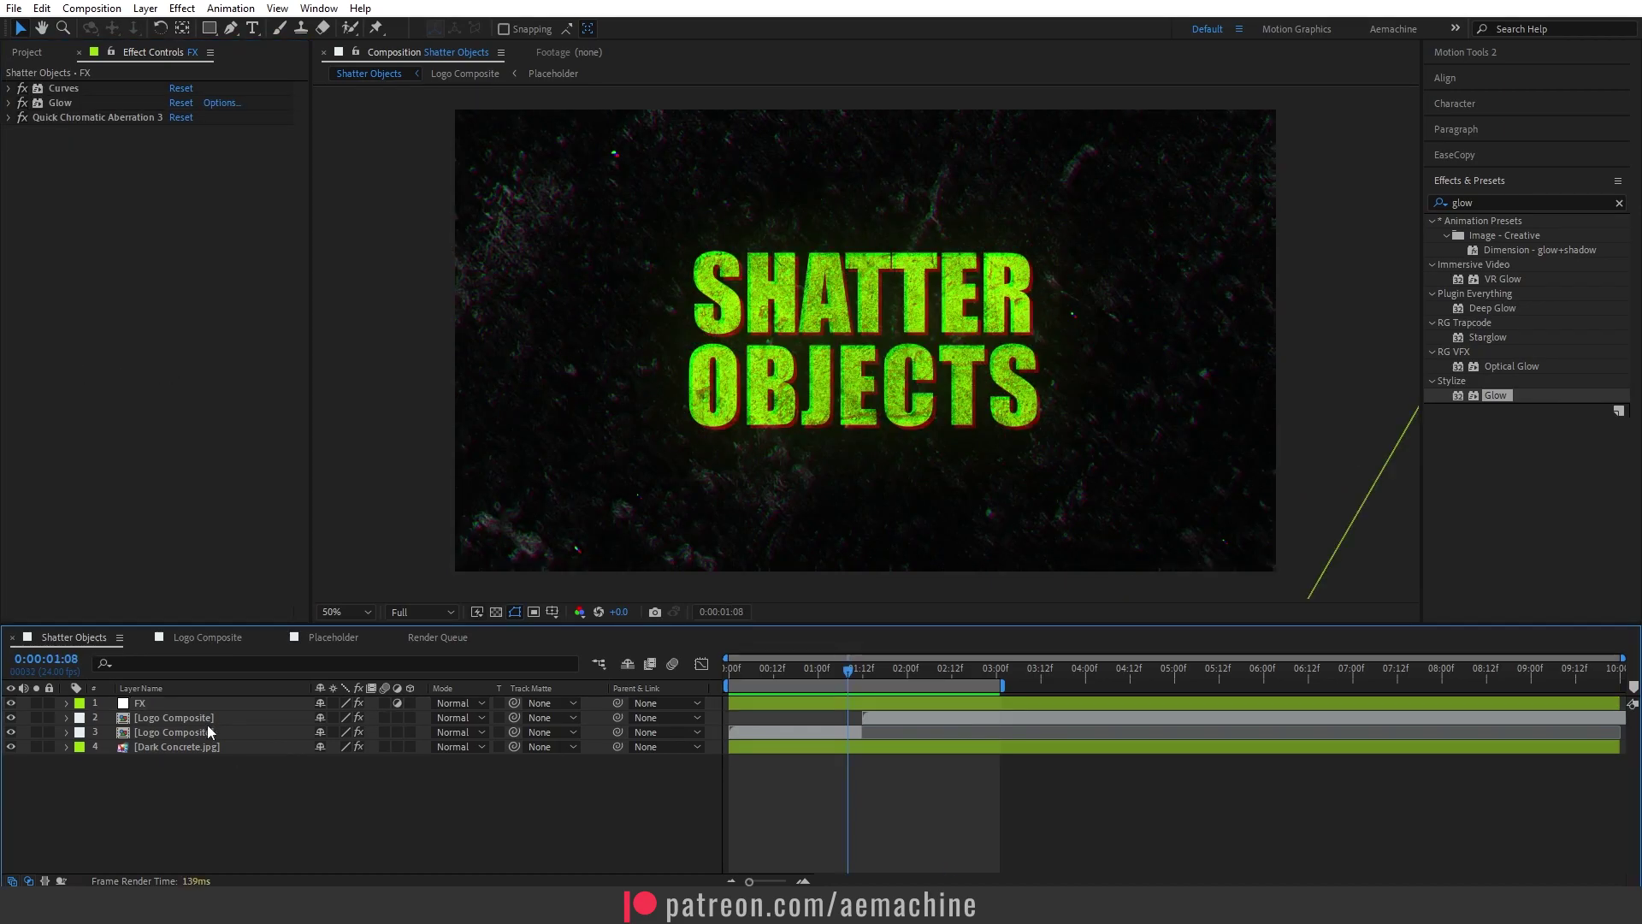
Apply Drop Shadow to the unshattered Logo Composite on layer 3 with Softness 34
{"action": "left_click", "coordinate": [176, 734]}
{"action": "left_click", "coordinate": [1476, 204]}
{"action": "type", "text": "d"}
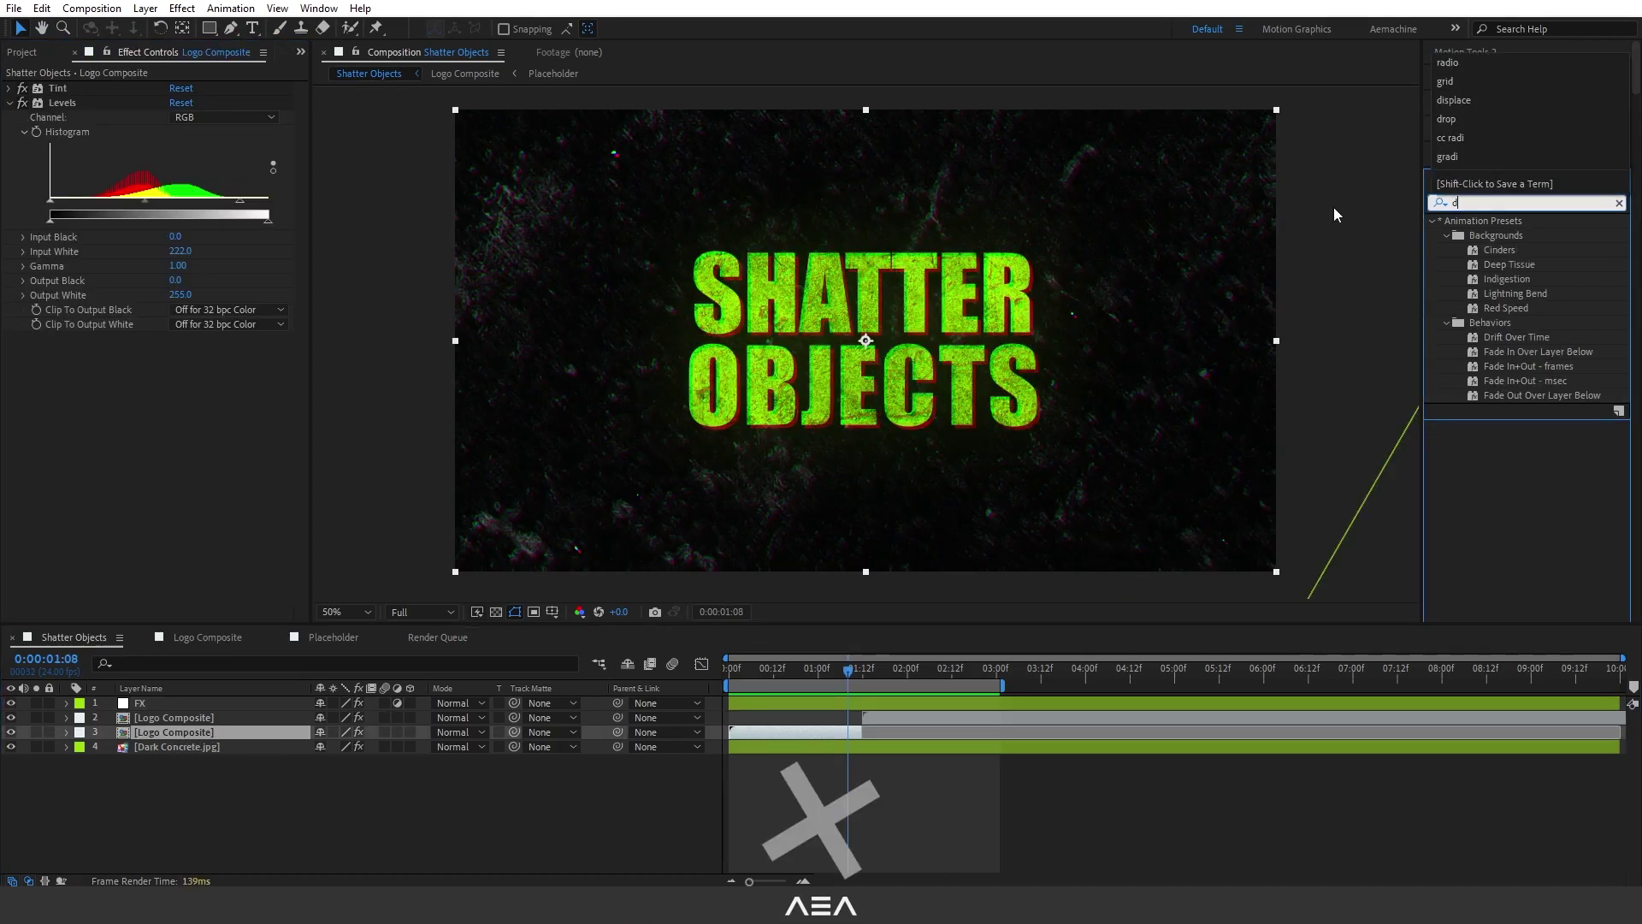
{"action": "type", "text": "rop sh"}
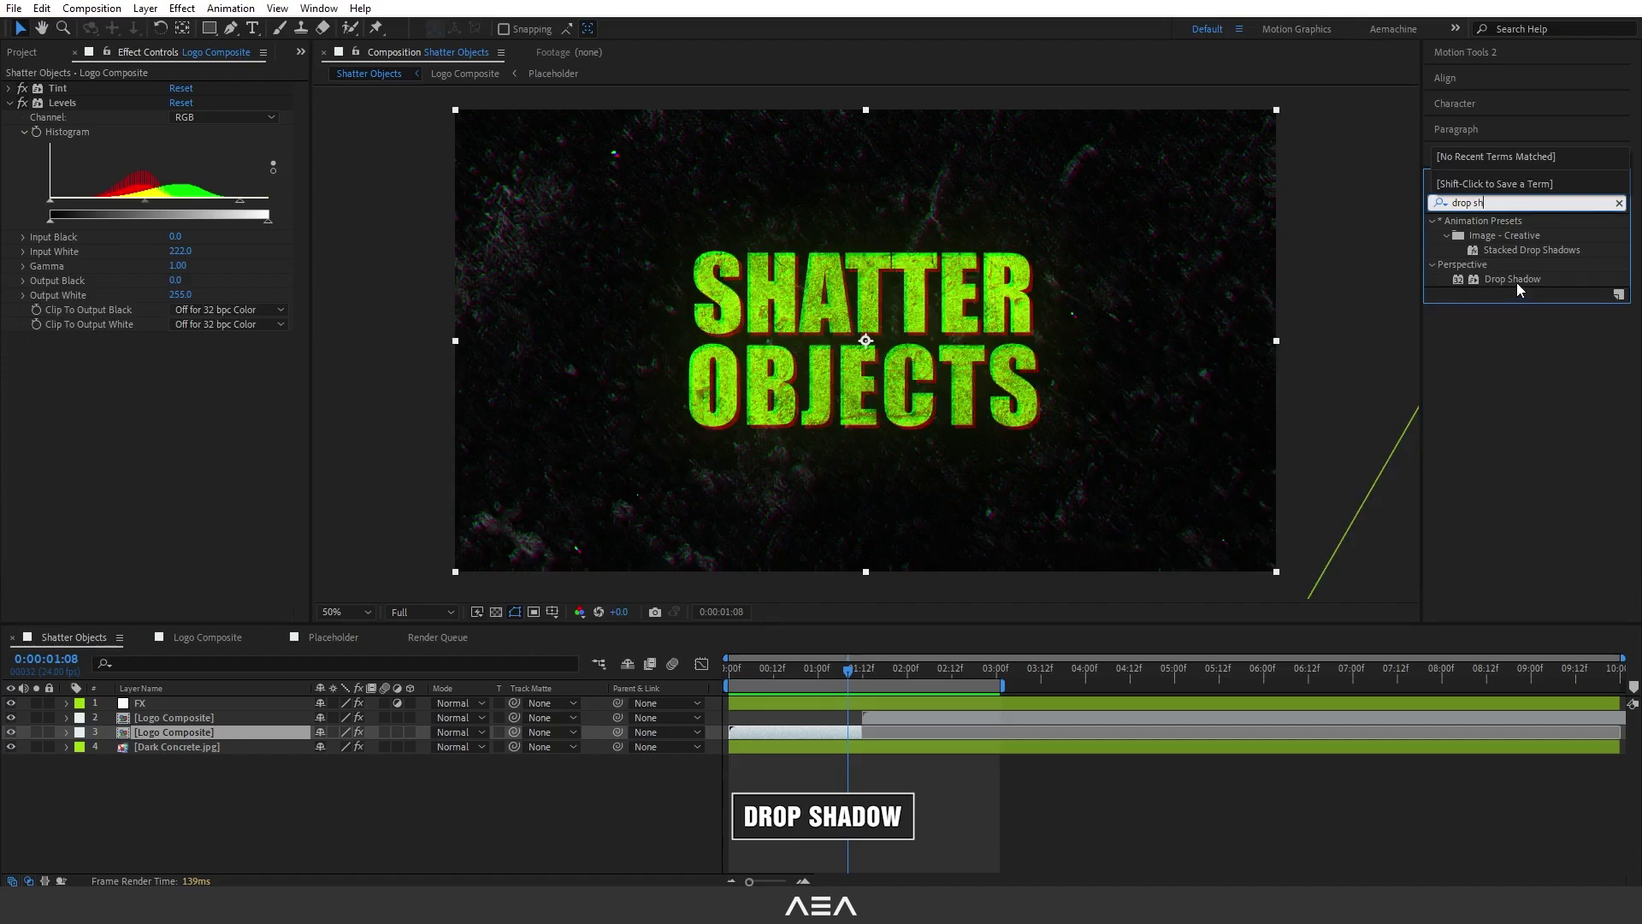
{"action": "double_click", "coordinate": [1512, 278]}
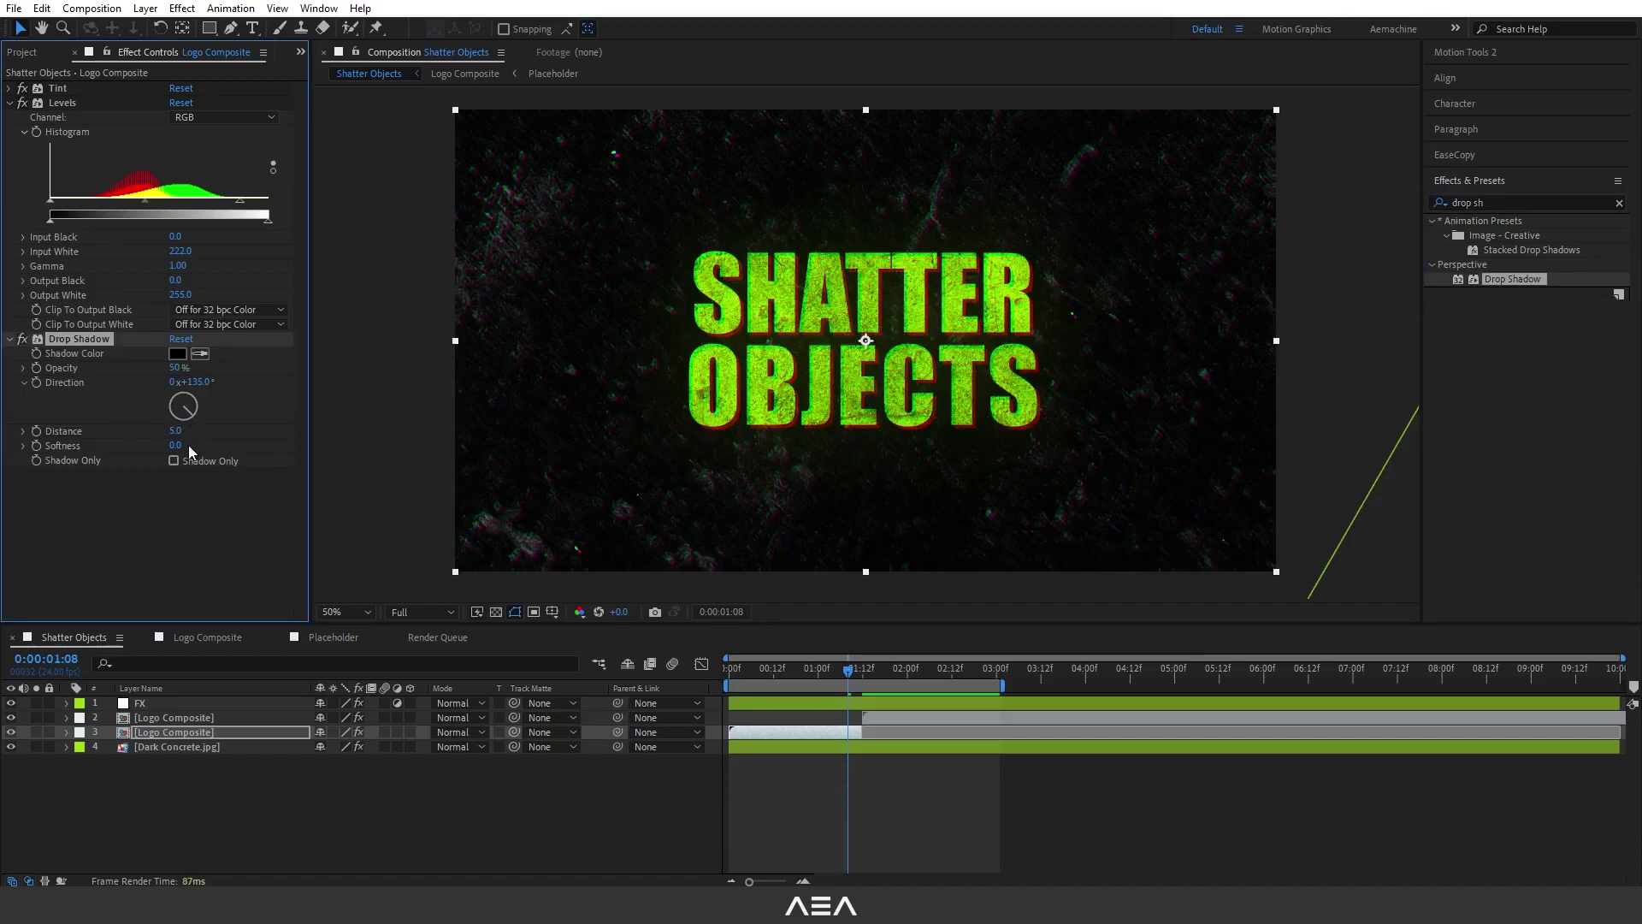
{"action": "left_click_drag", "start_coordinate": [176, 446], "coordinate": [184, 446]}
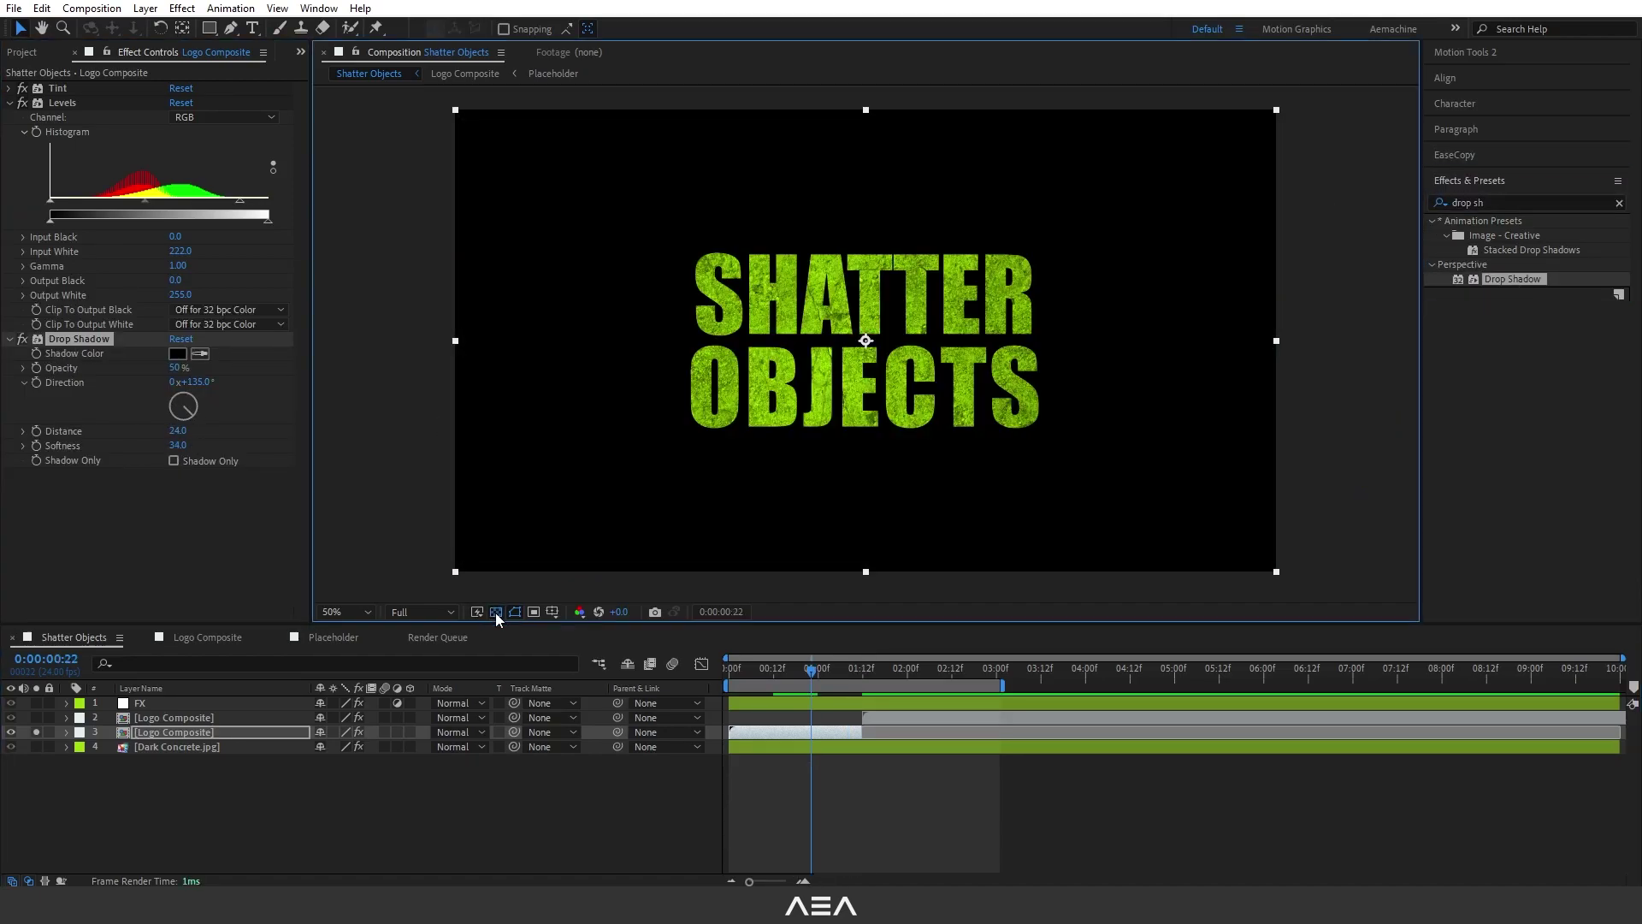
Check the soloed title on the transparency grid while setting the shadow's Distance to 12 and Opacity to 59%
{"action": "left_click", "coordinate": [495, 613]}
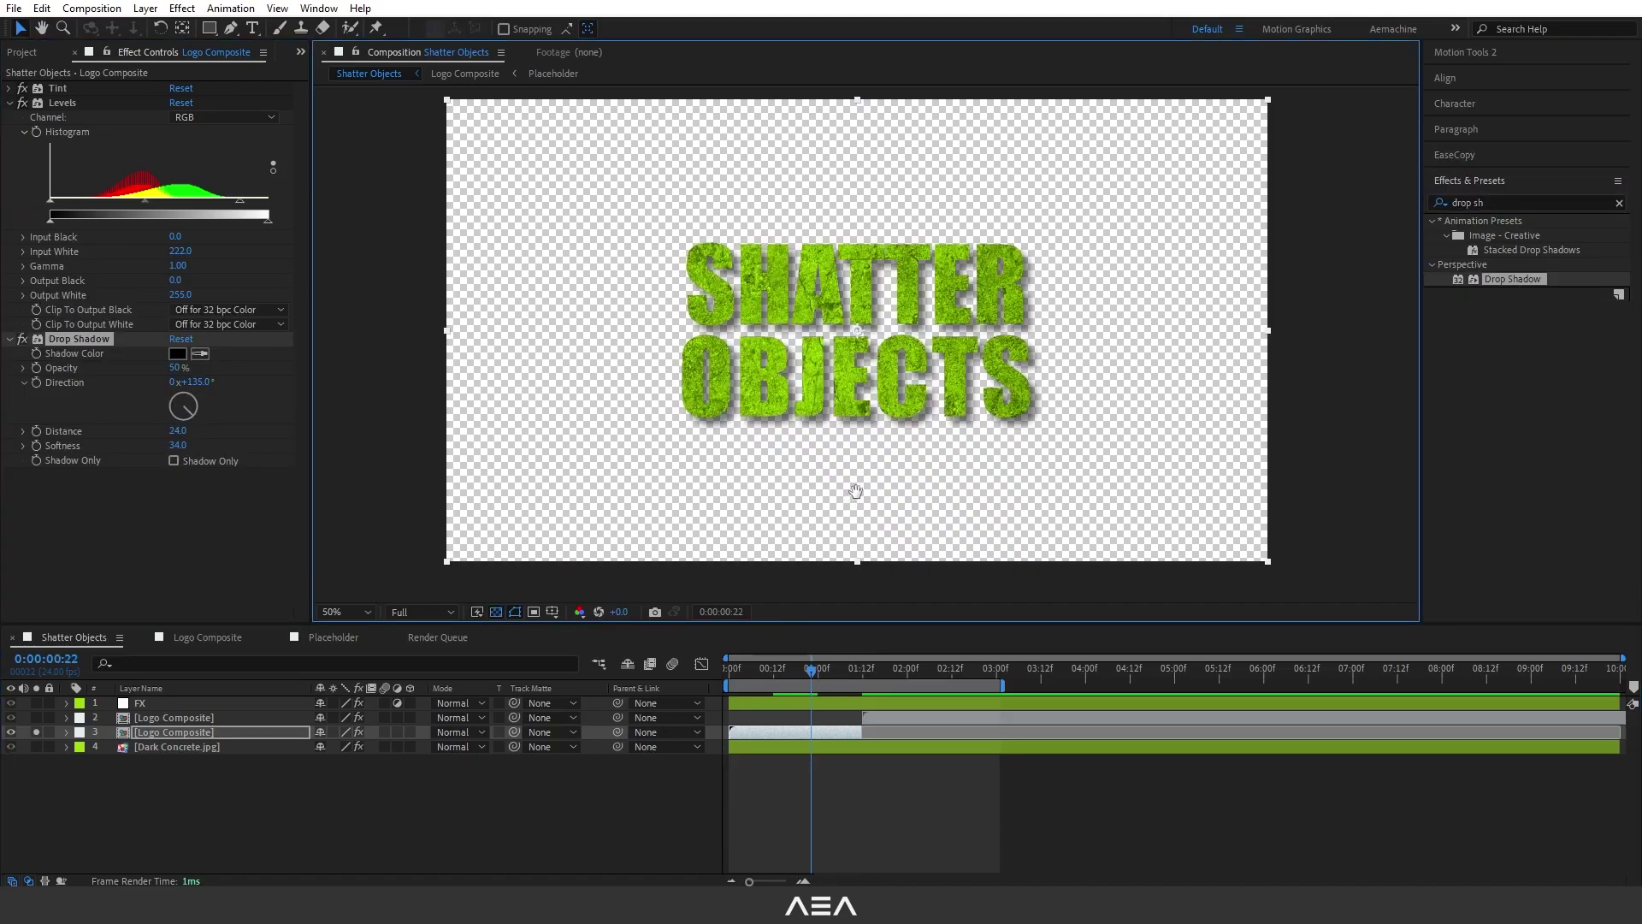
{"action": "scroll", "coordinate": [888, 399], "scroll_direction": "up", "scroll_amount": 2}
{"action": "left_click_drag", "start_coordinate": [177, 431], "coordinate": [167, 432]}
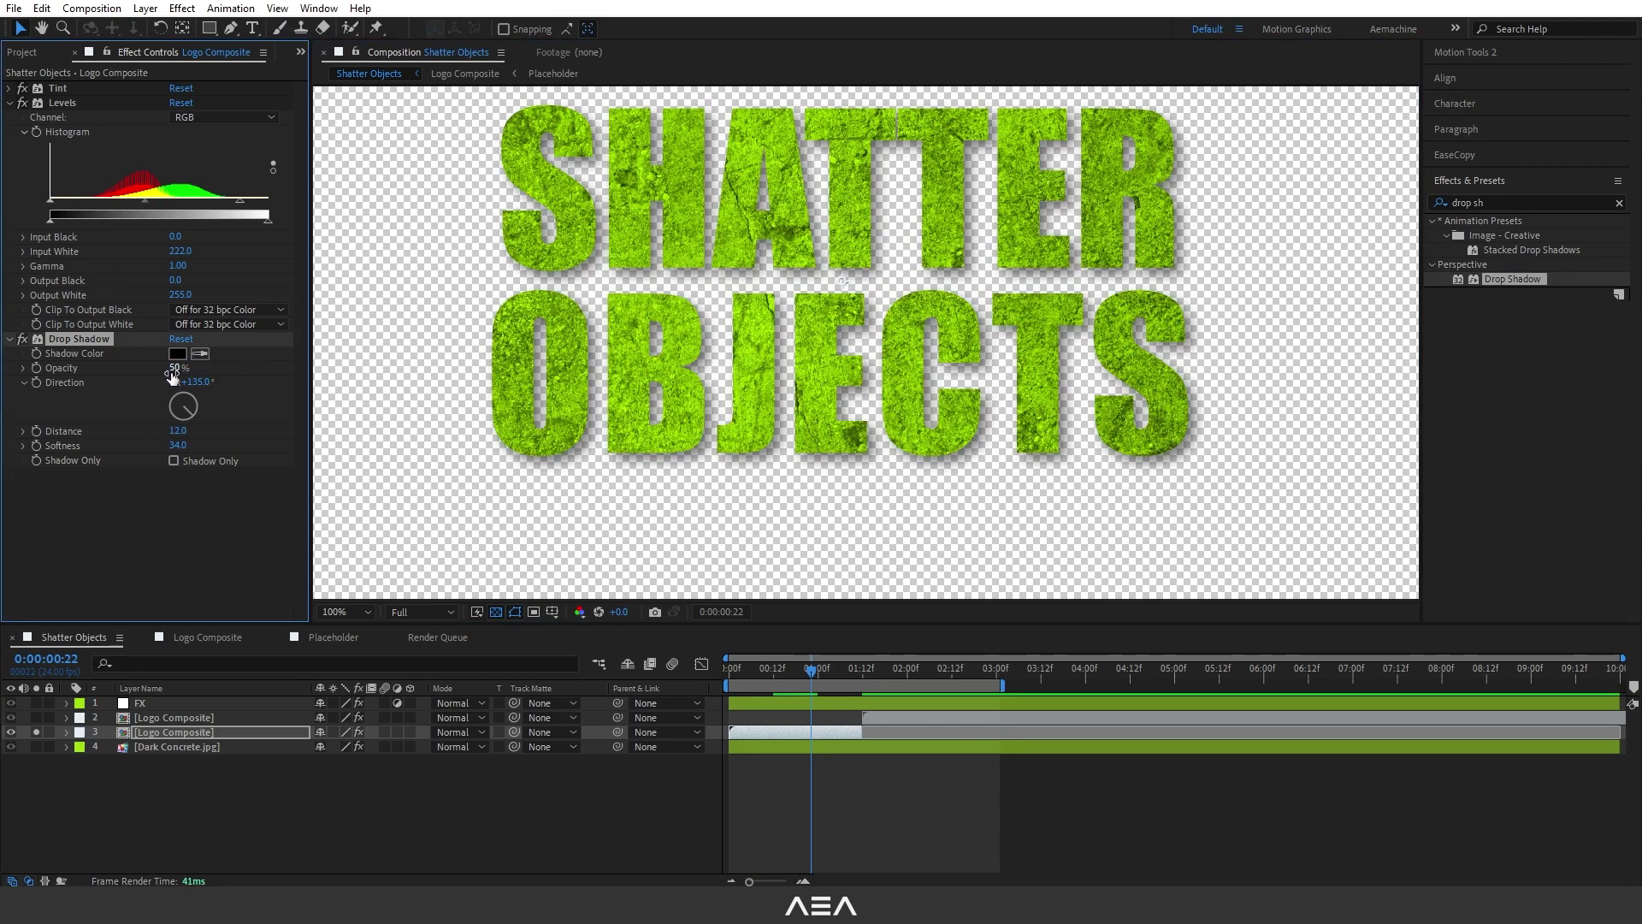
{"action": "left_click_drag", "start_coordinate": [175, 367], "coordinate": [193, 368]}
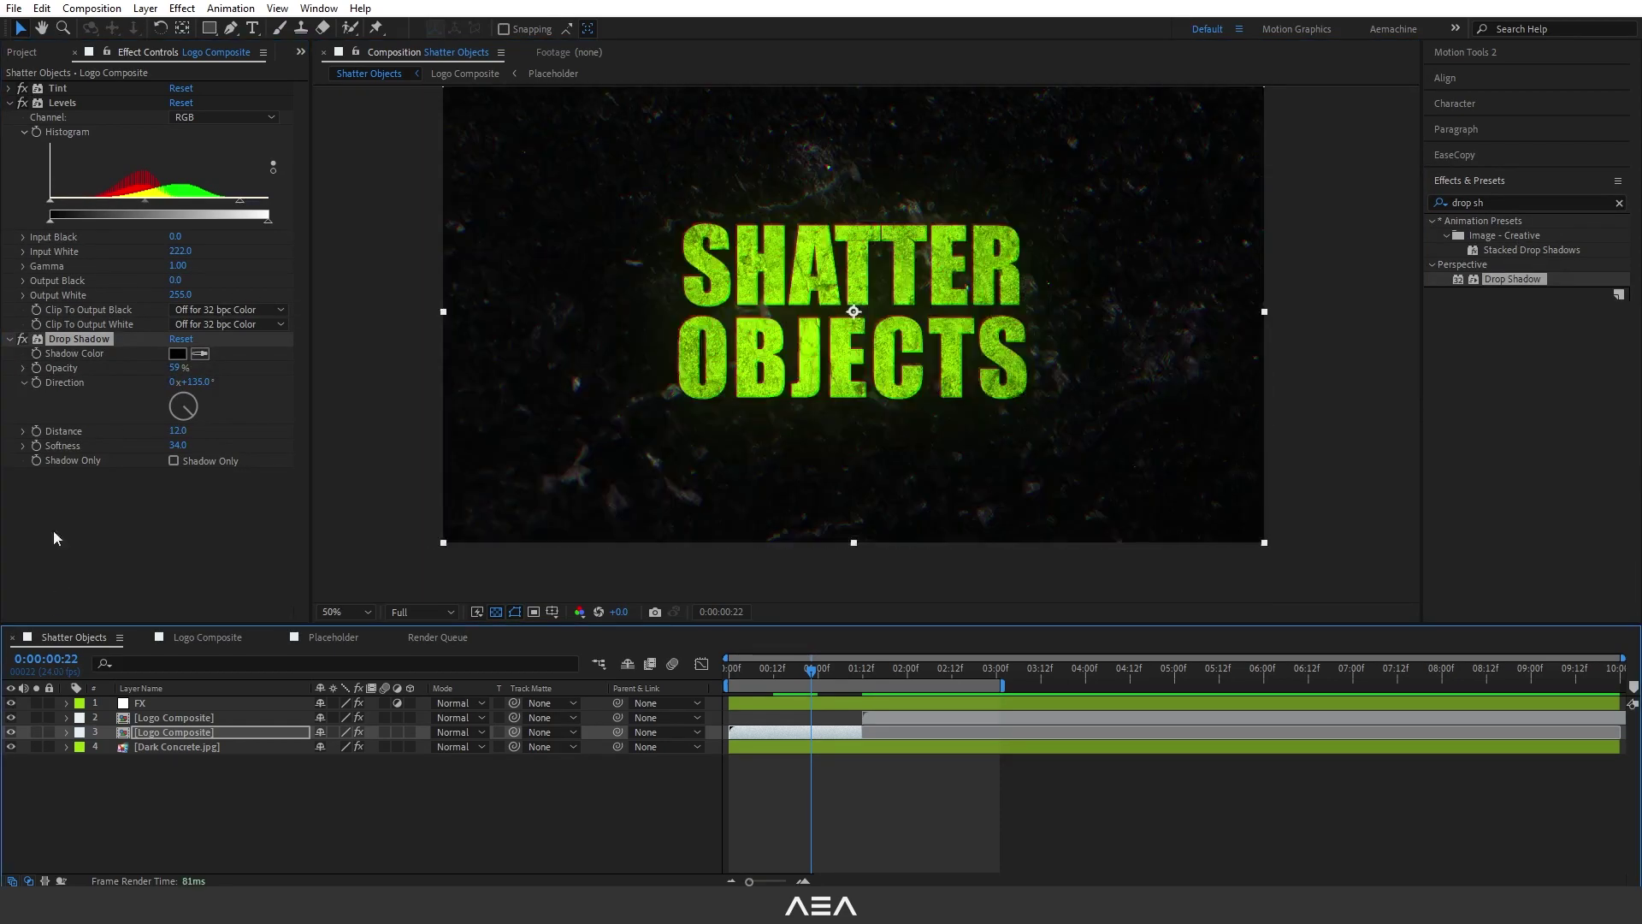
Copy the Drop Shadow effect to the shattering Logo Composite on layer 2 and preview the composition
{"action": "left_click", "coordinate": [84, 336]}
{"action": "key", "text": "ctrl+c"}
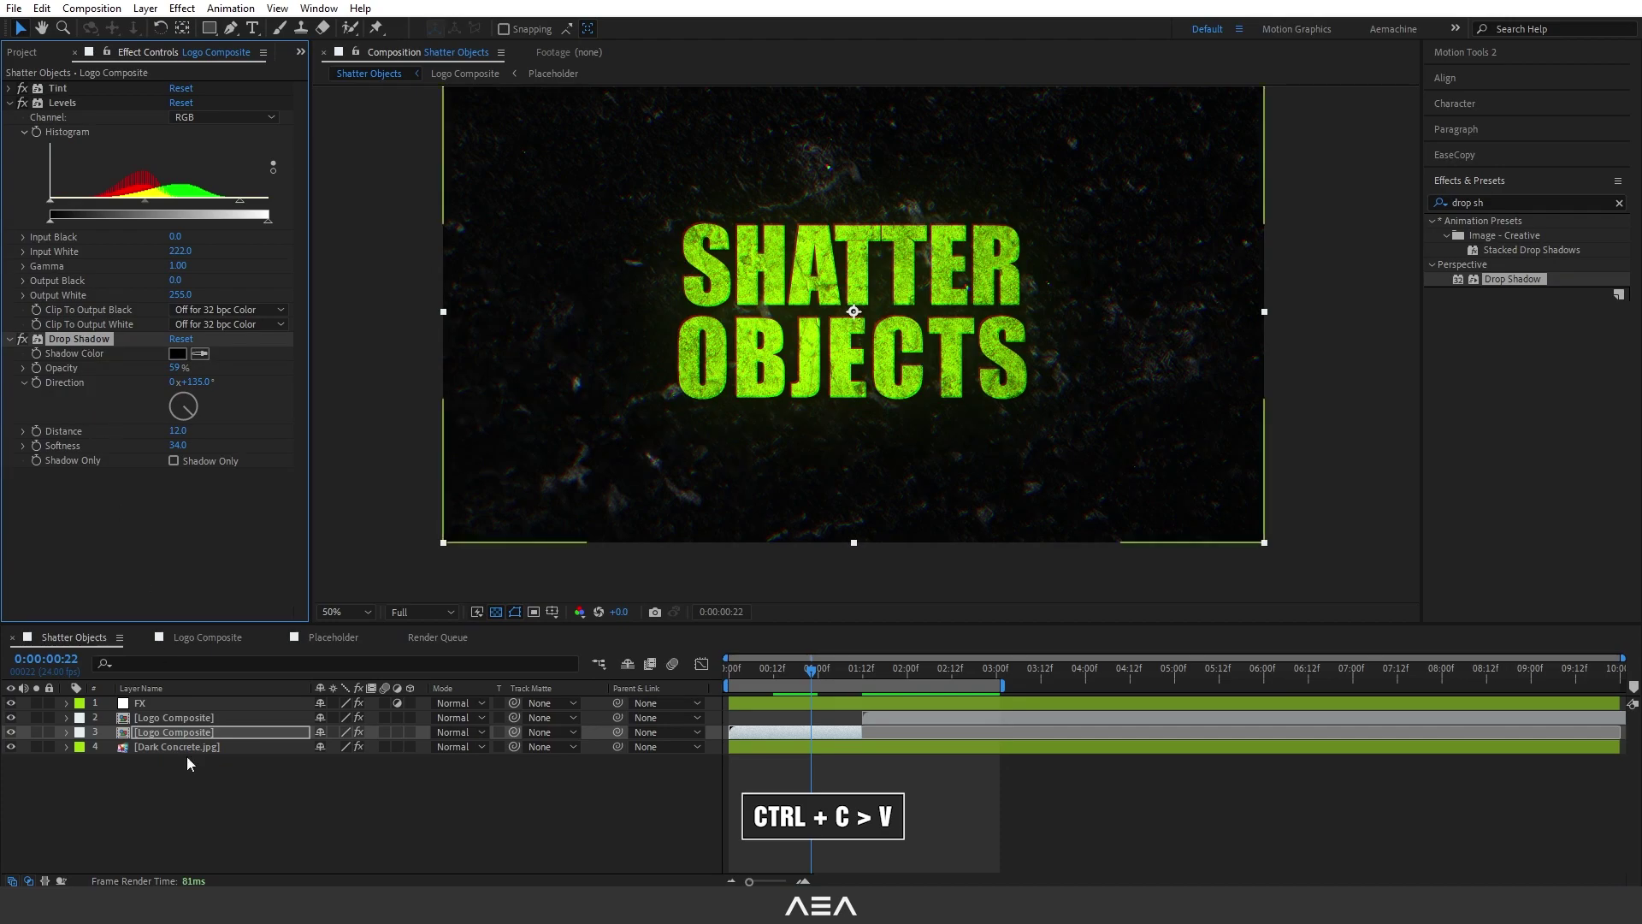
{"action": "left_click", "coordinate": [168, 716]}
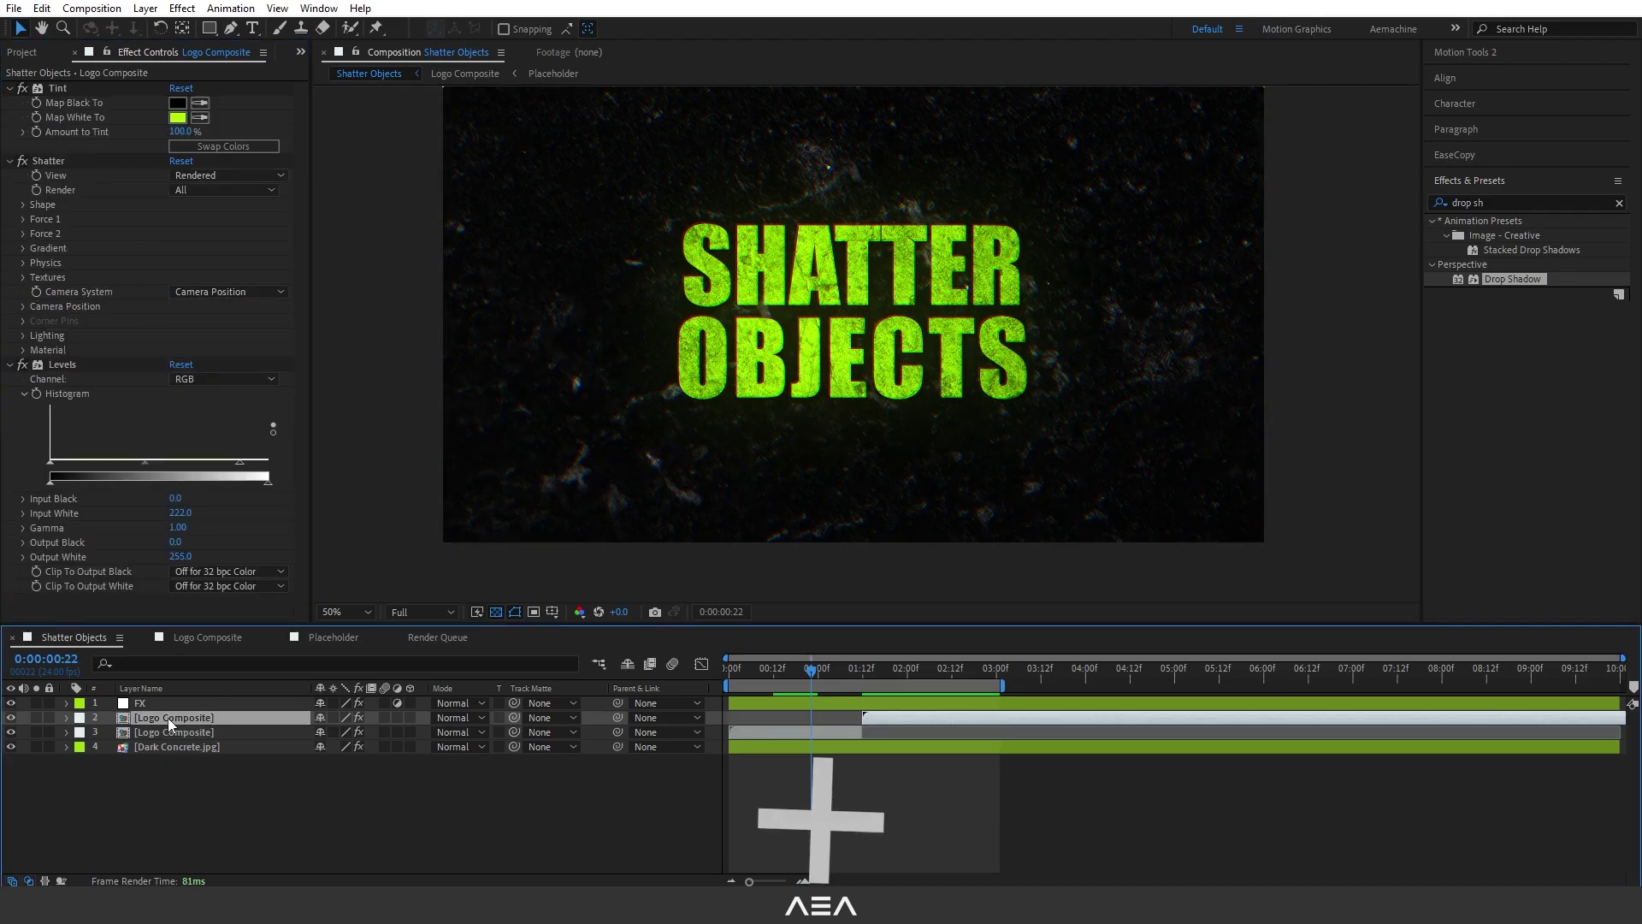
{"action": "key", "text": "ctrl+v"}
{"action": "left_click", "coordinate": [335, 808]}
{"action": "key", "text": "space"}
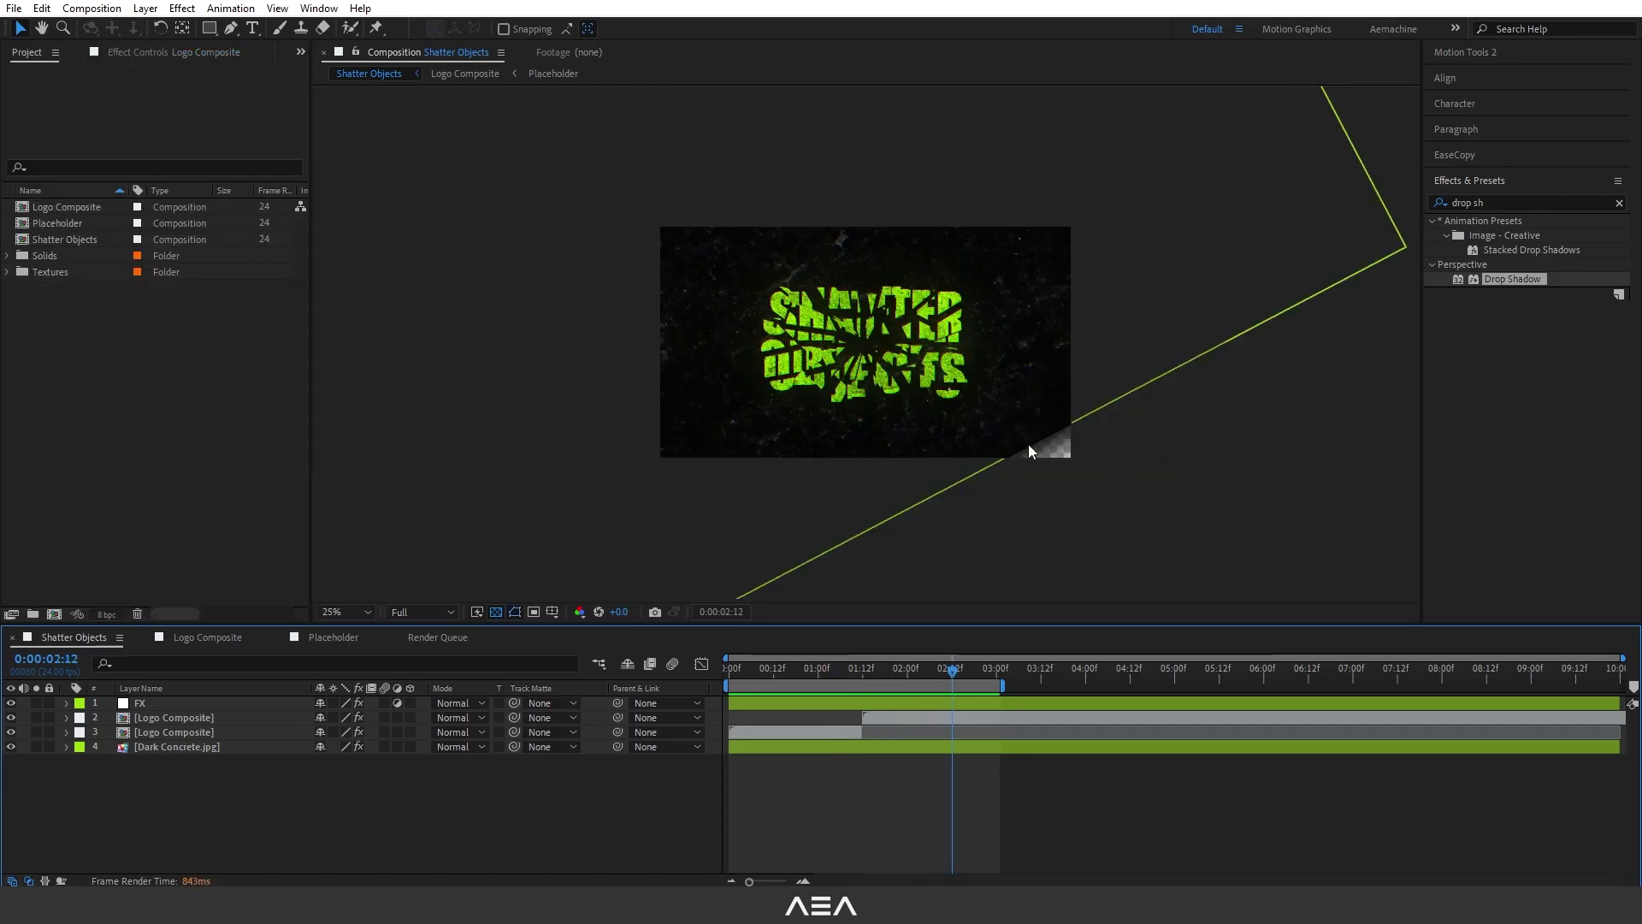
Reposition Dark Concrete.jpg at its 0:00:02:12 Position keyframe so the texture covers the exposed lower-right corner of the frame
{"action": "key", "text": "comma"}
{"action": "left_click", "coordinate": [1063, 301]}
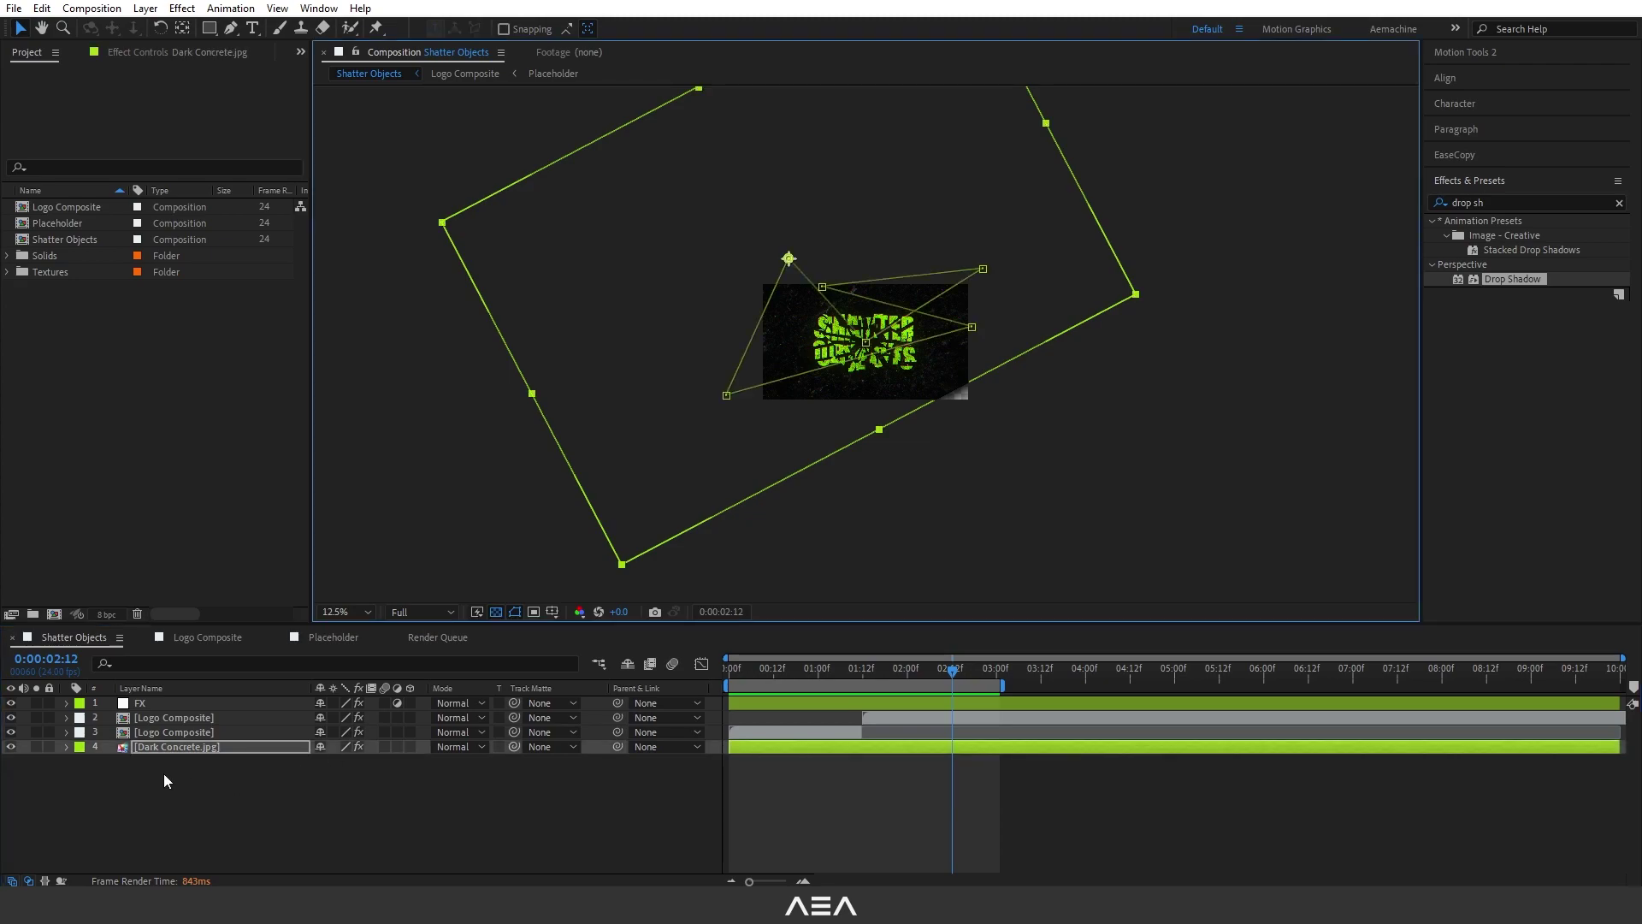
{"action": "key", "text": "u"}
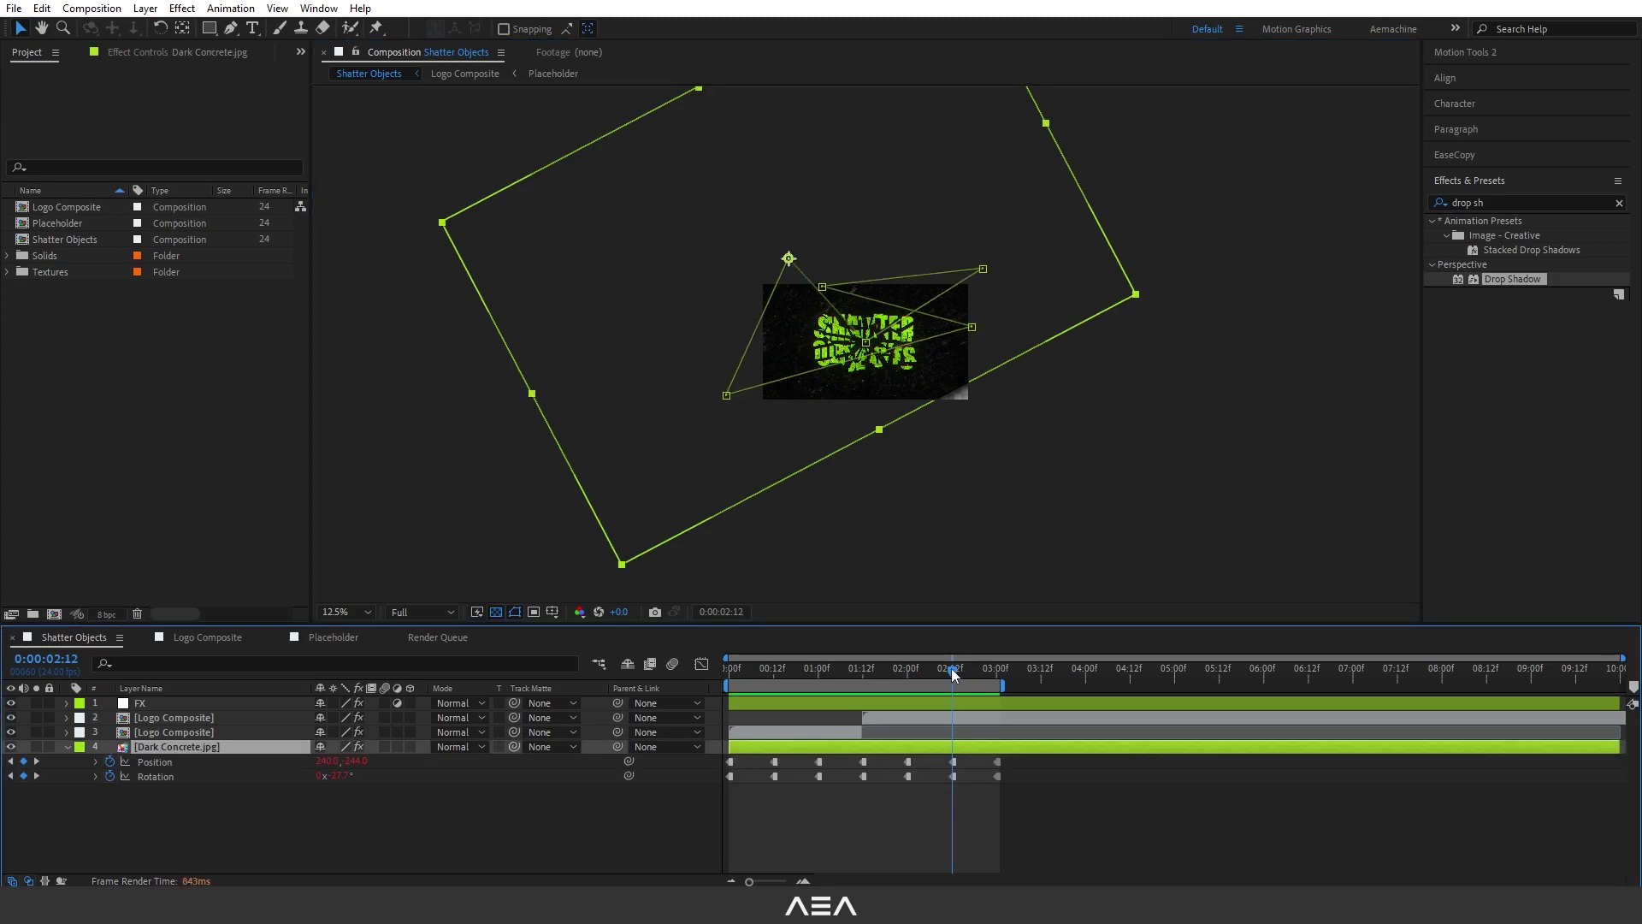
{"action": "left_click_drag", "start_coordinate": [1036, 318], "coordinate": [1058, 337]}
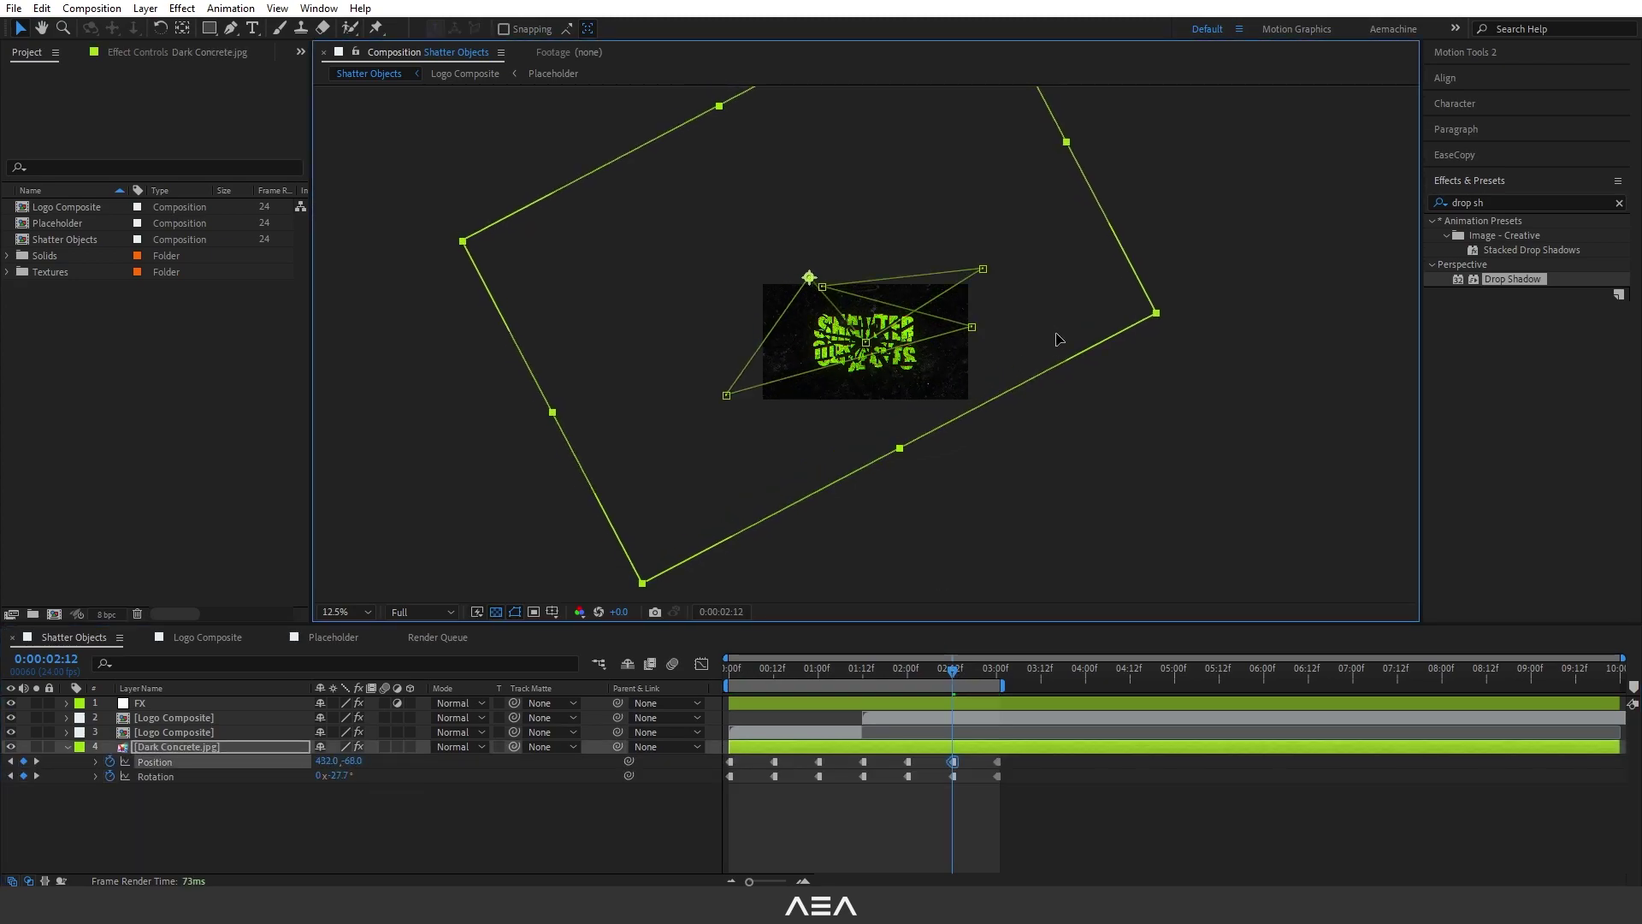
{"action": "key", "text": "period"}
{"action": "key", "text": "period"}
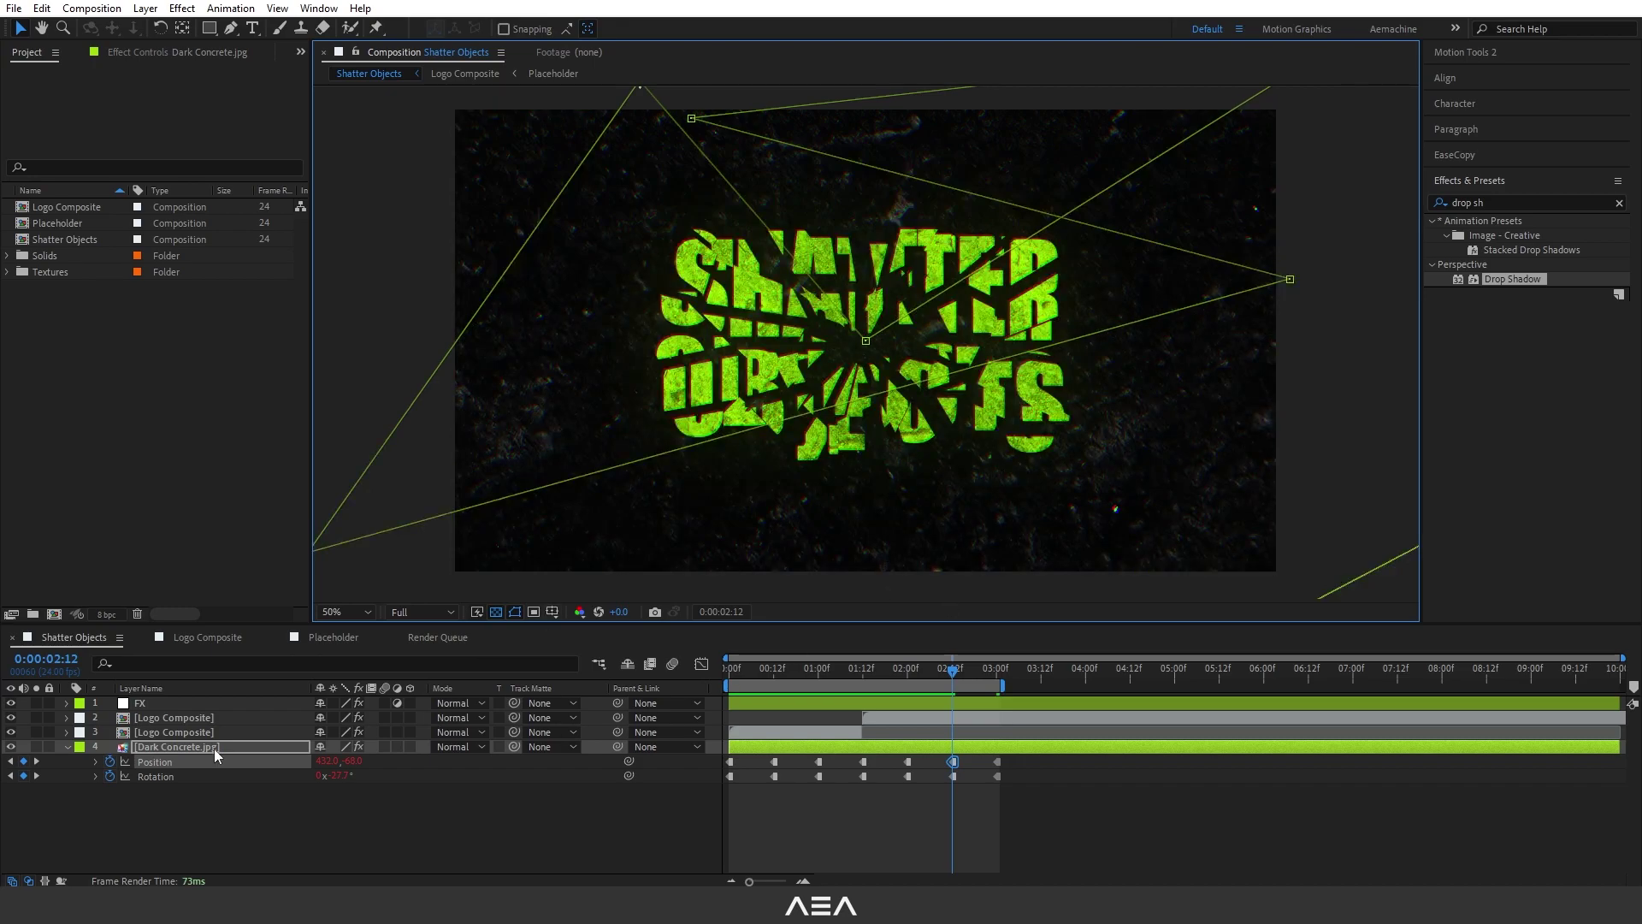
{"action": "left_click", "coordinate": [67, 746]}
{"action": "left_click", "coordinate": [171, 797]}
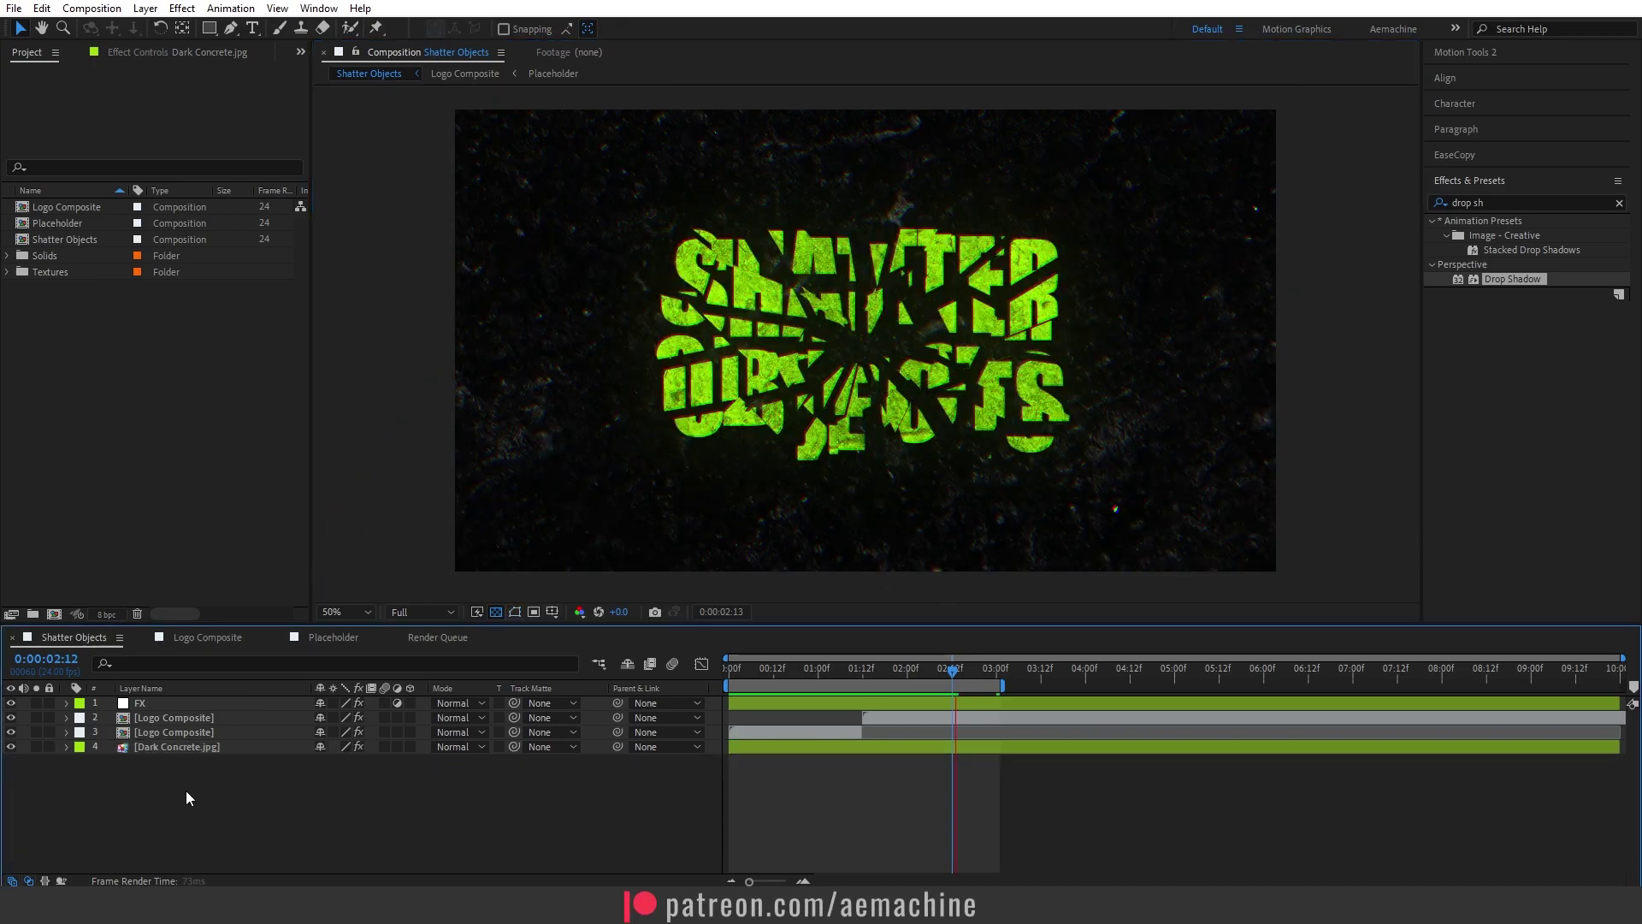
Collapse the Effects & Presets list and review the playback of the finished shatter animation
{"action": "left_click", "coordinate": [1507, 178]}
{"action": "left_click", "coordinate": [137, 402]}
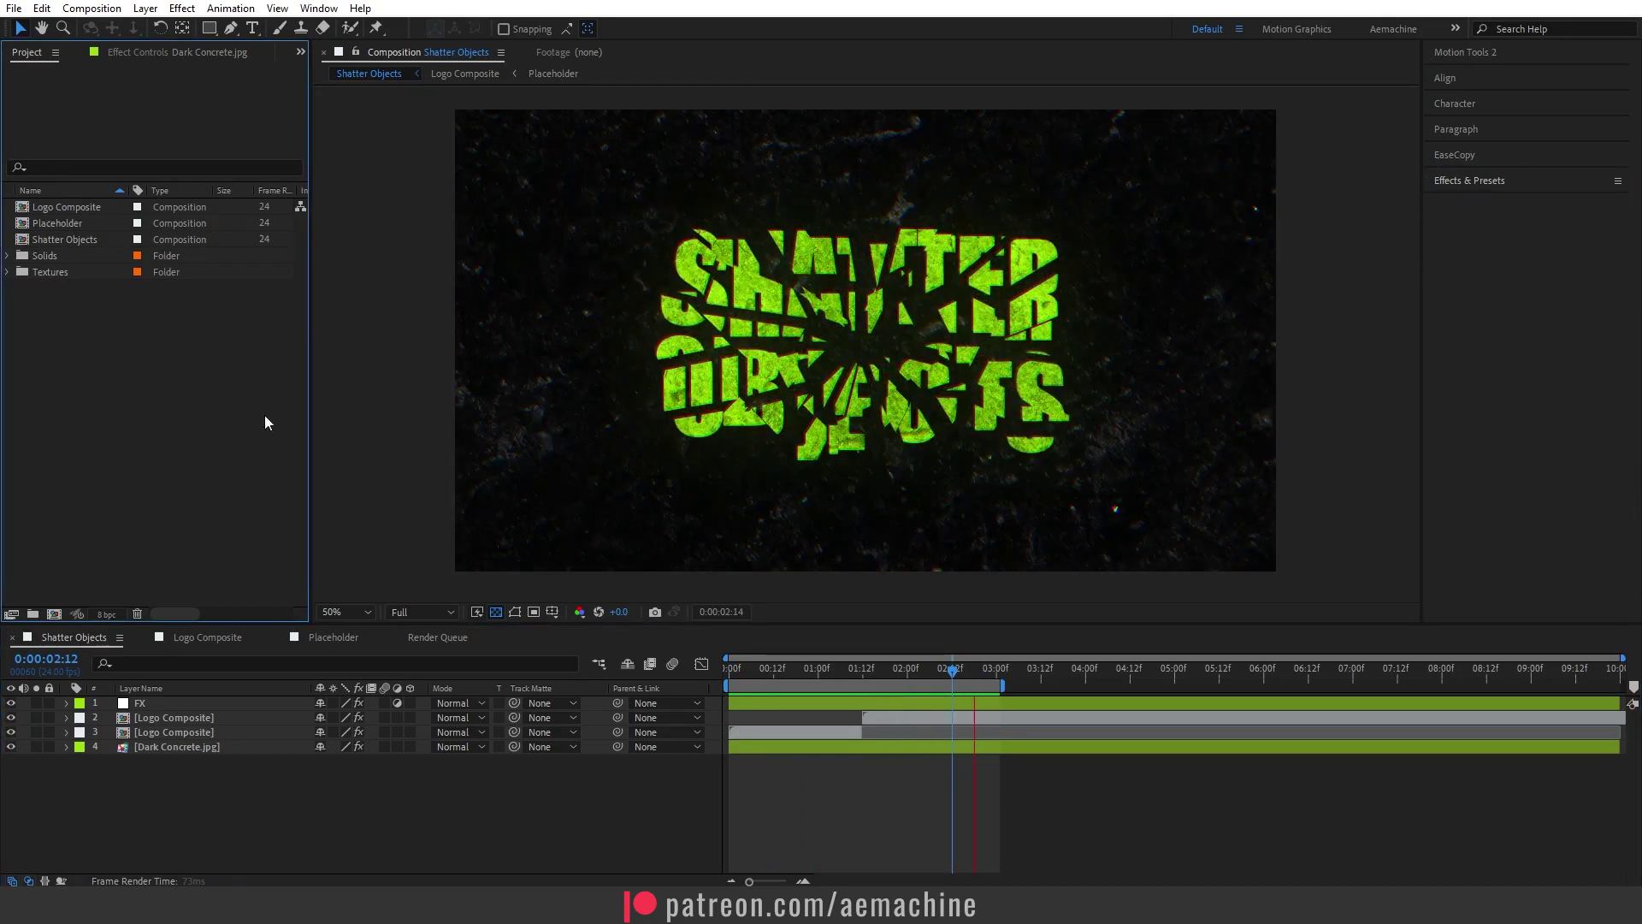
{"action": "left_click", "coordinate": [388, 467]}
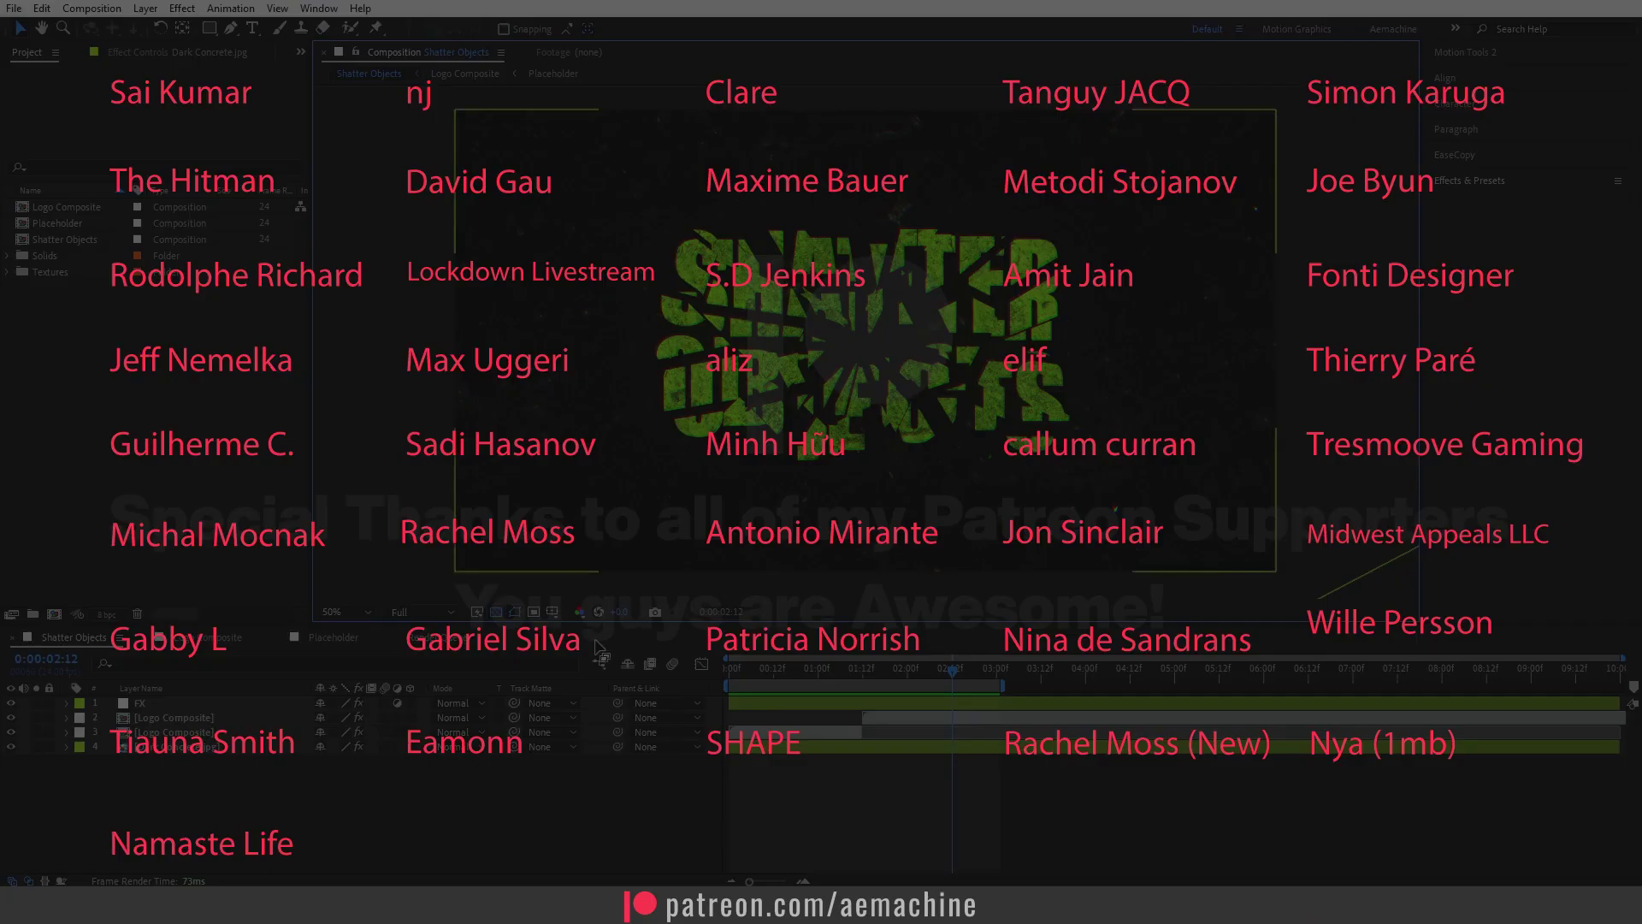